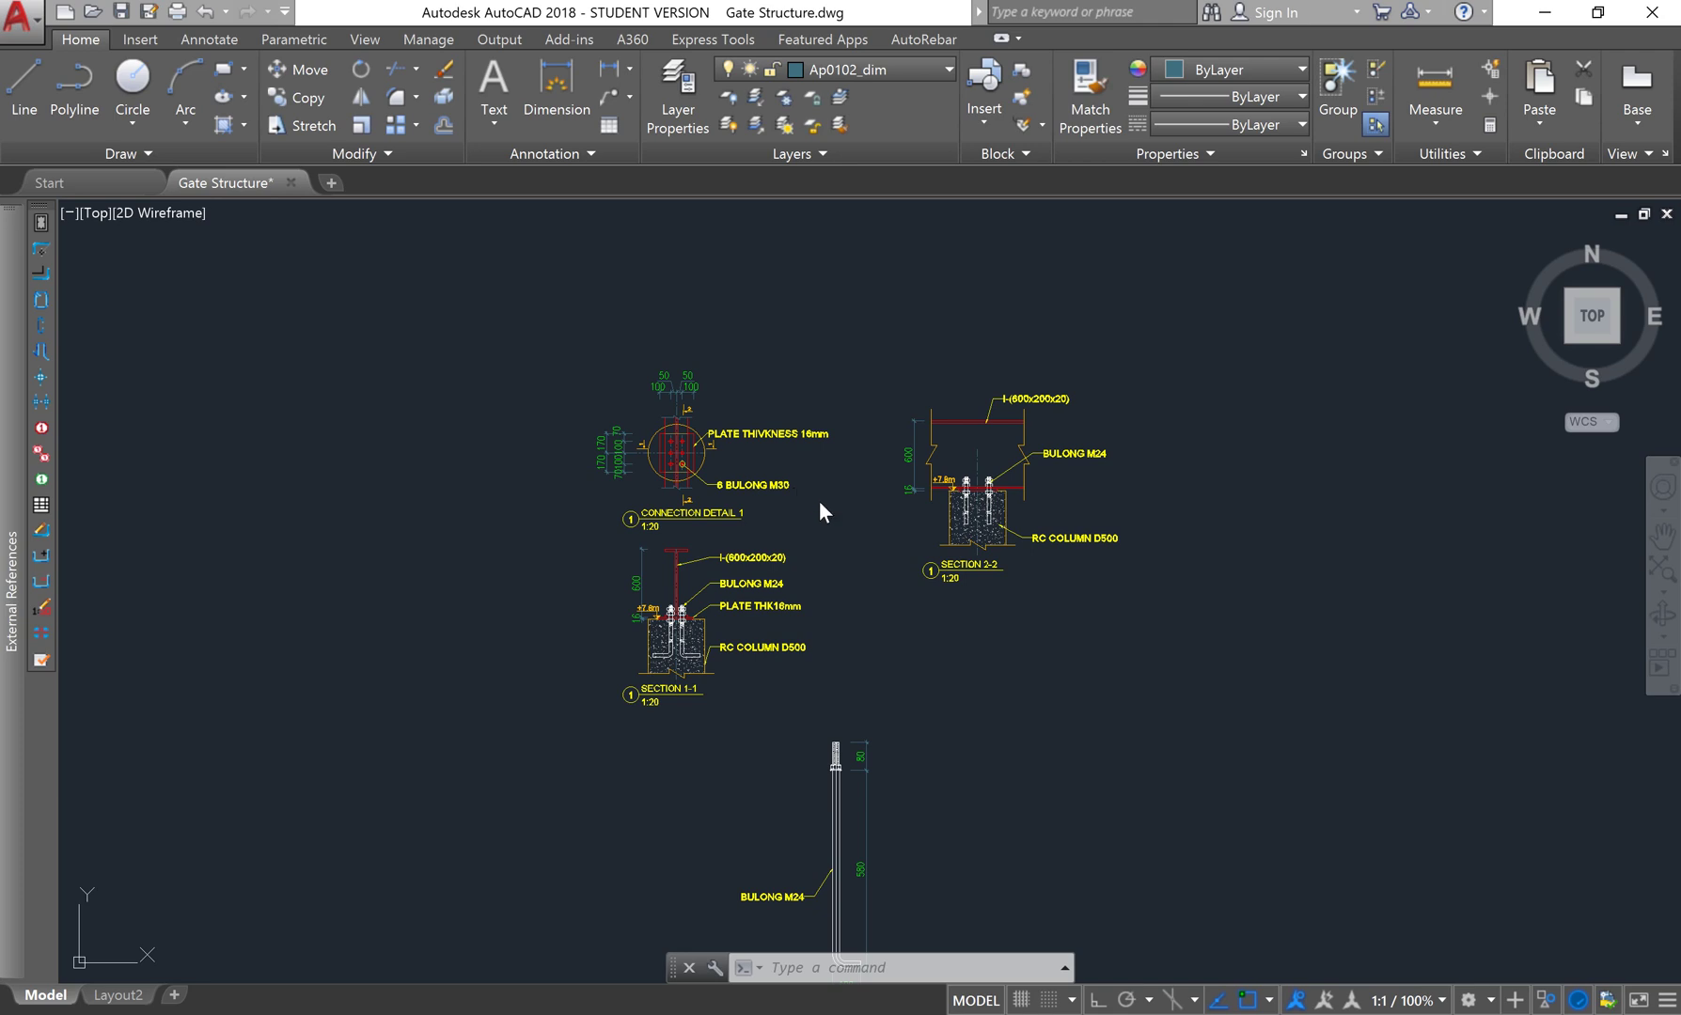
# Zoom and pan to show Connection Detail 1 and Section 2-2 together
pyautogui.scroll(2, 755, 482)
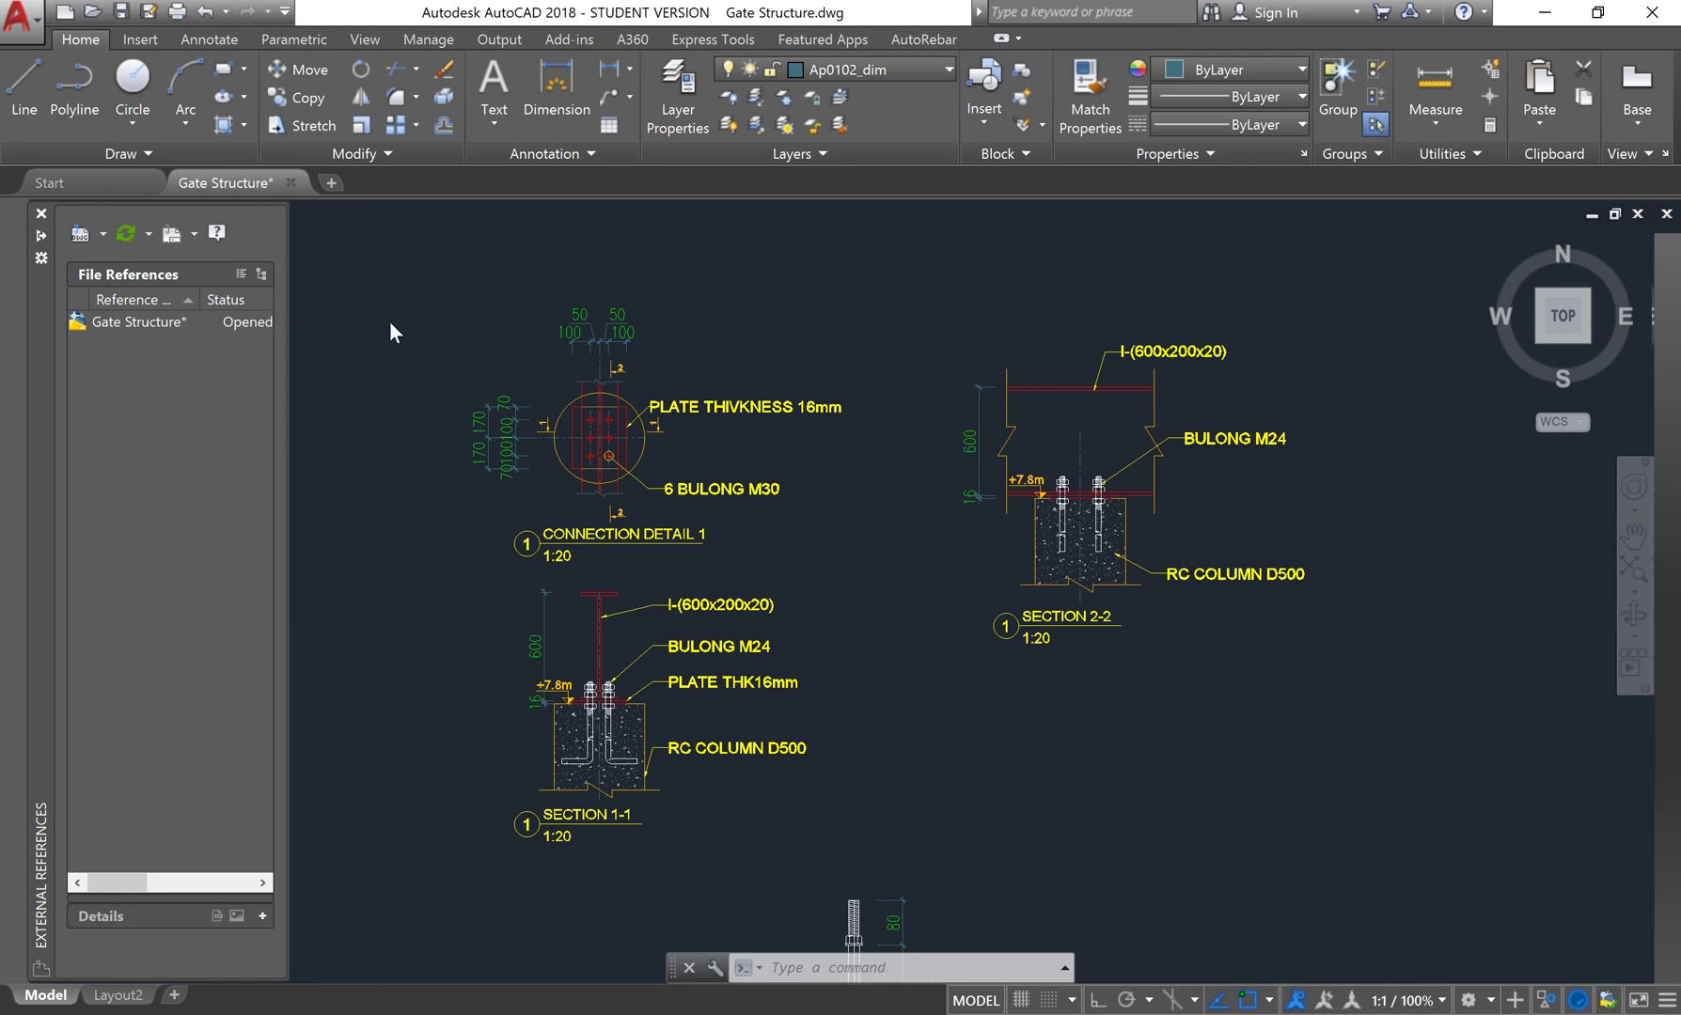
pyautogui.scroll(2, 543, 347)
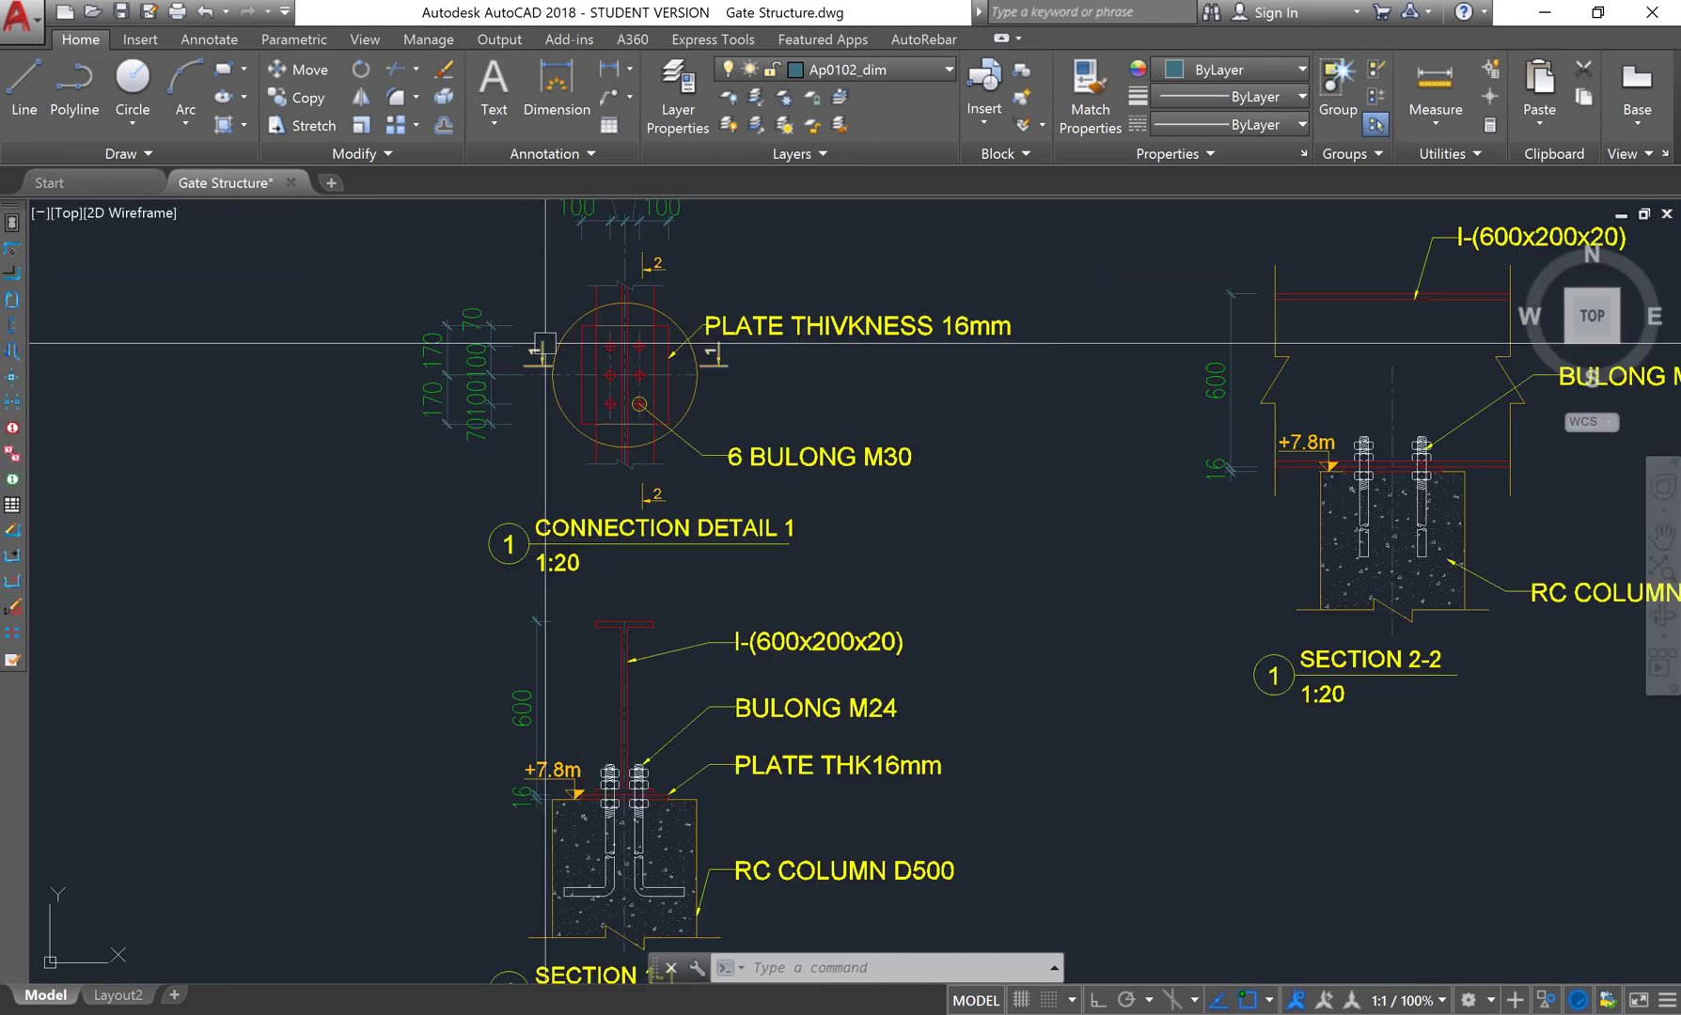
pyautogui.scroll(2, 532, 354)
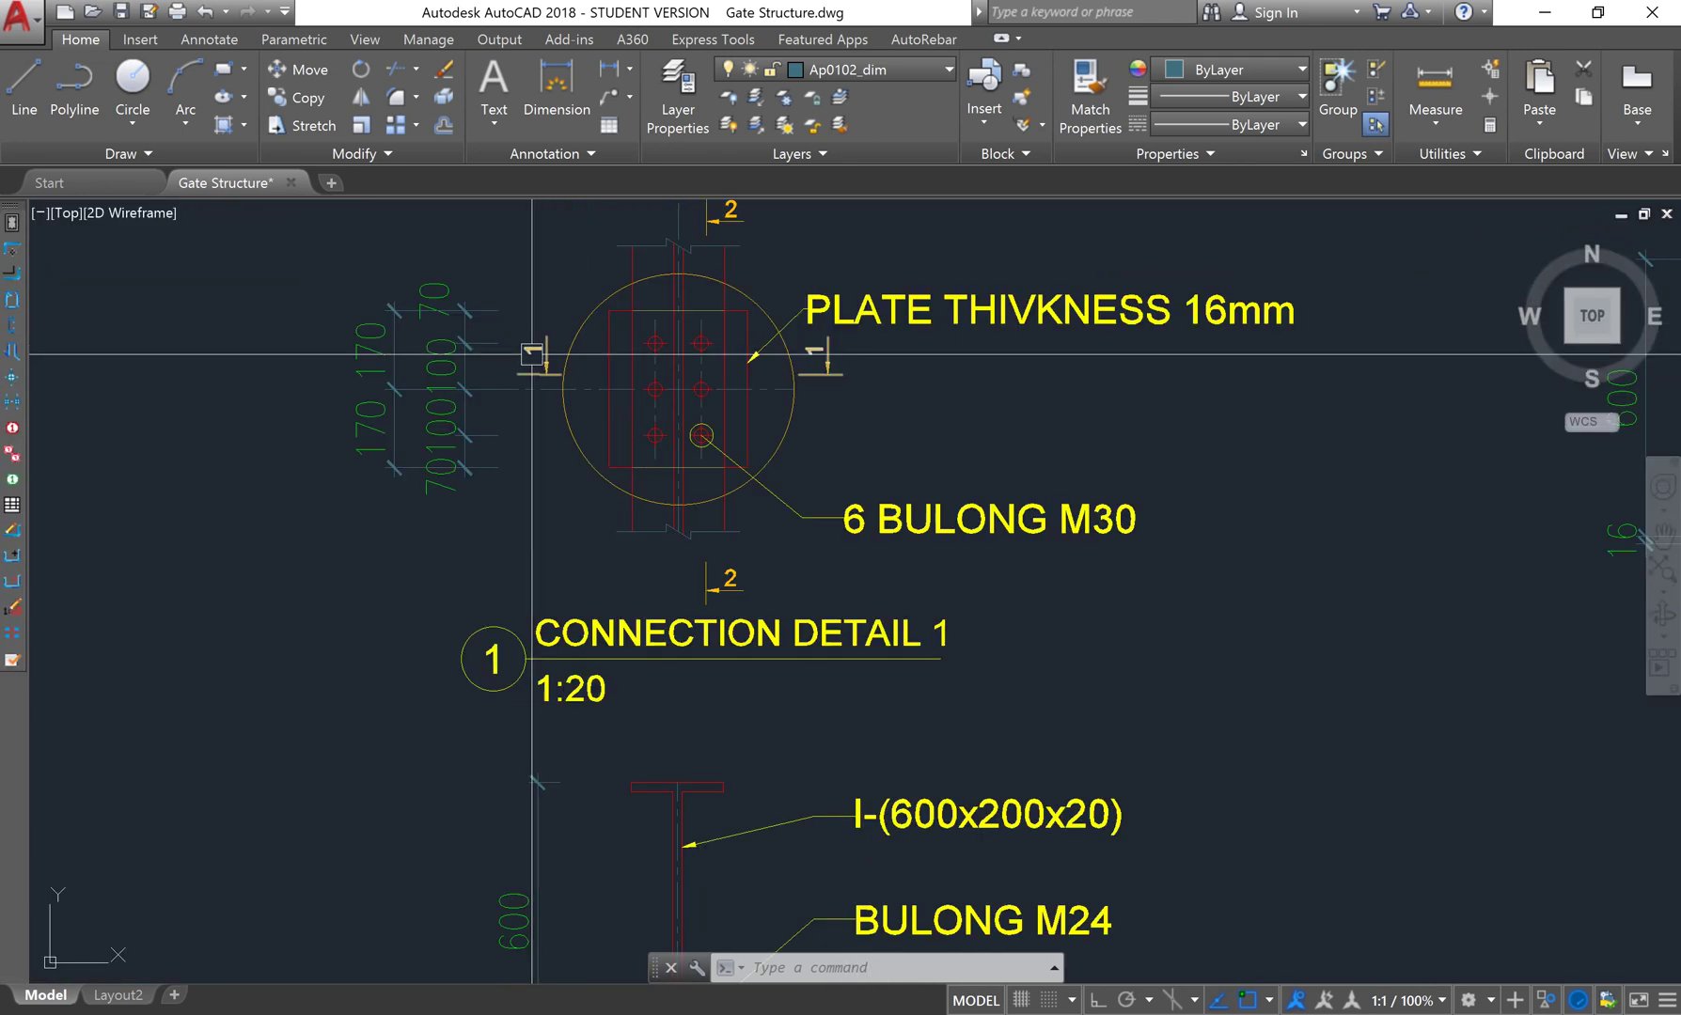
pyautogui.moveTo(558, 223); pyautogui.dragTo(479, 281, button='middle')
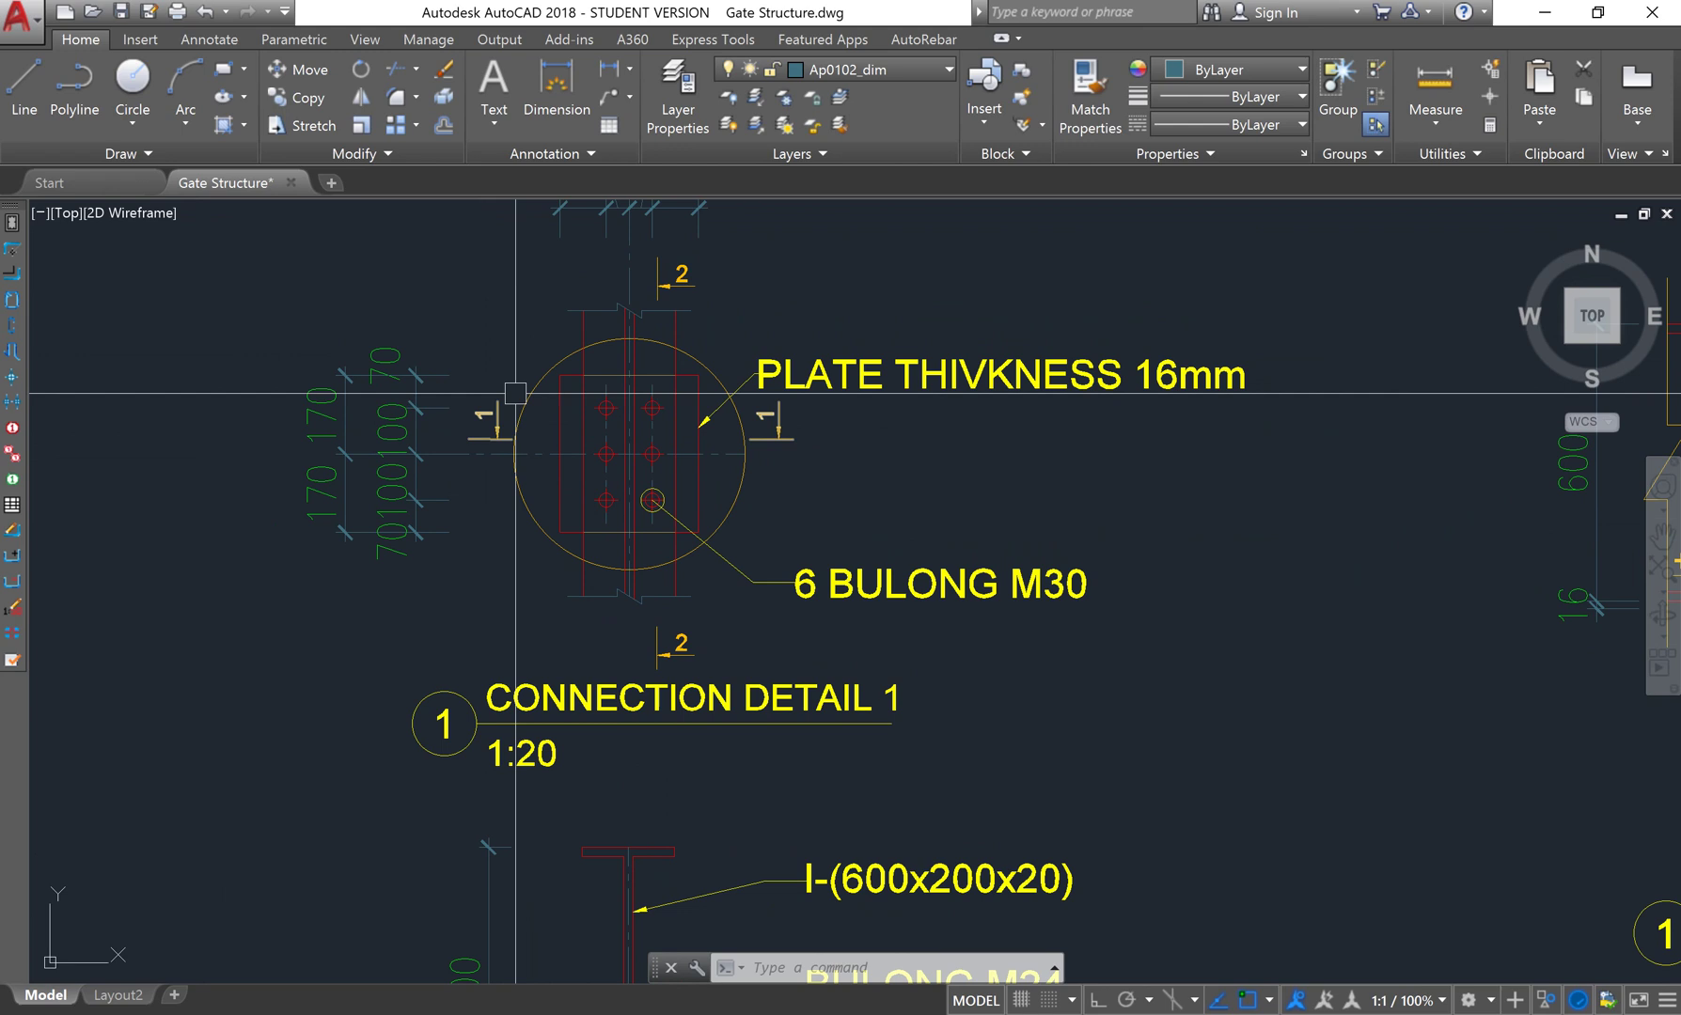
pyautogui.moveTo(488, 413); pyautogui.dragTo(529, 350, button='middle')
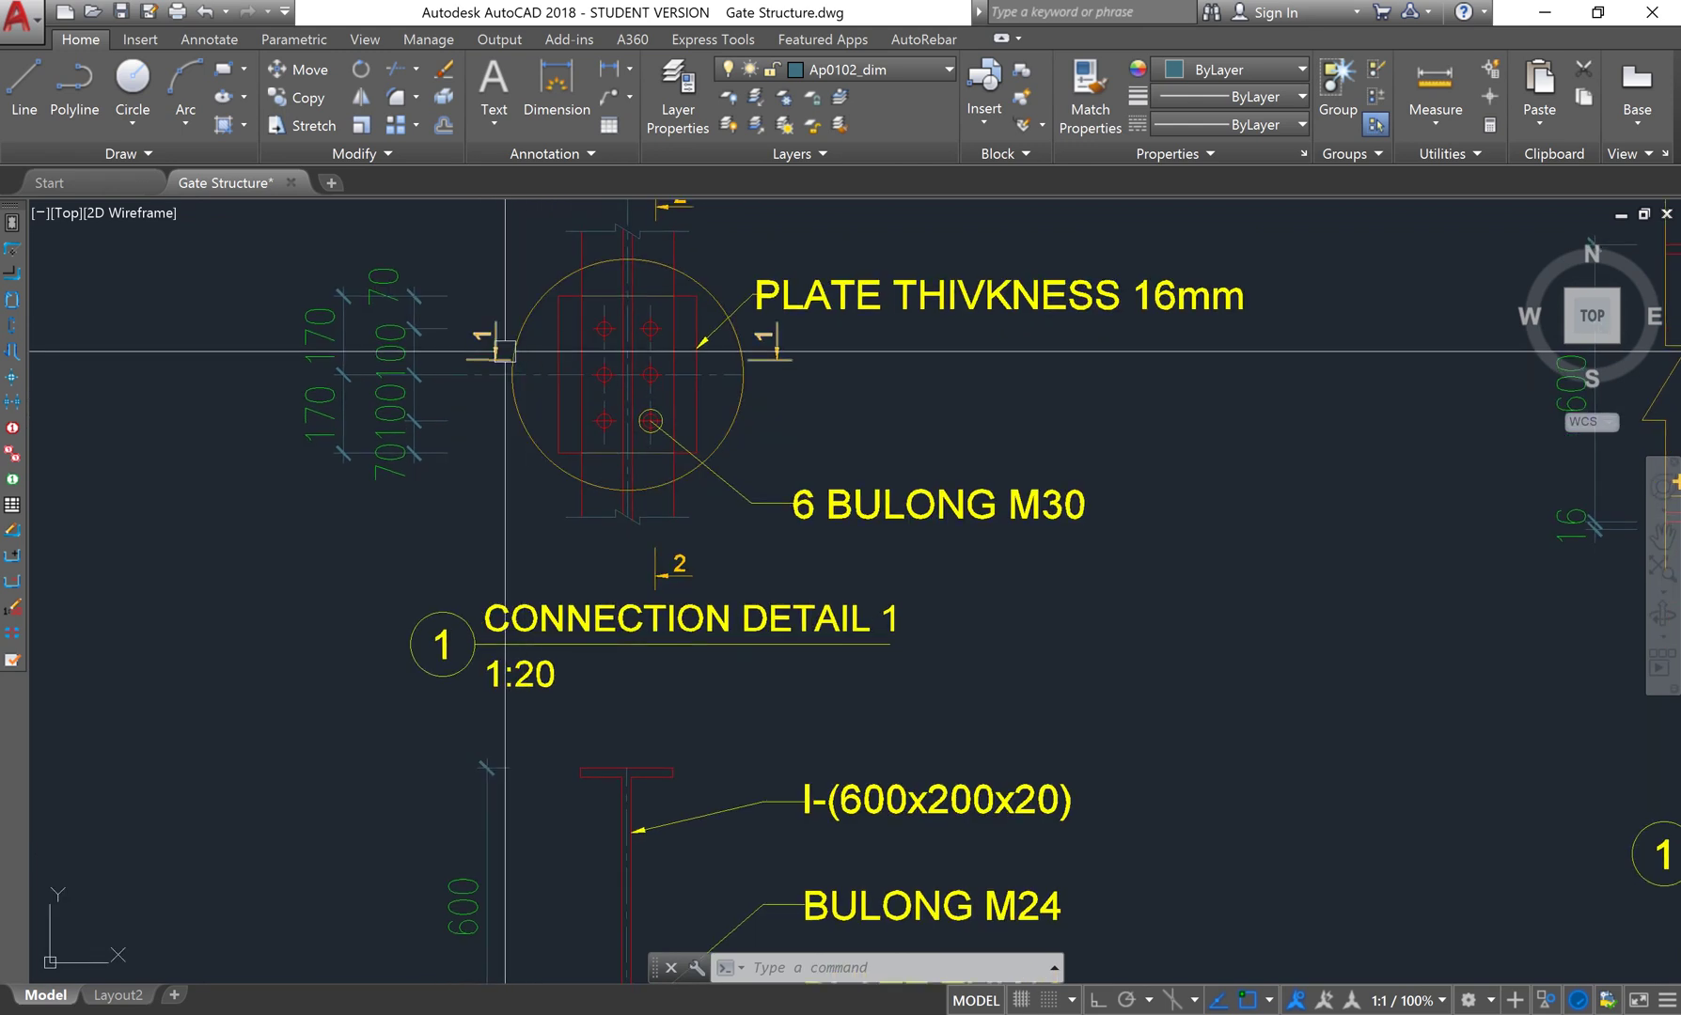
pyautogui.scroll(-4, 645, 554)
pyautogui.scroll(1, 645, 554)
pyautogui.scroll(3, 648, 607)
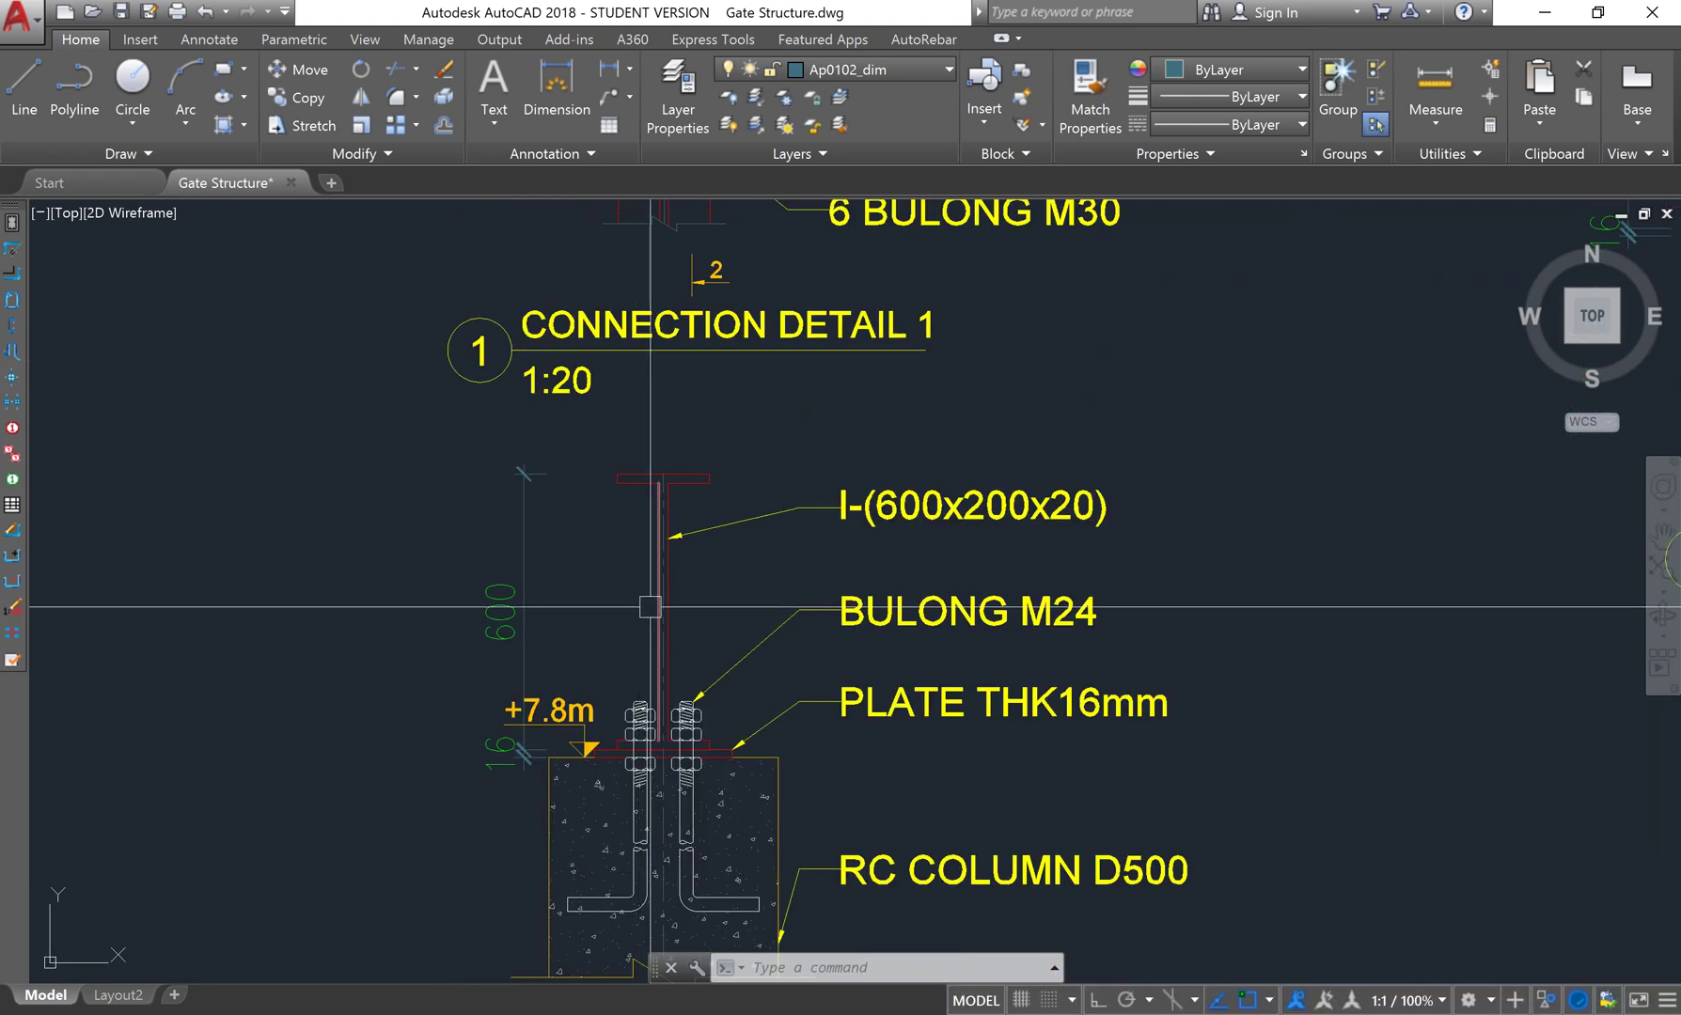
pyautogui.moveTo(649, 608); pyautogui.dragTo(638, 480, button='middle')
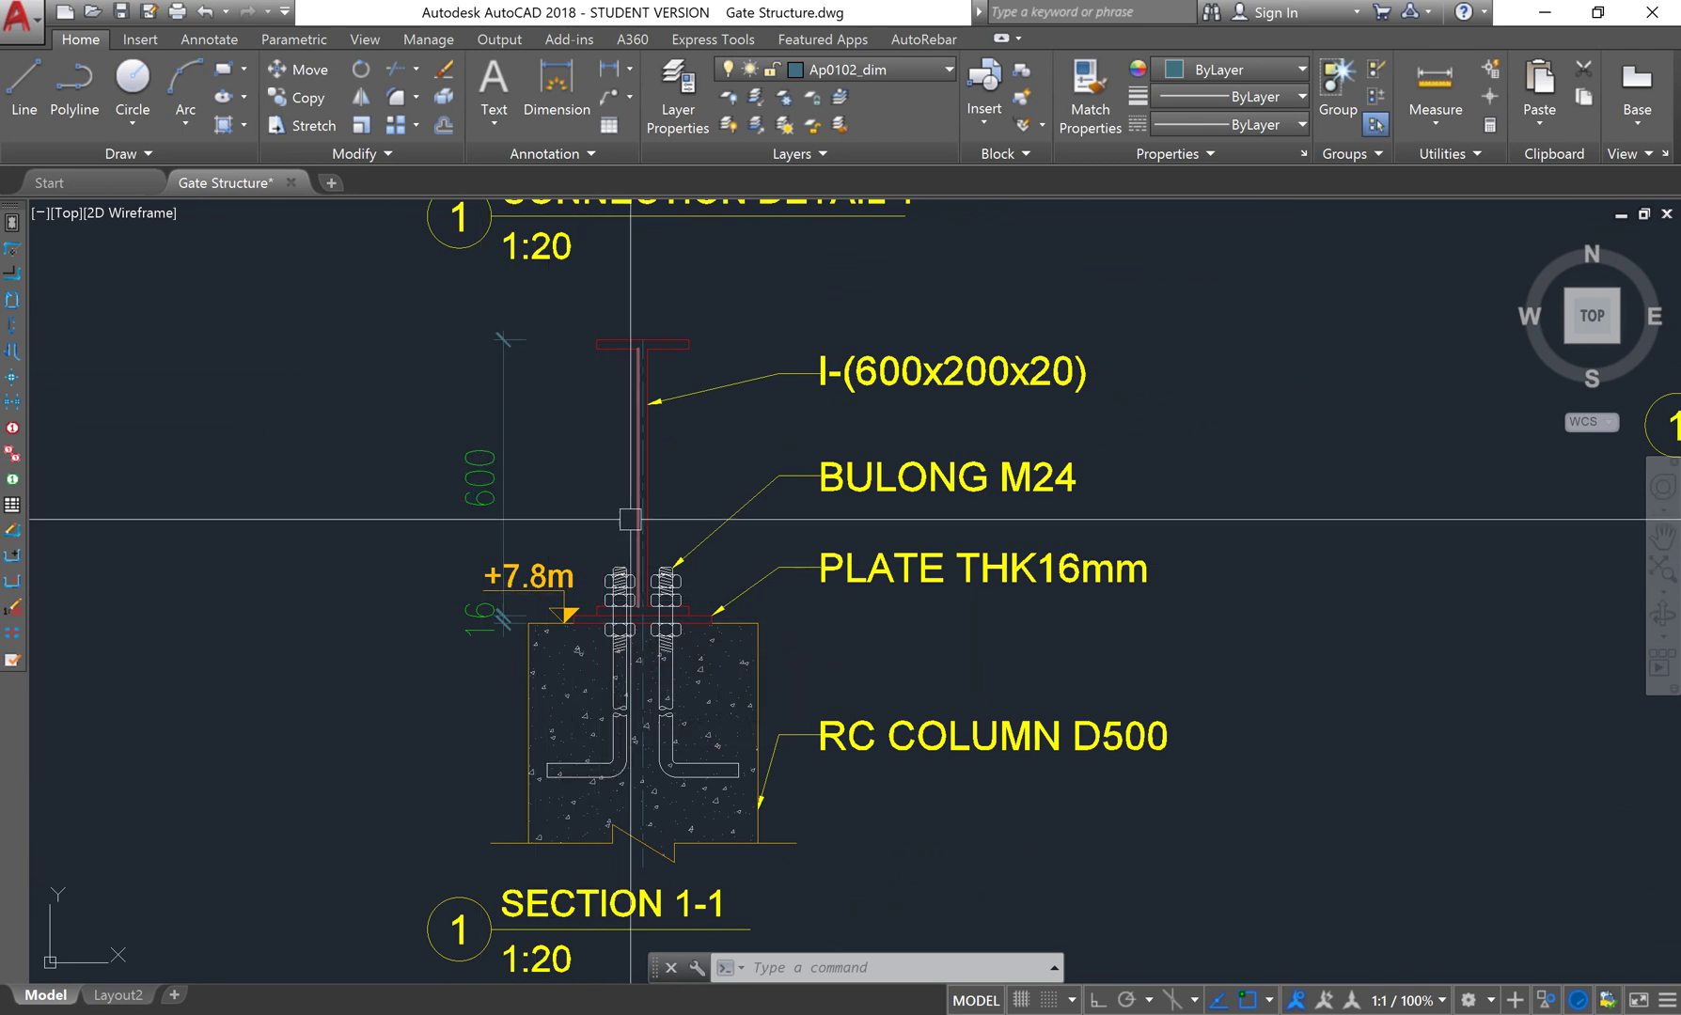
pyautogui.scroll(-2, 631, 526)
pyautogui.moveTo(645, 487)
pyautogui.mouseDown(button='middle')
pyautogui.moveTo(600, 581)
pyautogui.moveTo(750, 806)
pyautogui.mouseUp(button='middle')
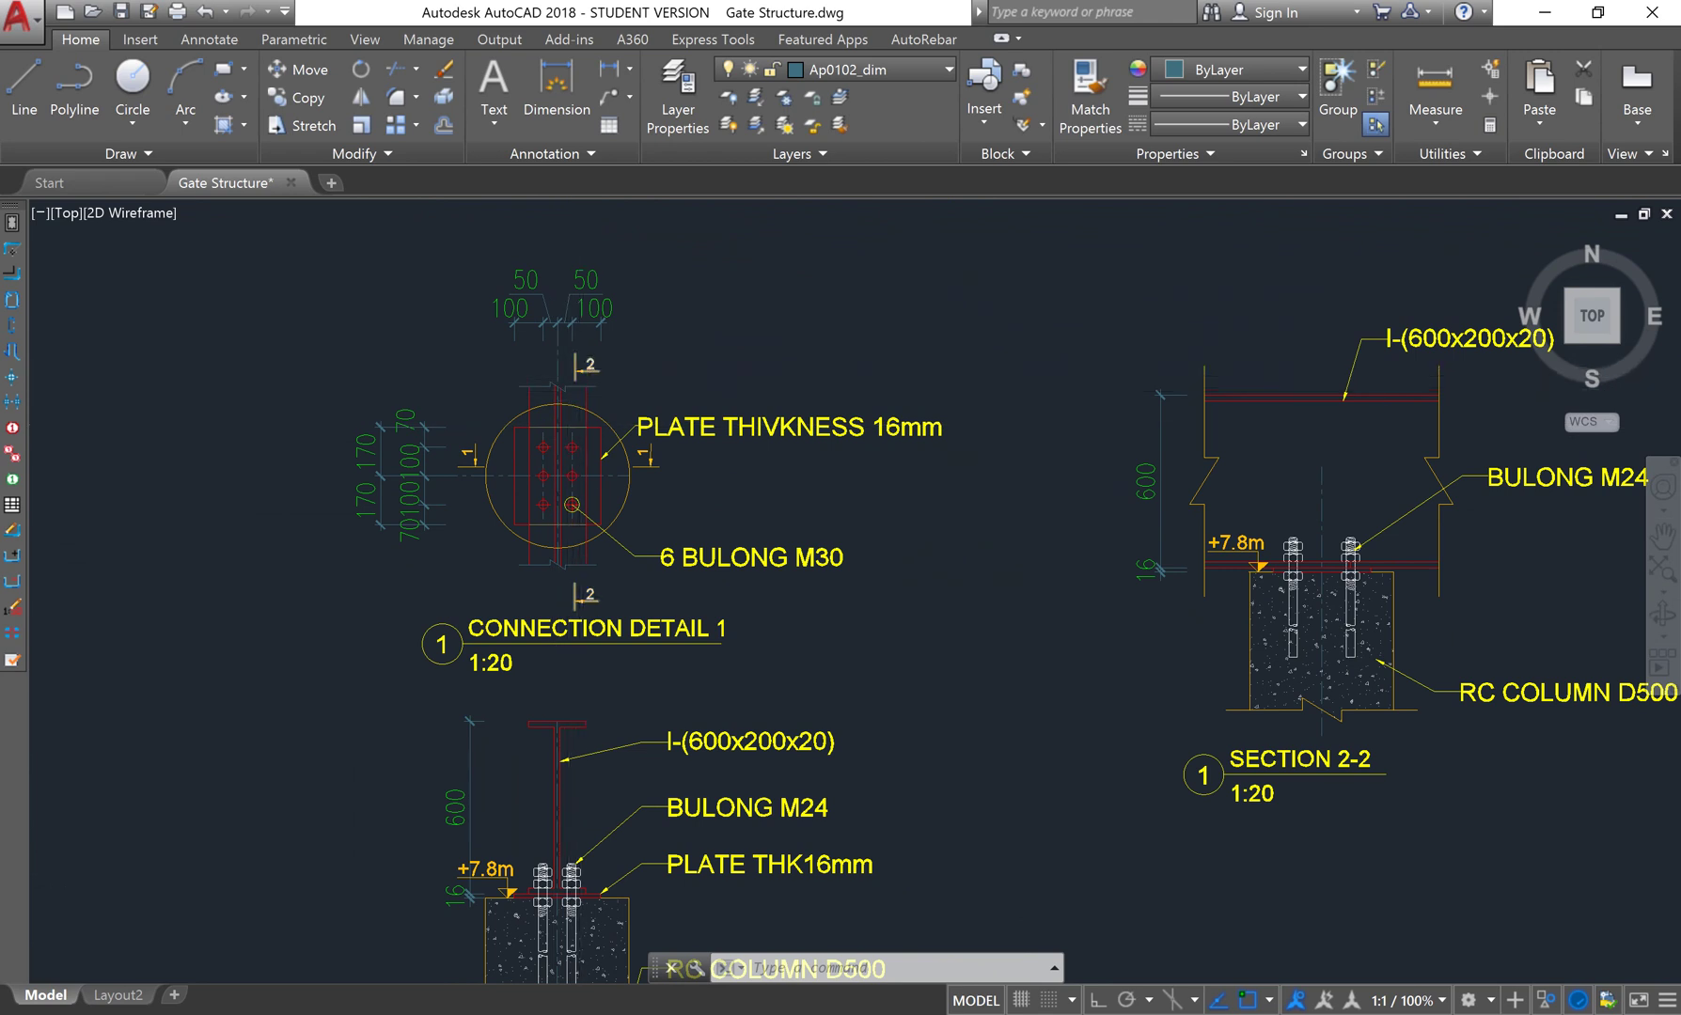
# Frame Connection Detail 1, Section 1-1 and Section 2-2 fully in view
pyautogui.scroll(1, 599, 600)
pyautogui.scroll(-1, 556, 462)
pyautogui.moveTo(1232, 415); pyautogui.dragTo(926, 481, button='middle')
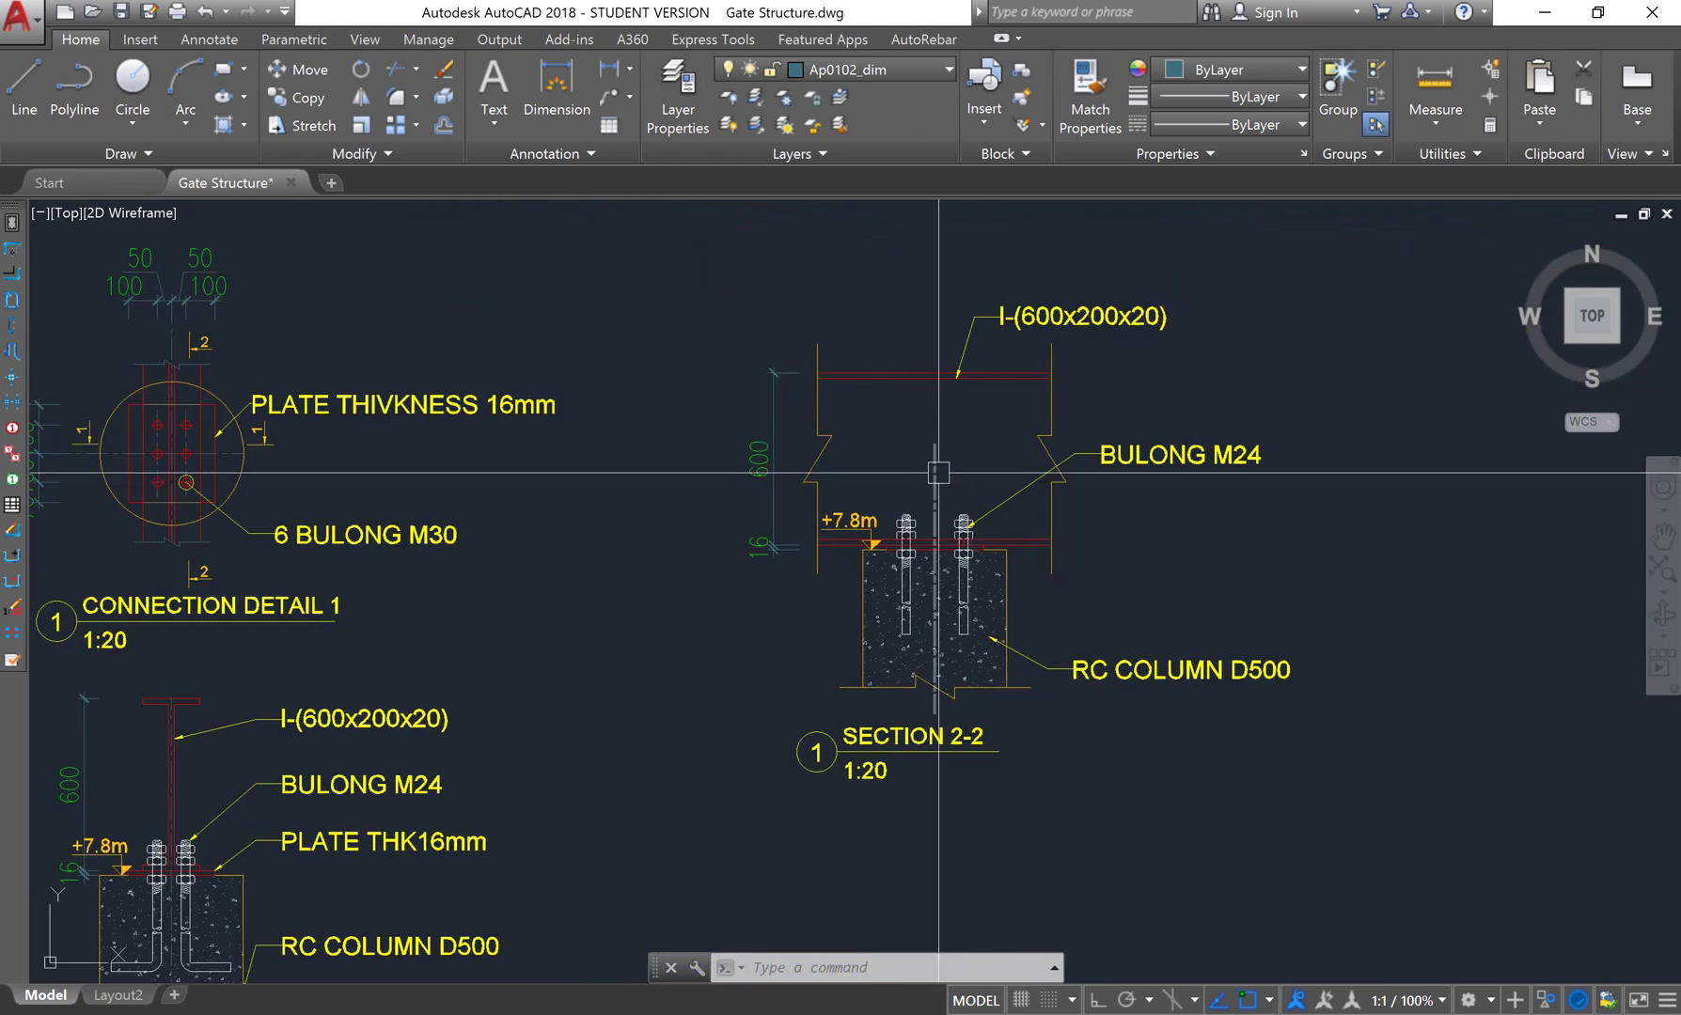
pyautogui.scroll(-2, 899, 486)
pyautogui.moveTo(442, 552); pyautogui.dragTo(542, 405, button='middle')
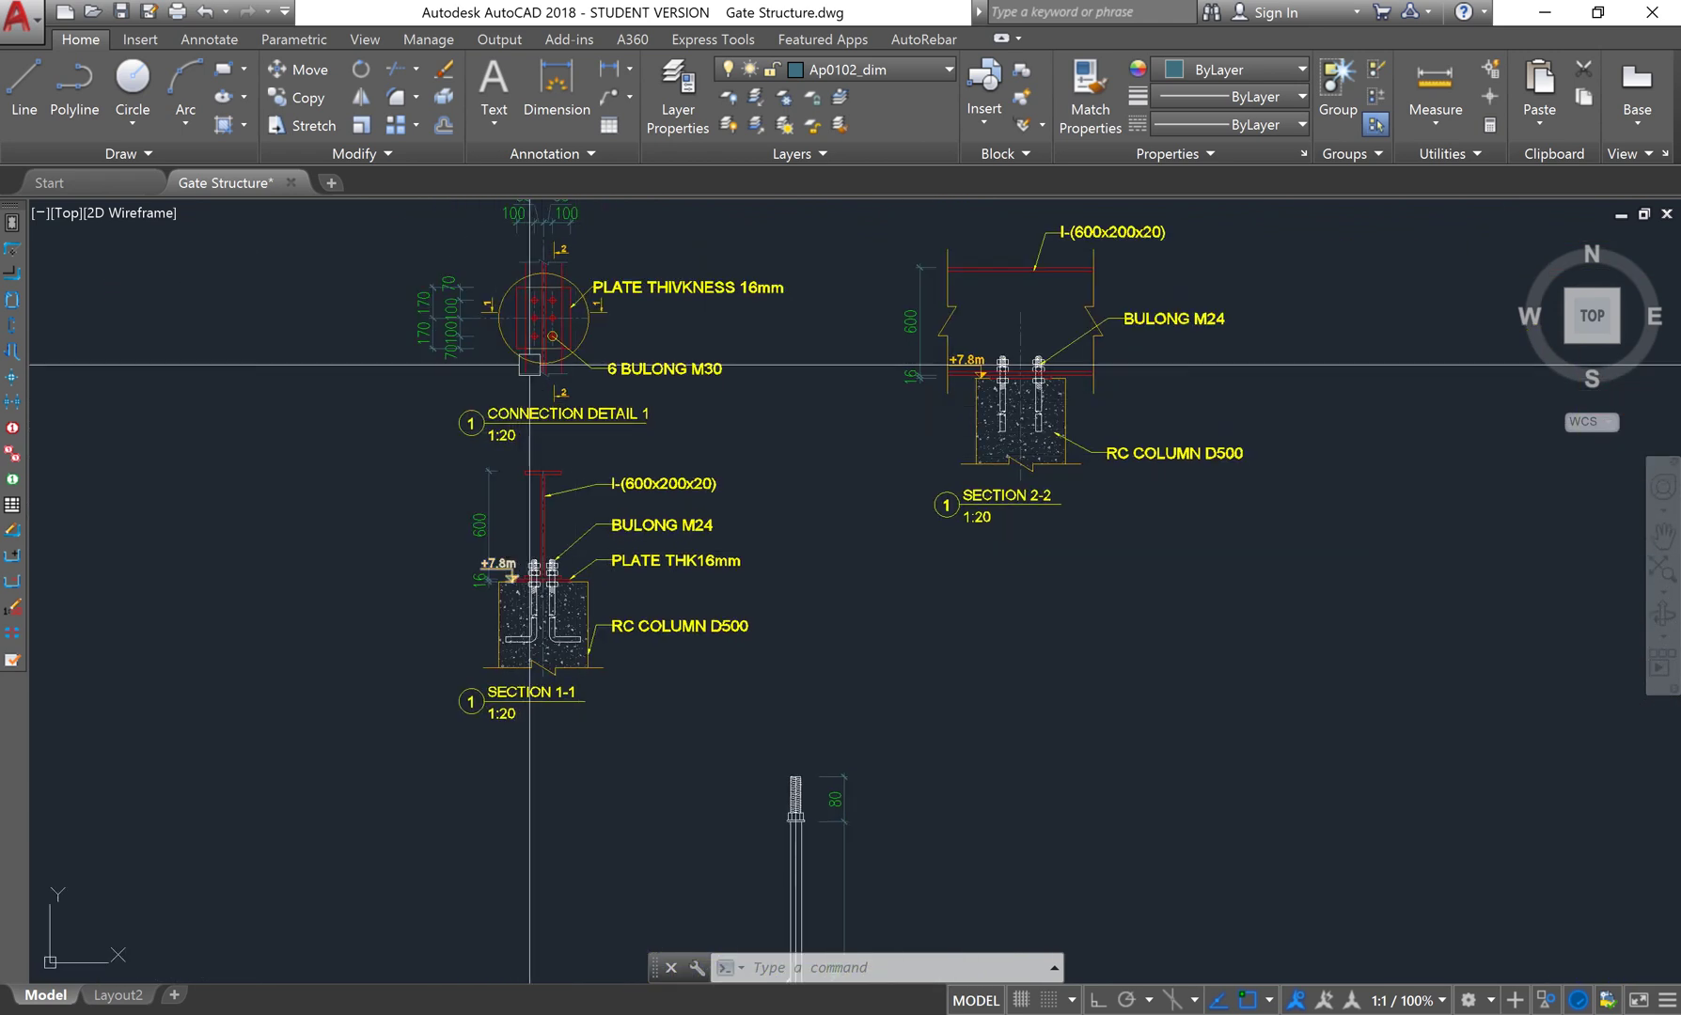
pyautogui.scroll(2, 521, 343)
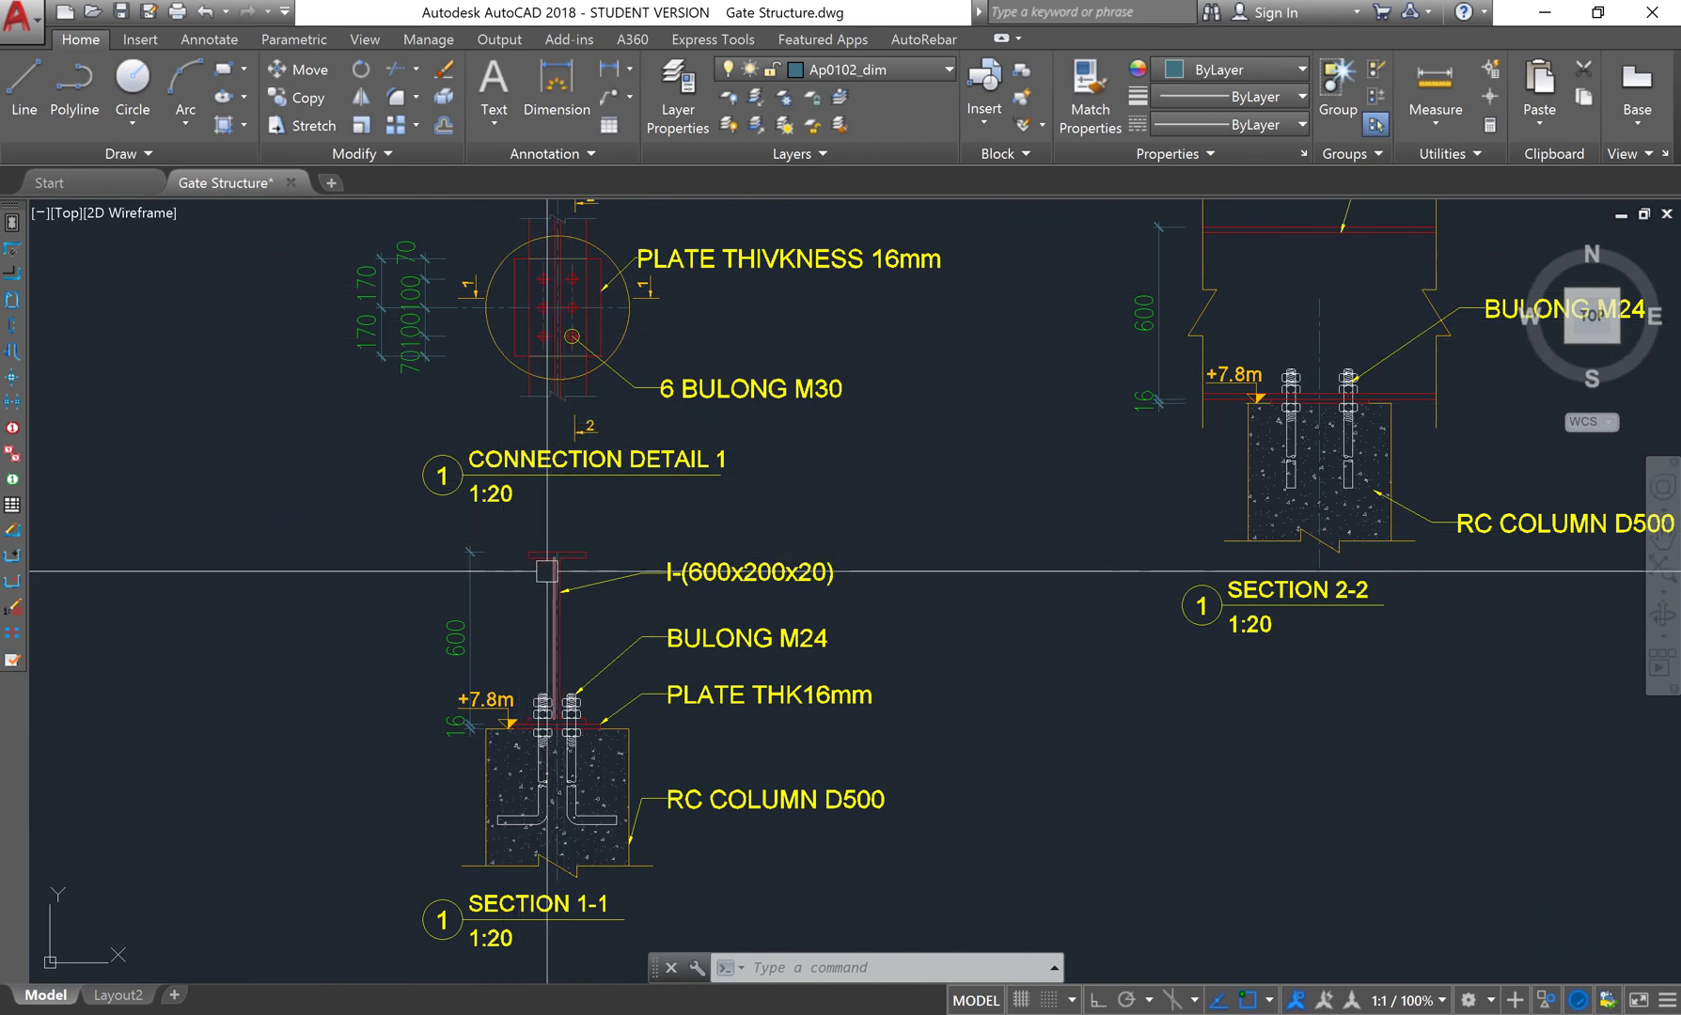
pyautogui.scroll(2, 559, 830)
pyautogui.scroll(2, 527, 649)
pyautogui.scroll(1, 492, 583)
pyautogui.scroll(-1, 493, 563)
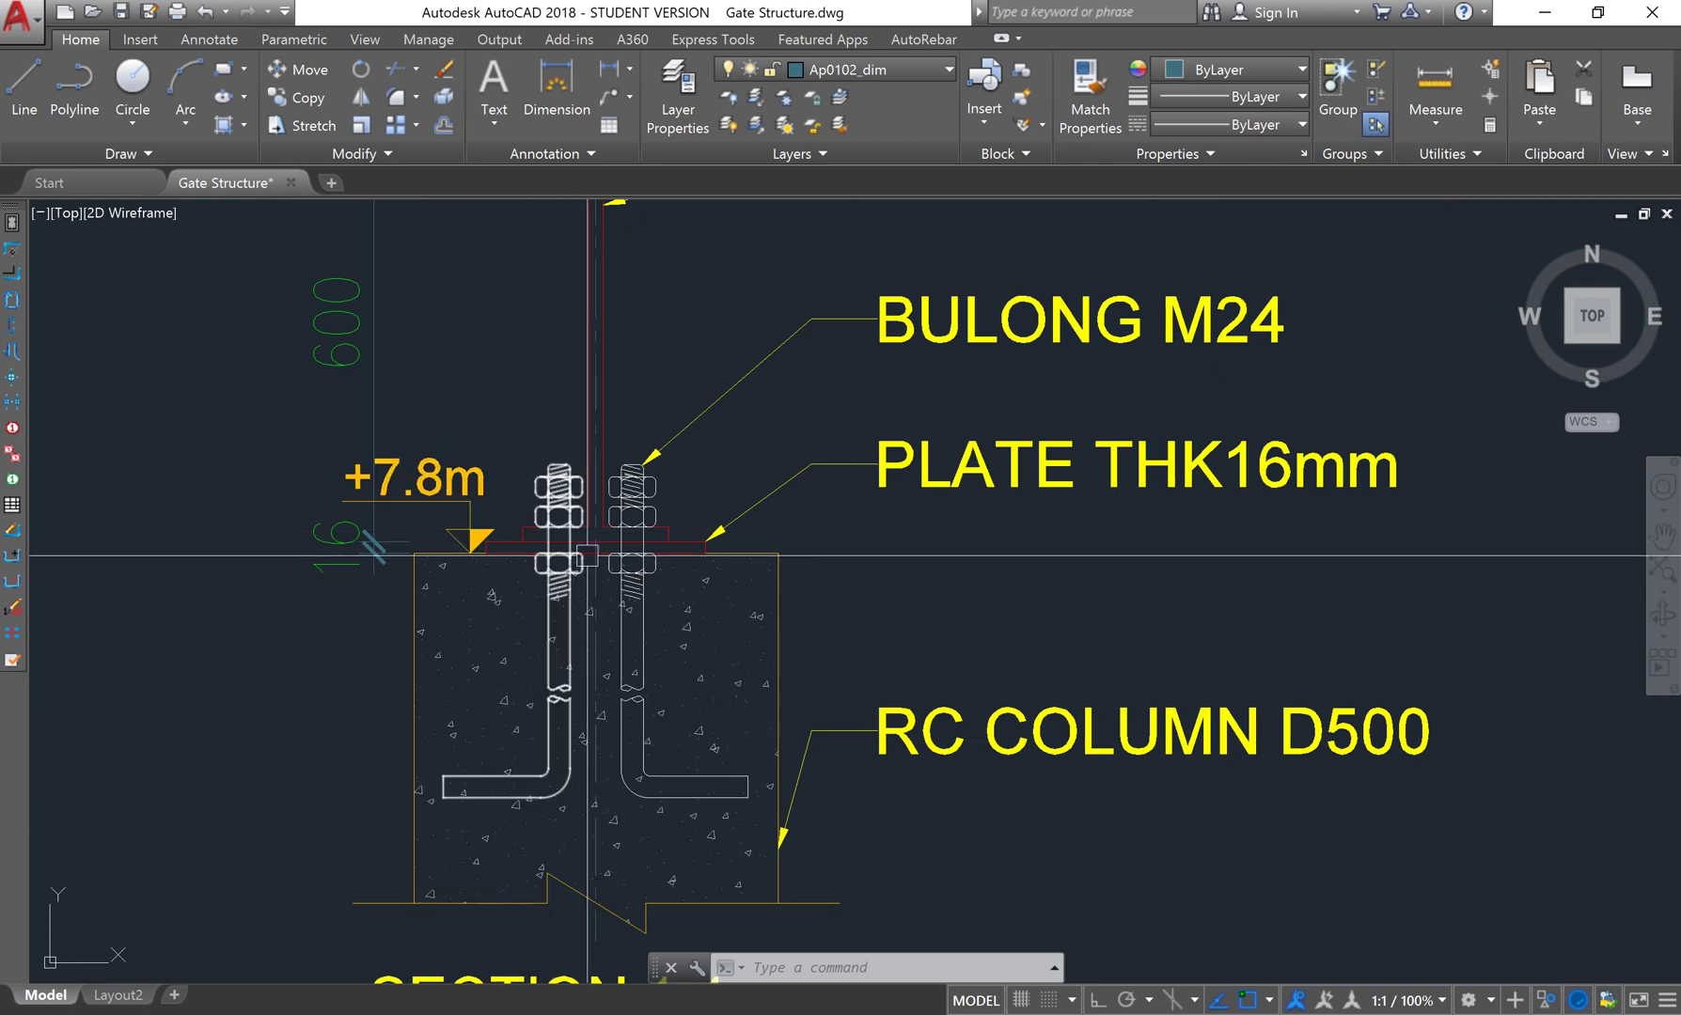
pyautogui.scroll(-3, 564, 559)
pyautogui.moveTo(588, 517); pyautogui.dragTo(574, 598, button='middle')
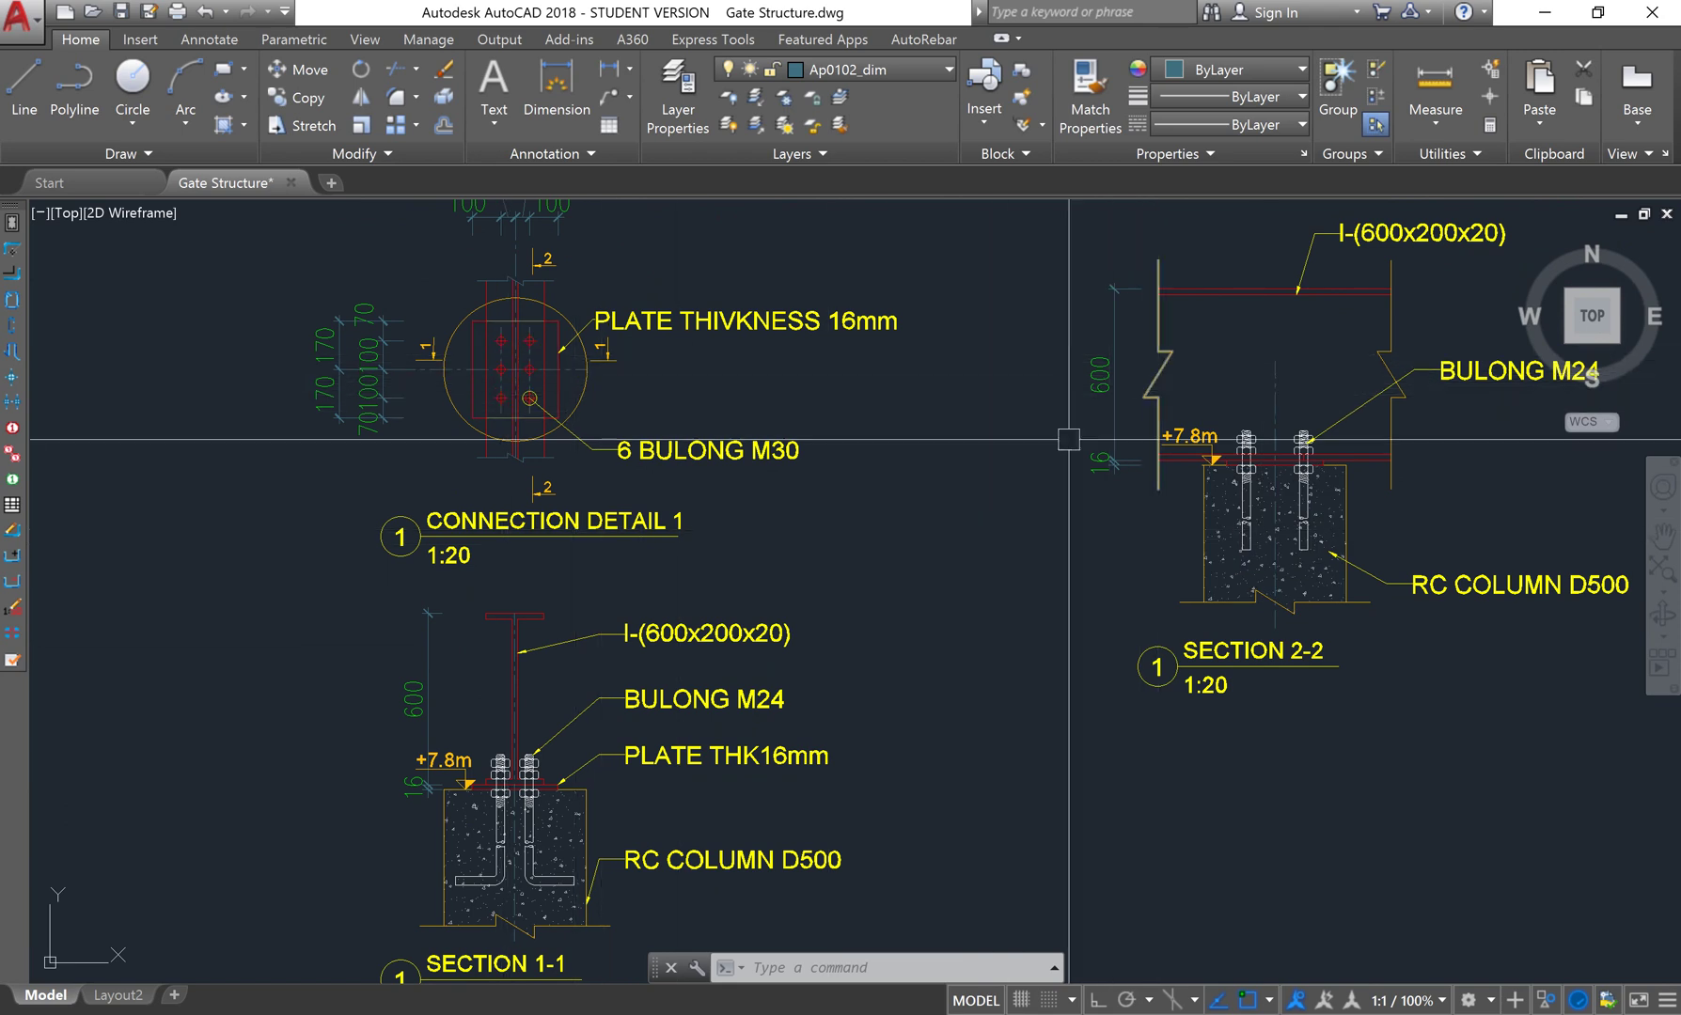
pyautogui.moveTo(1186, 471); pyautogui.dragTo(1059, 423, button='middle')
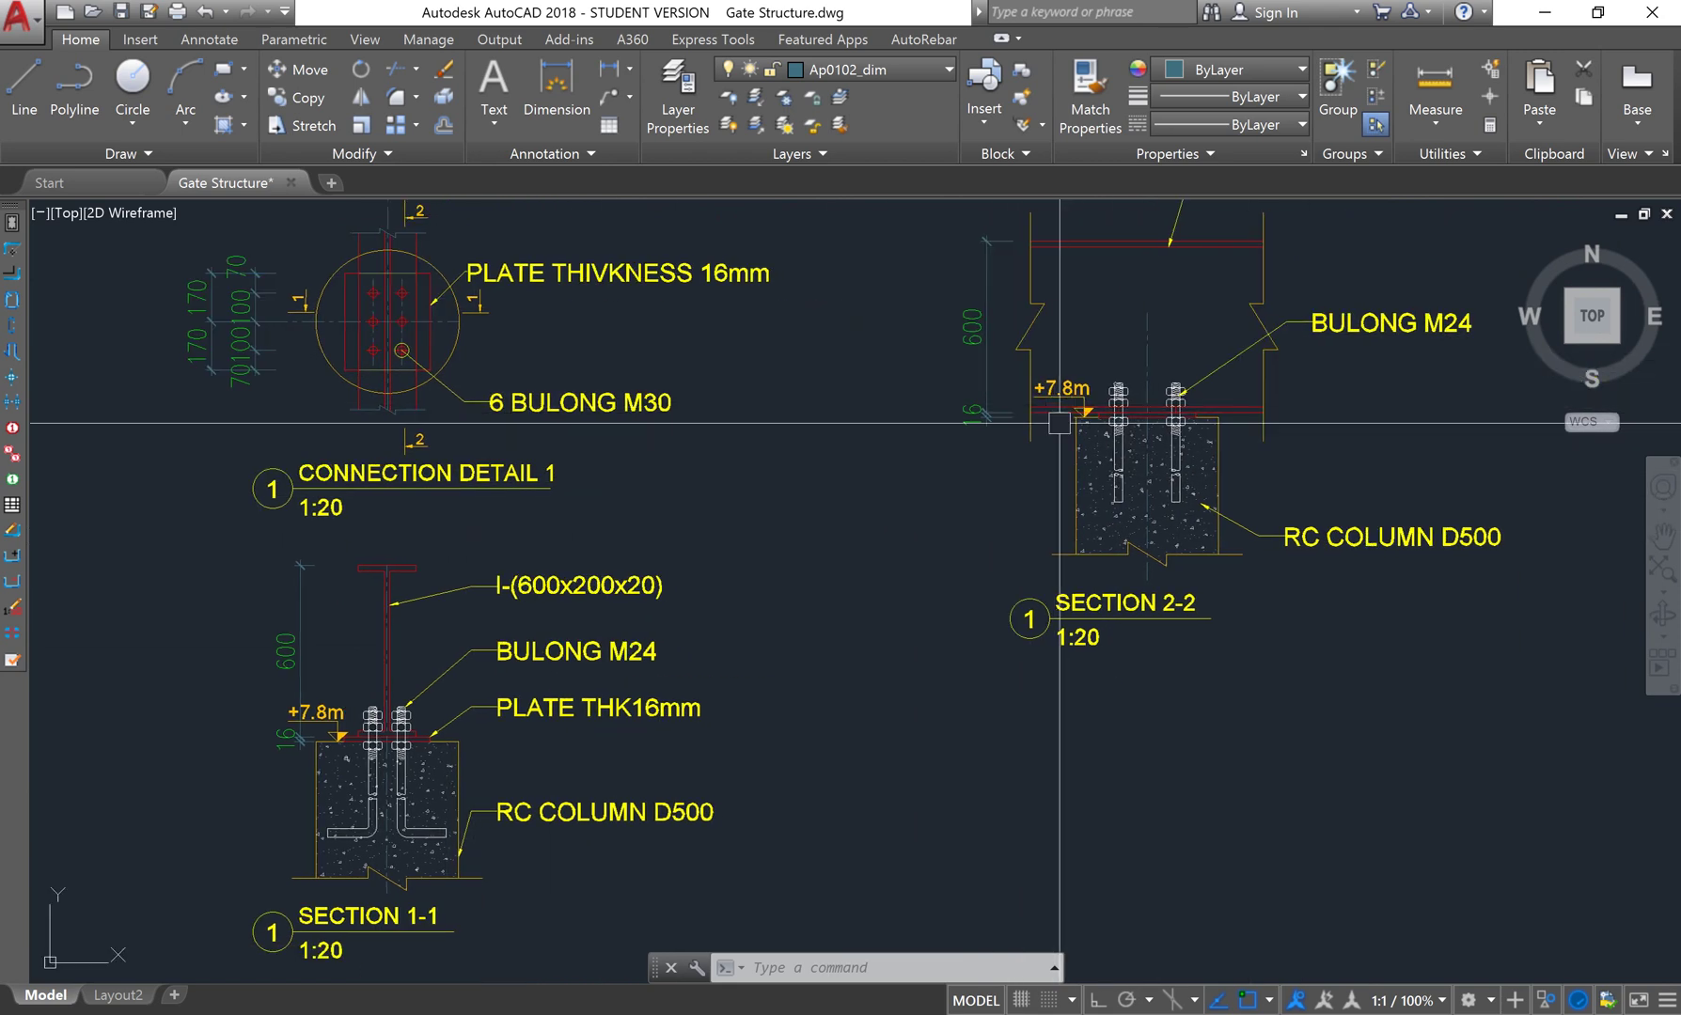
pyautogui.moveTo(625, 503); pyautogui.dragTo(681, 604, button='middle')
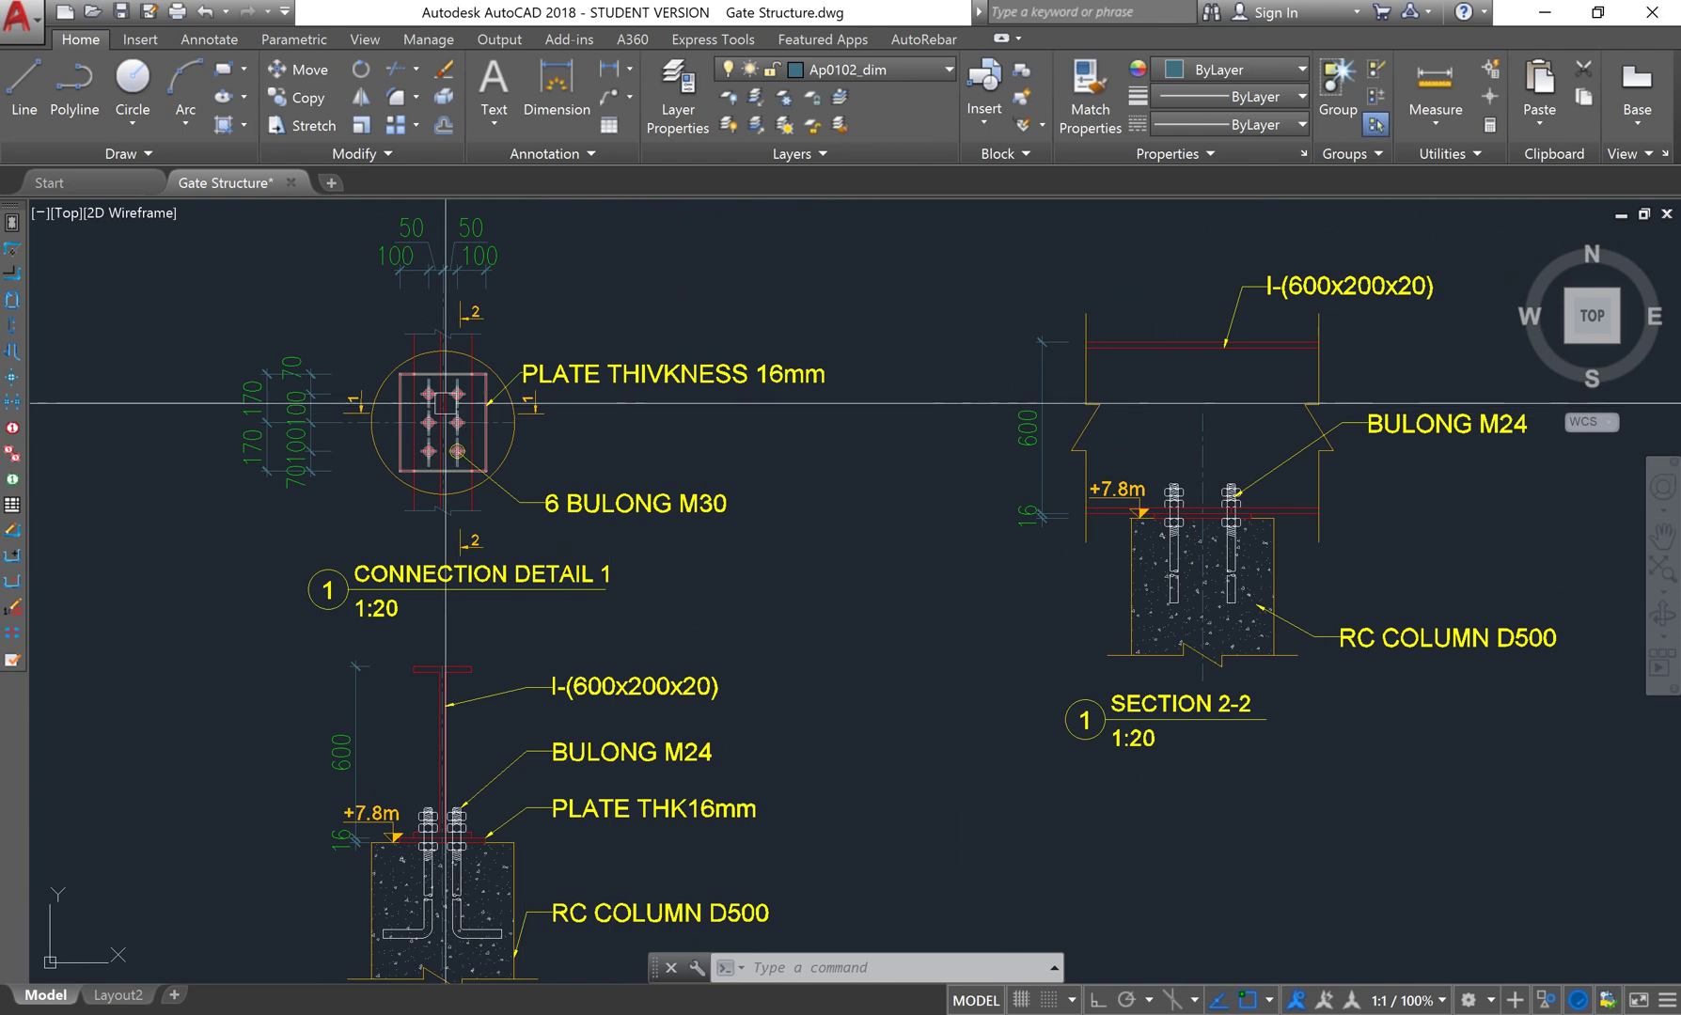
pyautogui.moveTo(1644, 245)
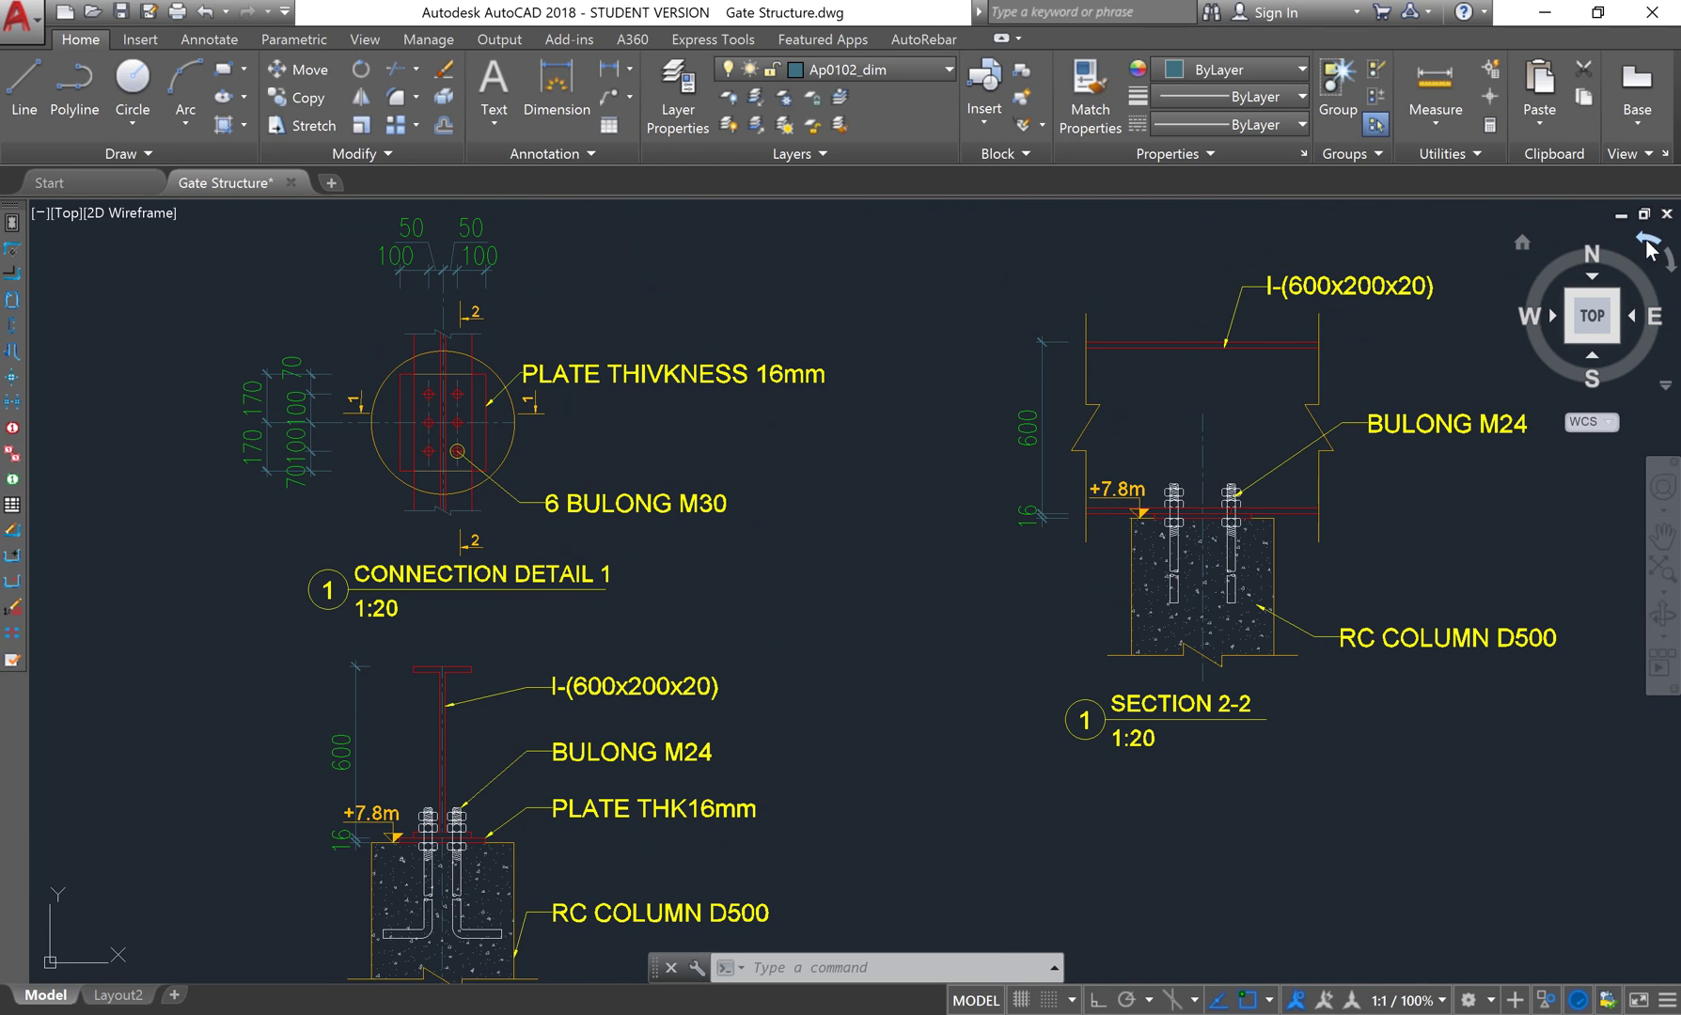
# Rotate the view 90° with the ViewCube arrow and zoom back to the details
pyautogui.click(1647, 247)
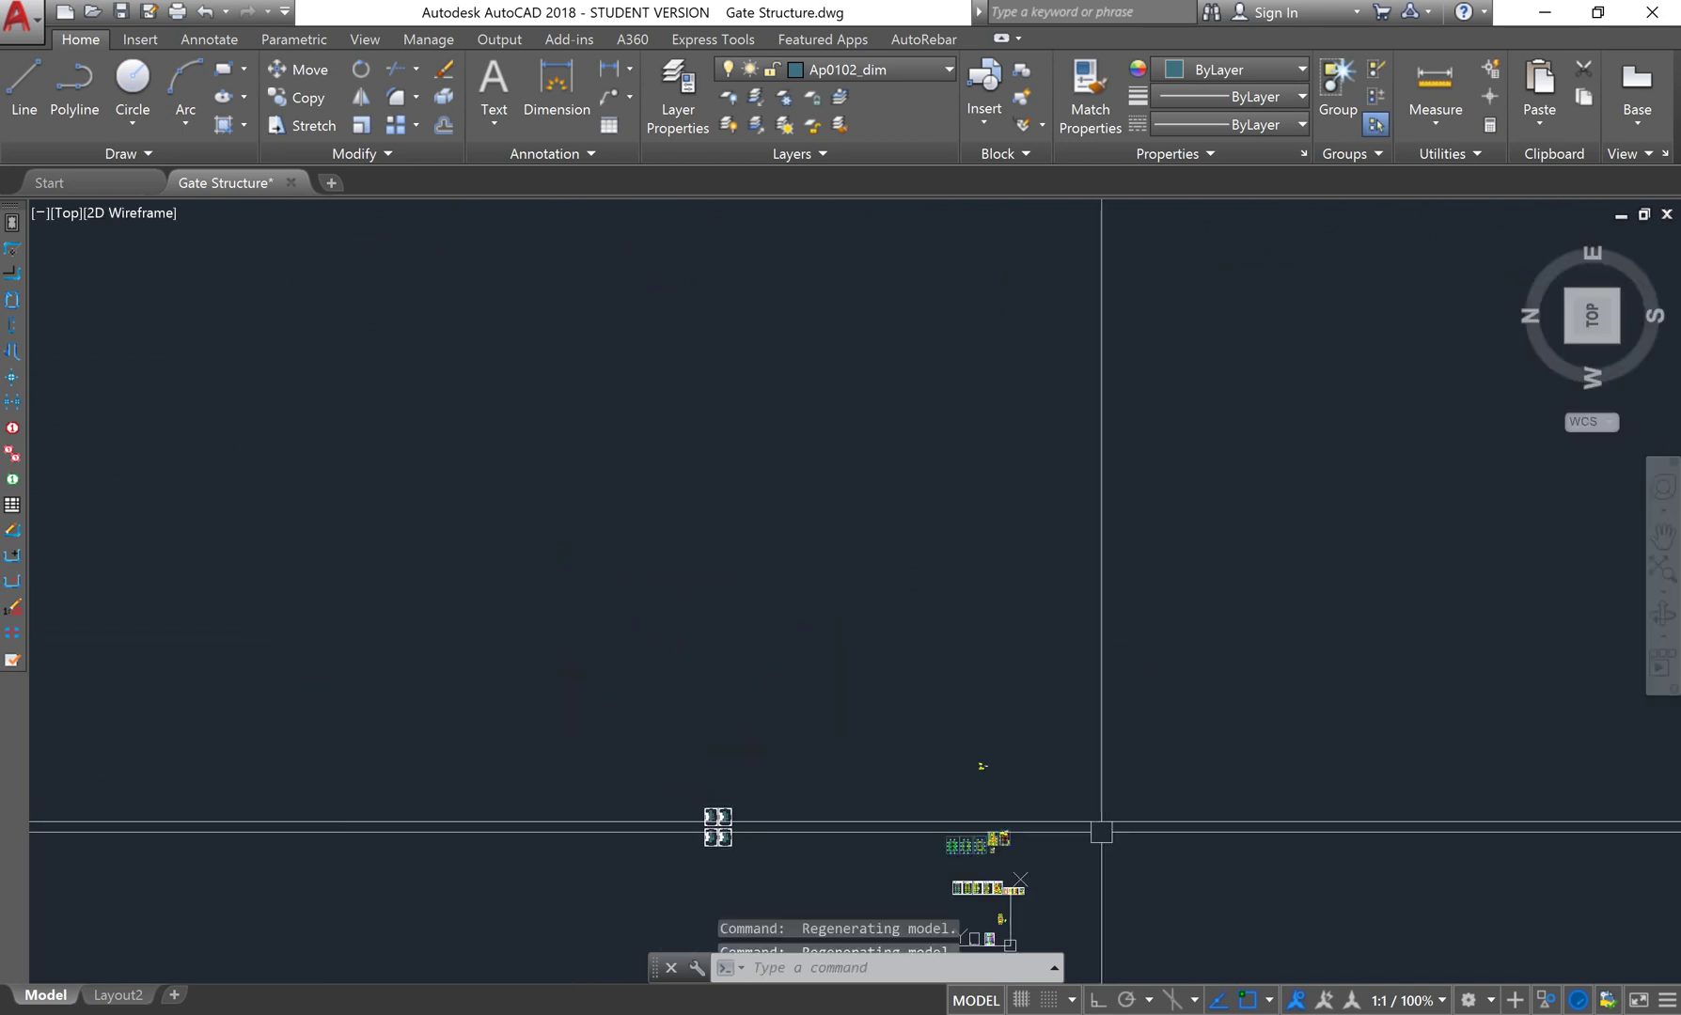
pyautogui.moveTo(1039, 846); pyautogui.dragTo(984, 543, button='middle')
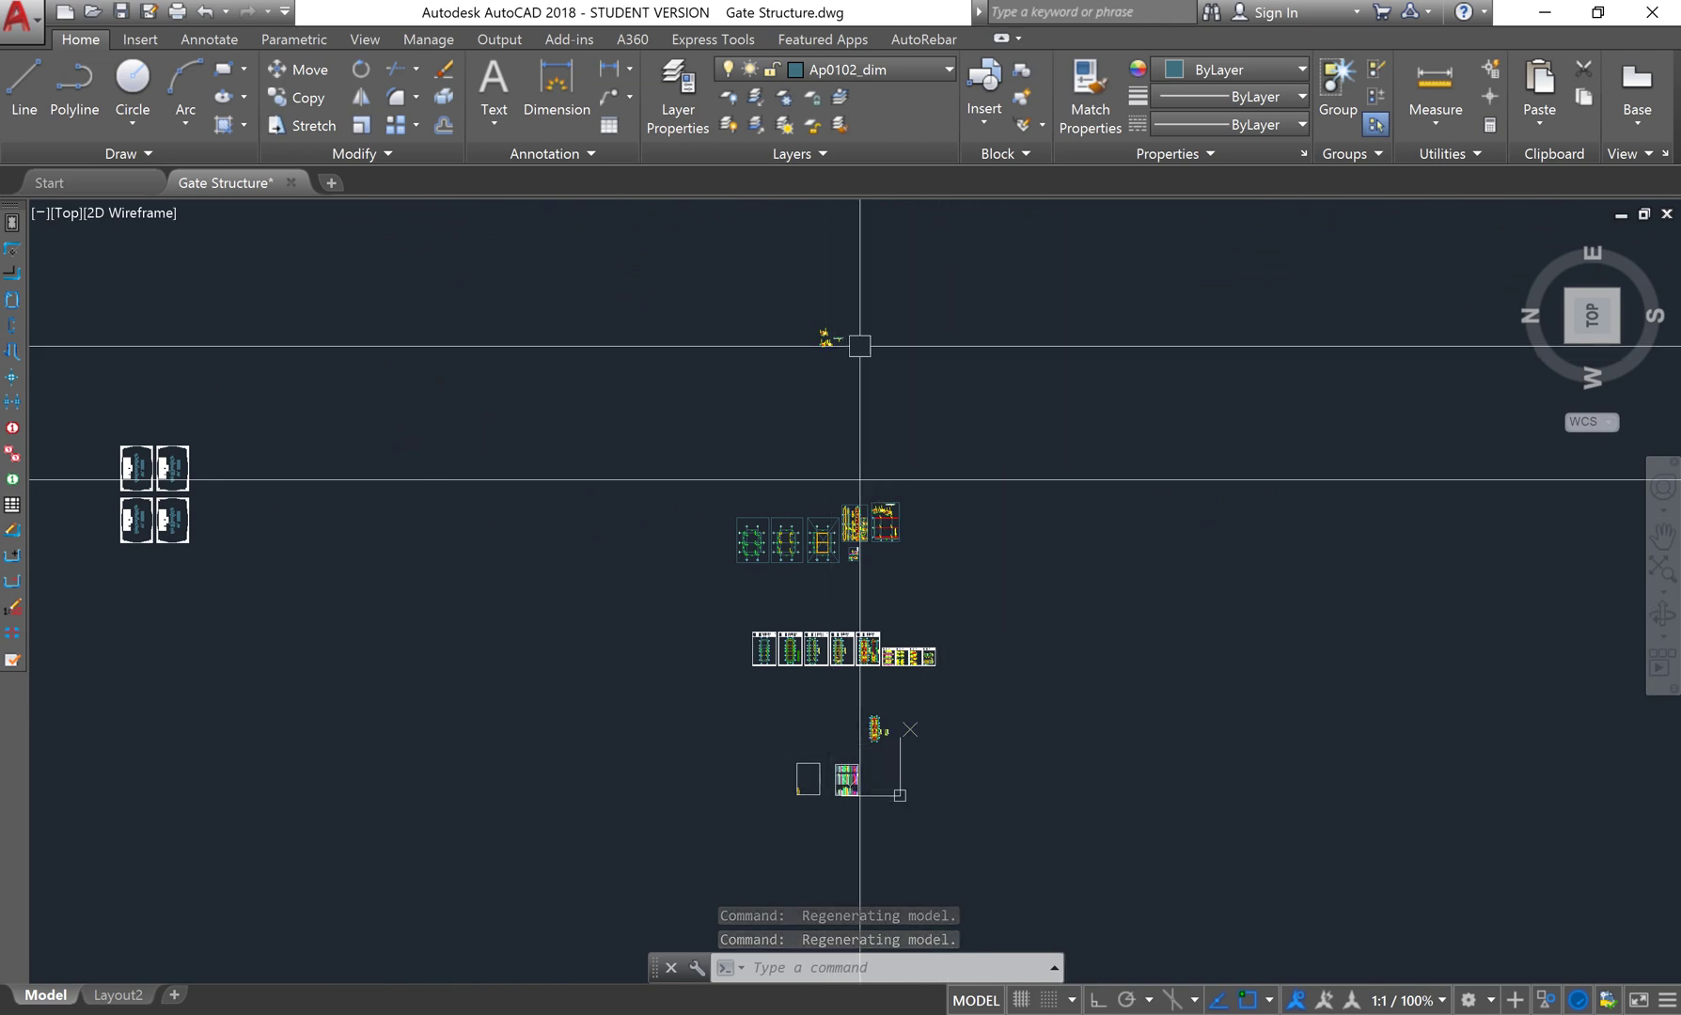
pyautogui.scroll(5, 840, 376)
pyautogui.scroll(8, 840, 402)
pyautogui.scroll(4, 808, 451)
pyautogui.scroll(-4, 809, 489)
pyautogui.scroll(2, 734, 633)
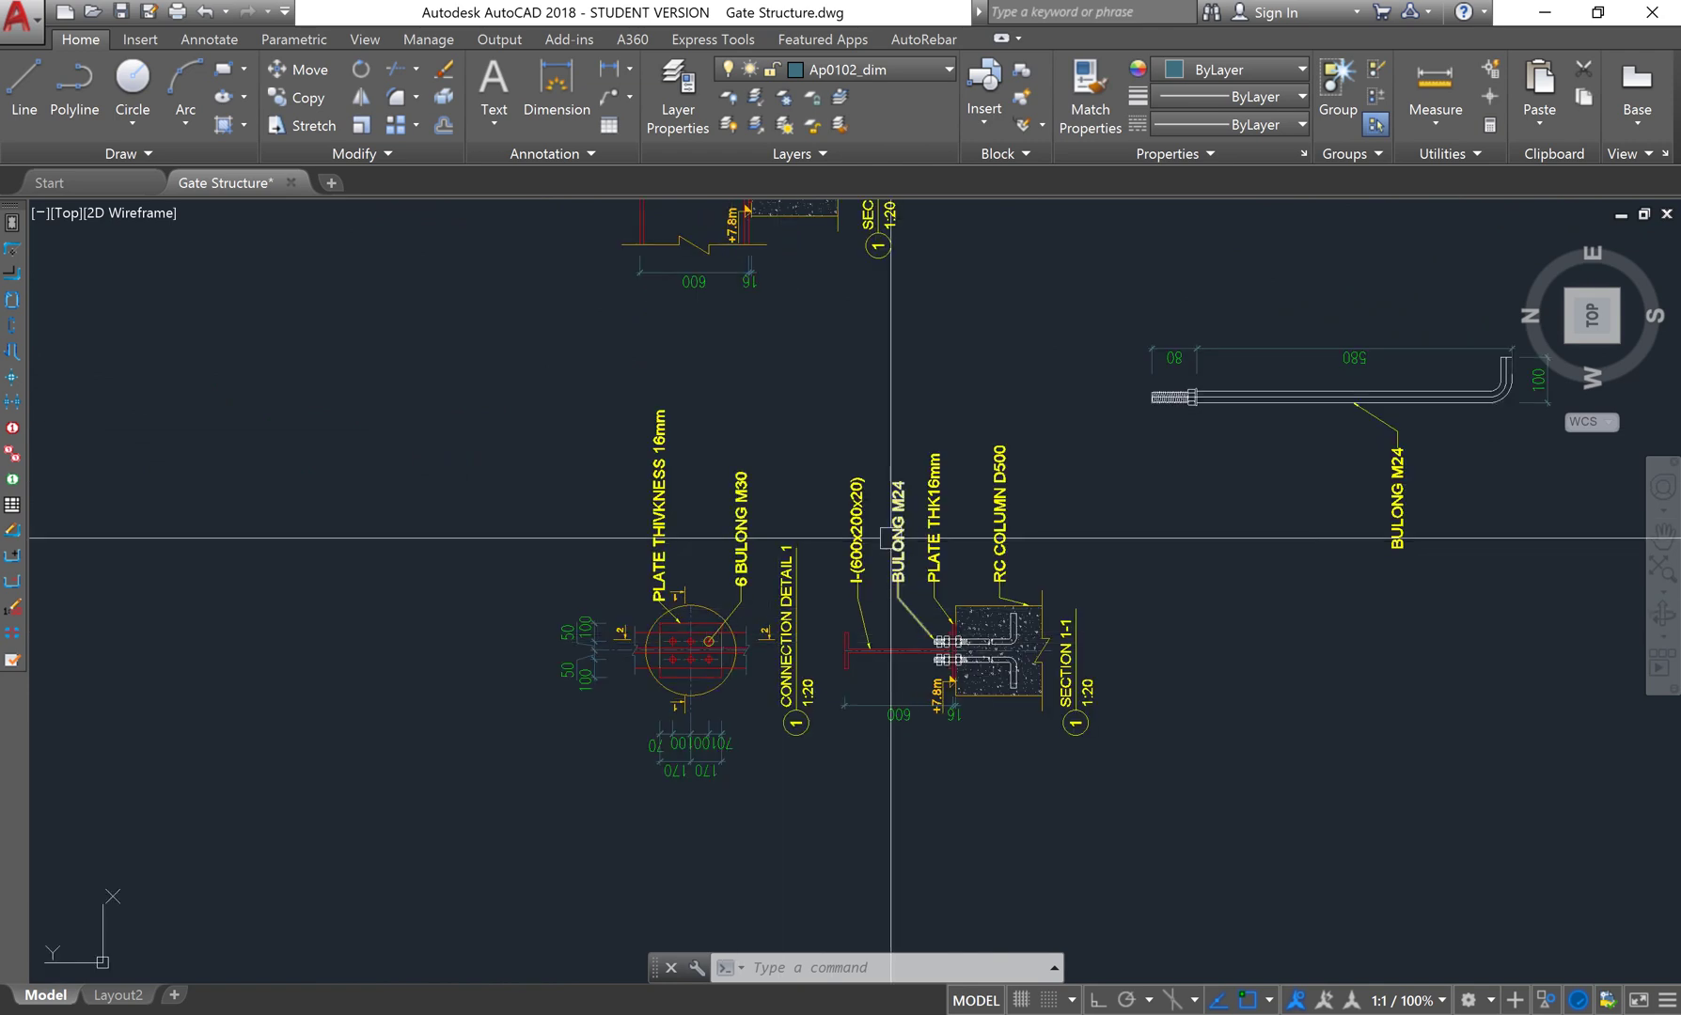
# Recentre the rotated details with Section 2-2 above and start a selection window on it
pyautogui.moveTo(1116, 440); pyautogui.dragTo(1100, 430, button='middle')
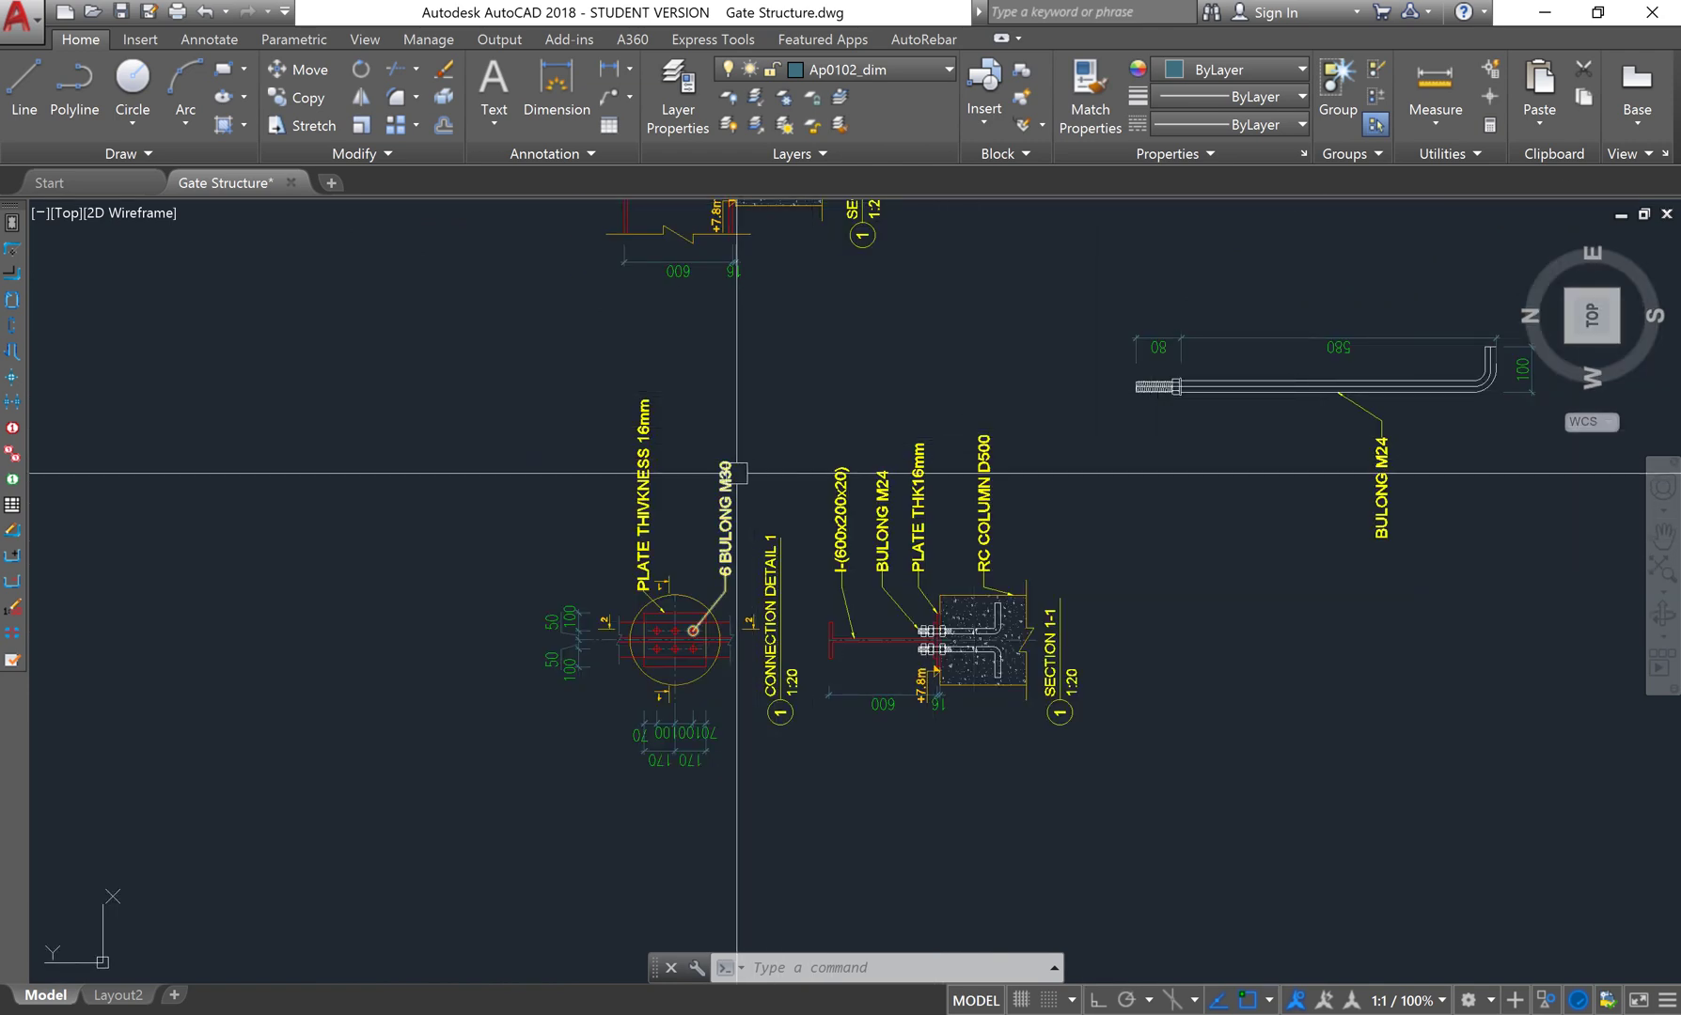
pyautogui.scroll(-2, 724, 451)
pyautogui.moveTo(816, 334); pyautogui.dragTo(820, 448, button='middle')
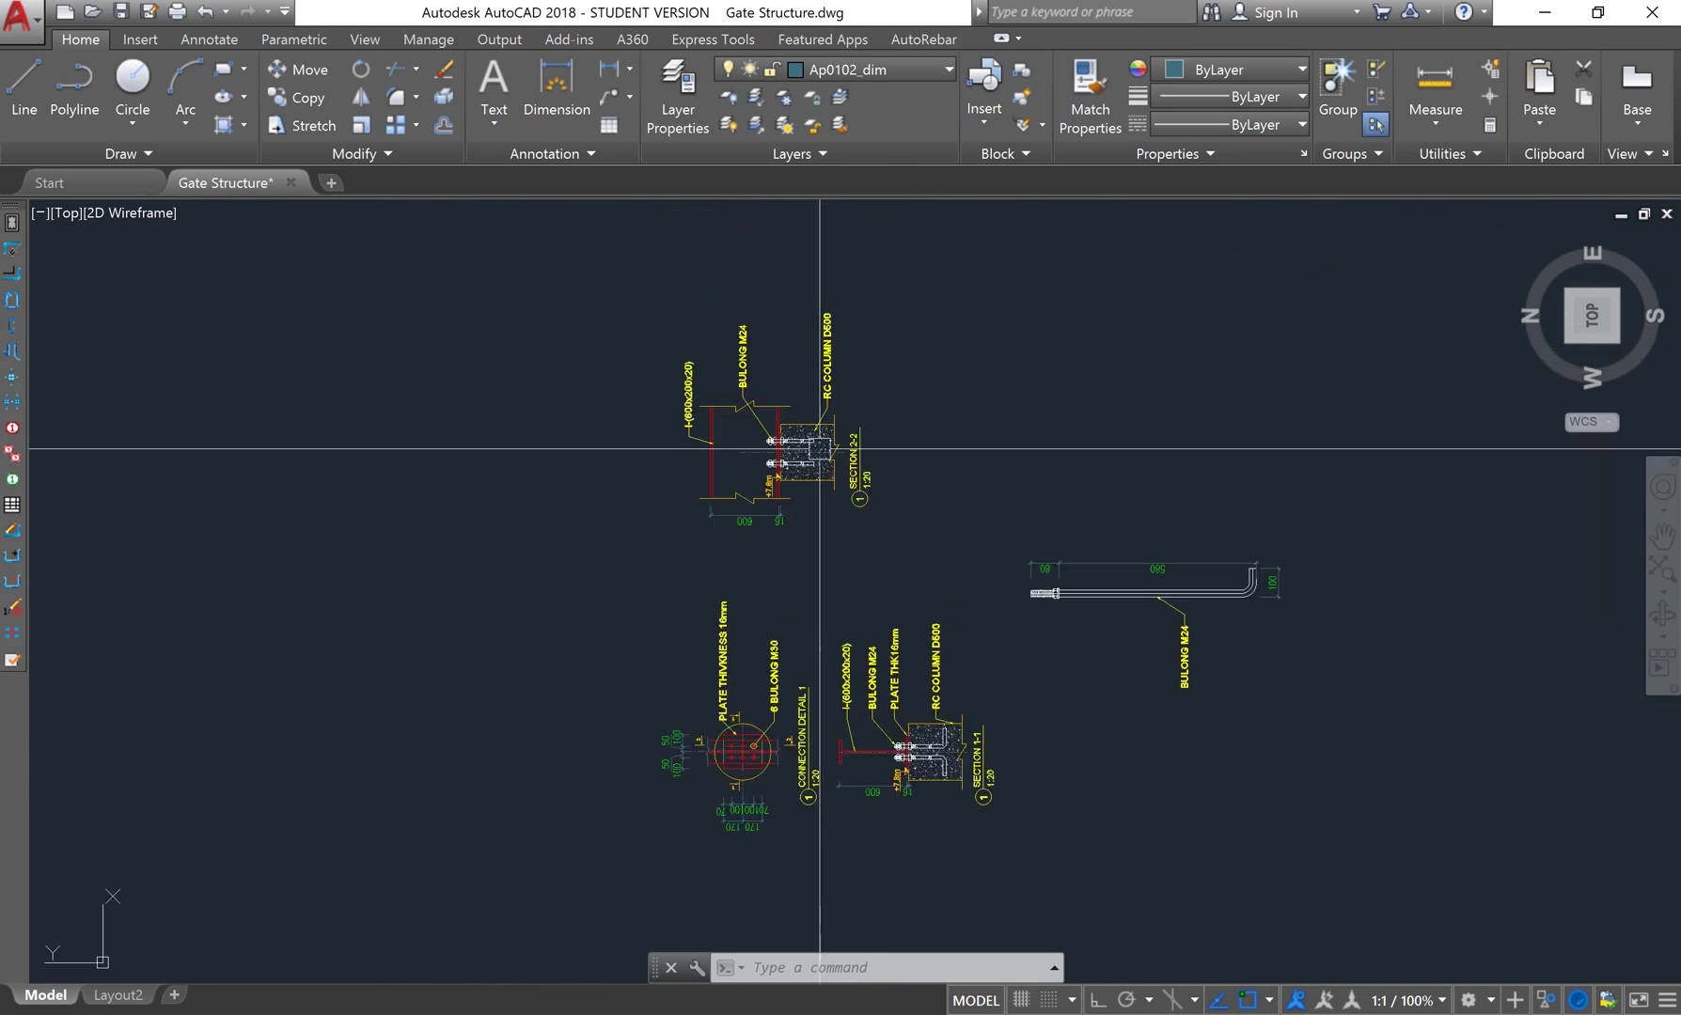
pyautogui.click(898, 536)
# Select the 196 Section 2-2 objects and move them from a picked base point toward the upper right
pyautogui.click(637, 304)
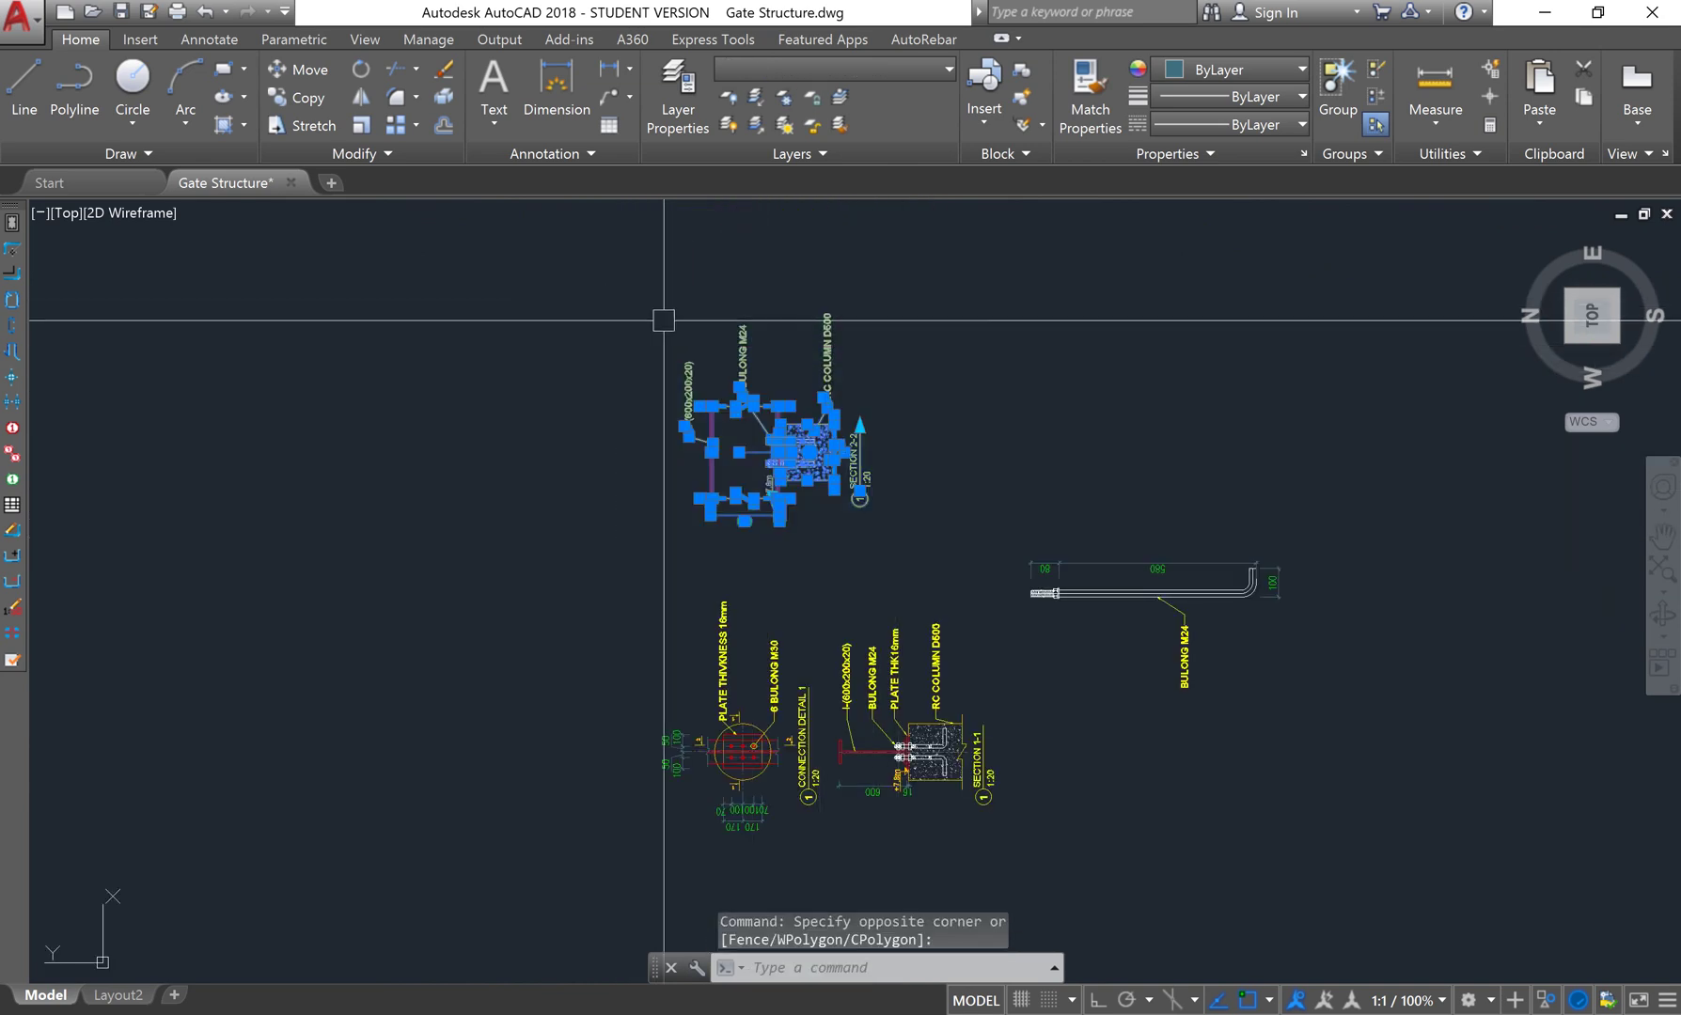
pyautogui.write('m')
pyautogui.press('Return')
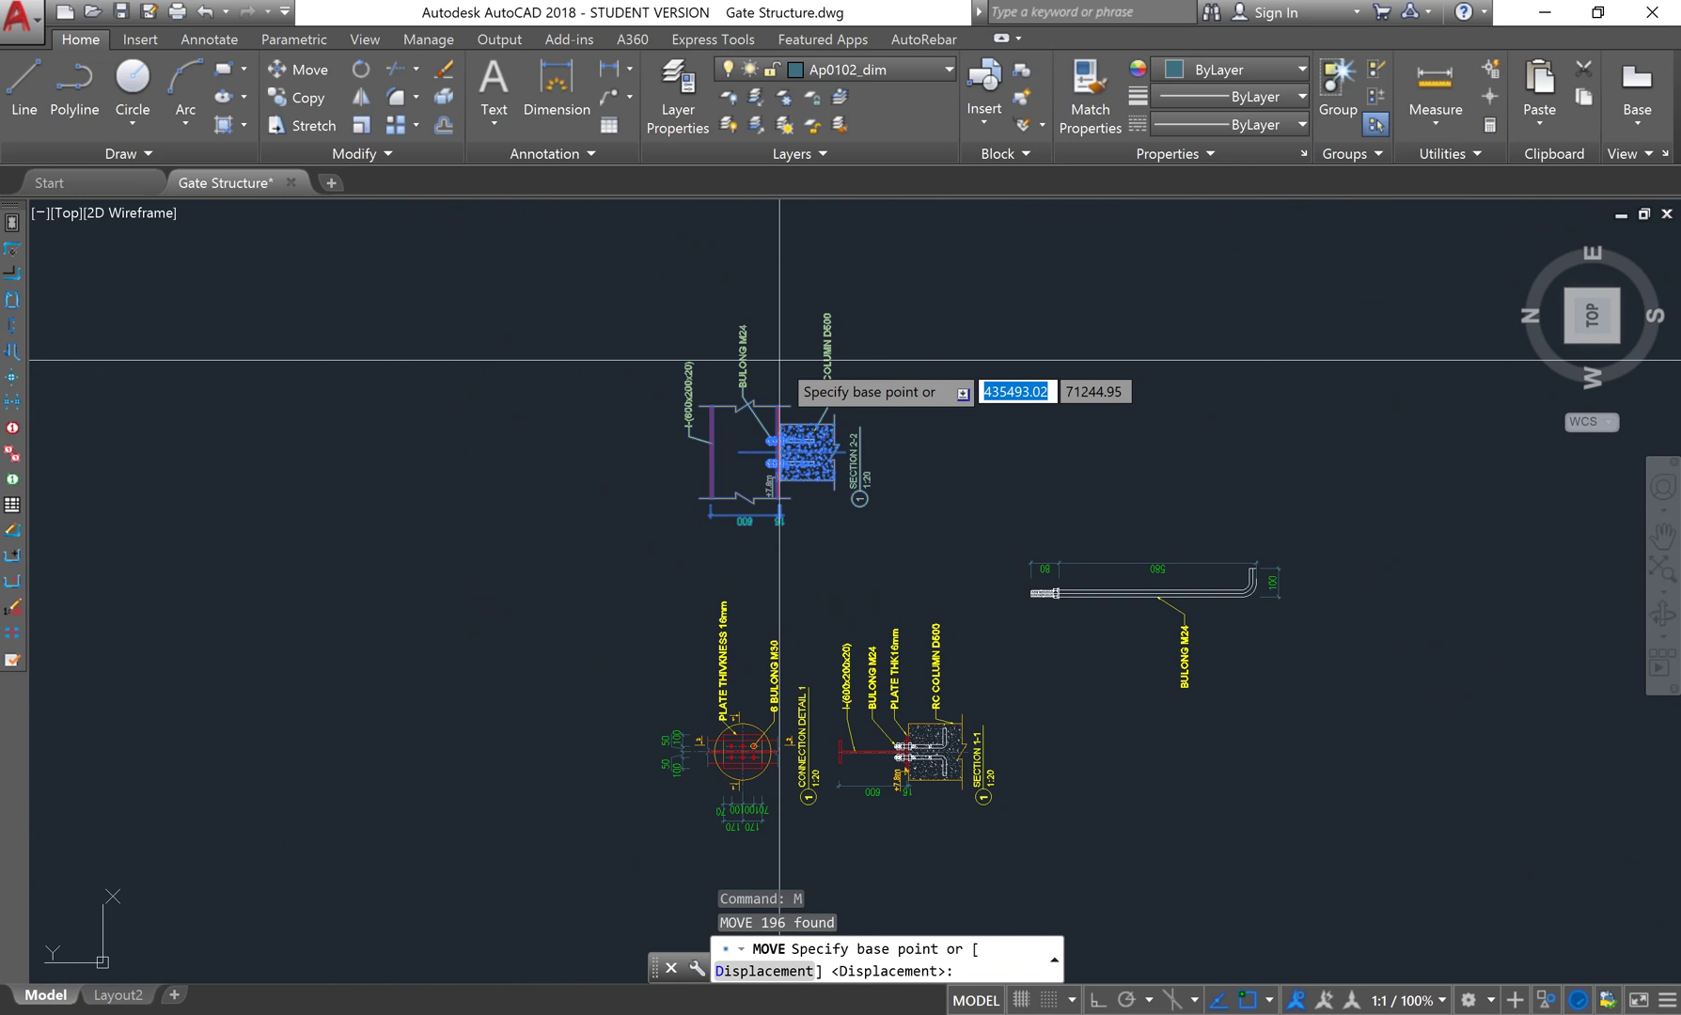
pyautogui.click(780, 362)
pyautogui.moveTo(1305, 352); pyautogui.dragTo(1035, 336, button='middle')
pyautogui.scroll(5, 630, 583)
pyautogui.scroll(2, 613, 592)
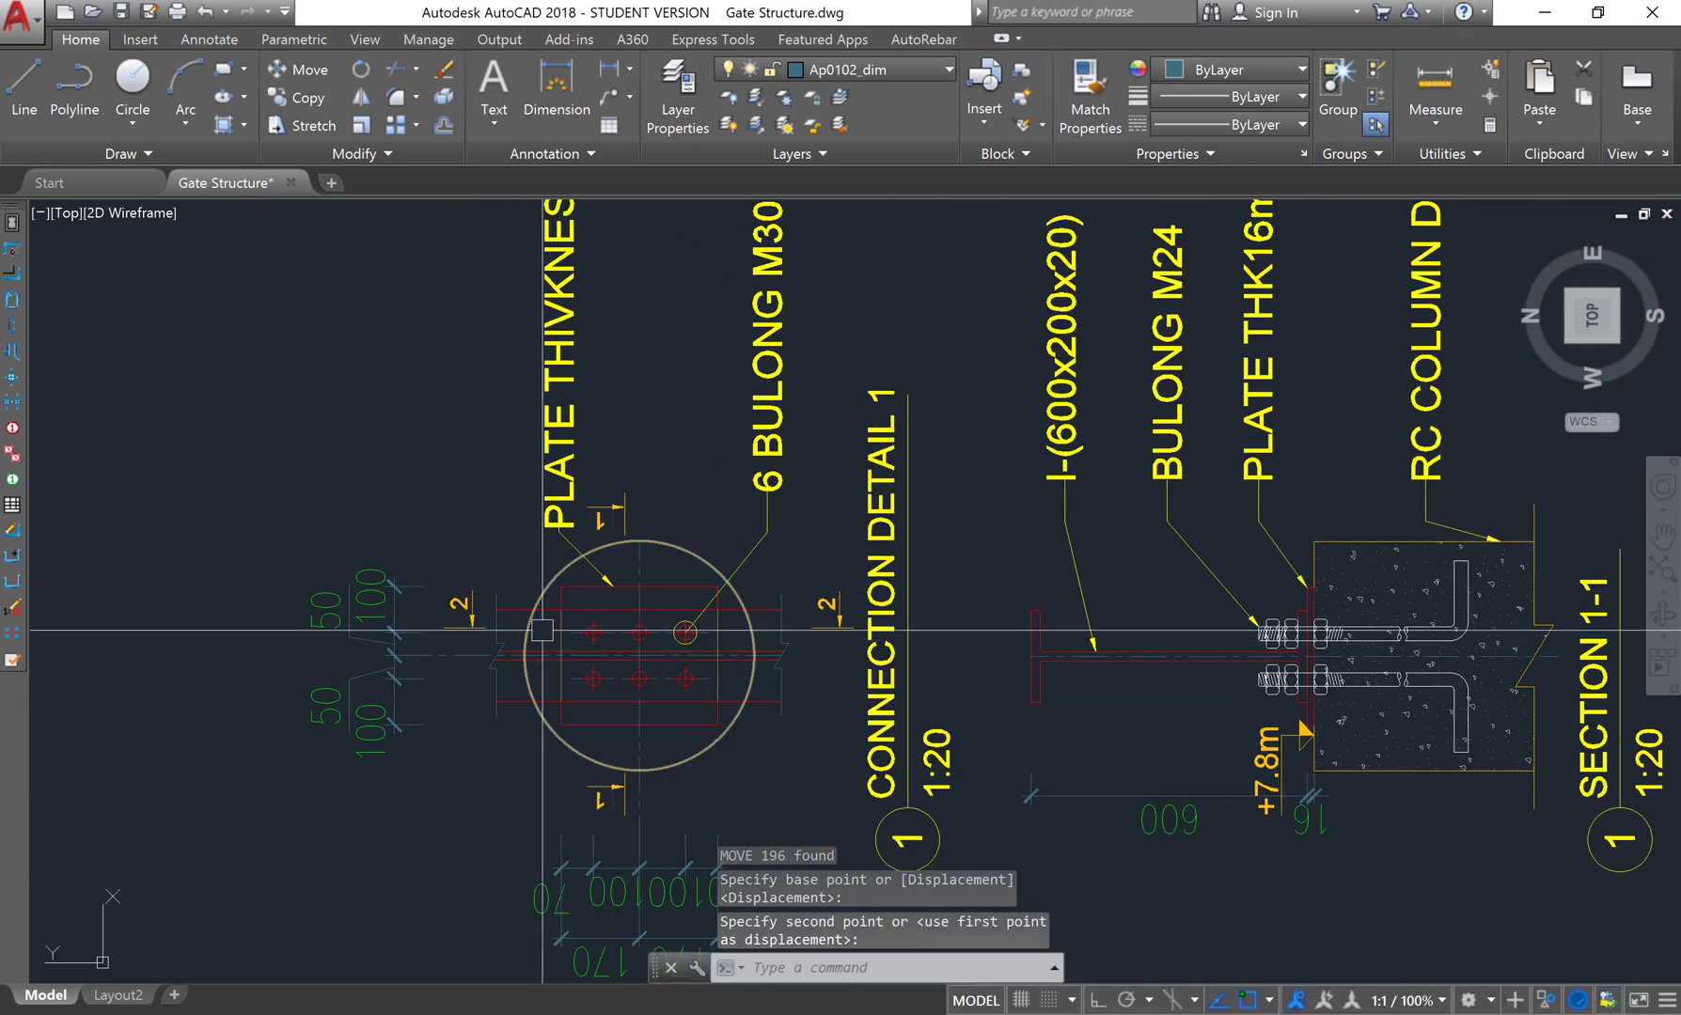
pyautogui.press('Escape')
# Start an xline at the base plate's left edge with Ortho turned on
pyautogui.write('xl')
pyautogui.press('Return')
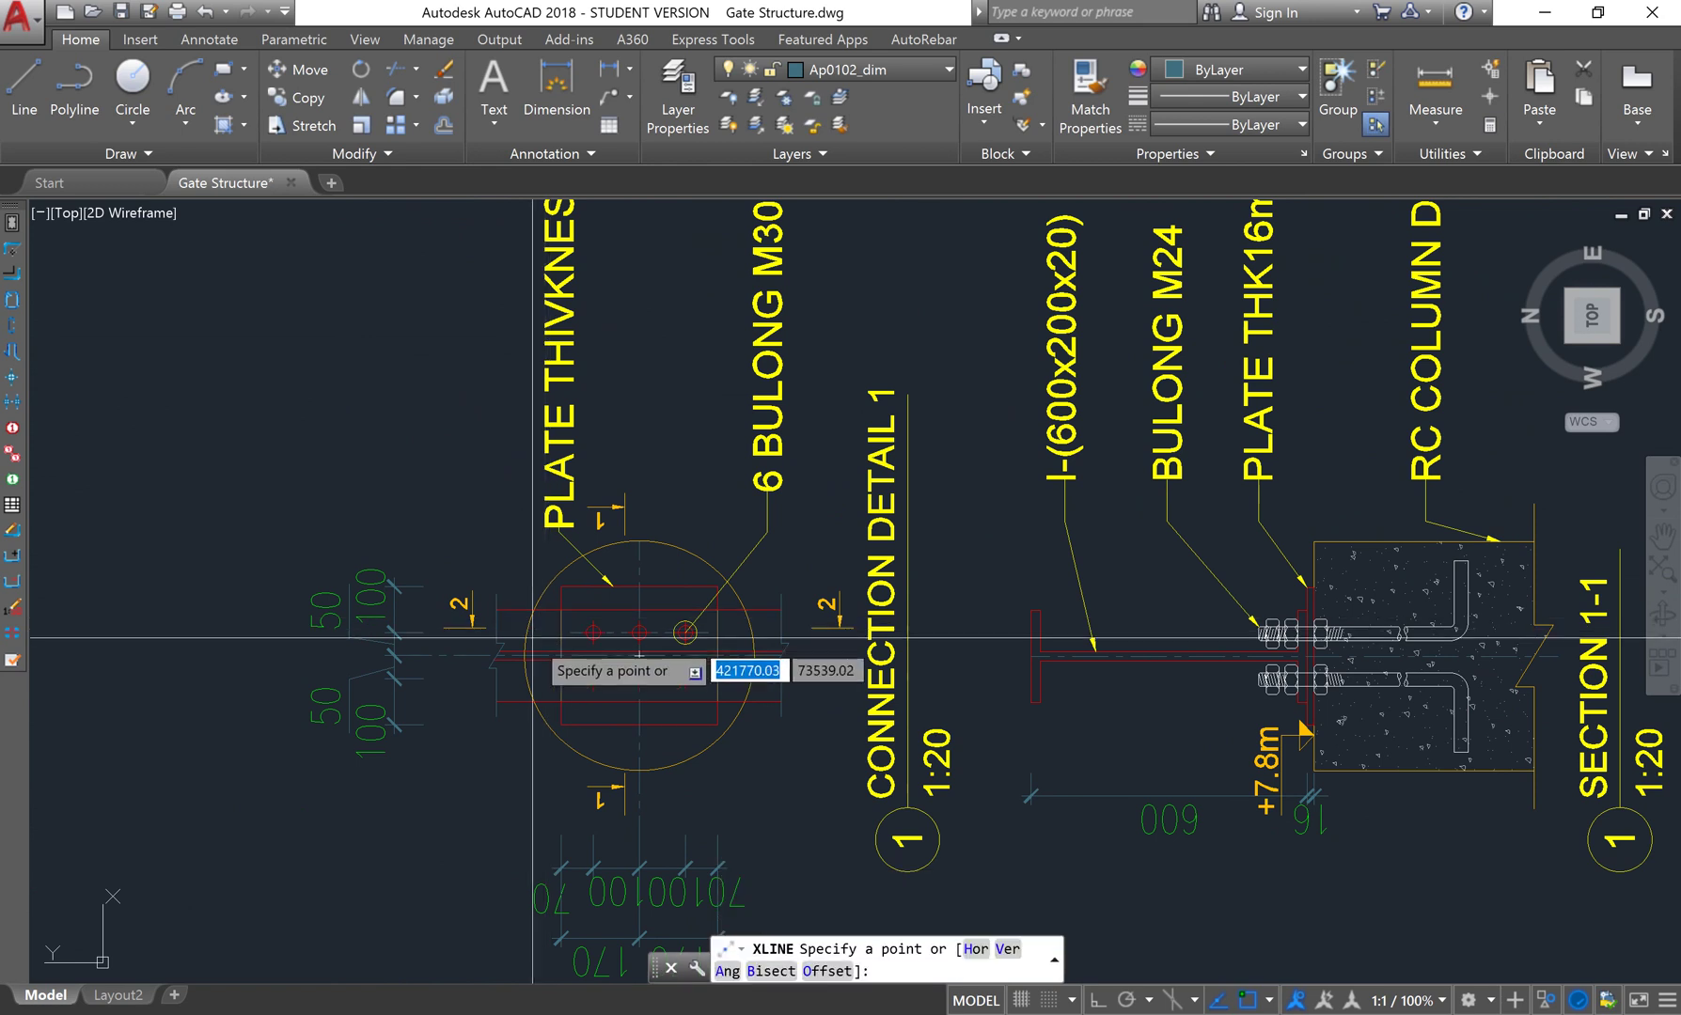
pyautogui.scroll(2, 508, 831)
pyautogui.scroll(5, 536, 546)
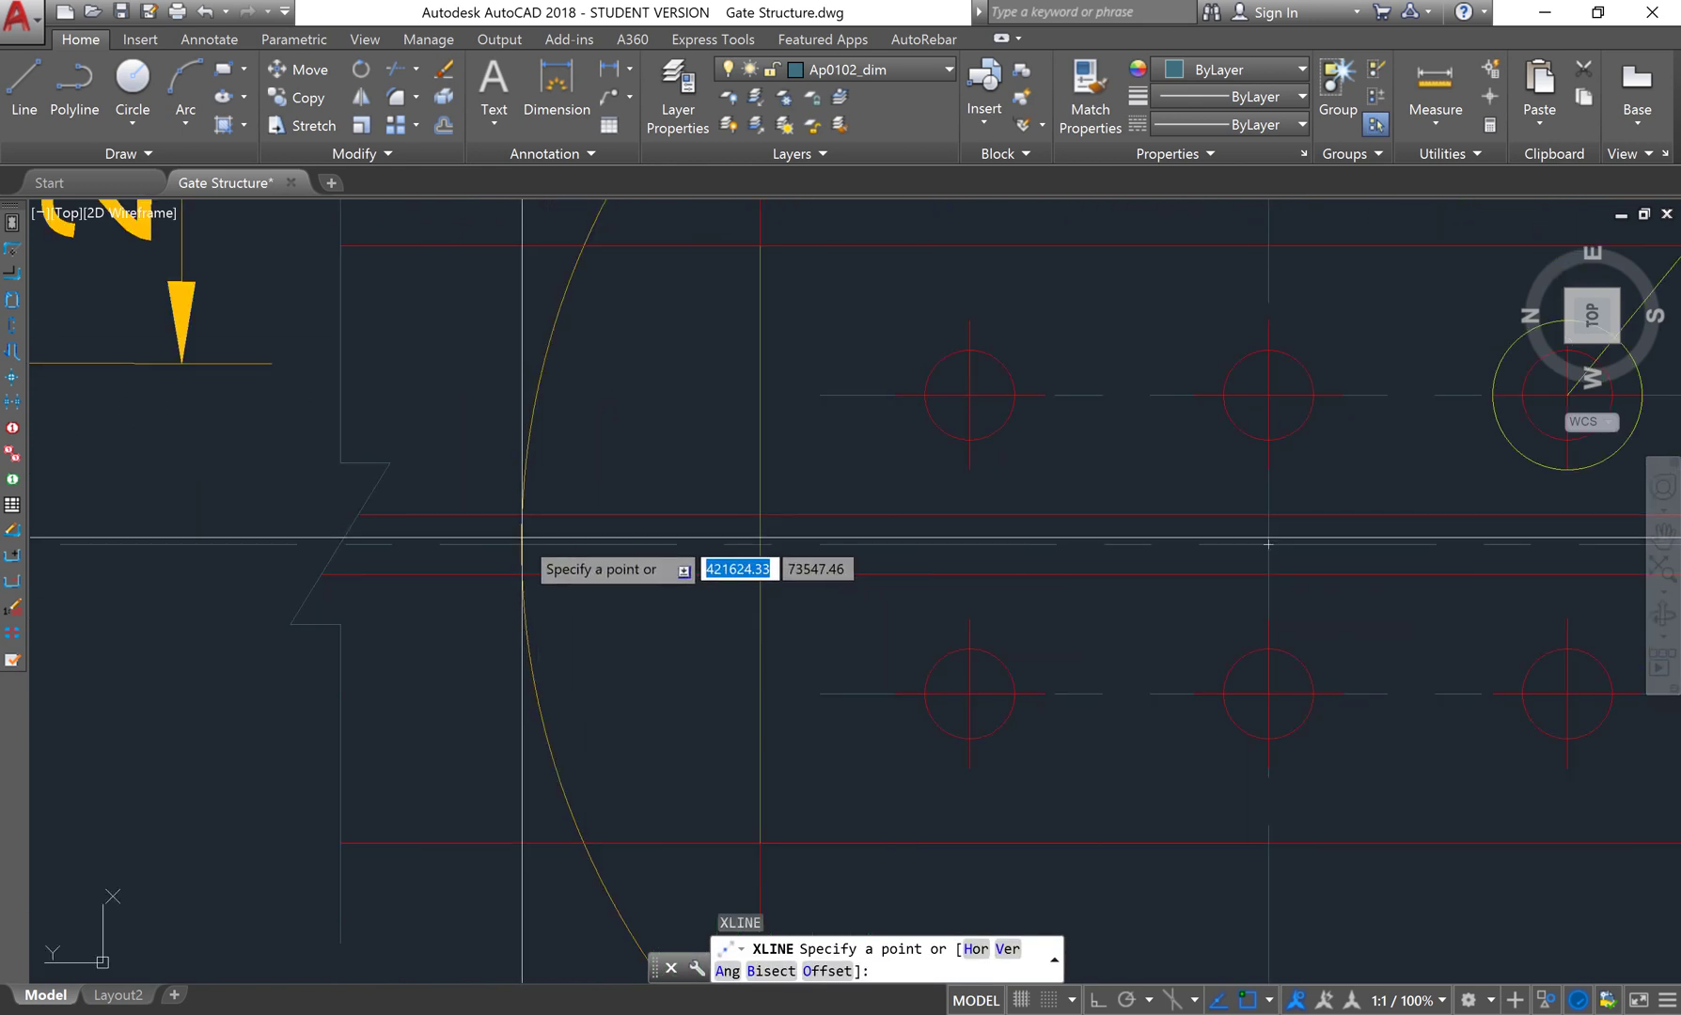
pyautogui.click(520, 544)
pyautogui.scroll(-5, 499, 498)
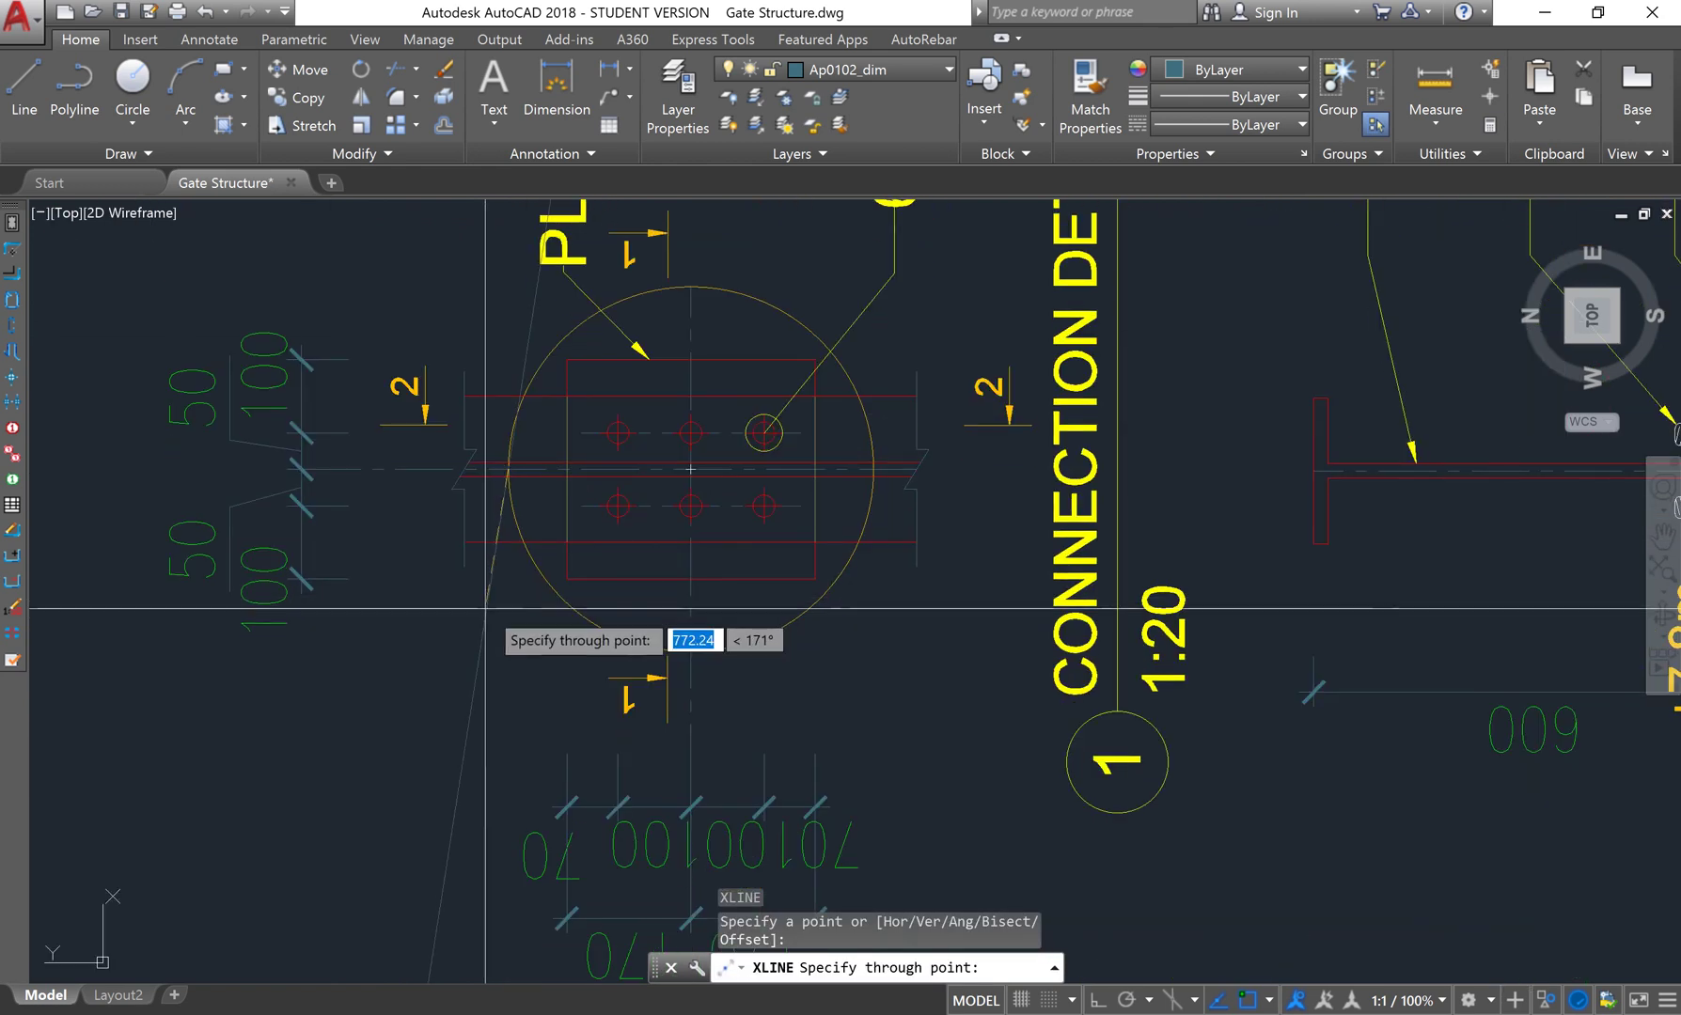
pyautogui.press('F8')
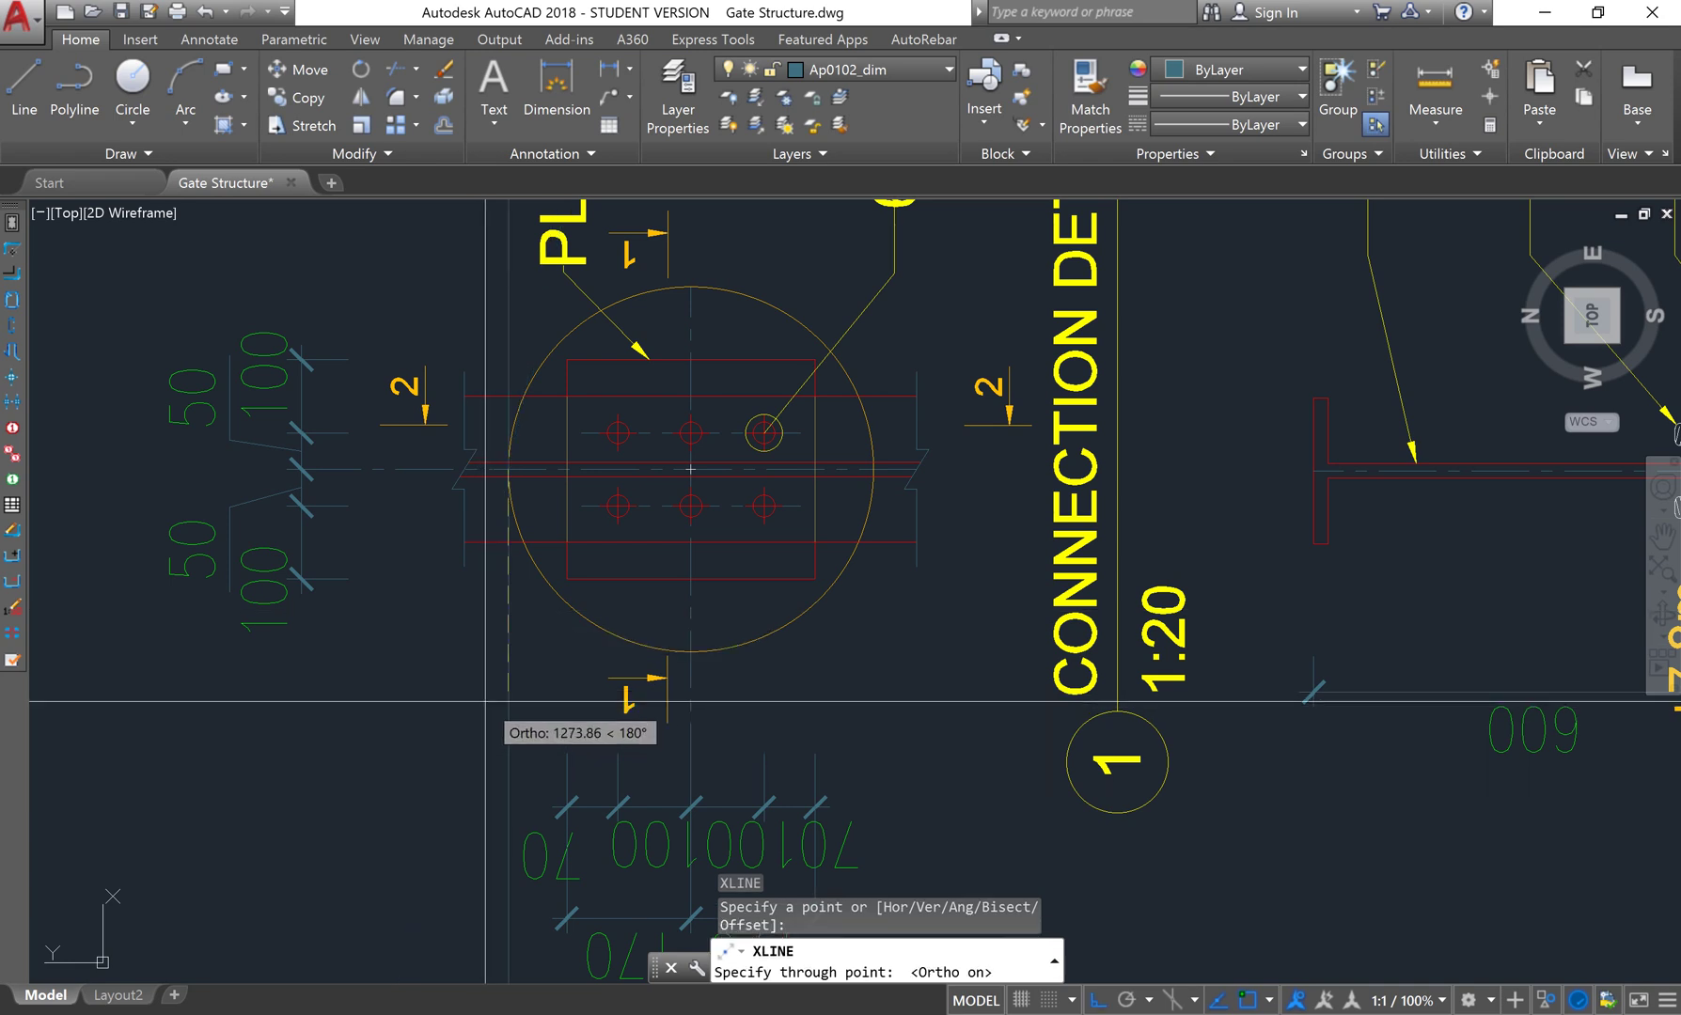
pyautogui.scroll(2, 870, 460)
pyautogui.press('Return')
pyautogui.press('Return')
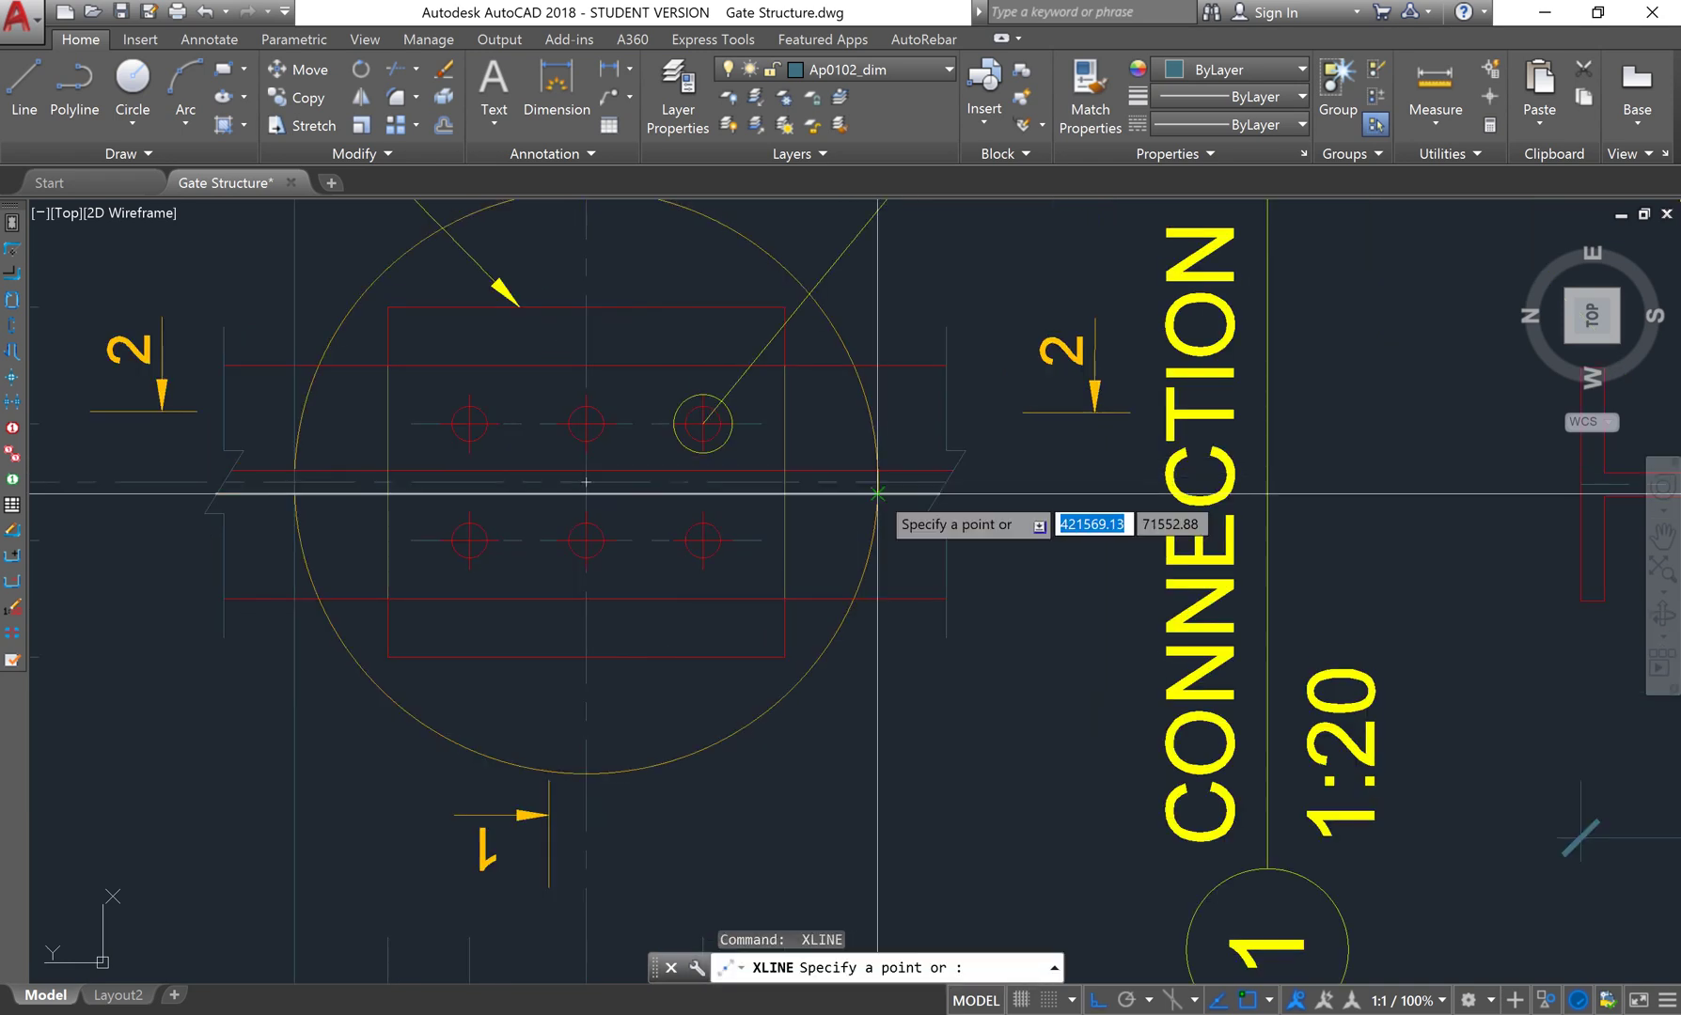
# Draw a construction line along the base plate's edge
pyautogui.click(879, 477)
pyautogui.click(882, 717)
pyautogui.press('Return')
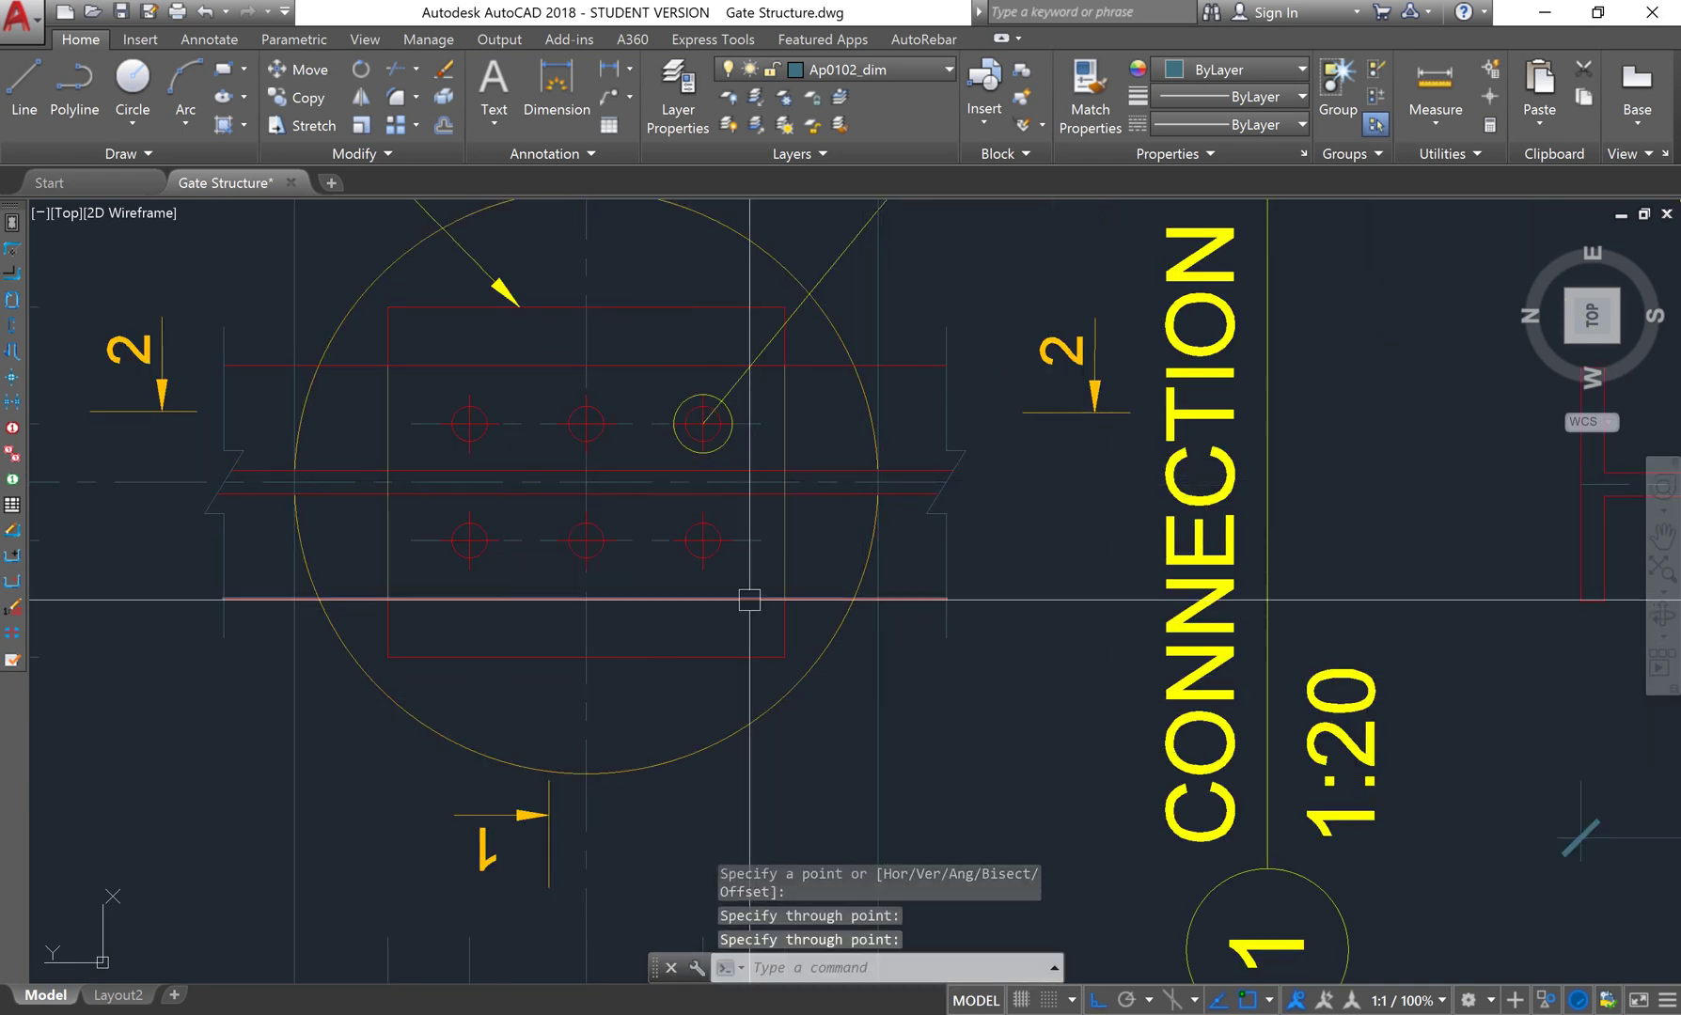
pyautogui.moveTo(637, 528); pyautogui.dragTo(715, 483, button='middle')
pyautogui.scroll(-2, 731, 537)
pyautogui.scroll(3, 712, 424)
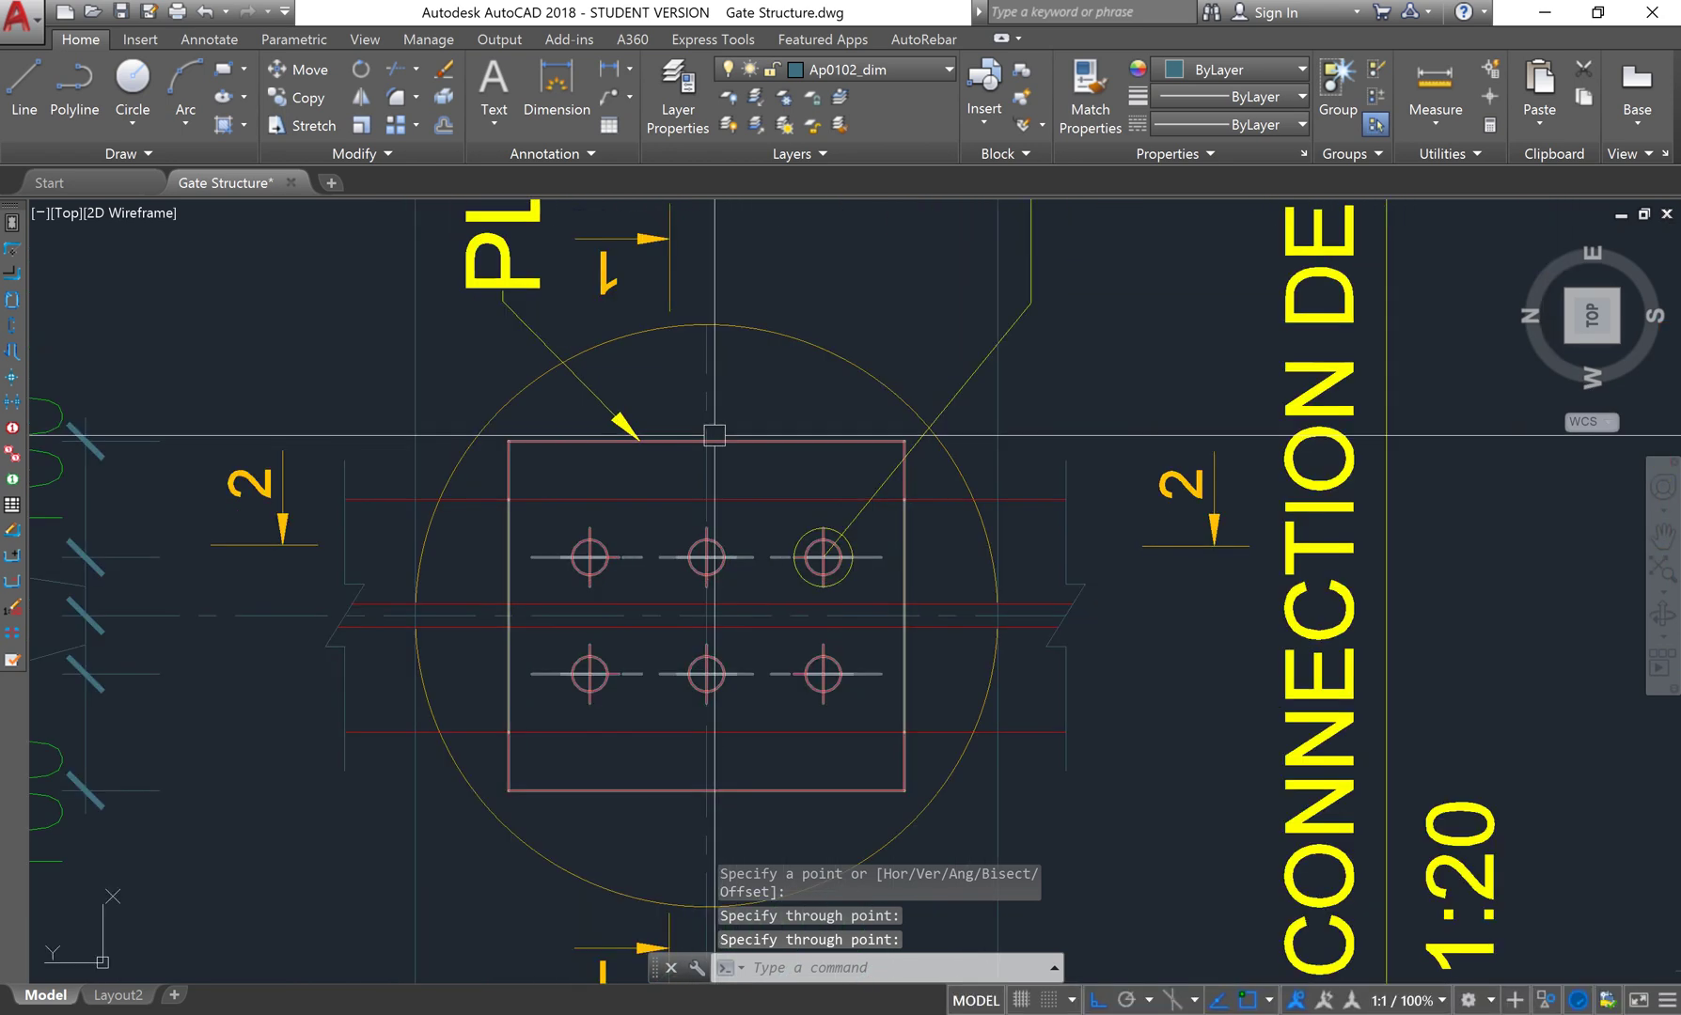
pyautogui.scroll(2, 712, 375)
# Draw a construction line through the base plate's top edge
pyautogui.press('Return')
pyautogui.scroll(2, 693, 299)
pyautogui.click(692, 299)
pyautogui.click(689, 367)
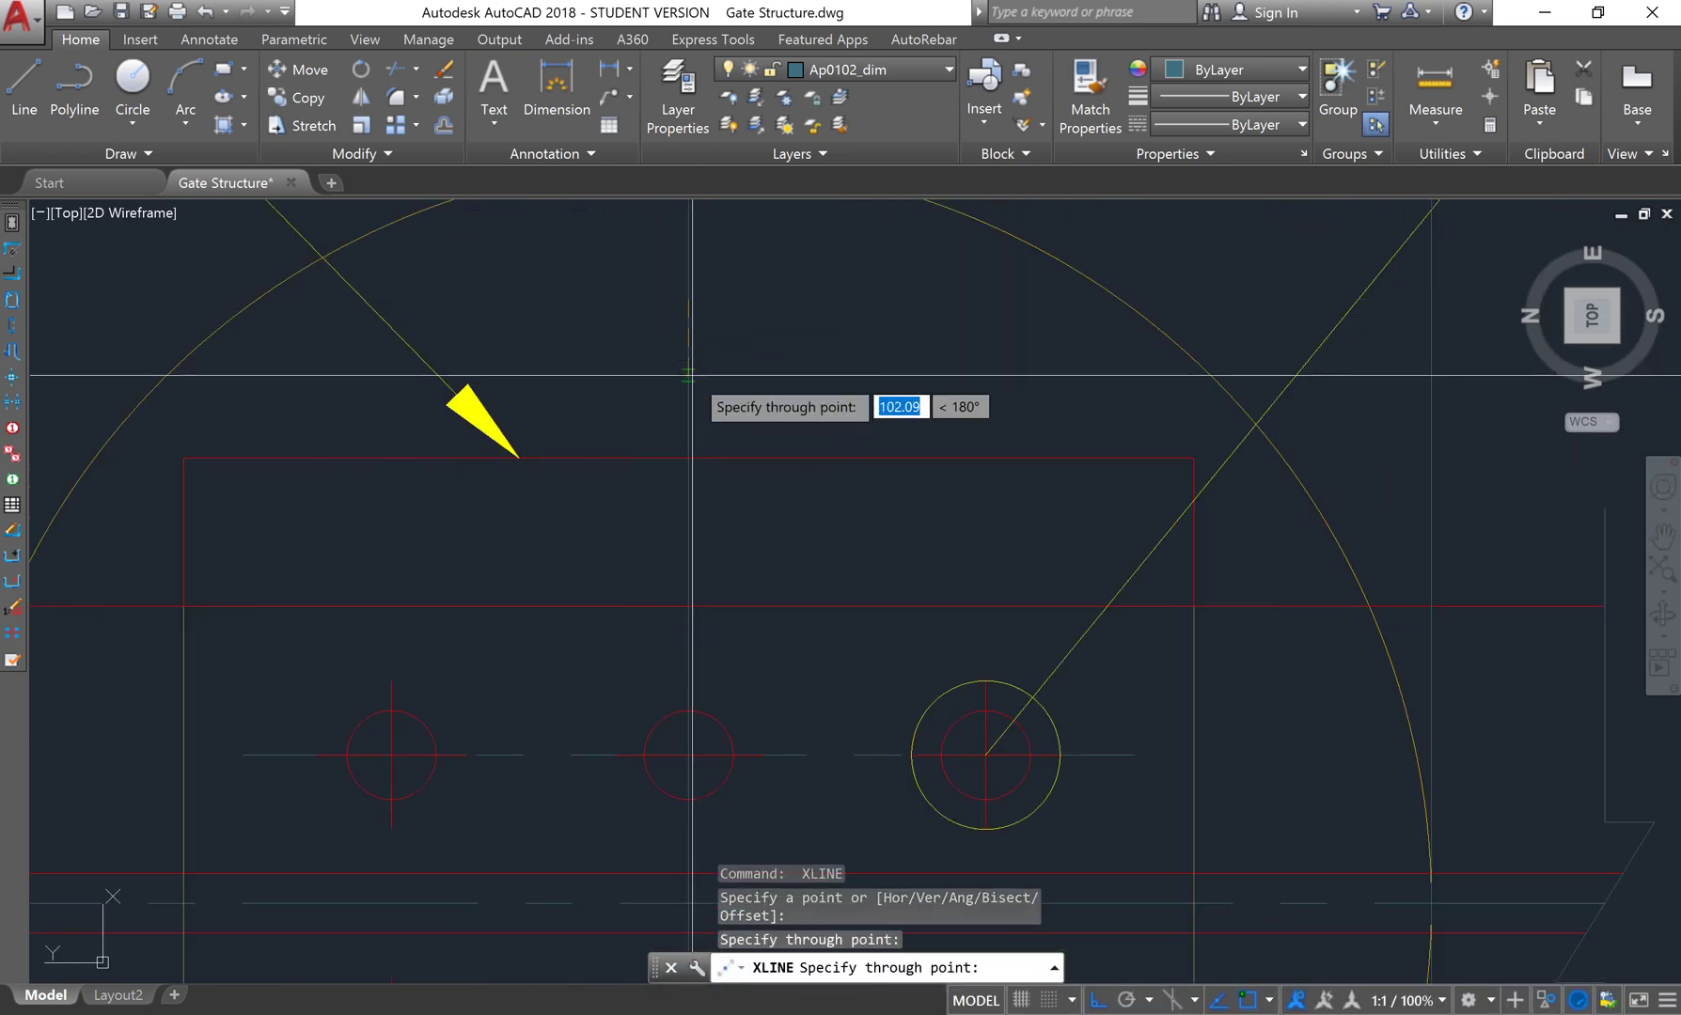
pyautogui.press('Return')
pyautogui.scroll(-5, 689, 368)
pyautogui.scroll(-2, 689, 410)
pyautogui.scroll(2, 672, 409)
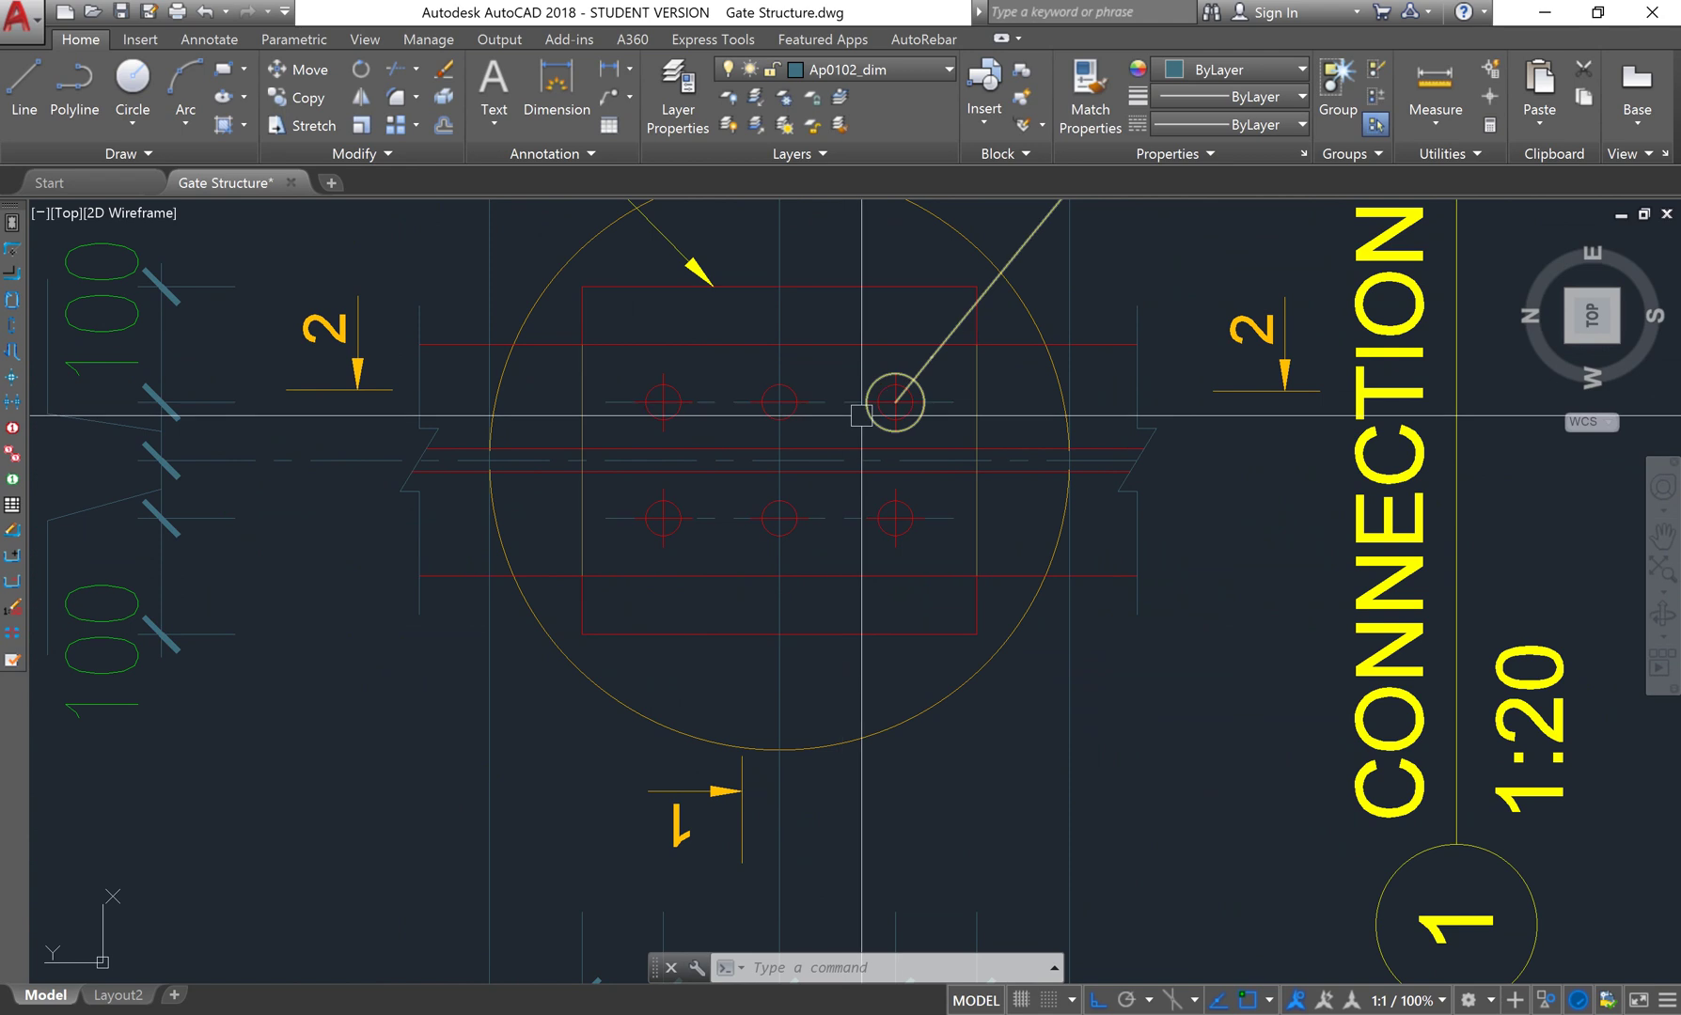
# Draw a vertical construction line through the base plate with XLINE
pyautogui.write('xl')
pyautogui.press('Return')
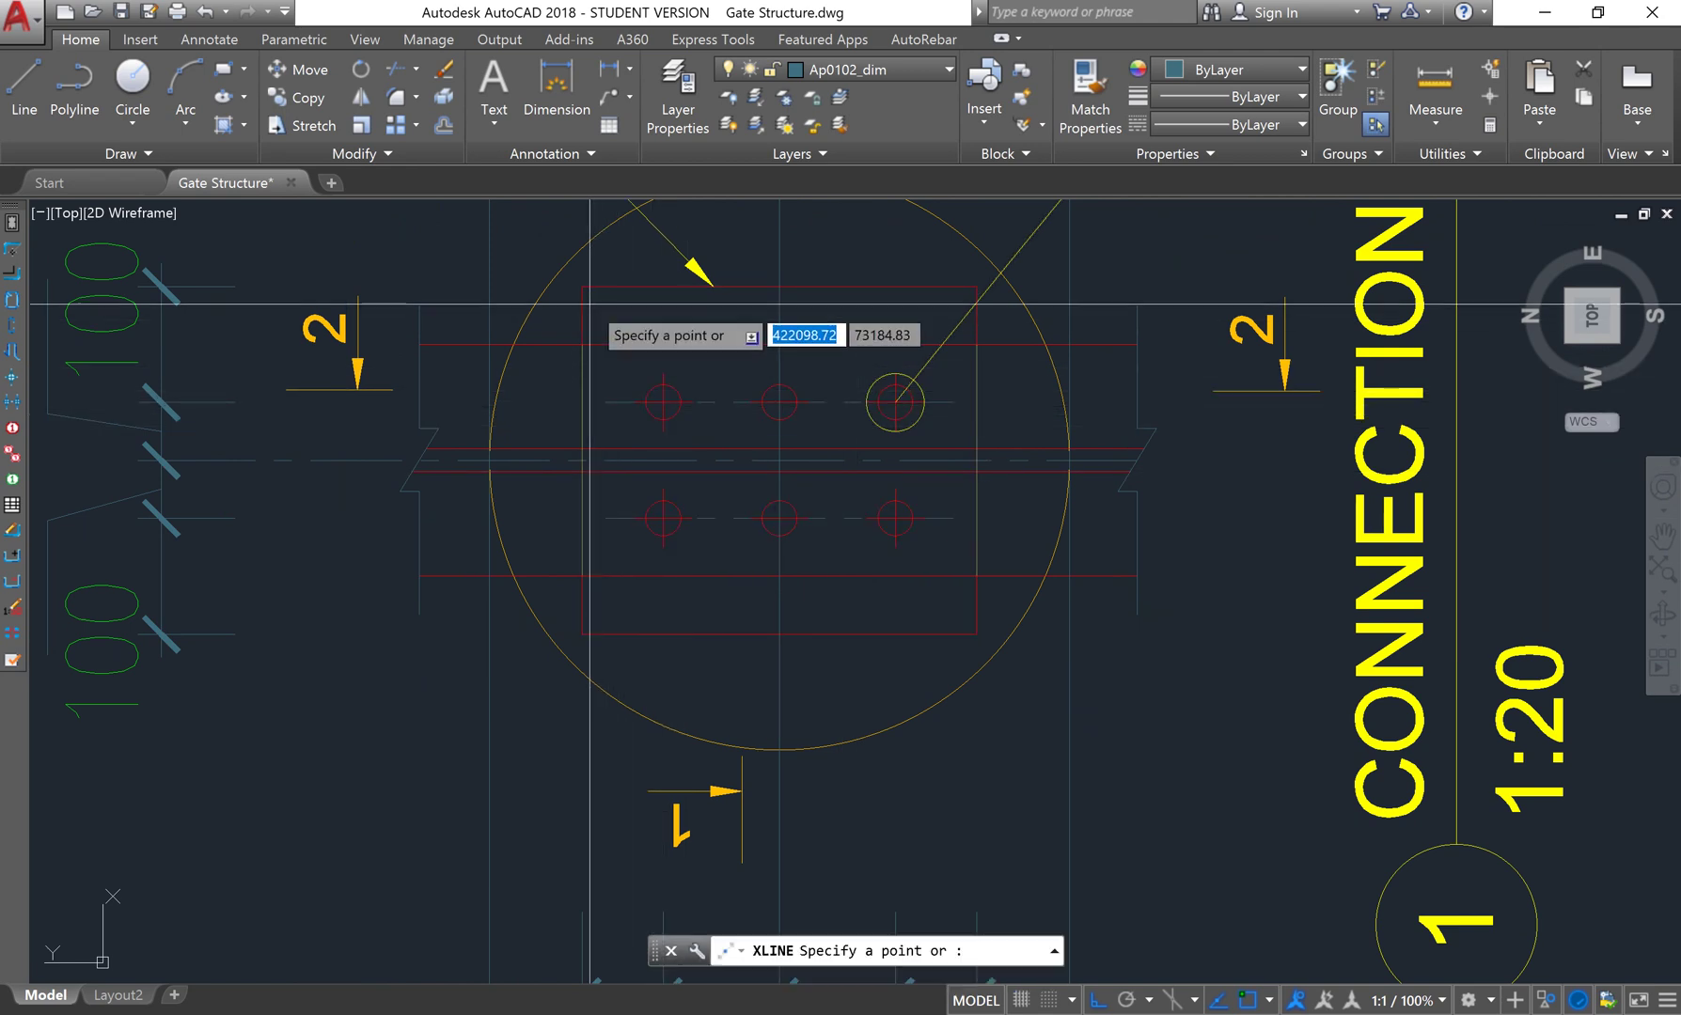
pyautogui.click(590, 300)
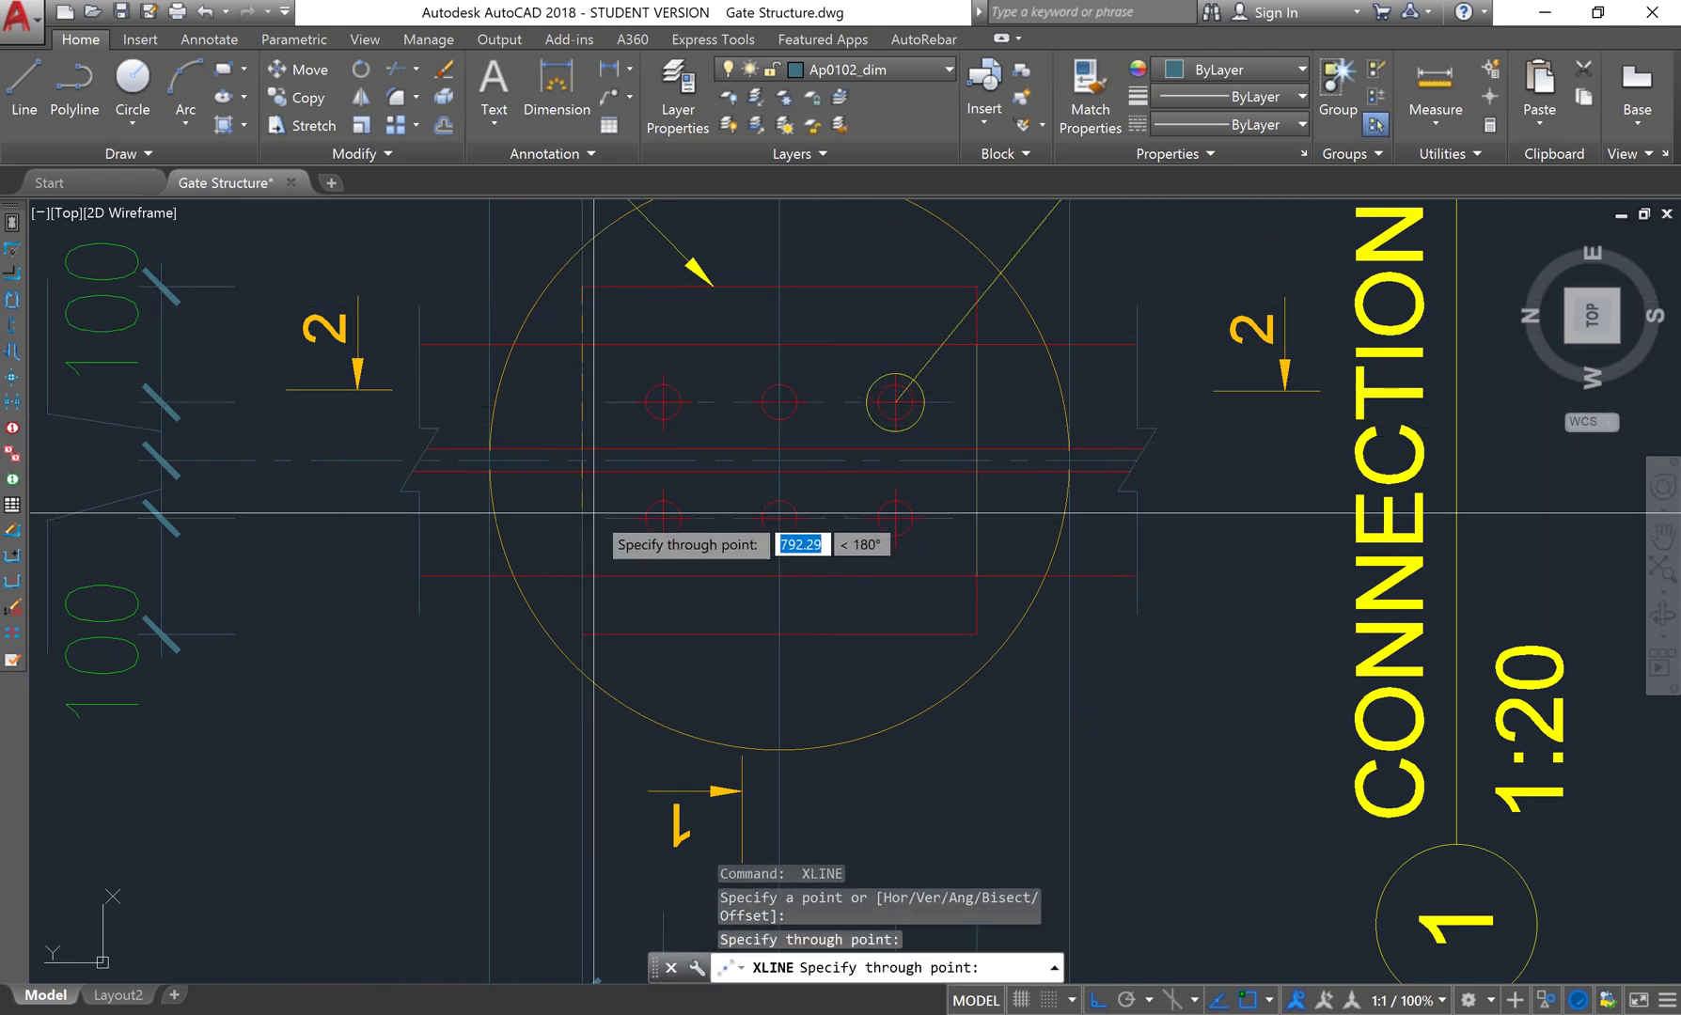
pyautogui.press('Escape')
pyautogui.press('Return')
pyautogui.click(980, 372)
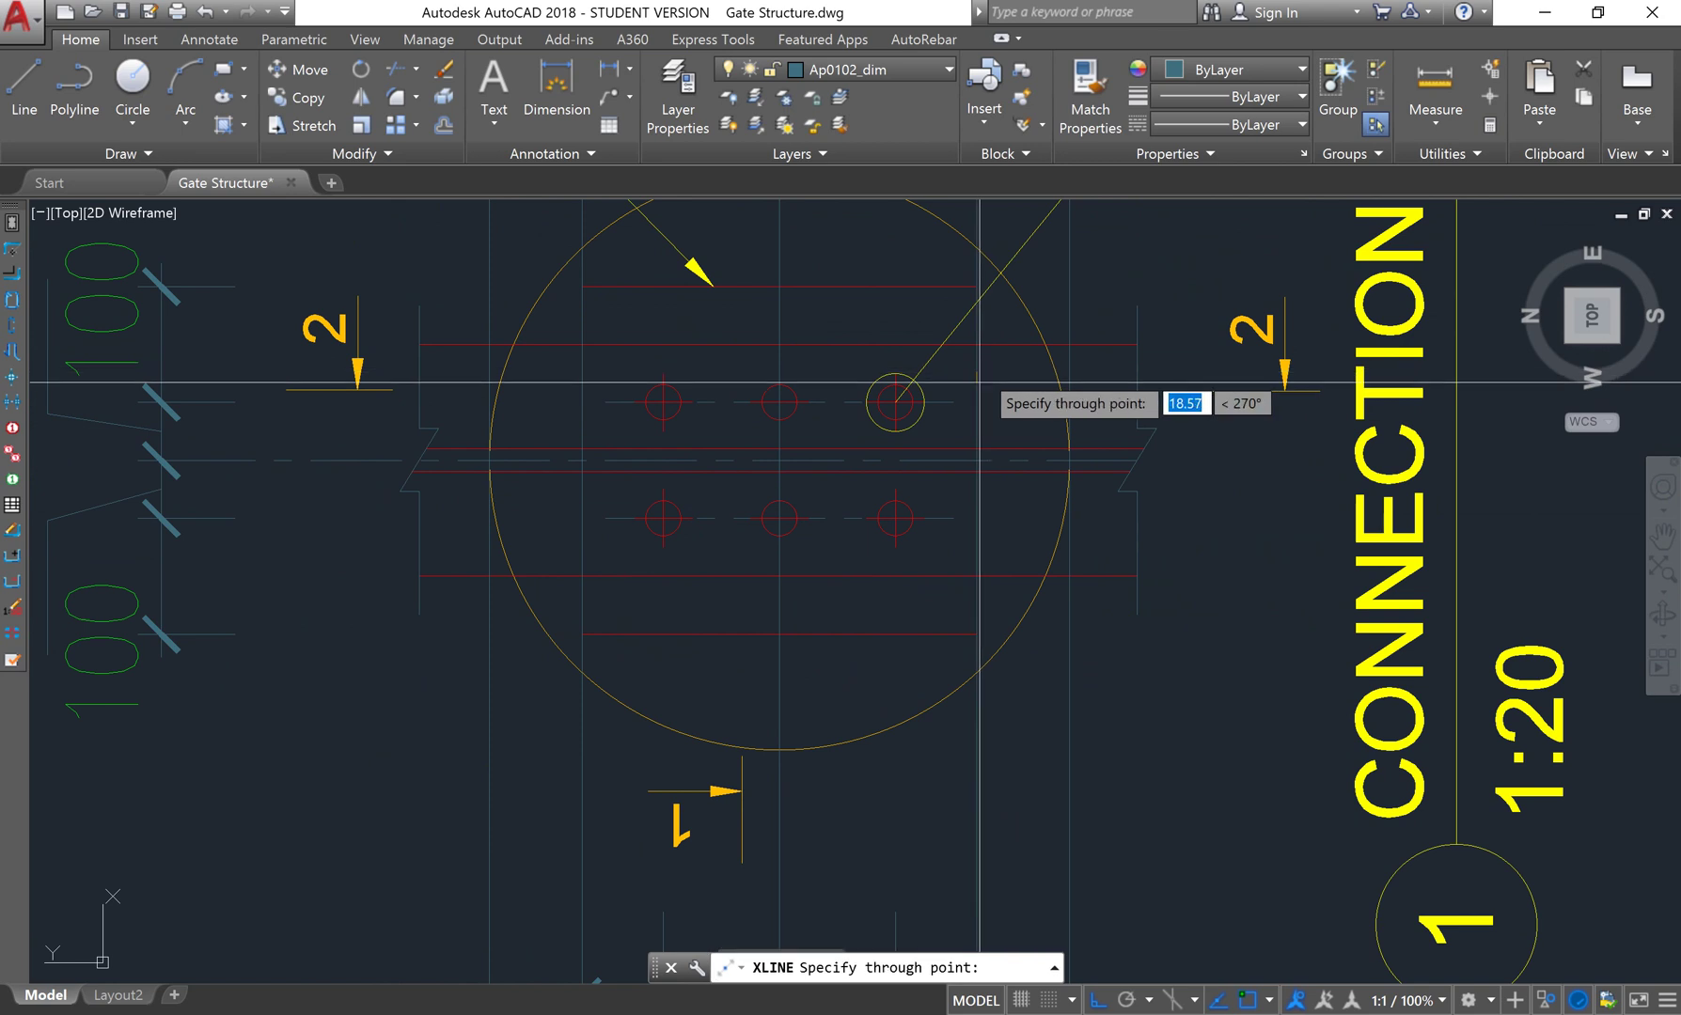
pyautogui.click(979, 383)
pyautogui.press('Return')
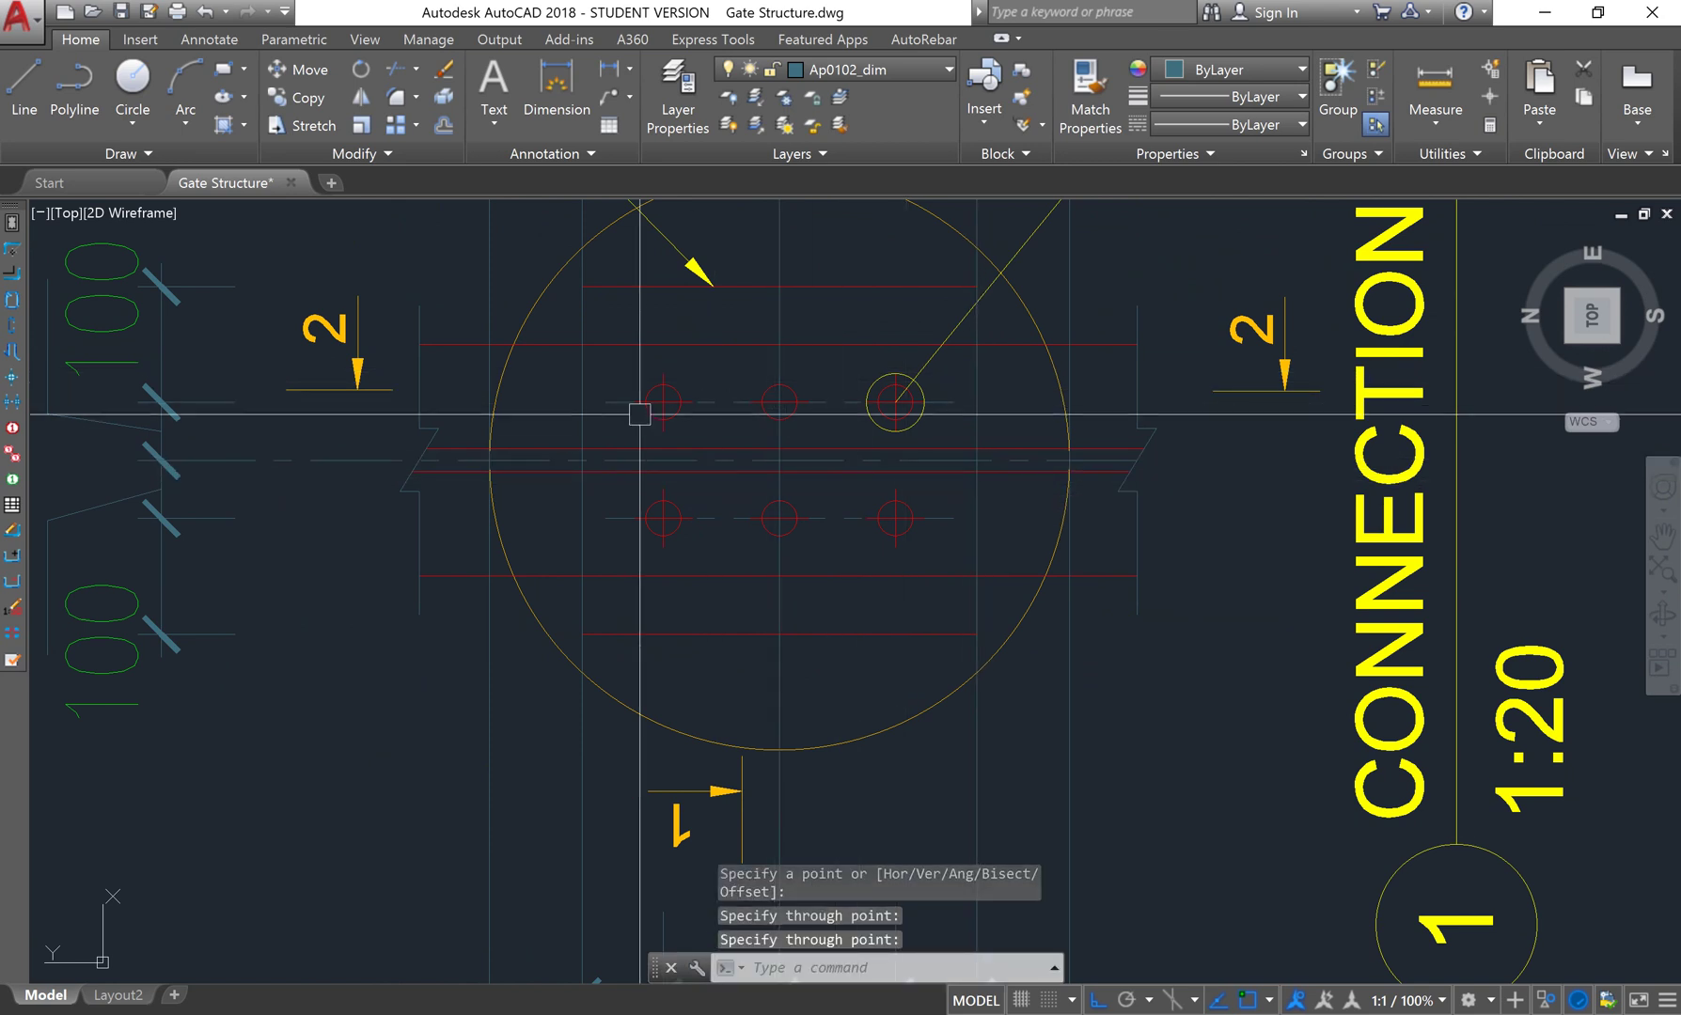
# Draw a construction line through the left bolt hole's centre
pyautogui.scroll(2, 654, 403)
pyautogui.press('Return')
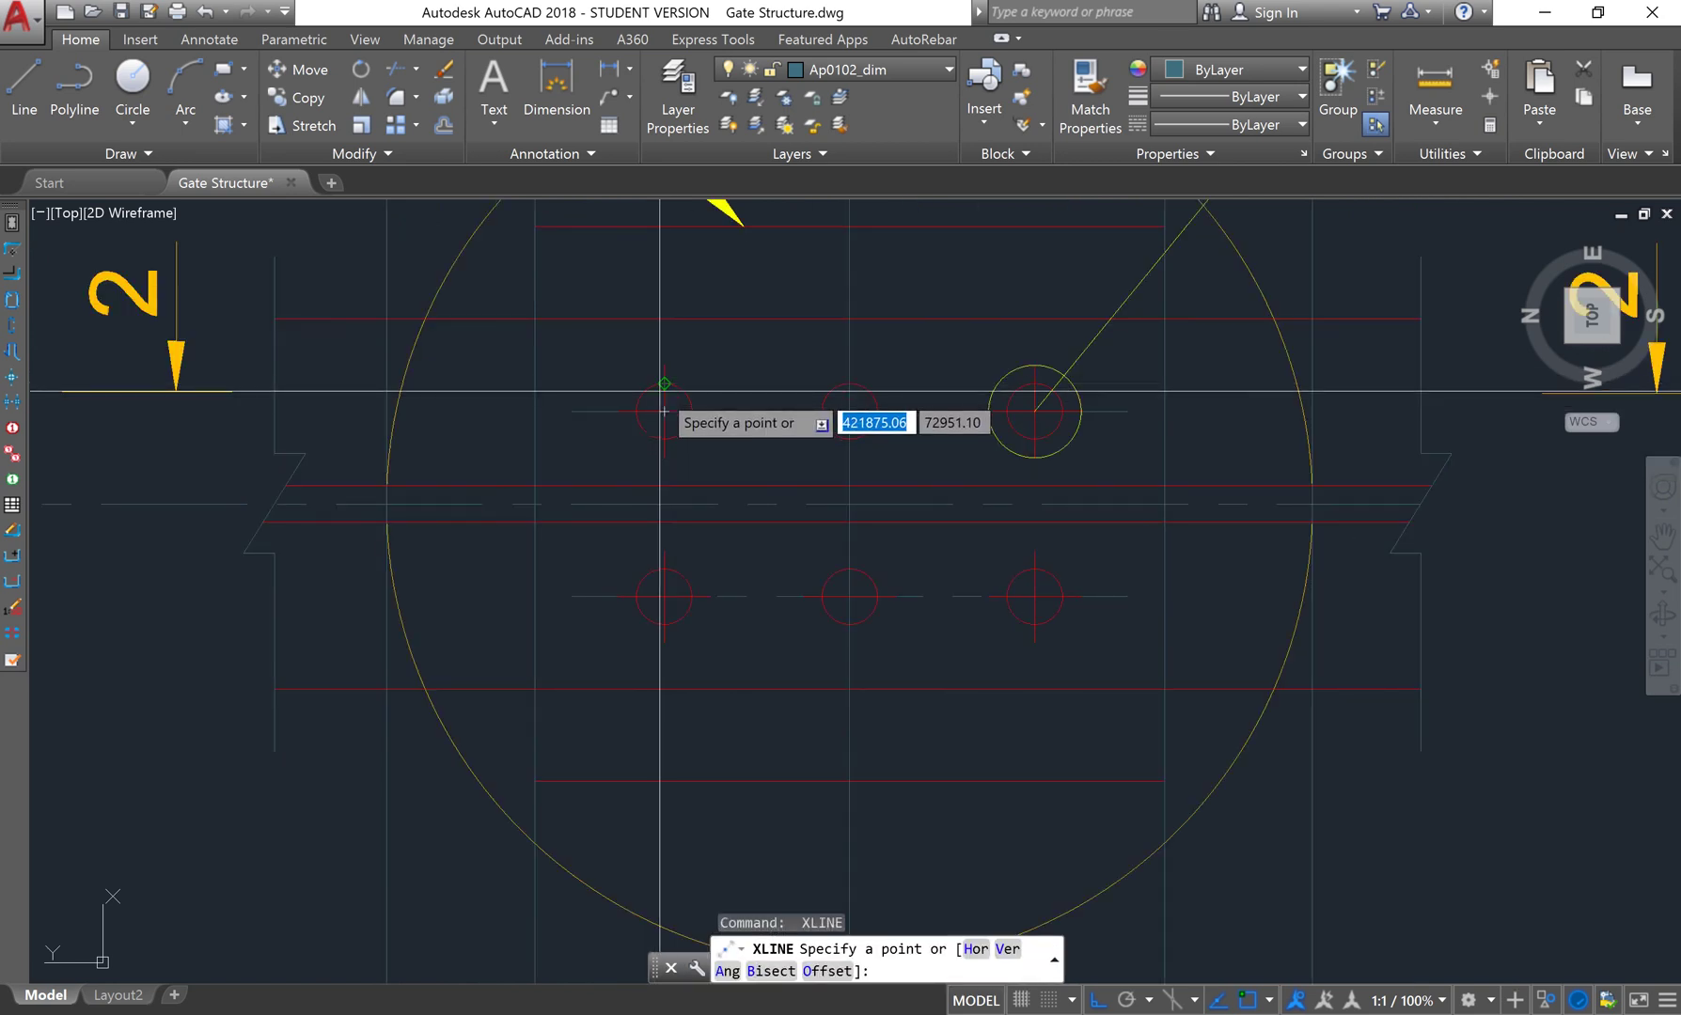
pyautogui.click(663, 412)
pyautogui.click(664, 419)
pyautogui.press('Return')
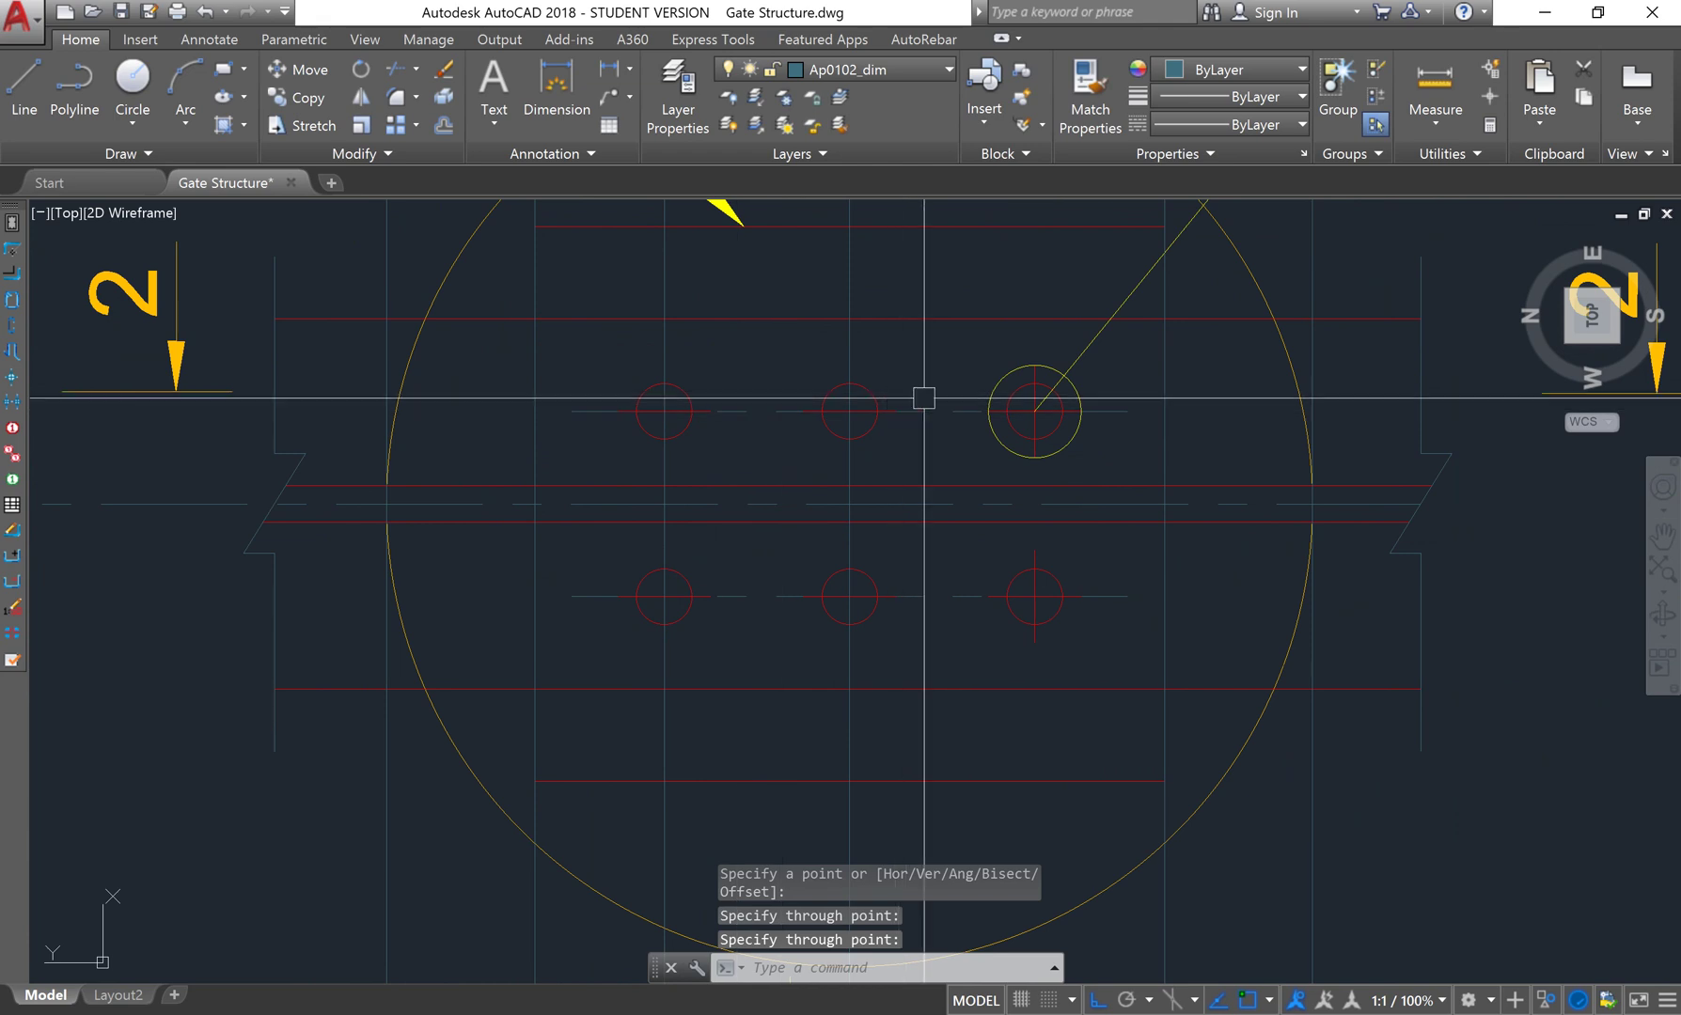
# Draw a construction line through the right bolt hole's centre and zoom out to the whole detail
pyautogui.scroll(-2, 1034, 411)
pyautogui.scroll(3, 1032, 402)
pyautogui.press('Return')
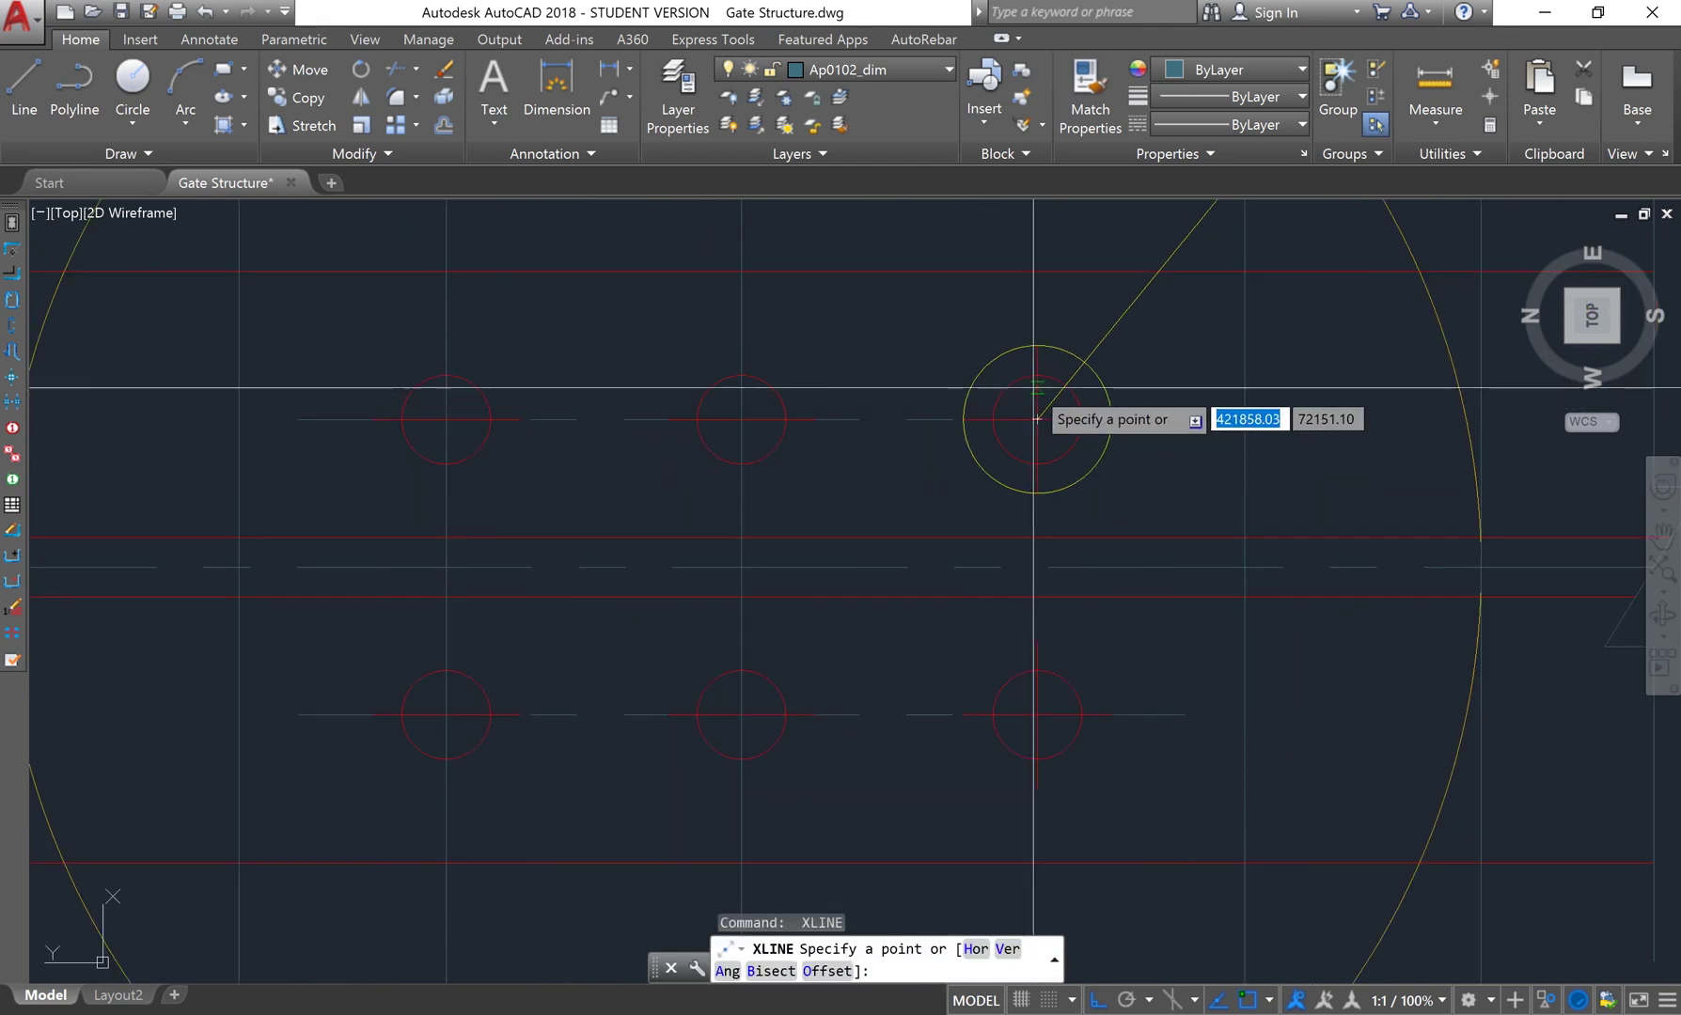
pyautogui.click(1036, 420)
pyautogui.press('Return')
pyautogui.scroll(-3, 1035, 419)
pyautogui.scroll(-2, 865, 752)
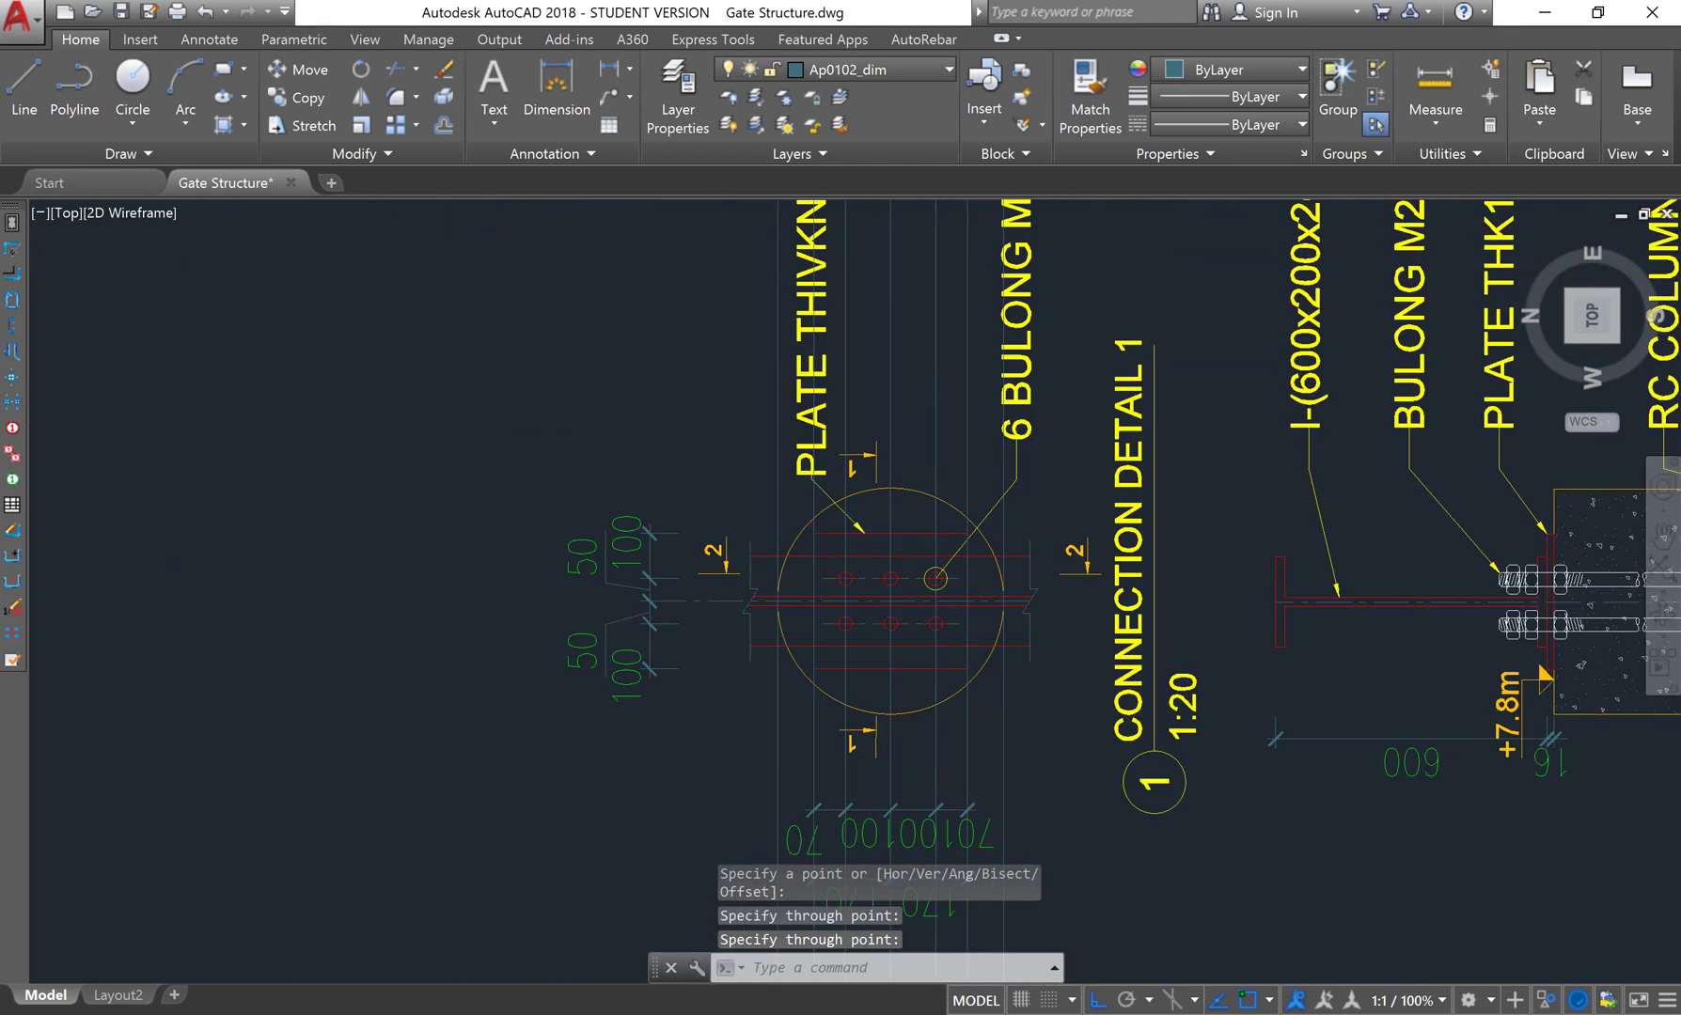
pyautogui.scroll(-3, 733, 658)
pyautogui.moveTo(799, 639); pyautogui.dragTo(734, 616, button='middle')
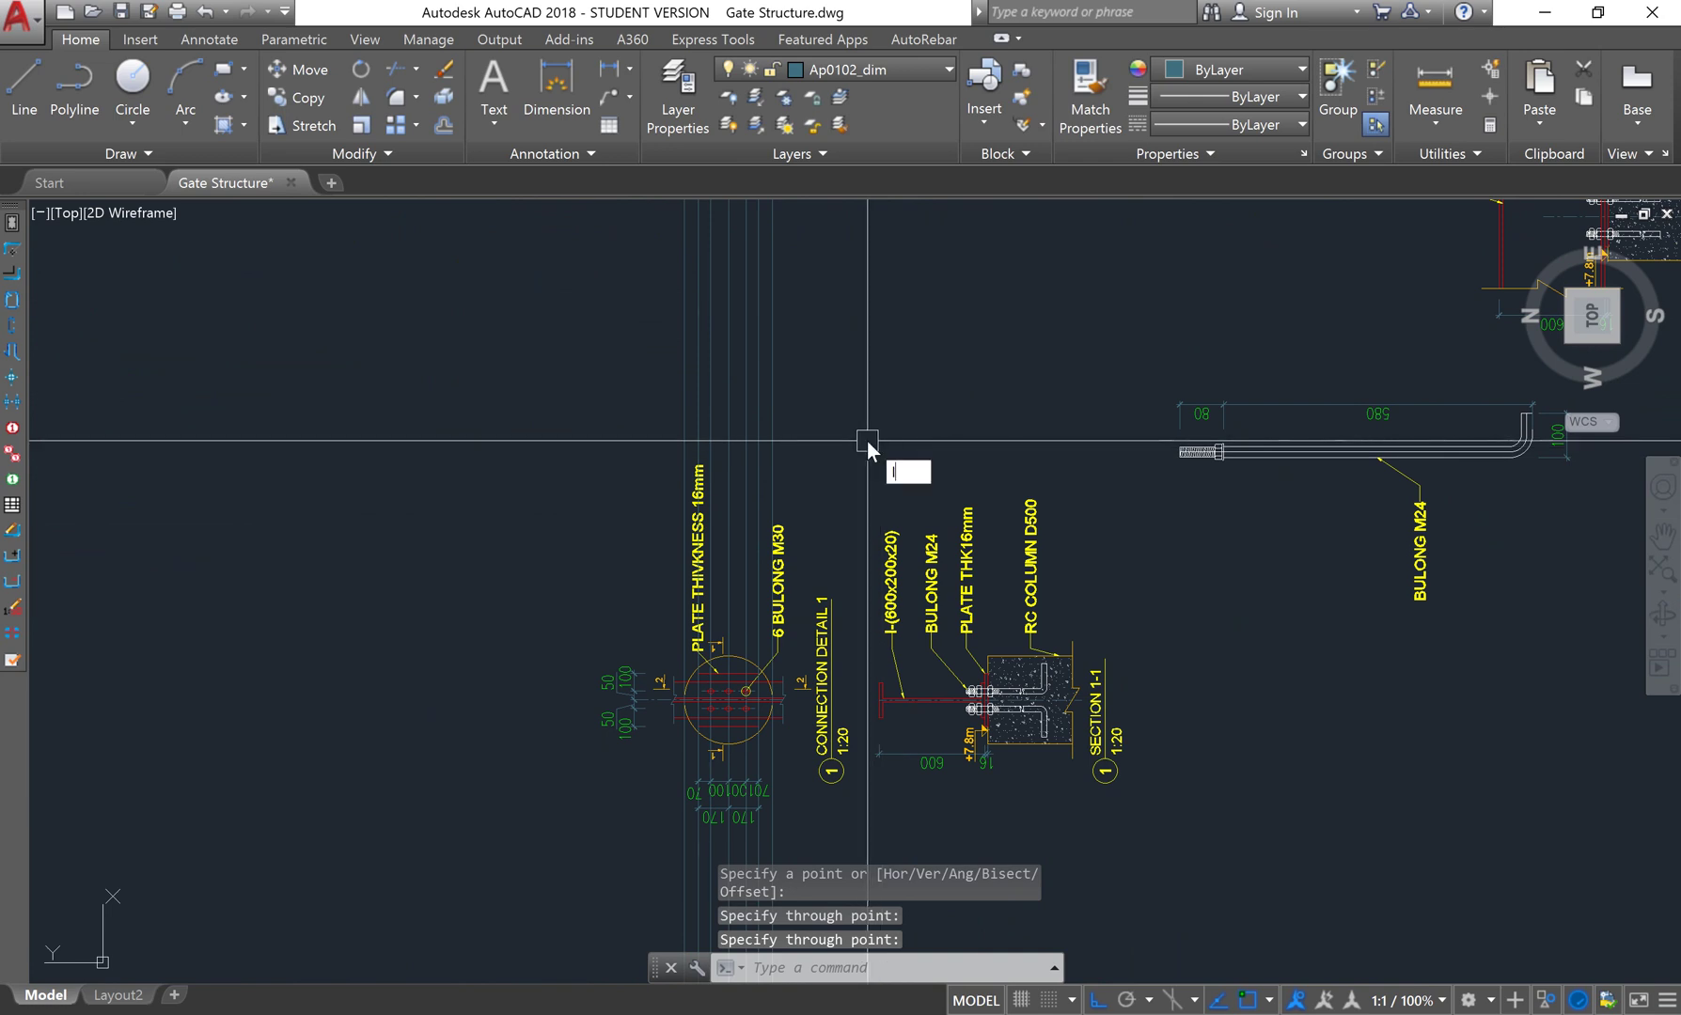
# Draw a short horizontal line beside the connection detail
pyautogui.write('l')
pyautogui.press('Return')
pyautogui.click(628, 422)
pyautogui.click(894, 422)
pyautogui.press('Return')
pyautogui.moveTo(940, 428); pyautogui.dragTo(993, 357, button='middle')
pyautogui.press('Escape')
# Match the base-plate circle's properties onto the bolt holes, then window-select Section 1-1
pyautogui.write('m')
pyautogui.press('Return')
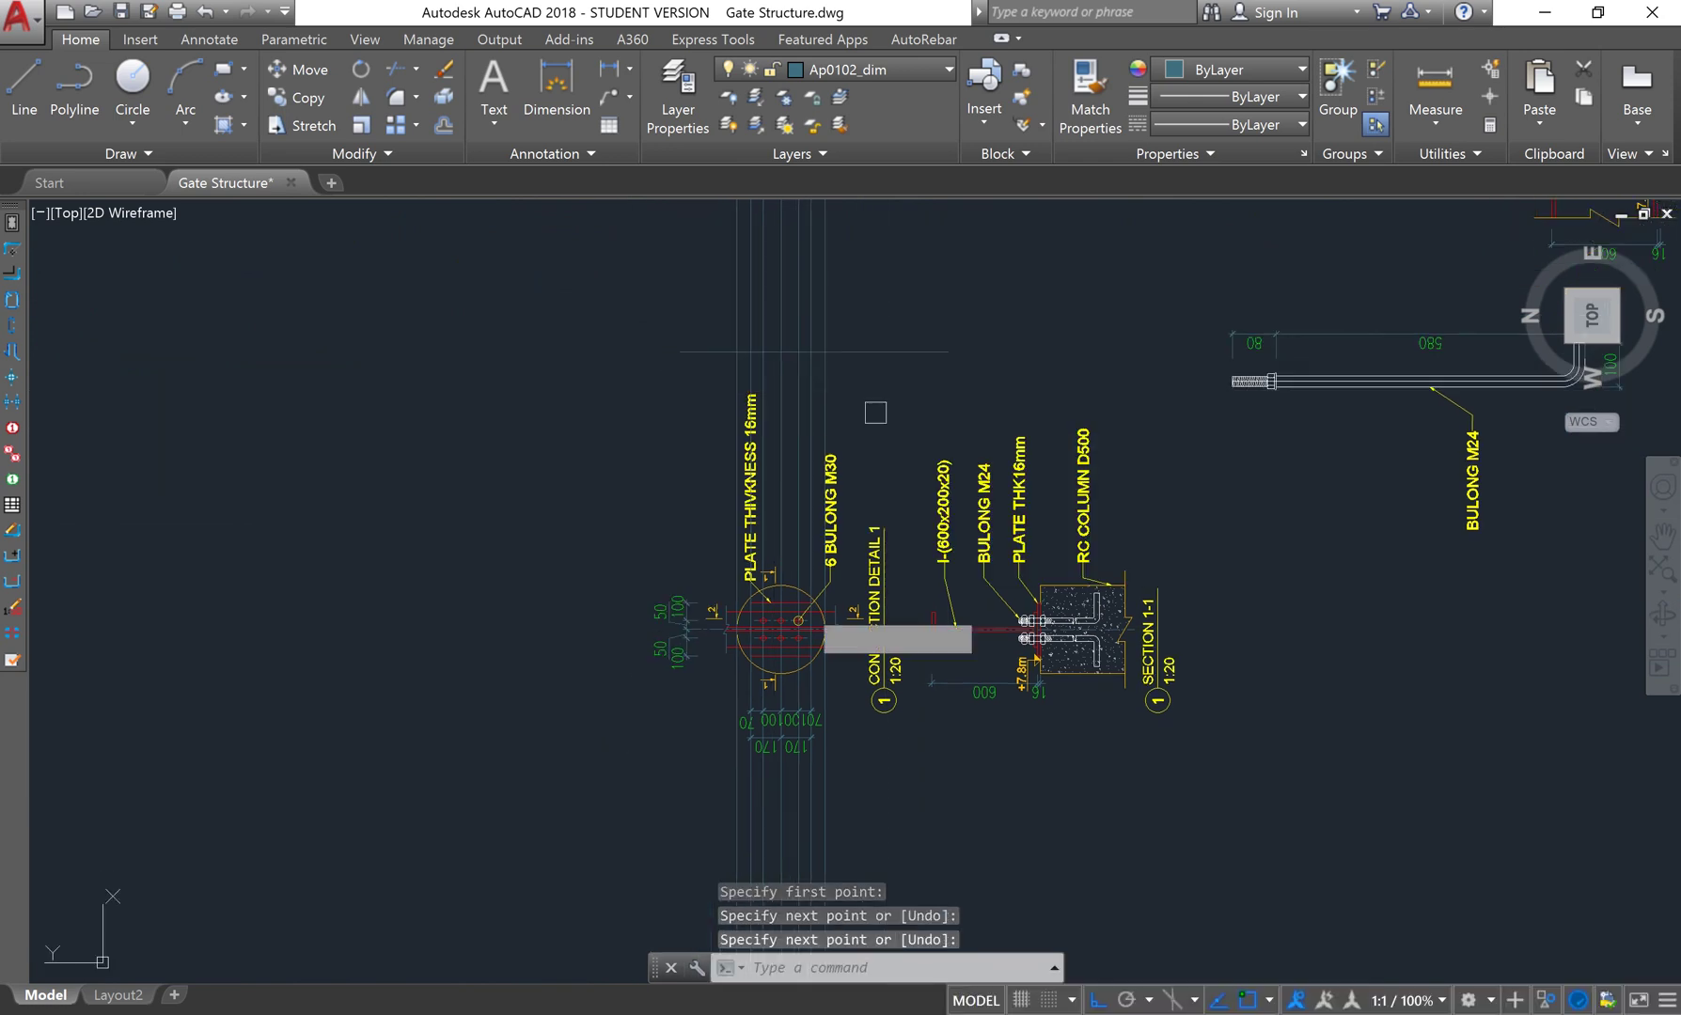
pyautogui.write('ma')
pyautogui.press('Return')
pyautogui.scroll(6, 797, 627)
pyautogui.click(968, 373)
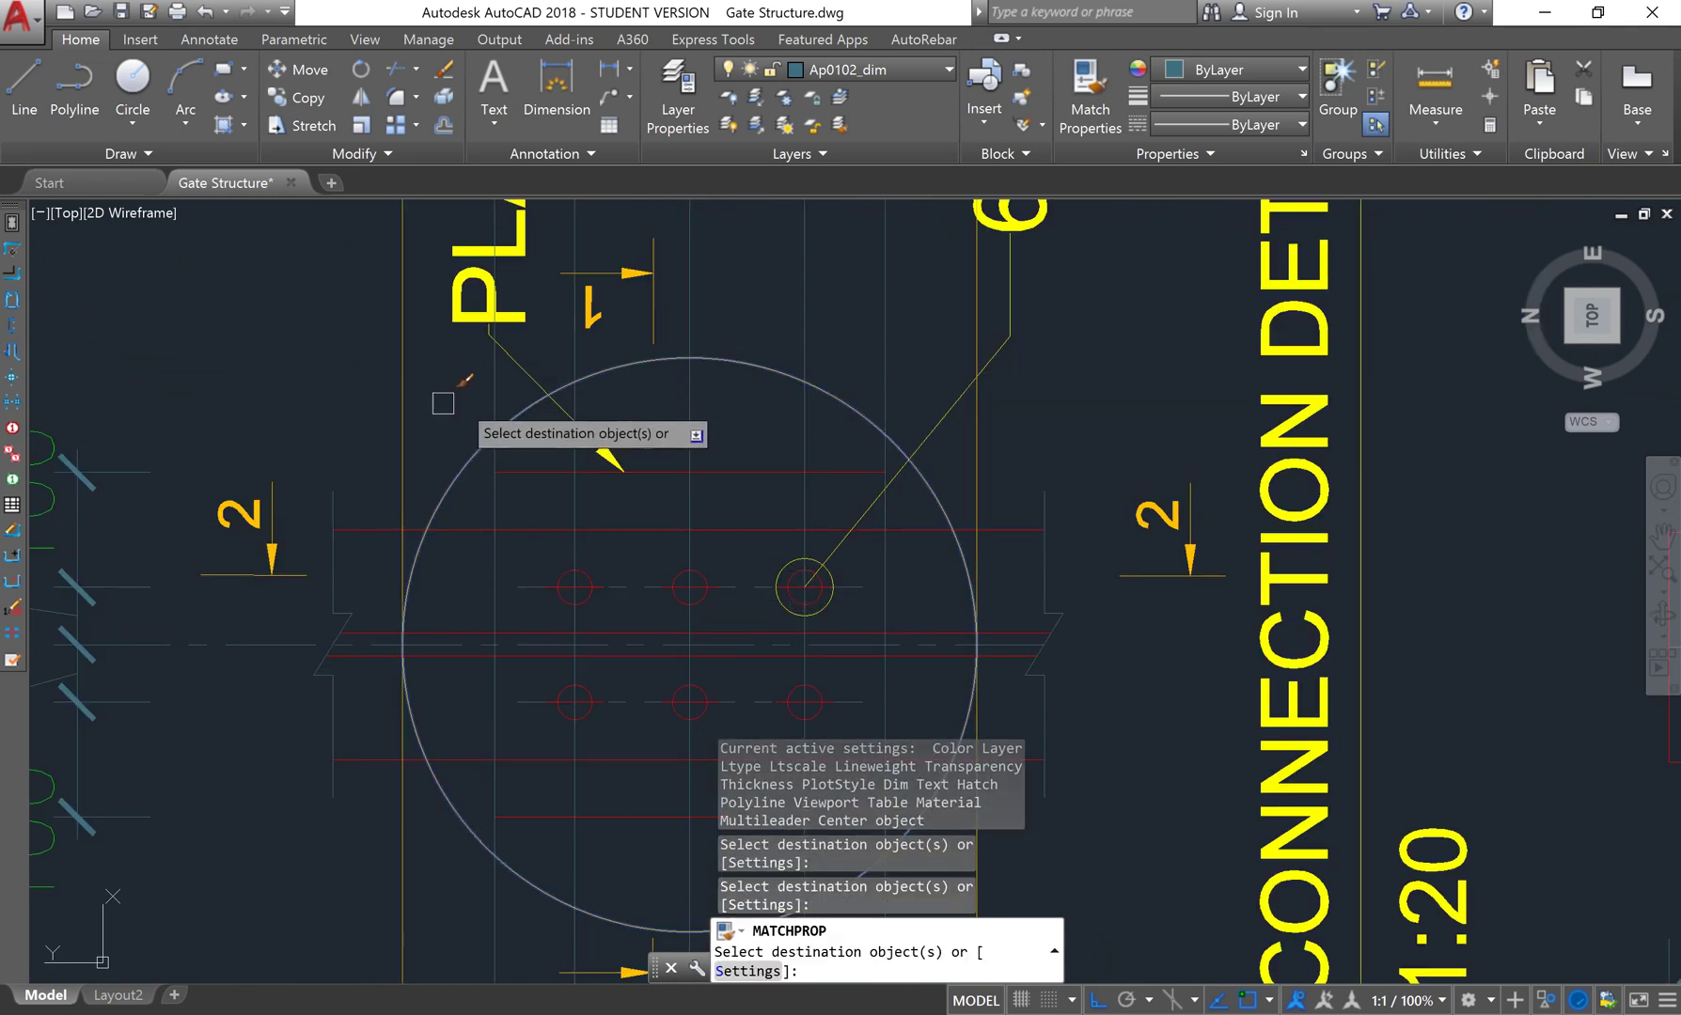
pyautogui.scroll(-4, 576, 401)
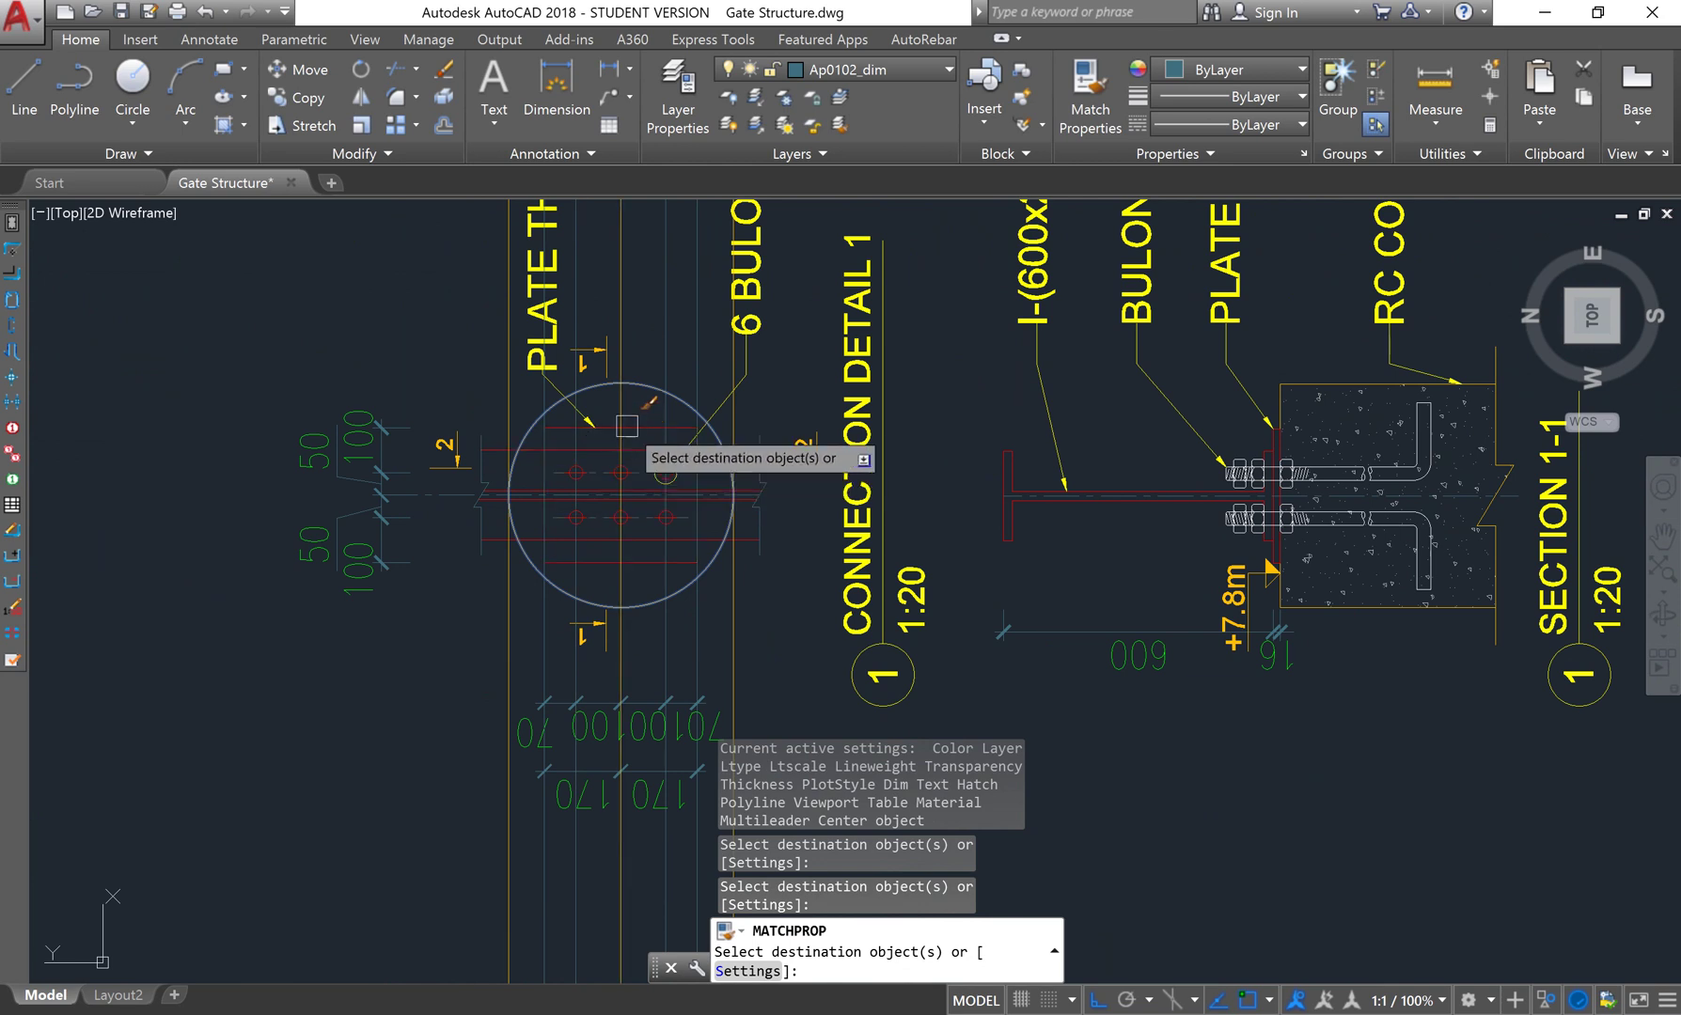
pyautogui.scroll(-2, 733, 420)
pyautogui.scroll(-1, 714, 526)
pyautogui.press('Return')
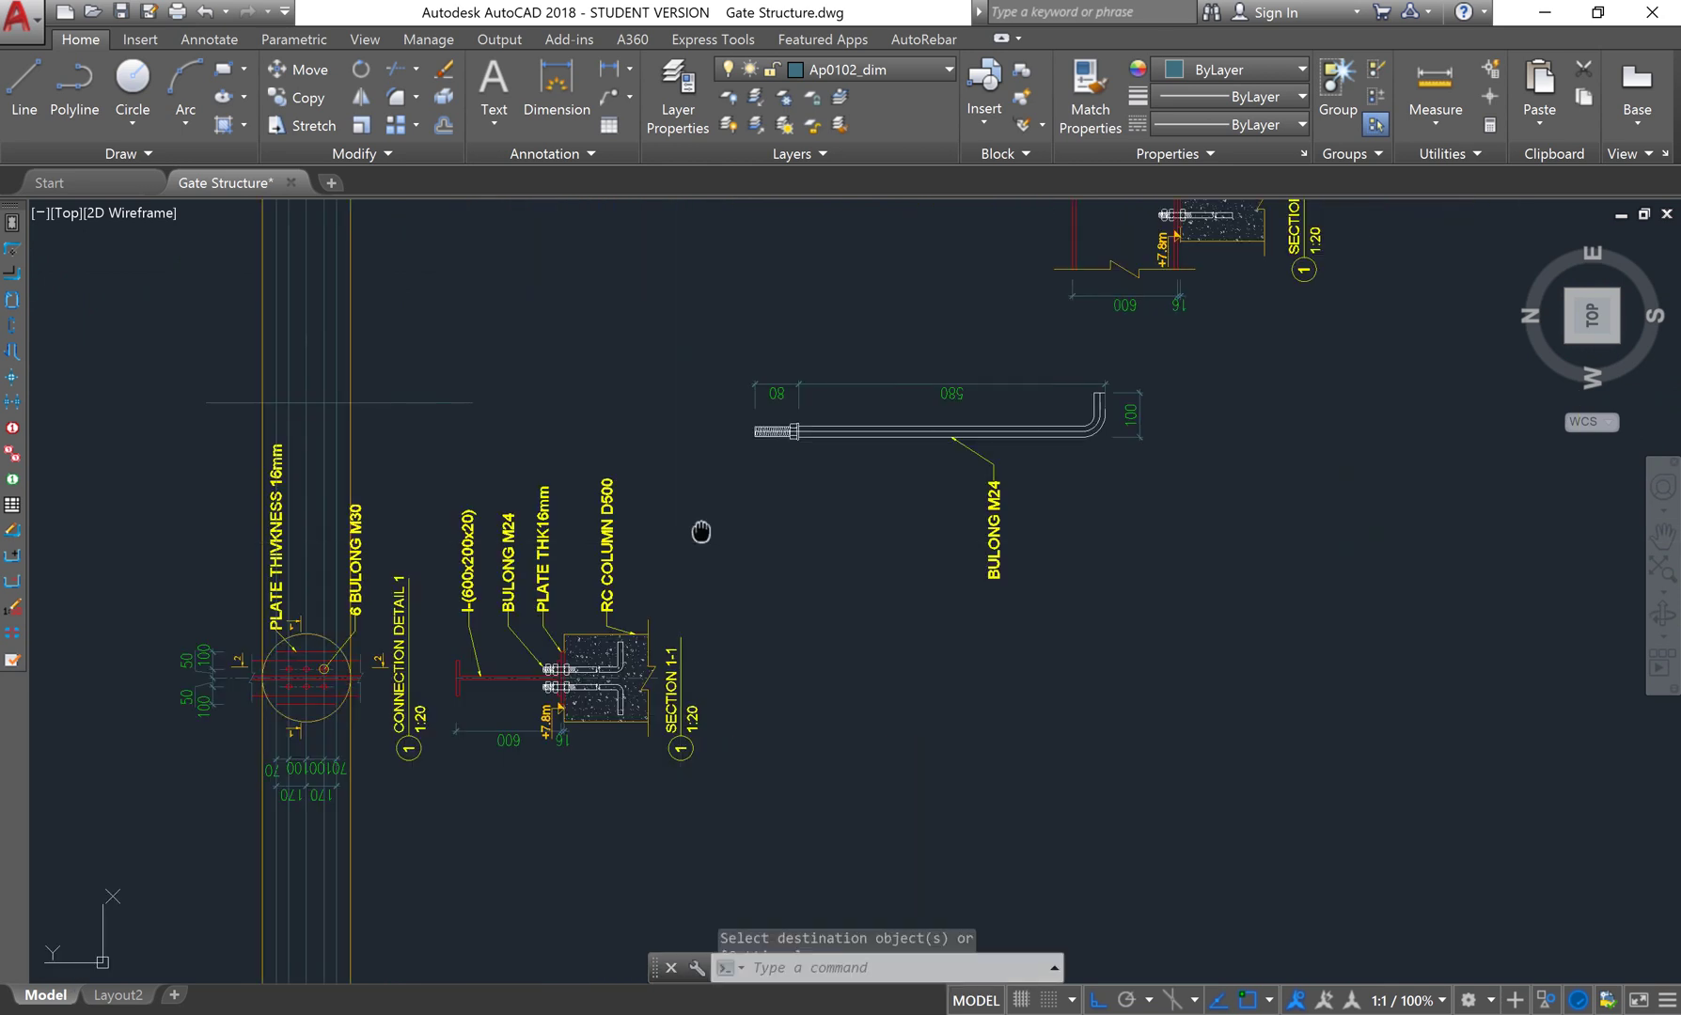
pyautogui.moveTo(758, 485); pyautogui.dragTo(896, 405, button='middle')
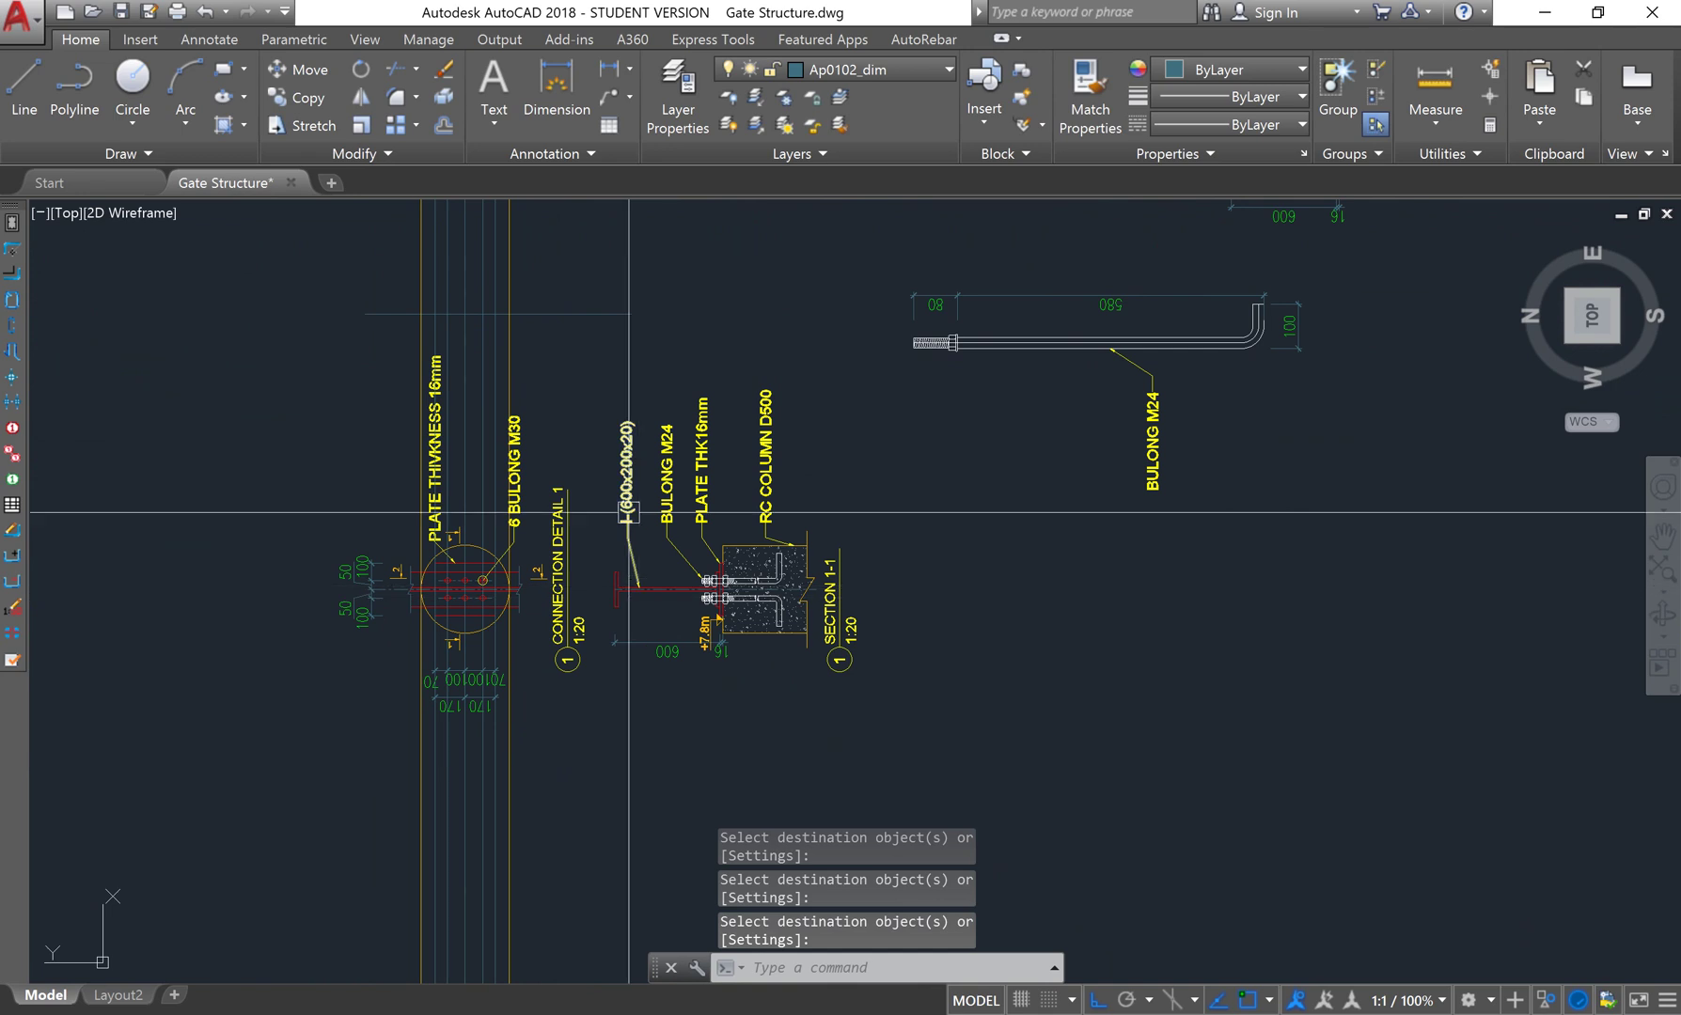
pyautogui.click(603, 383)
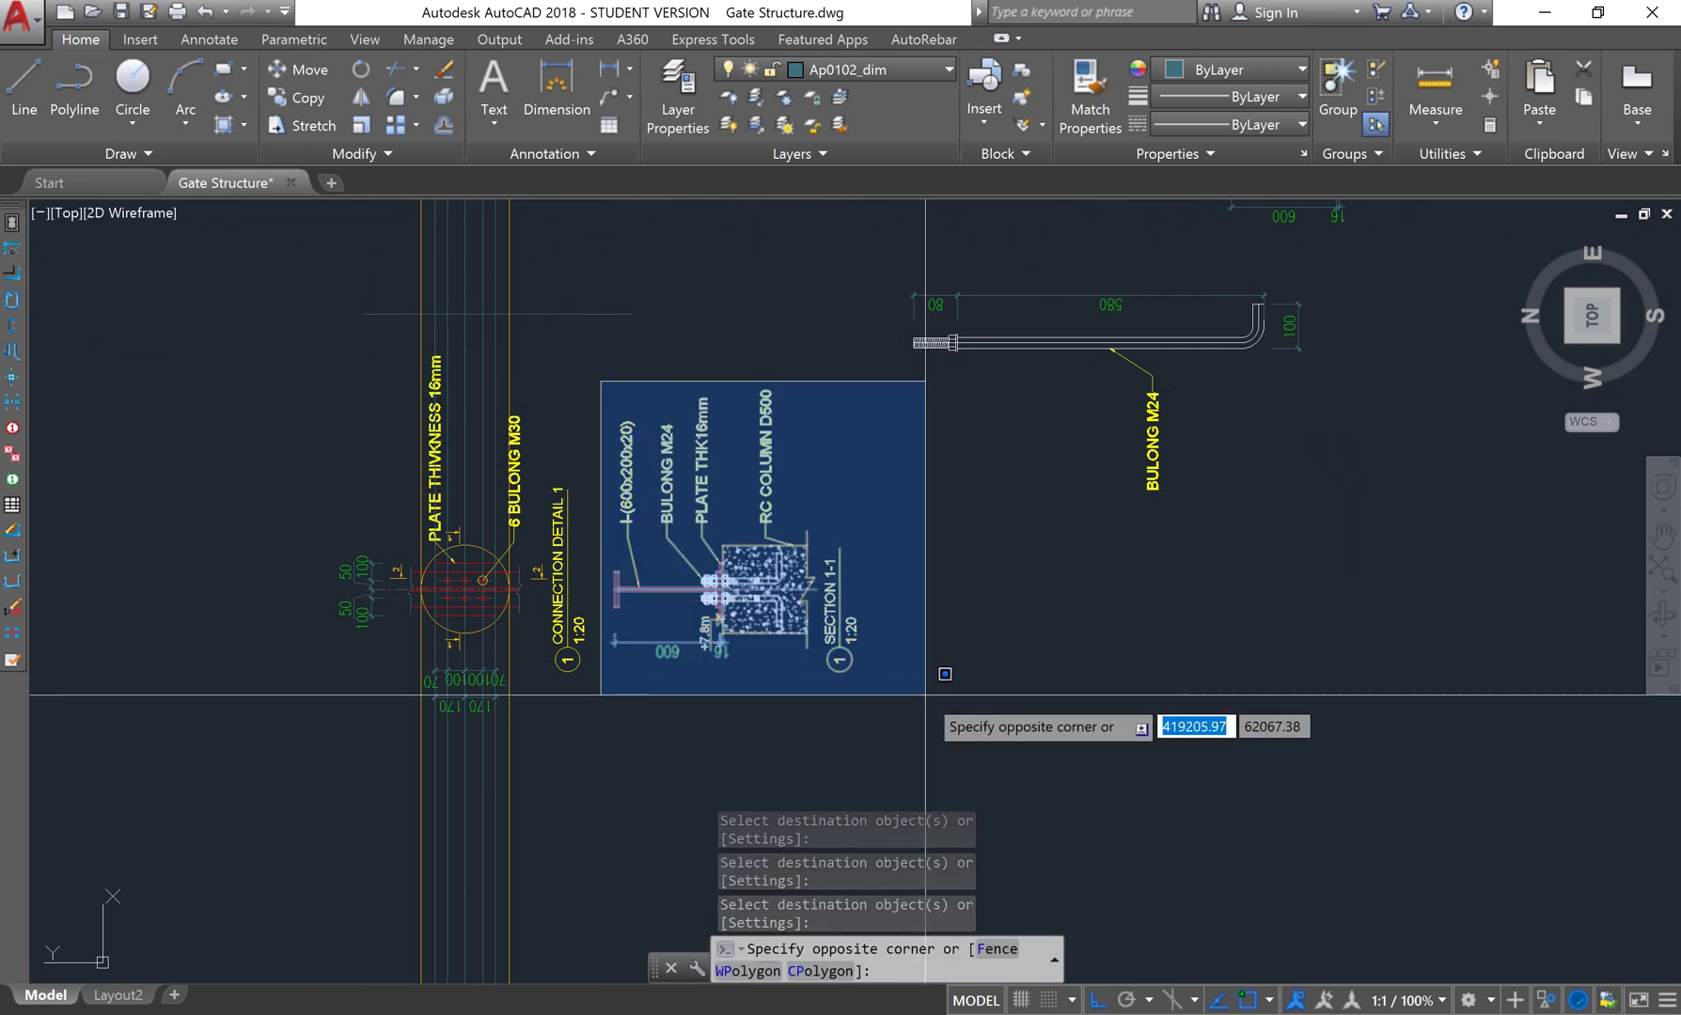
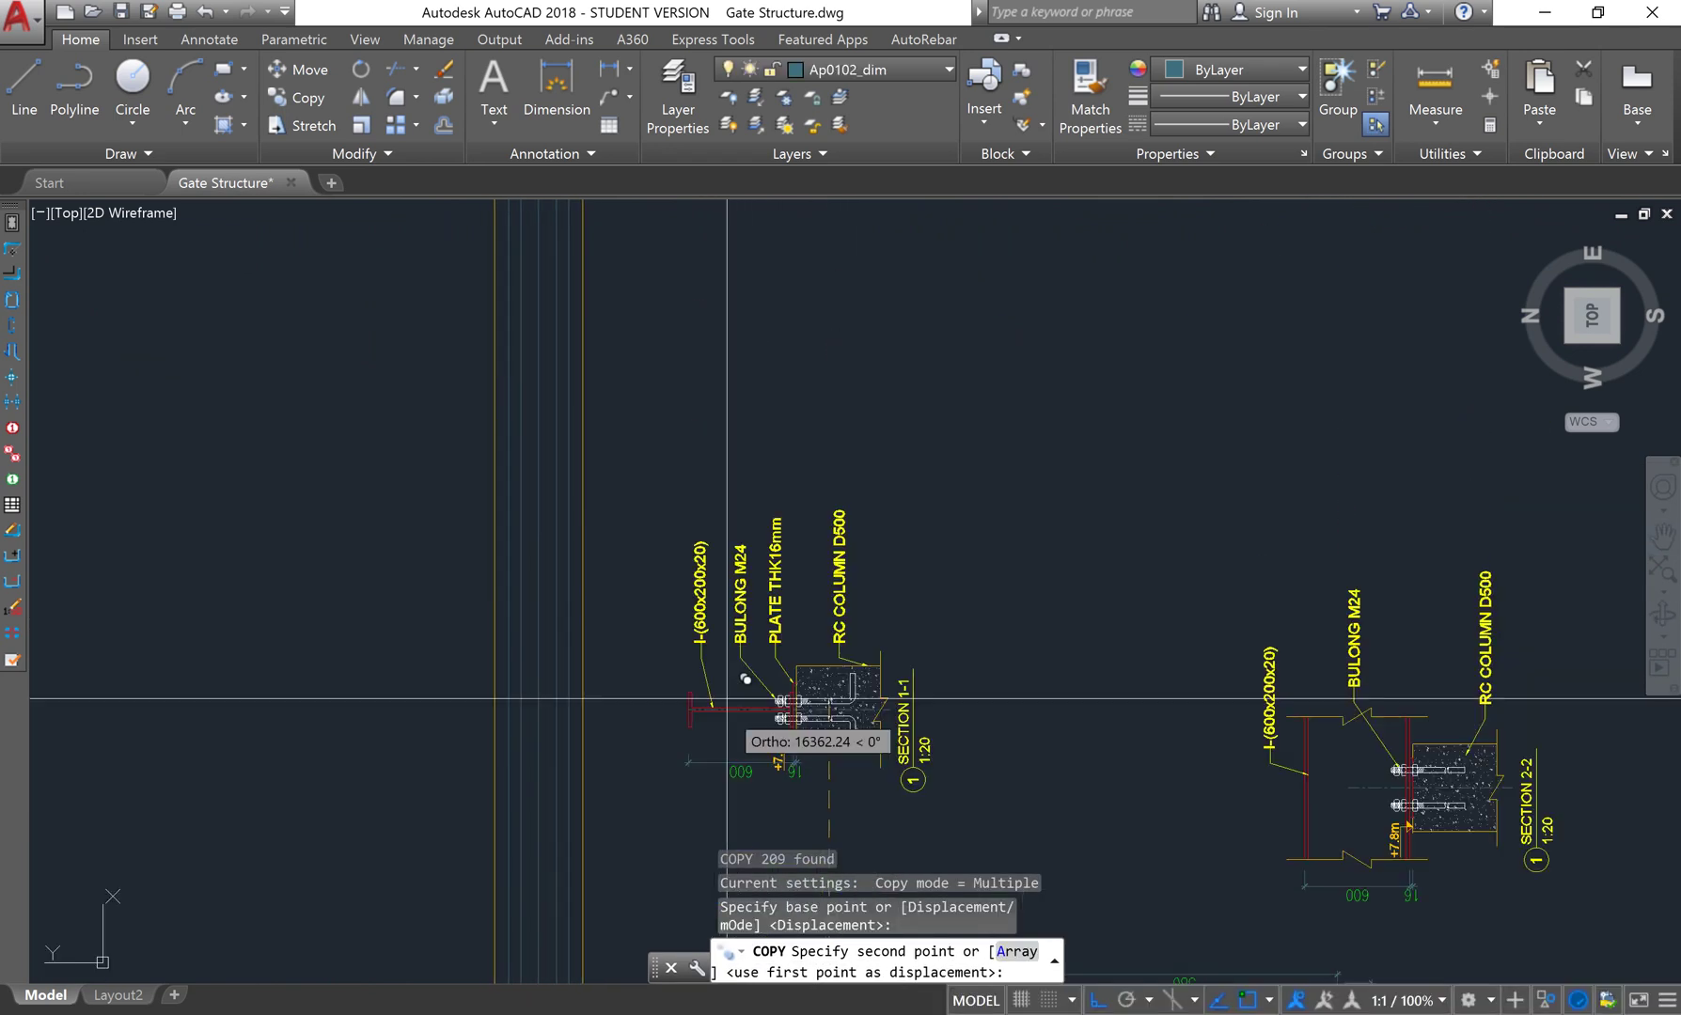
# Place a copy of the Section 1-1 detail beside the column and window-select it
pyautogui.scroll(-2, 734, 679)
pyautogui.click(734, 682)
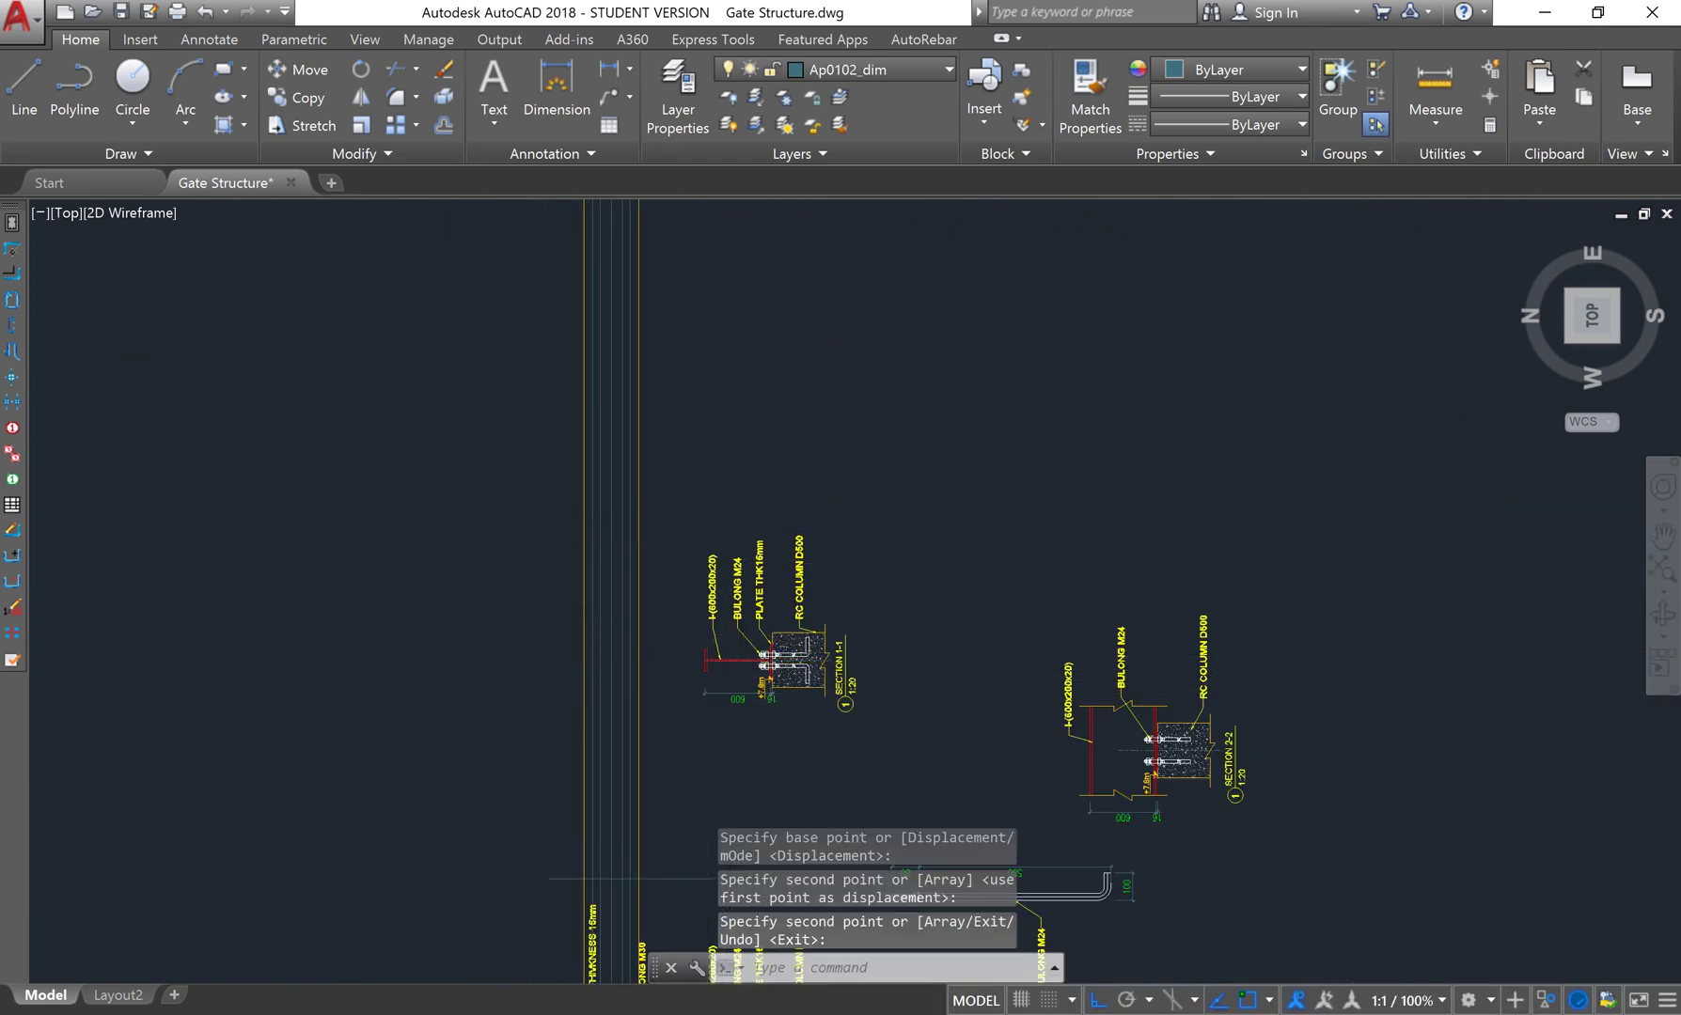
pyautogui.press('Escape')
pyautogui.scroll(3, 679, 506)
pyautogui.click(639, 410)
pyautogui.scroll(1, 798, 548)
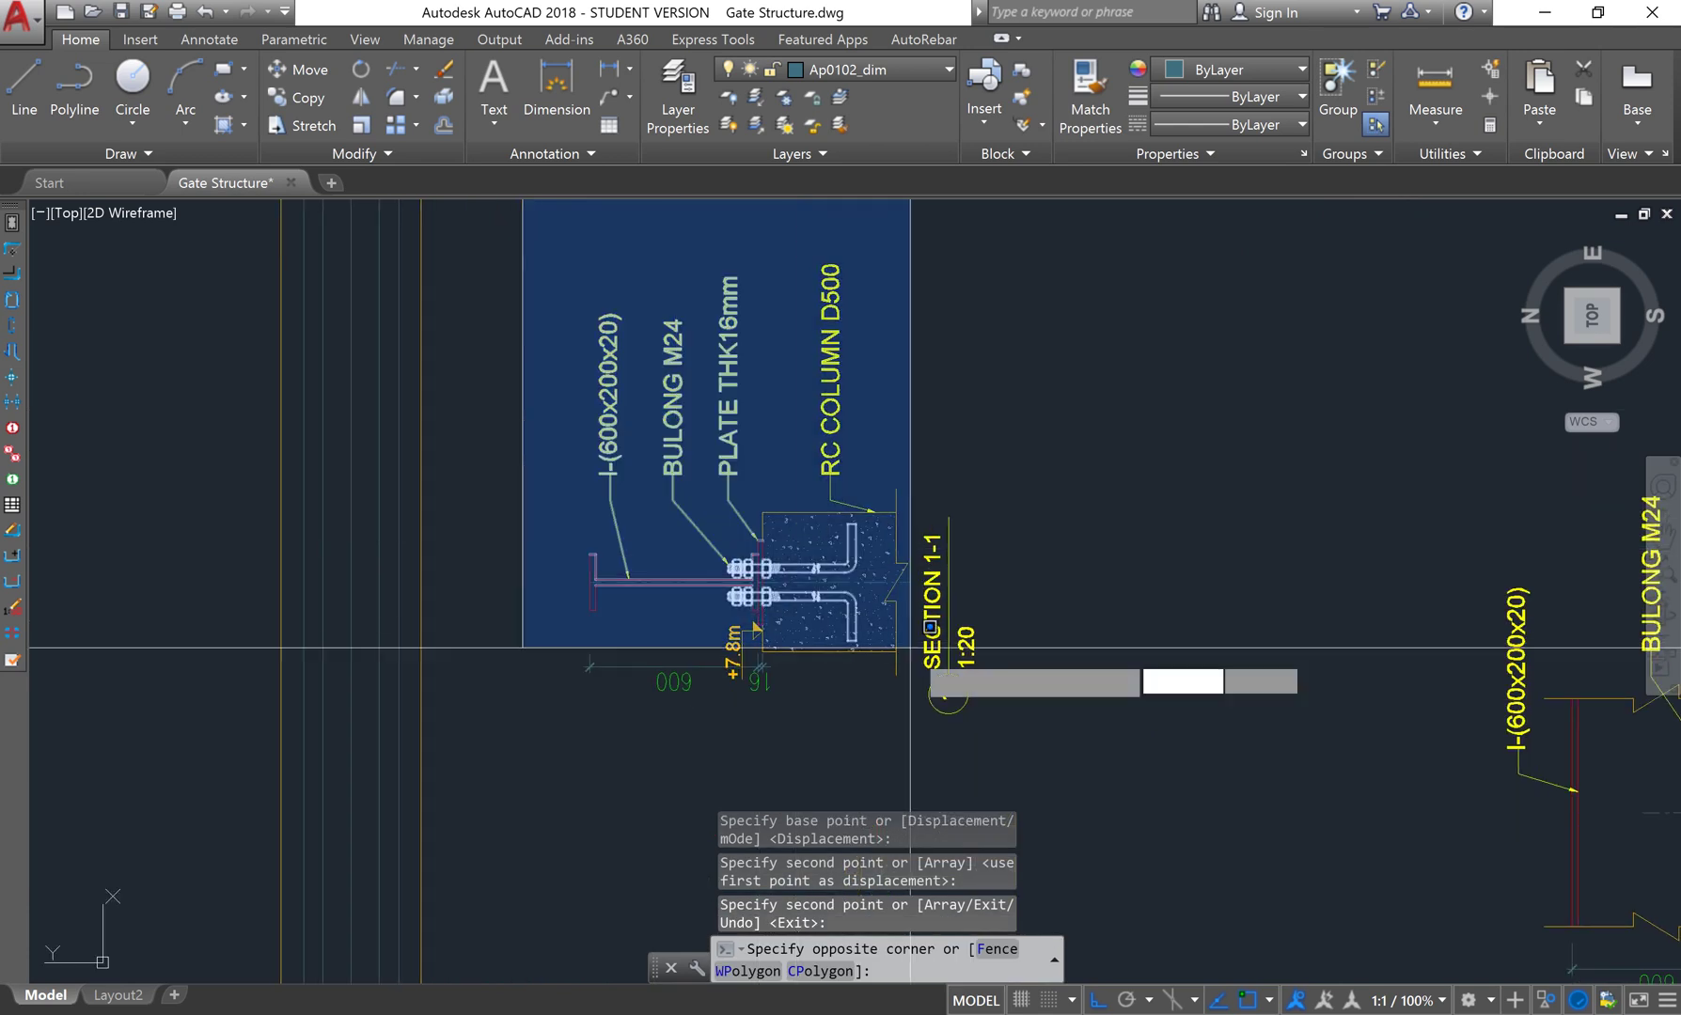
pyautogui.click(1039, 739)
# Rotate the copied detail upright about the base plate so the I-section stands above the concrete
pyautogui.write('ro')
pyautogui.press('Return')
pyautogui.scroll(3, 628, 580)
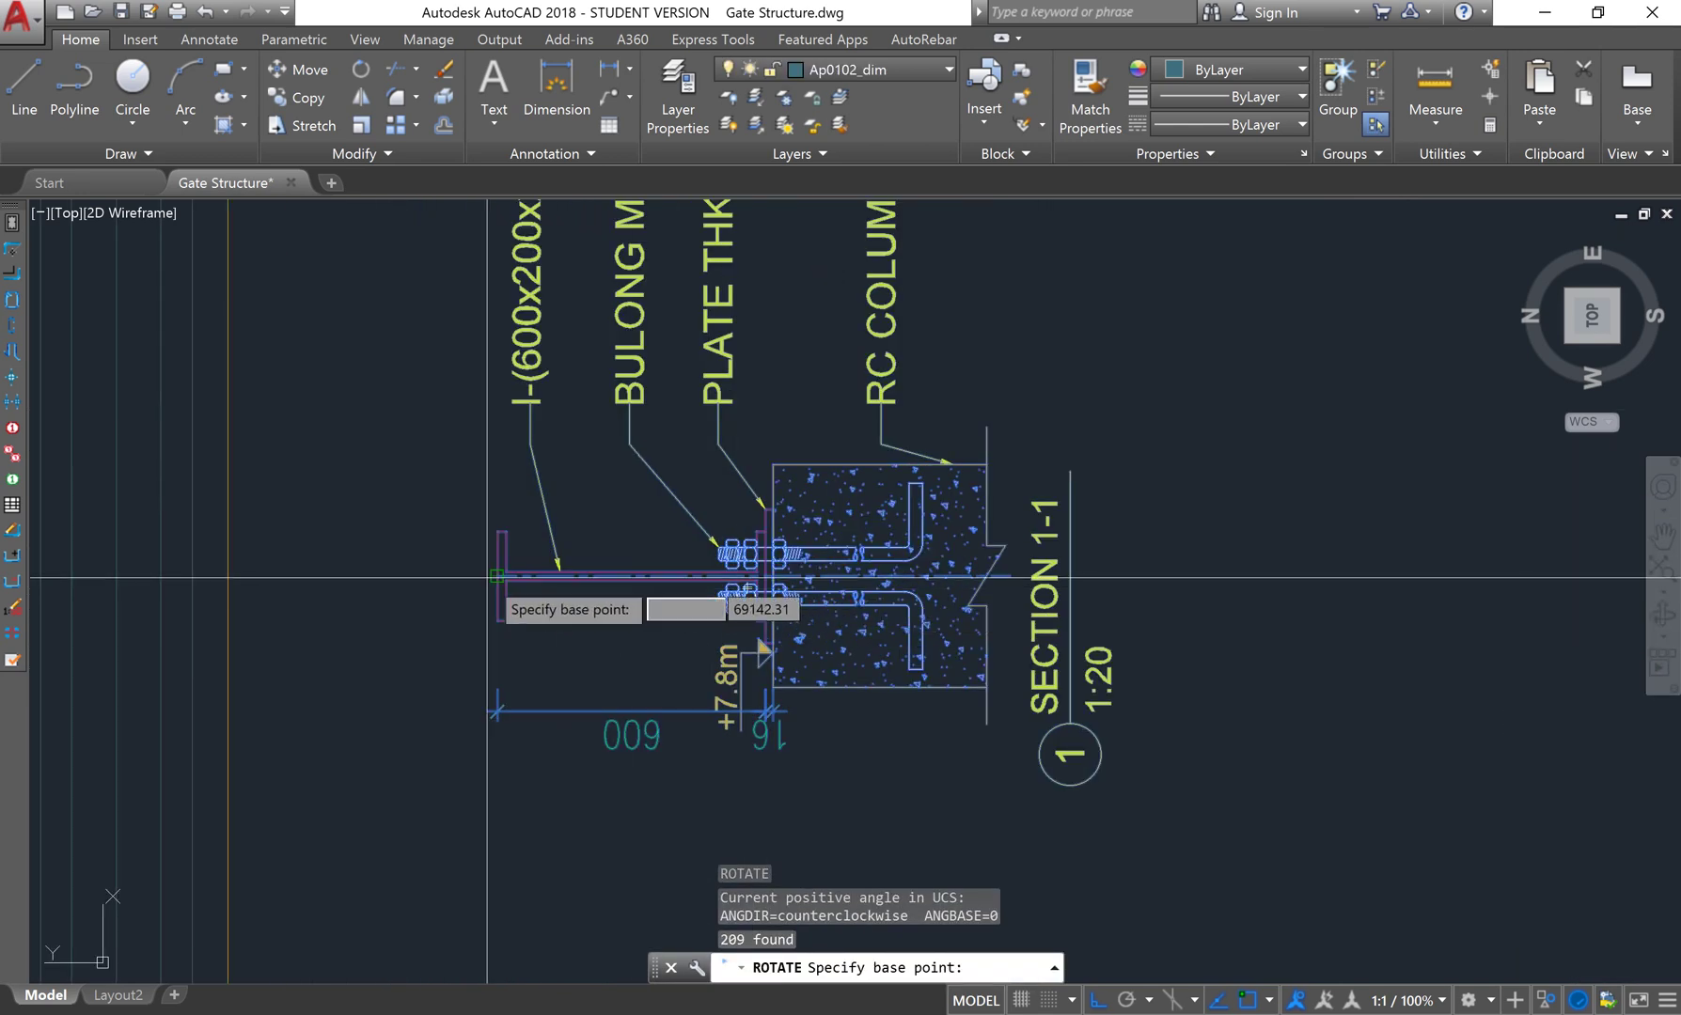
pyautogui.scroll(2, 775, 592)
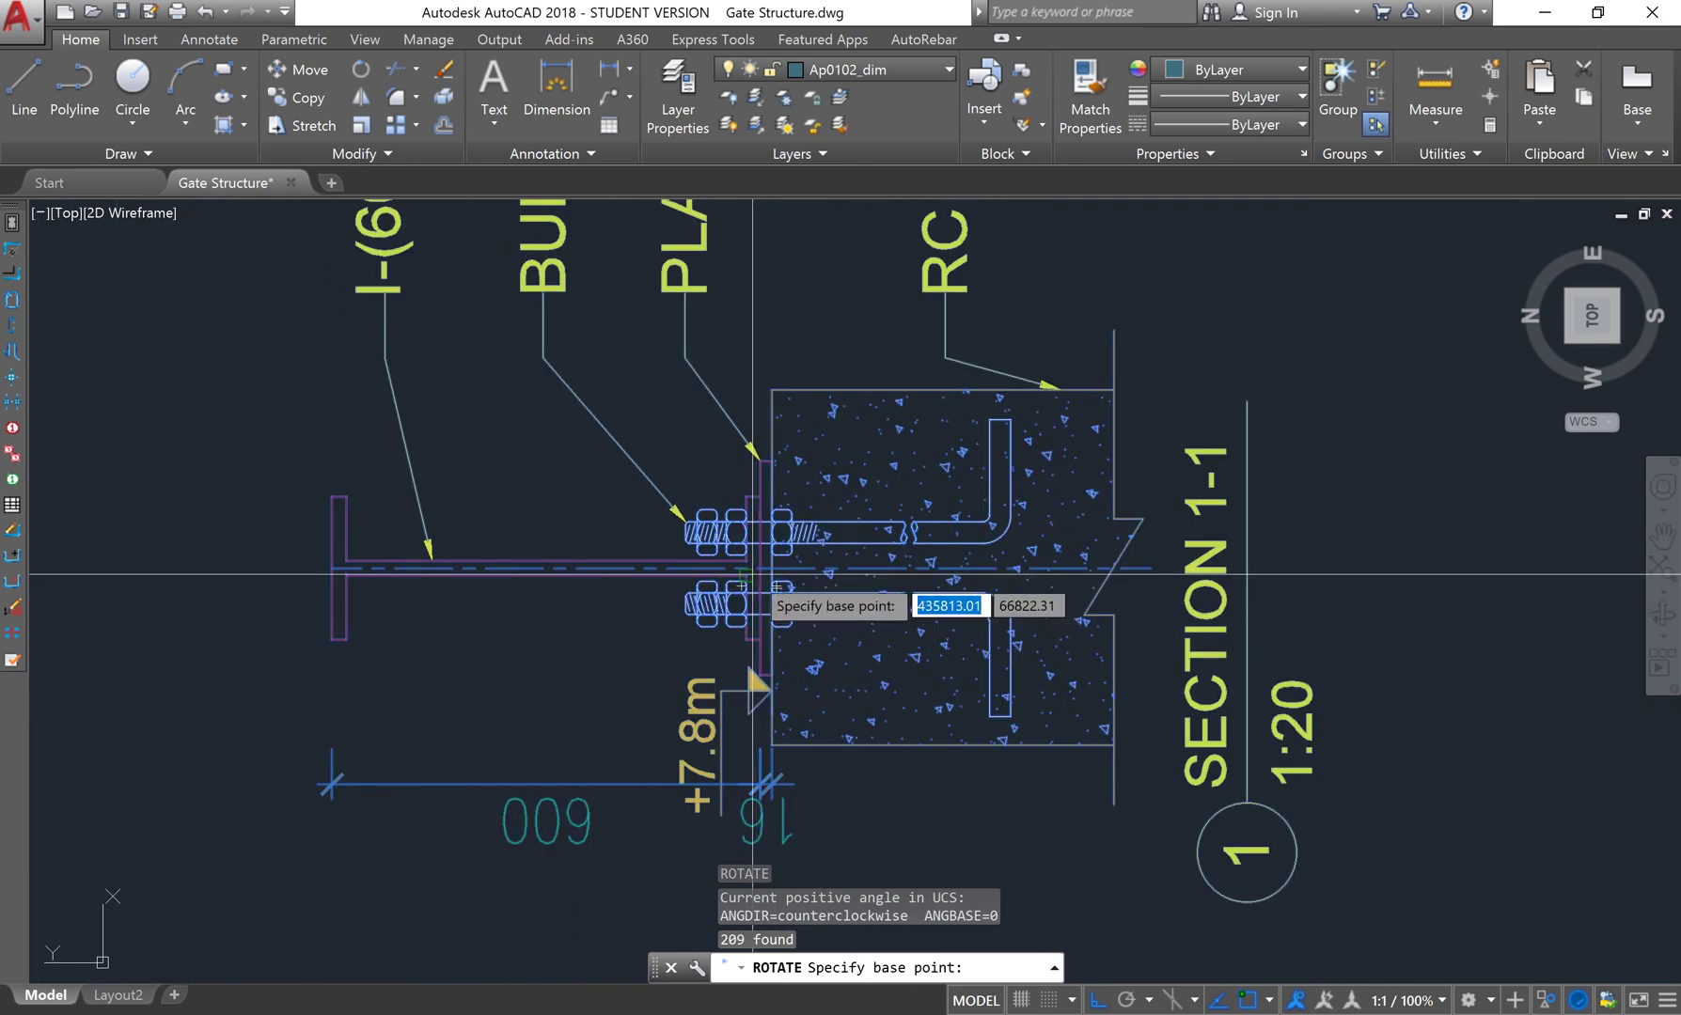
pyautogui.scroll(1, 760, 575)
pyautogui.scroll(3, 1081, 569)
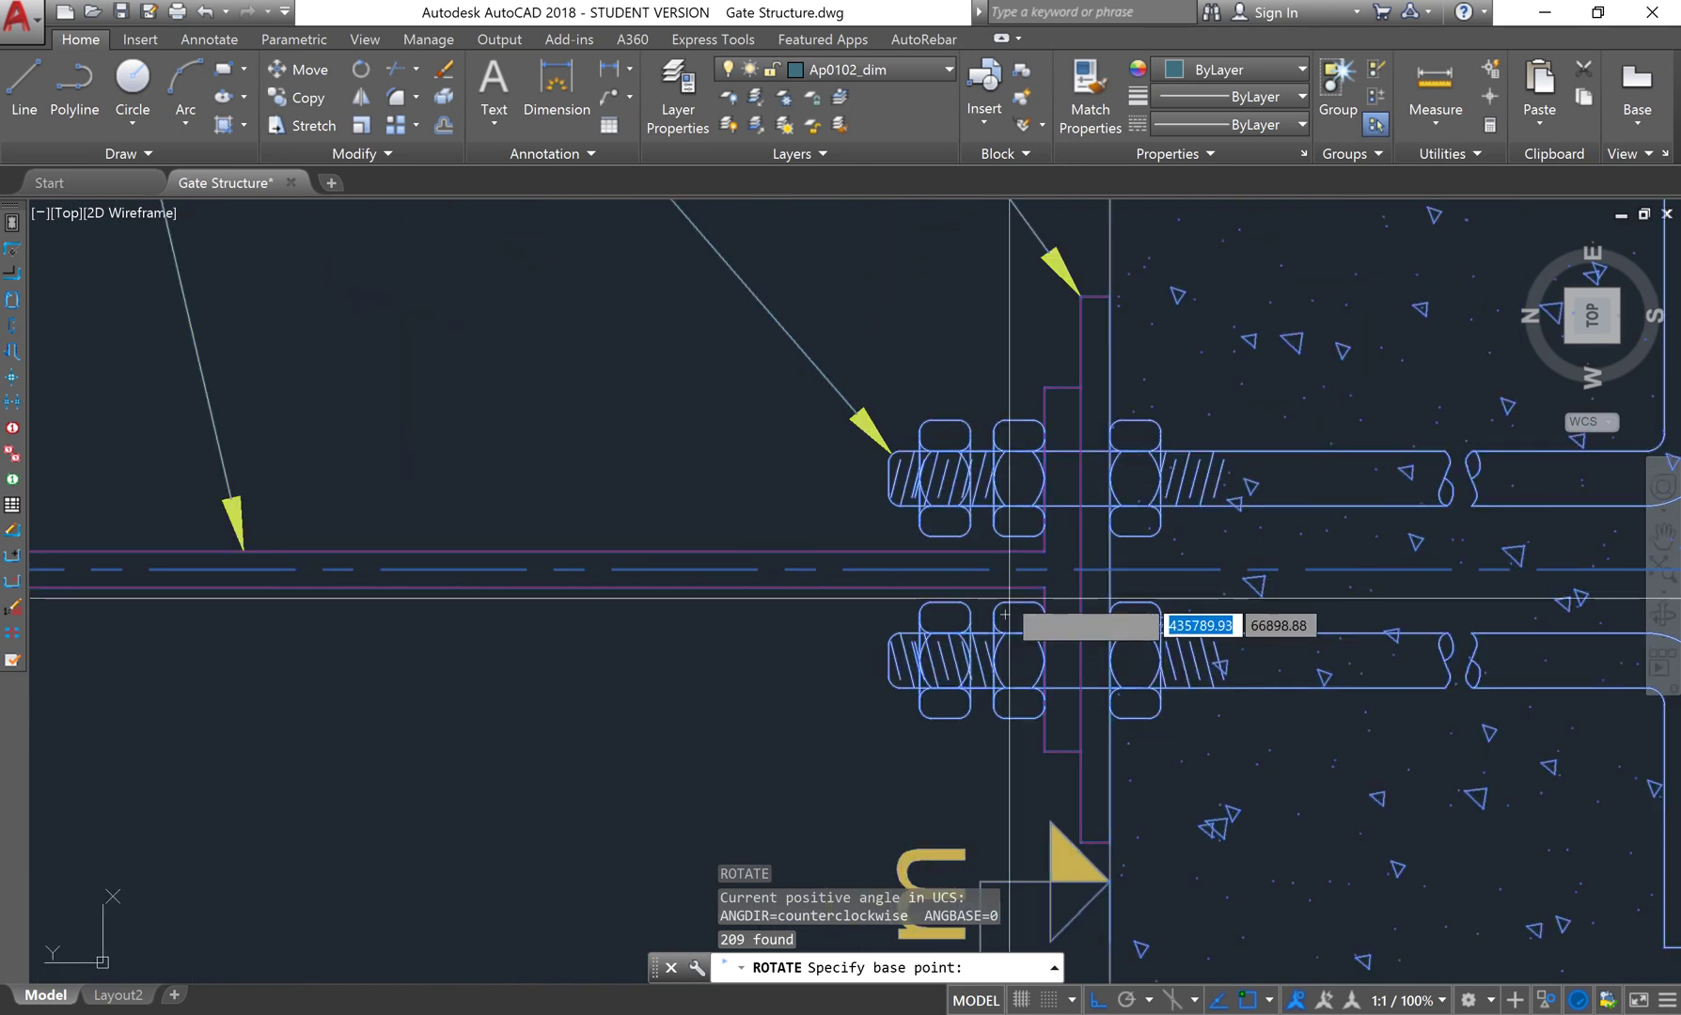
pyautogui.click(1080, 570)
pyautogui.scroll(-3, 1081, 658)
pyautogui.scroll(-2, 1128, 743)
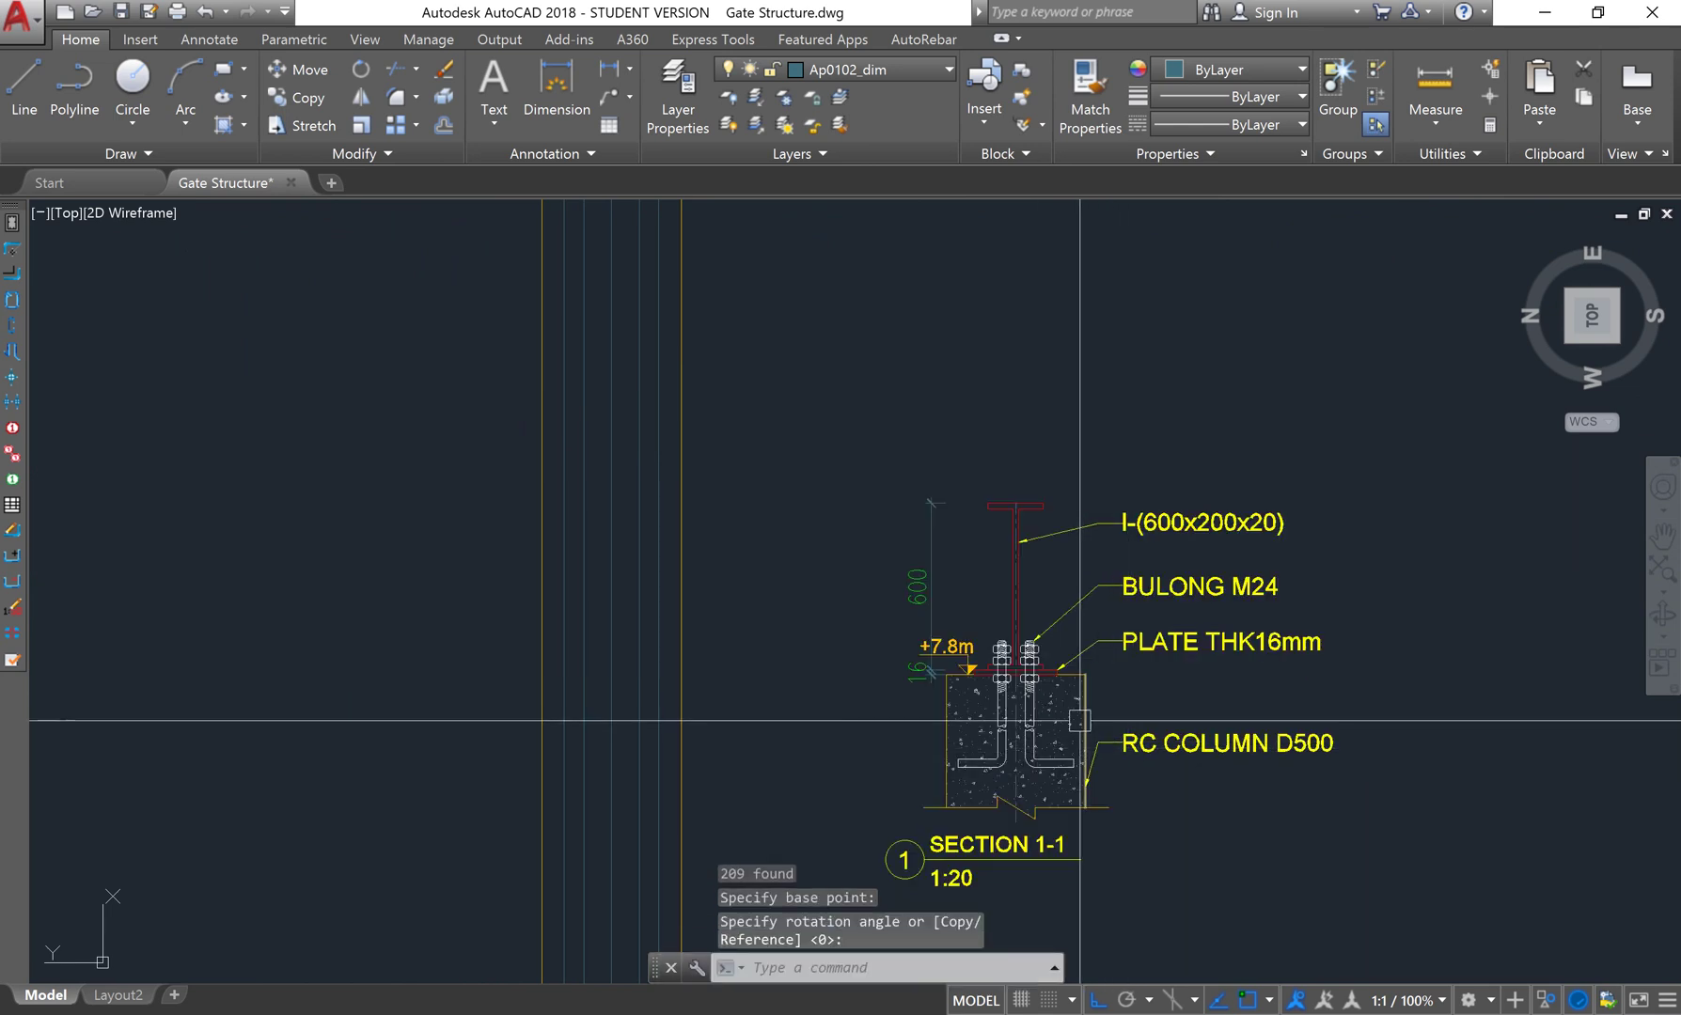
pyautogui.scroll(-4, 1128, 733)
pyautogui.moveTo(1109, 696)
pyautogui.mouseDown(button='middle')
pyautogui.moveTo(1042, 585)
pyautogui.moveTo(1047, 553)
pyautogui.mouseUp(button='middle')
pyautogui.scroll(2, 1090, 605)
pyautogui.press('Return')
pyautogui.click(1203, 672)
# Erase the upright copy's leader labels and leaders
pyautogui.click(1117, 443)
pyautogui.write('E')
pyautogui.press('Return')
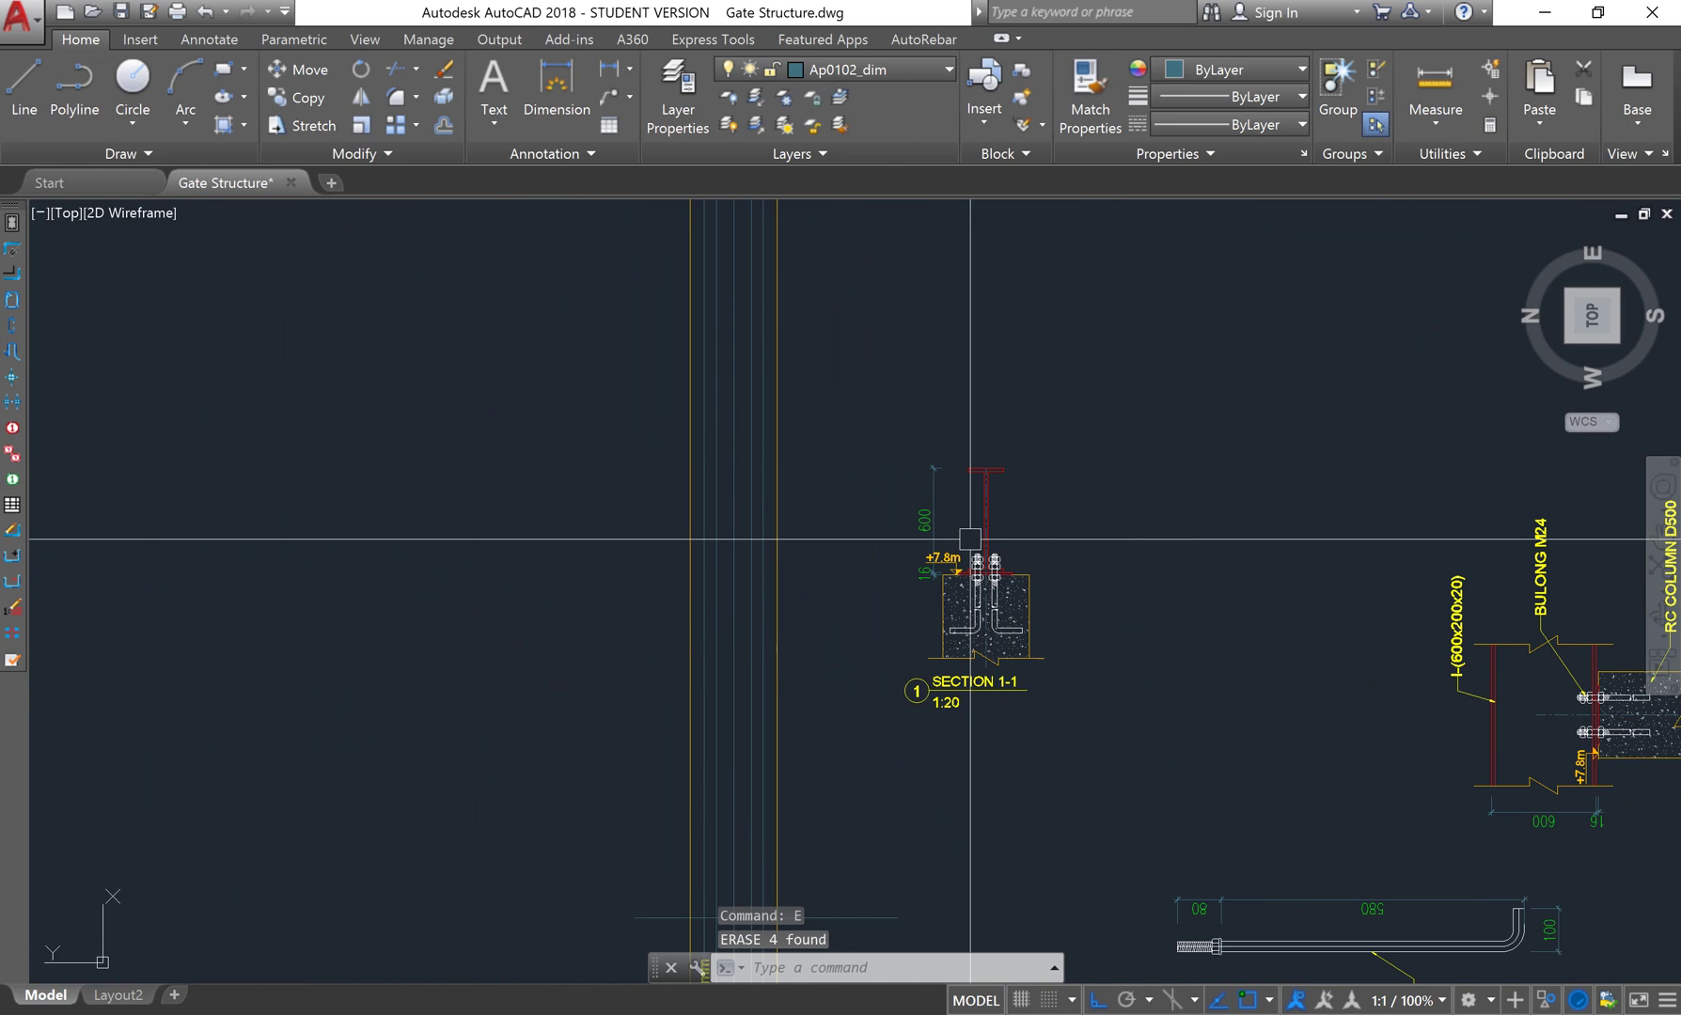
# Isolate the dimension layer, erase the 600 dimension, then turn all layers back on
pyautogui.click(933, 527)
pyautogui.press('Return')
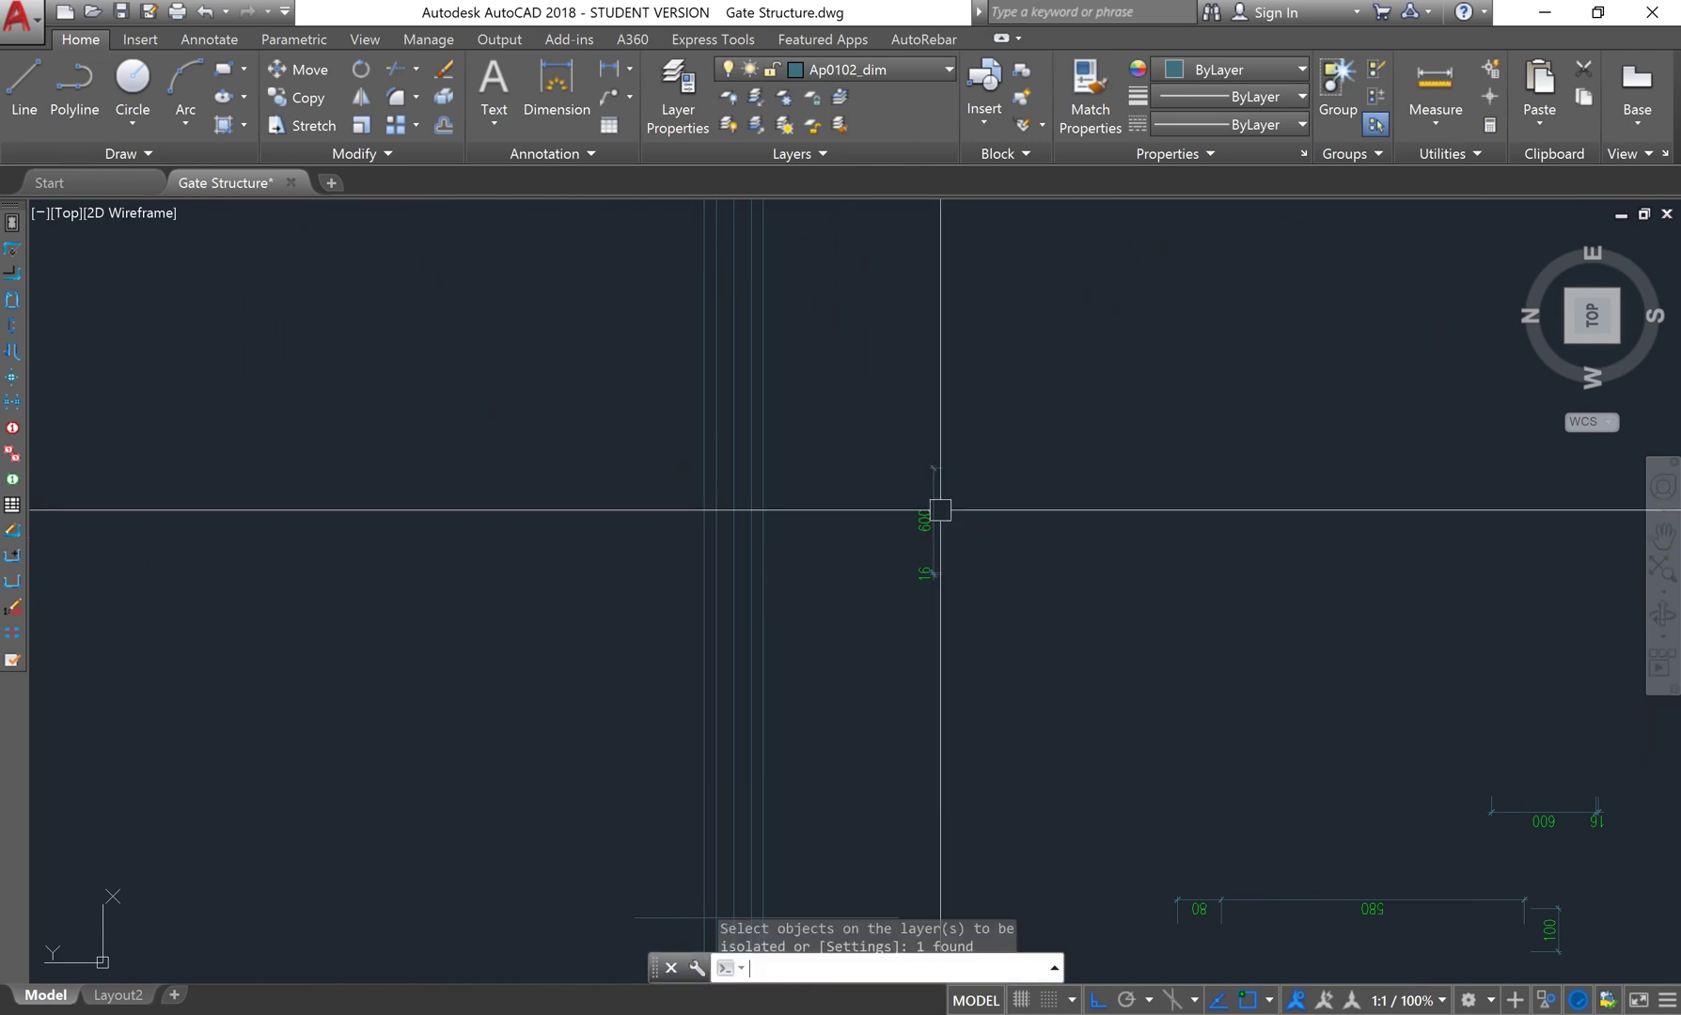
pyautogui.click(879, 444)
pyautogui.click(1035, 697)
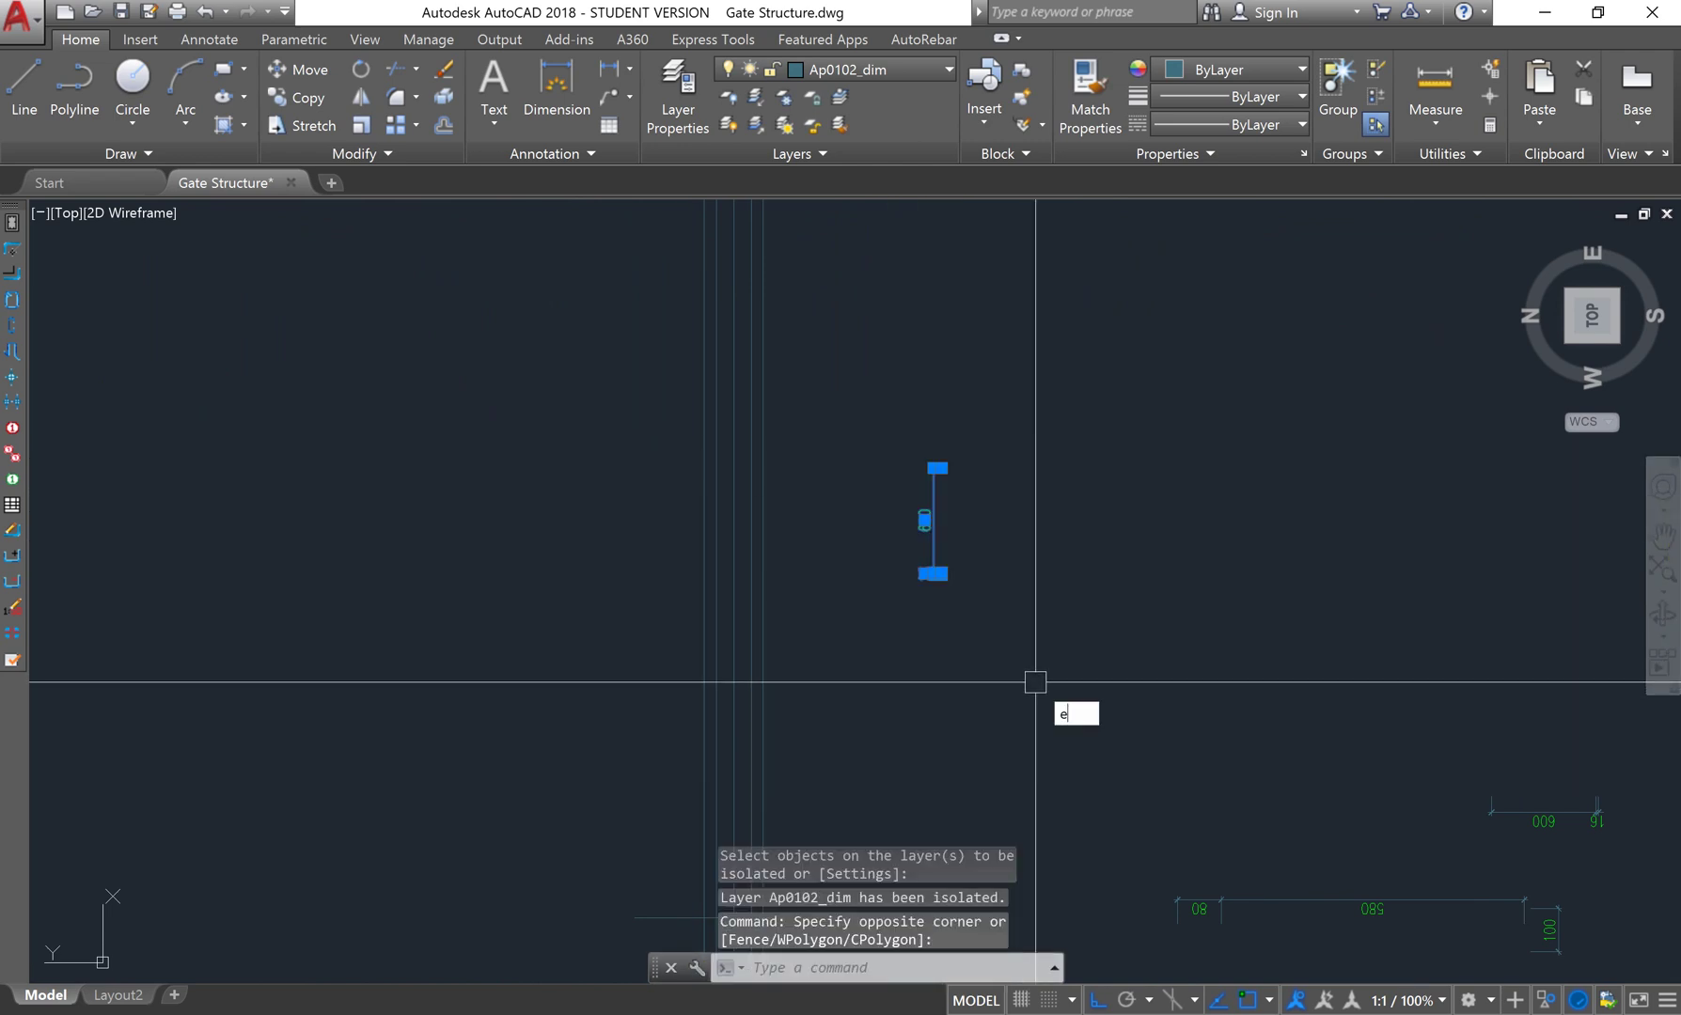
pyautogui.press('Return')
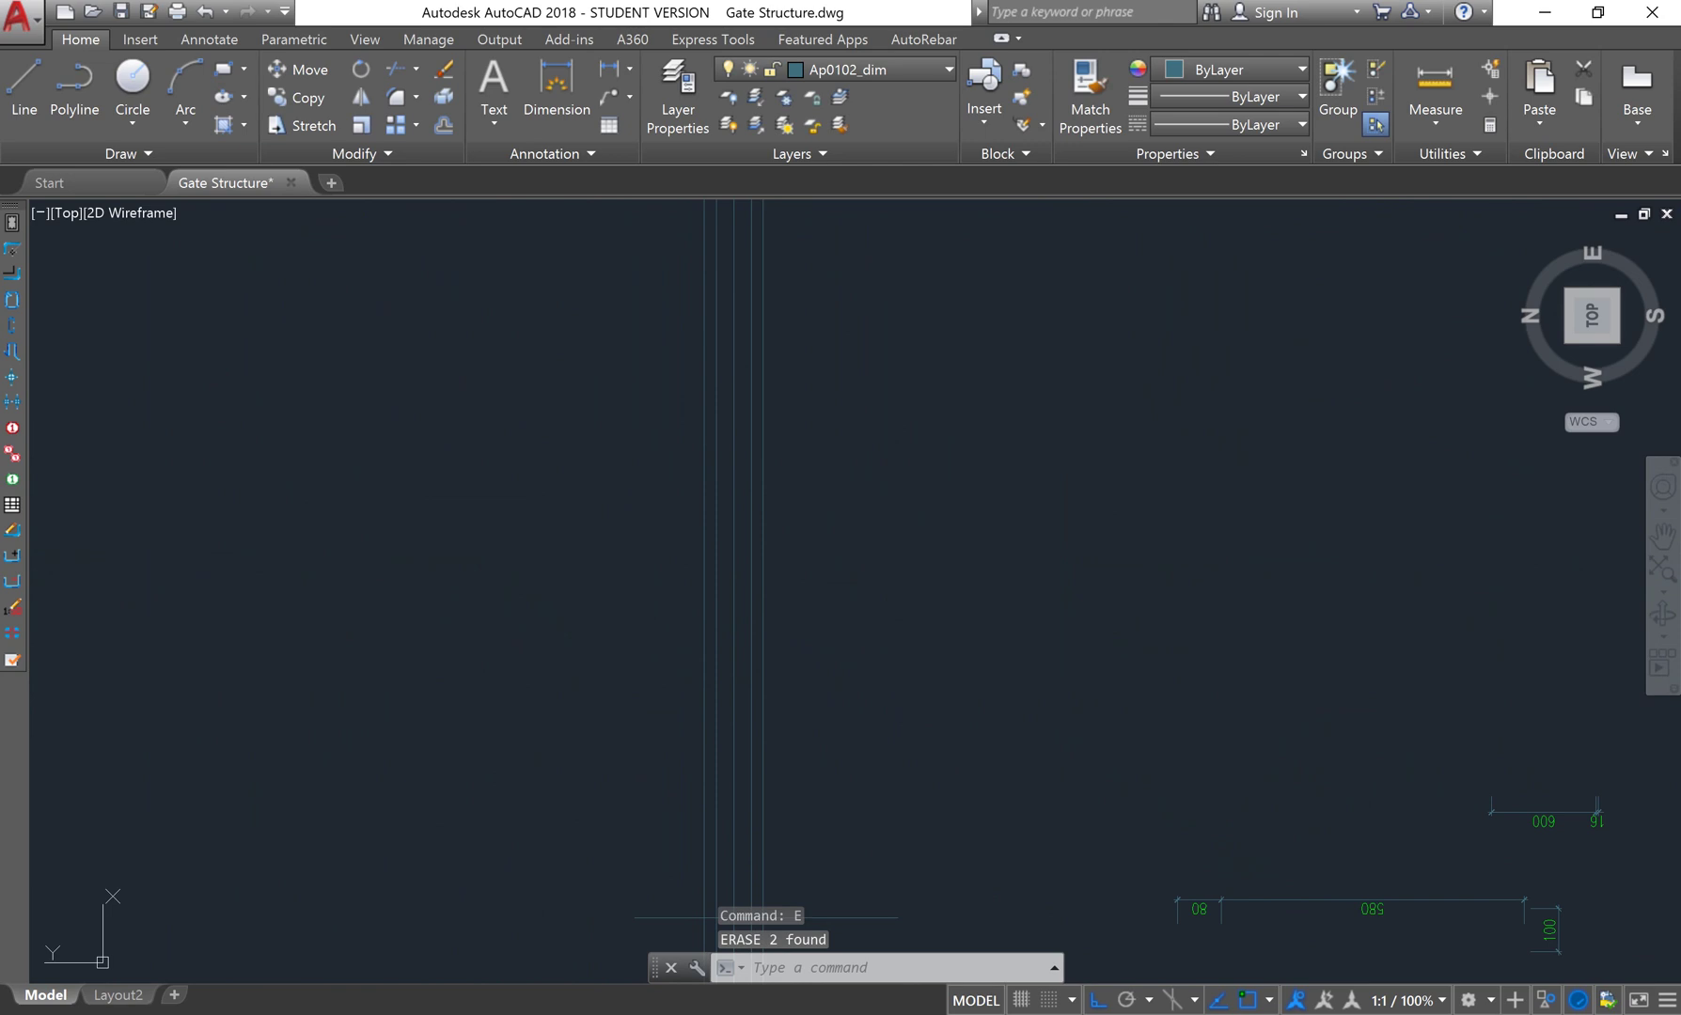
pyautogui.write('layon')
pyautogui.press('Return')
# Erase the +7.8m level marker and select the SECTION 1-1 title
pyautogui.scroll(3, 921, 649)
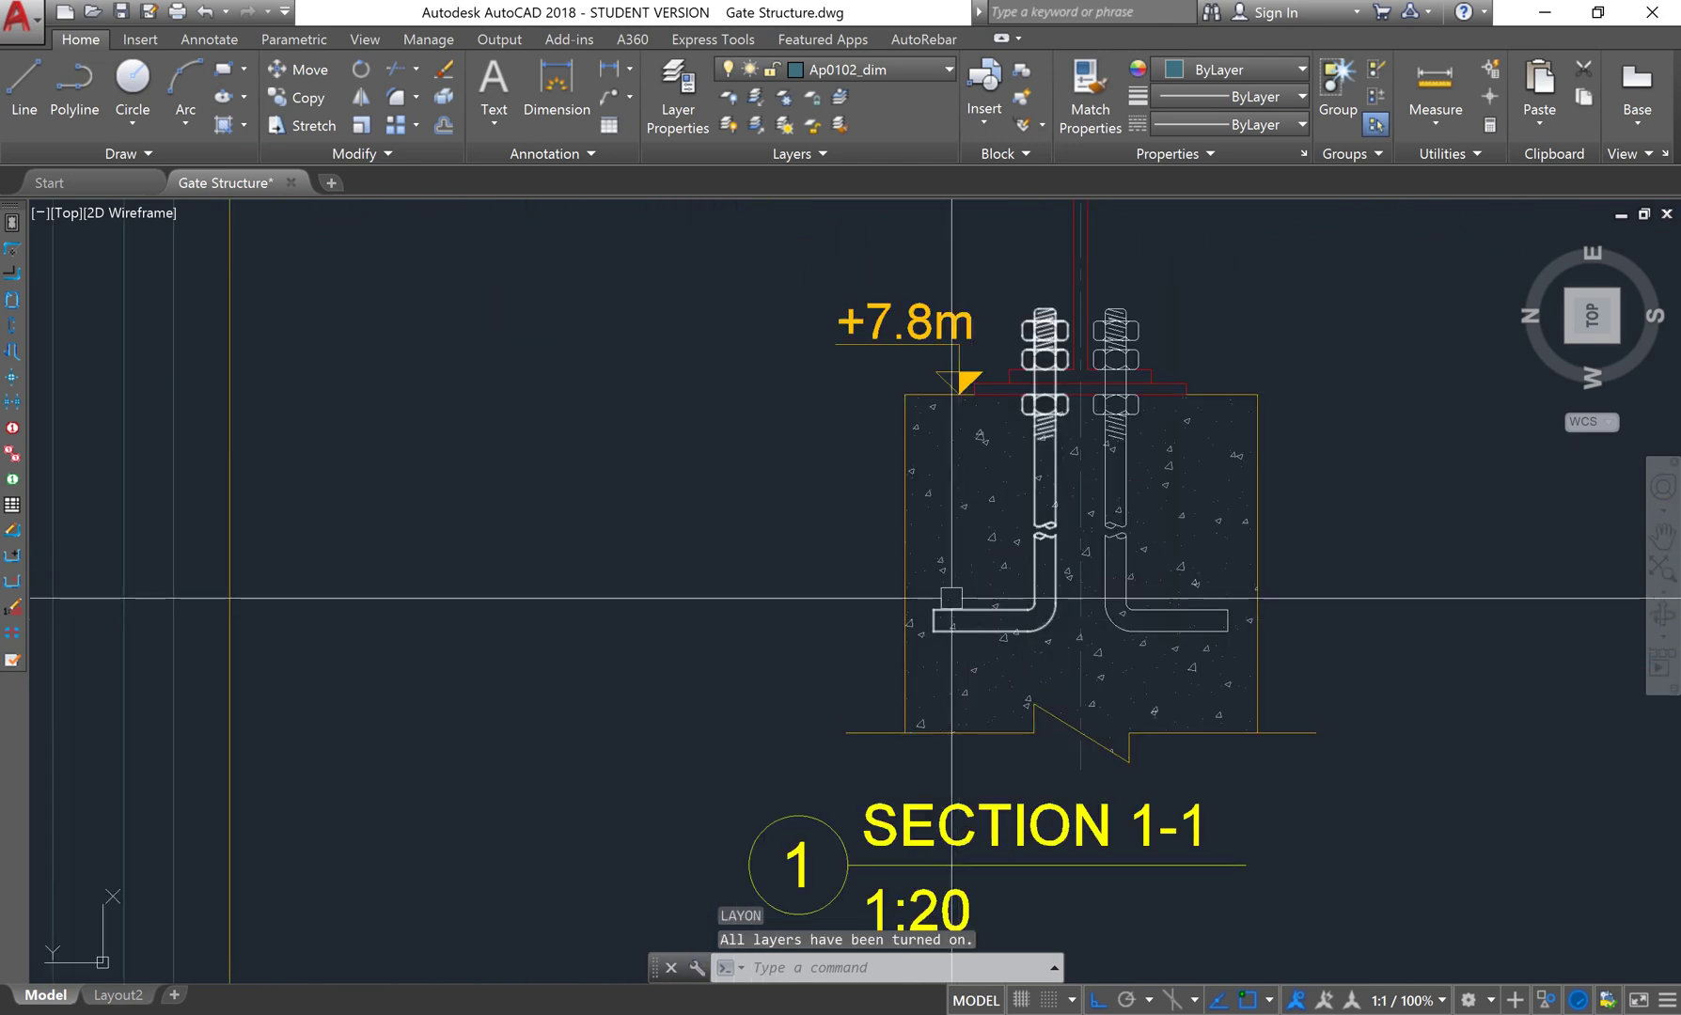
pyautogui.click(931, 358)
pyautogui.write('e')
pyautogui.press('Return')
pyautogui.scroll(-5, 896, 448)
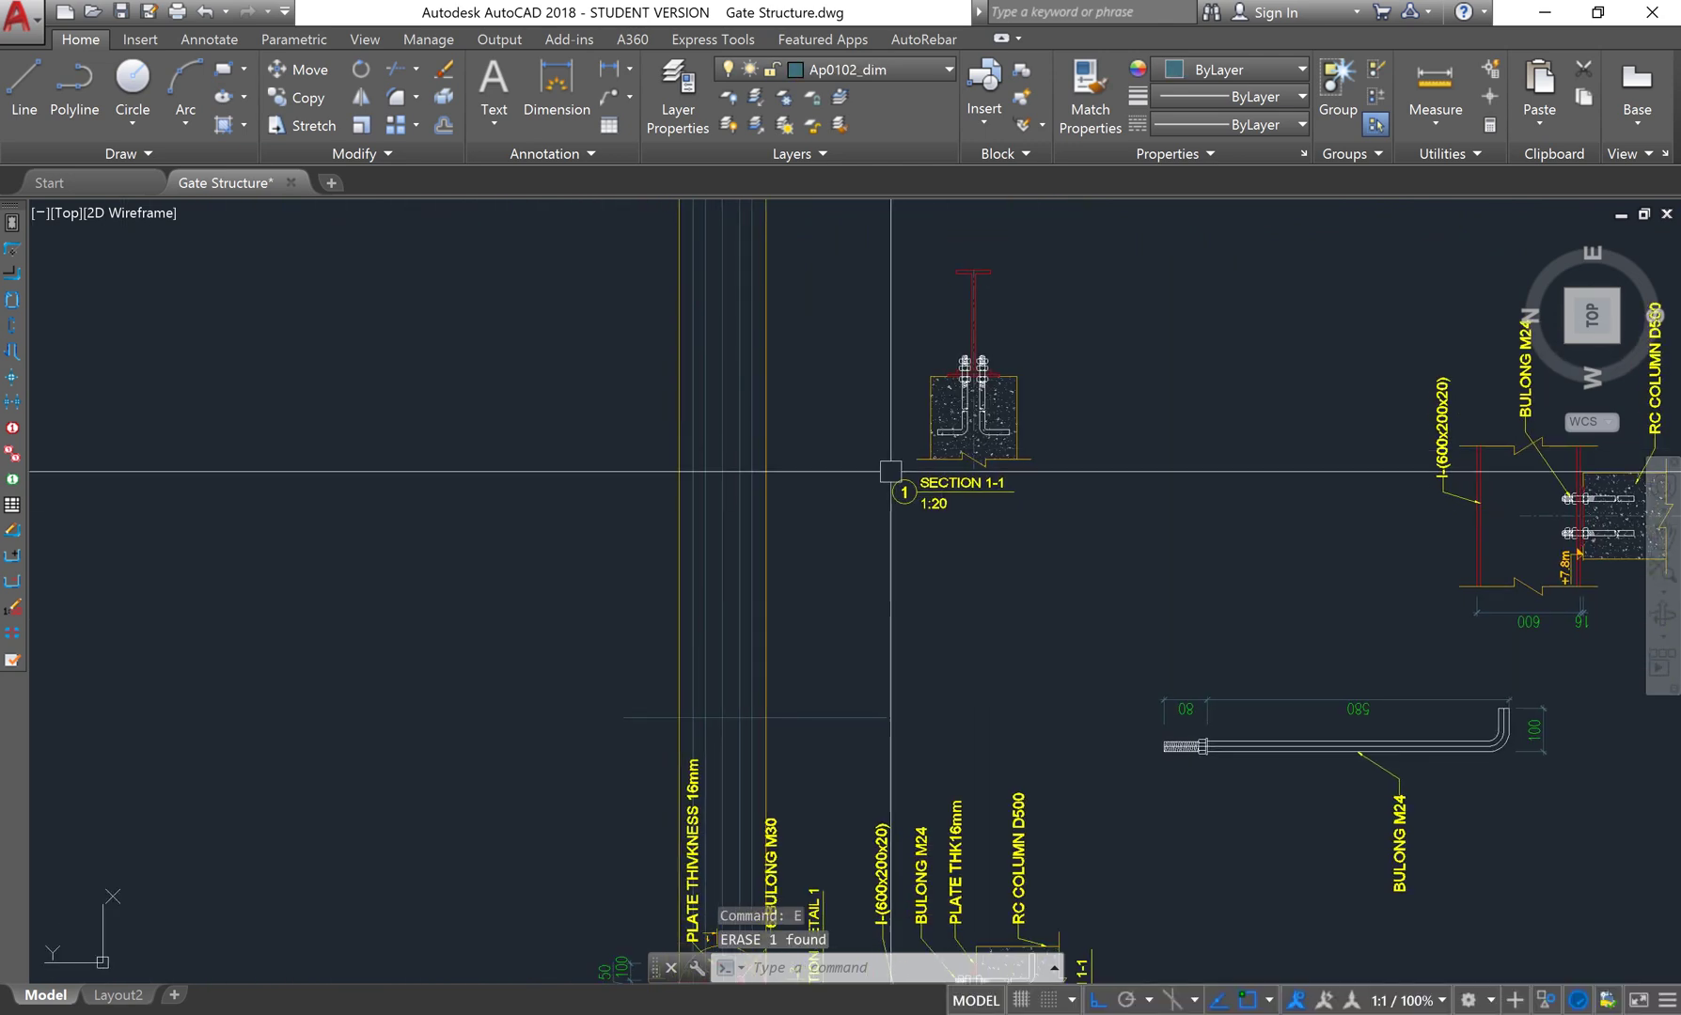
pyautogui.click(920, 442)
pyautogui.click(900, 481)
pyautogui.moveTo(899, 487); pyautogui.dragTo(863, 508, button='middle')
# Erase the SECTION 1-1 title from the copied detail
pyautogui.write('e')
pyautogui.press('Return')
pyautogui.scroll(-3, 863, 503)
pyautogui.scroll(3, 876, 451)
pyautogui.moveTo(757, 926); pyautogui.dragTo(767, 757, button='middle')
pyautogui.scroll(2, 767, 754)
pyautogui.scroll(-2, 767, 754)
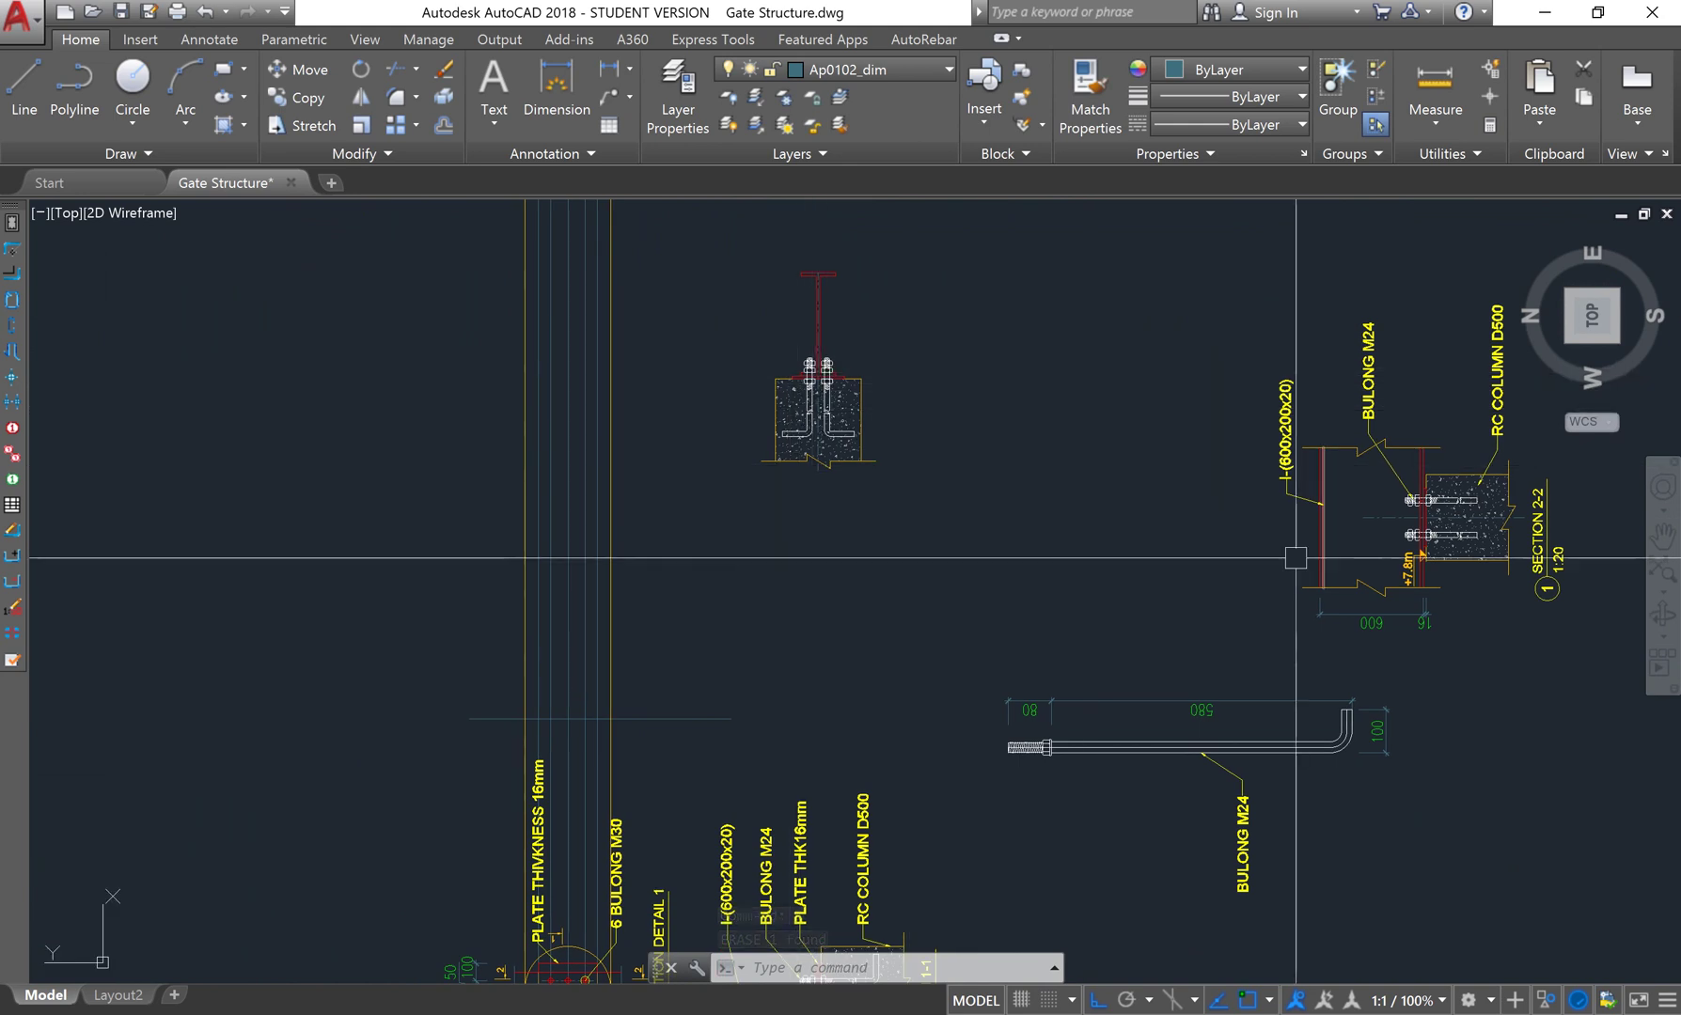
pyautogui.scroll(-1, 1298, 557)
pyautogui.scroll(1, 630, 667)
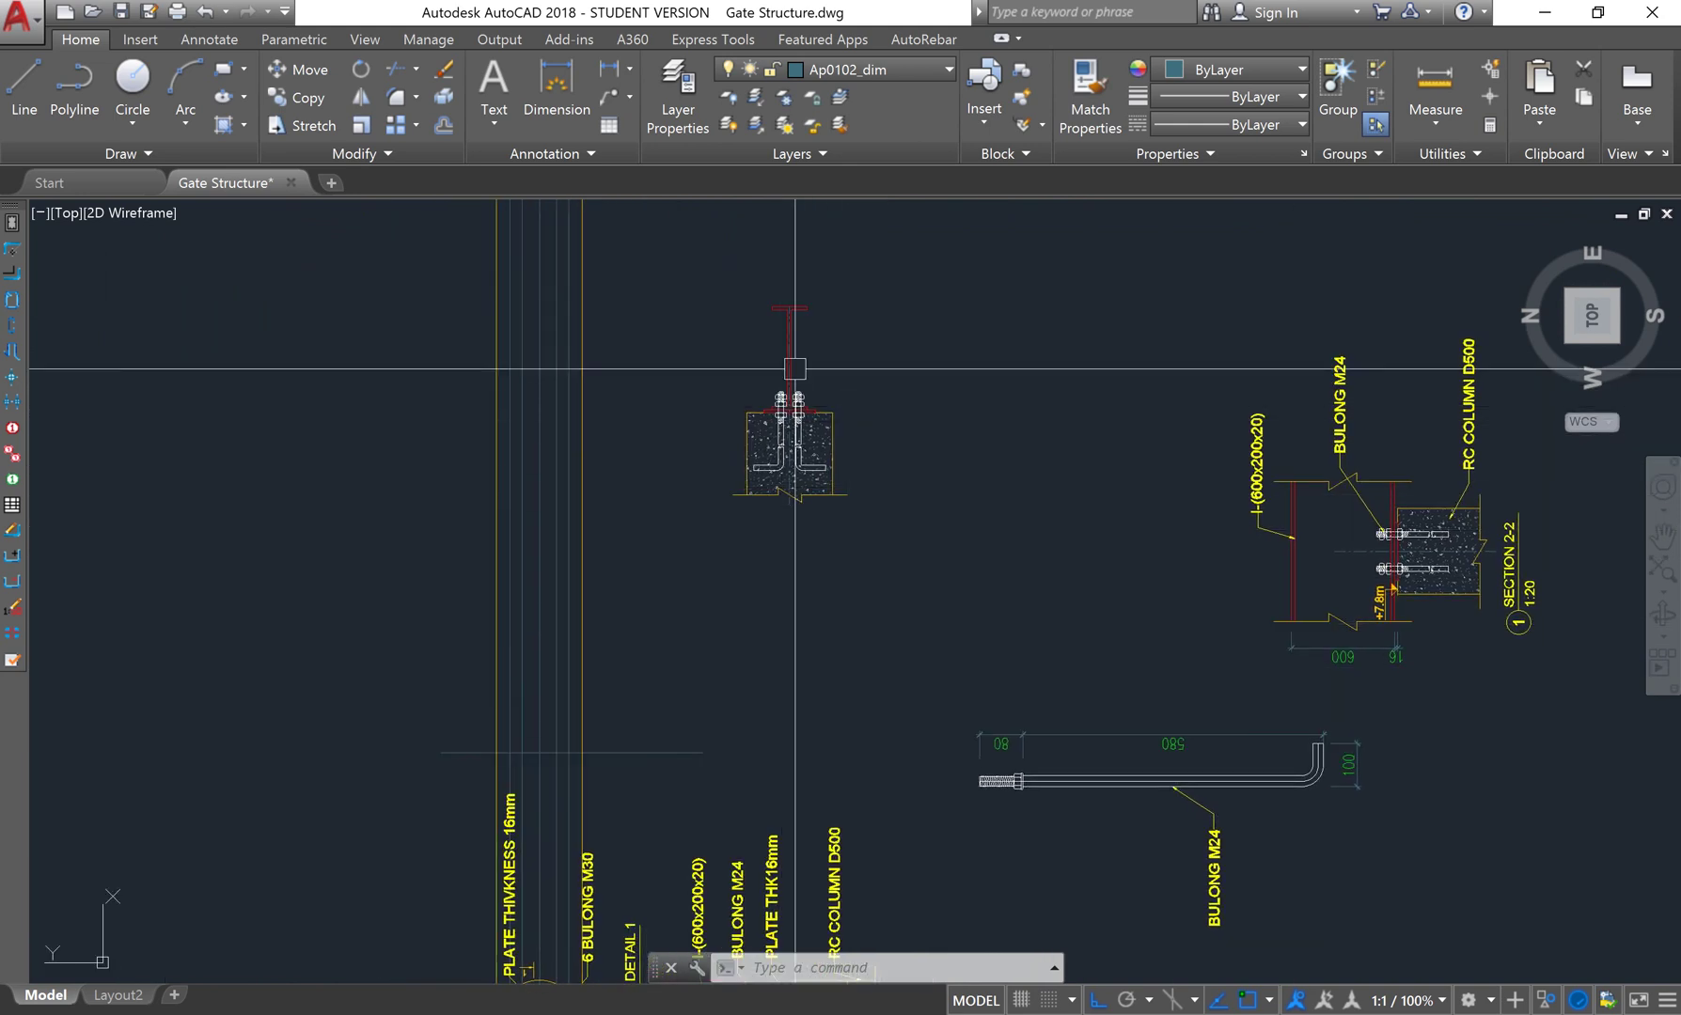
# Move the cleaned detail onto the column's elevation lines at the column foot
pyautogui.click(725, 275)
pyautogui.click(956, 586)
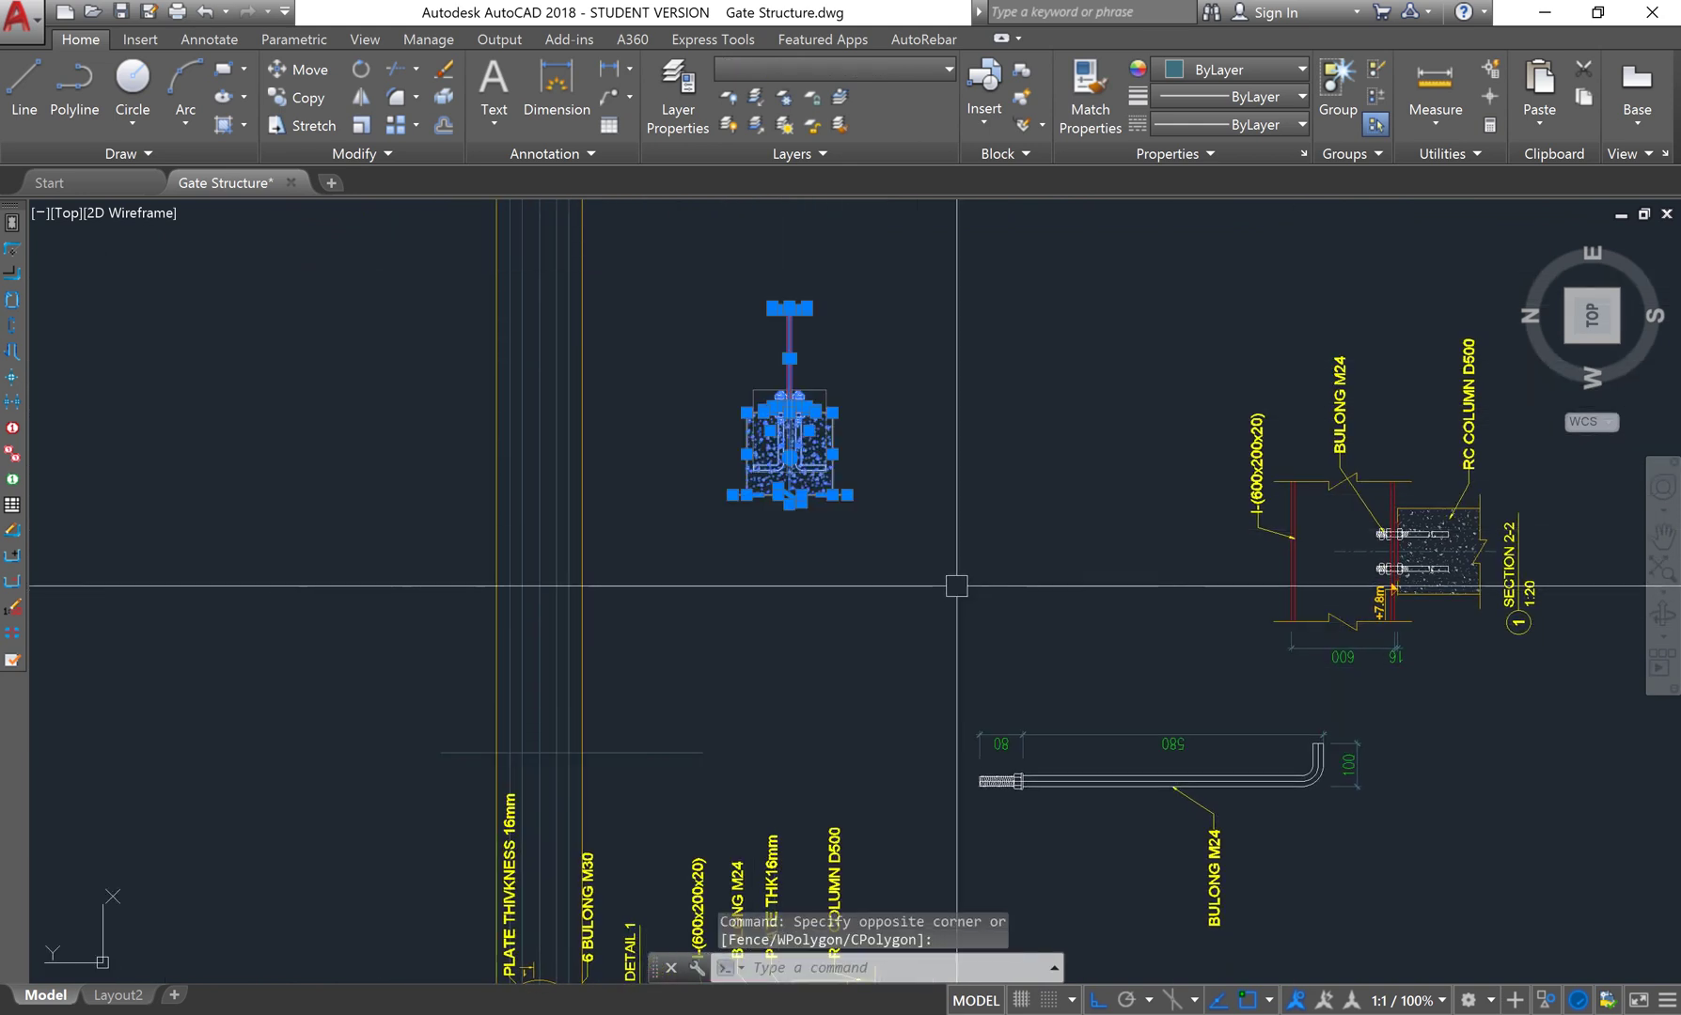
pyautogui.write('m')
pyautogui.press('Return')
pyautogui.scroll(4, 872, 572)
pyautogui.scroll(2, 809, 441)
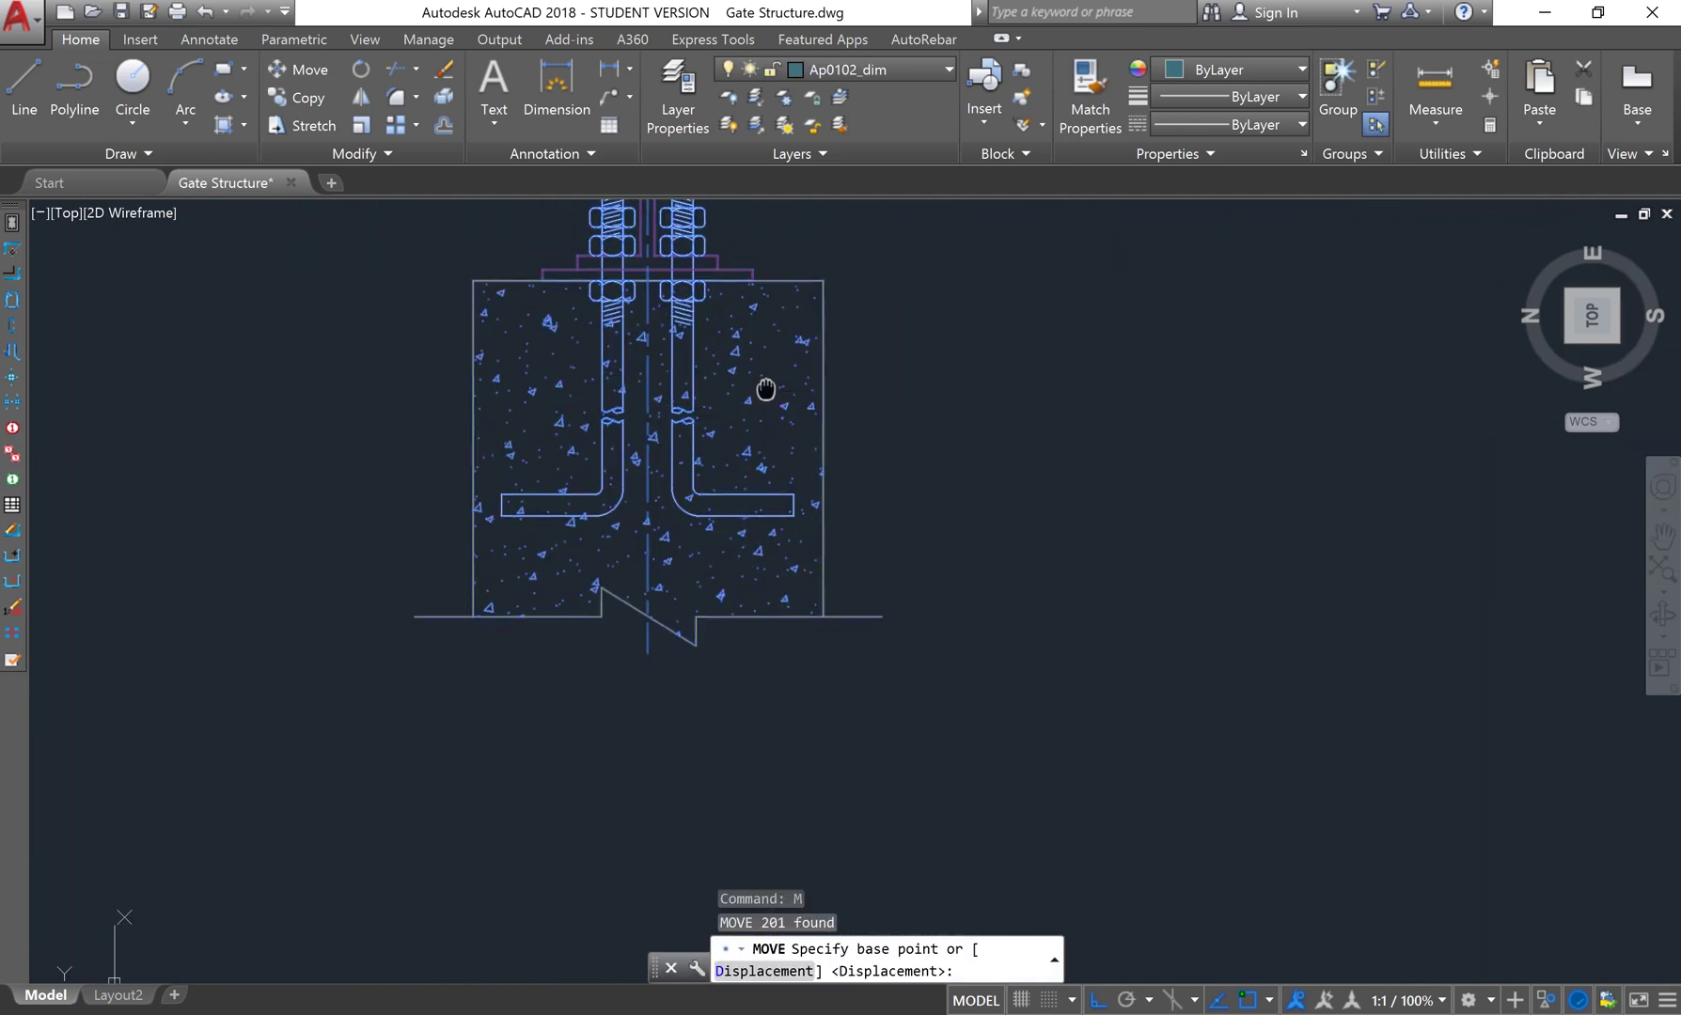
pyautogui.scroll(1, 752, 395)
pyautogui.click(650, 304)
pyautogui.scroll(-6, 658, 423)
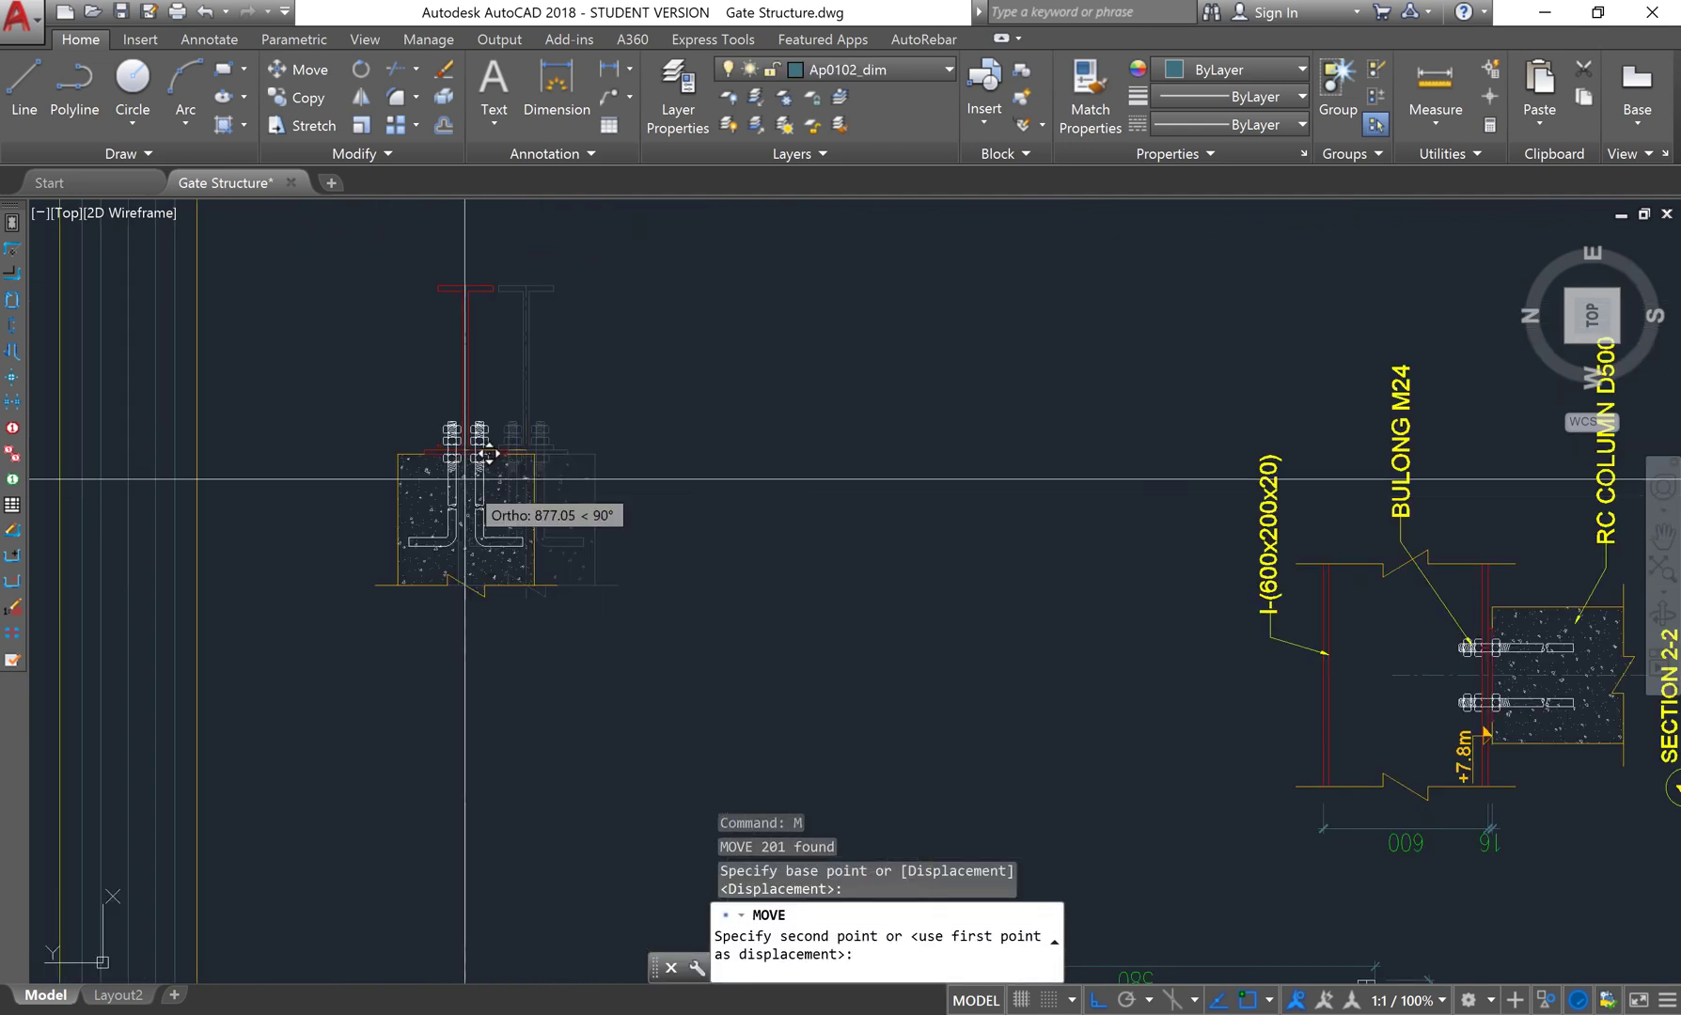
pyautogui.click(759, 516)
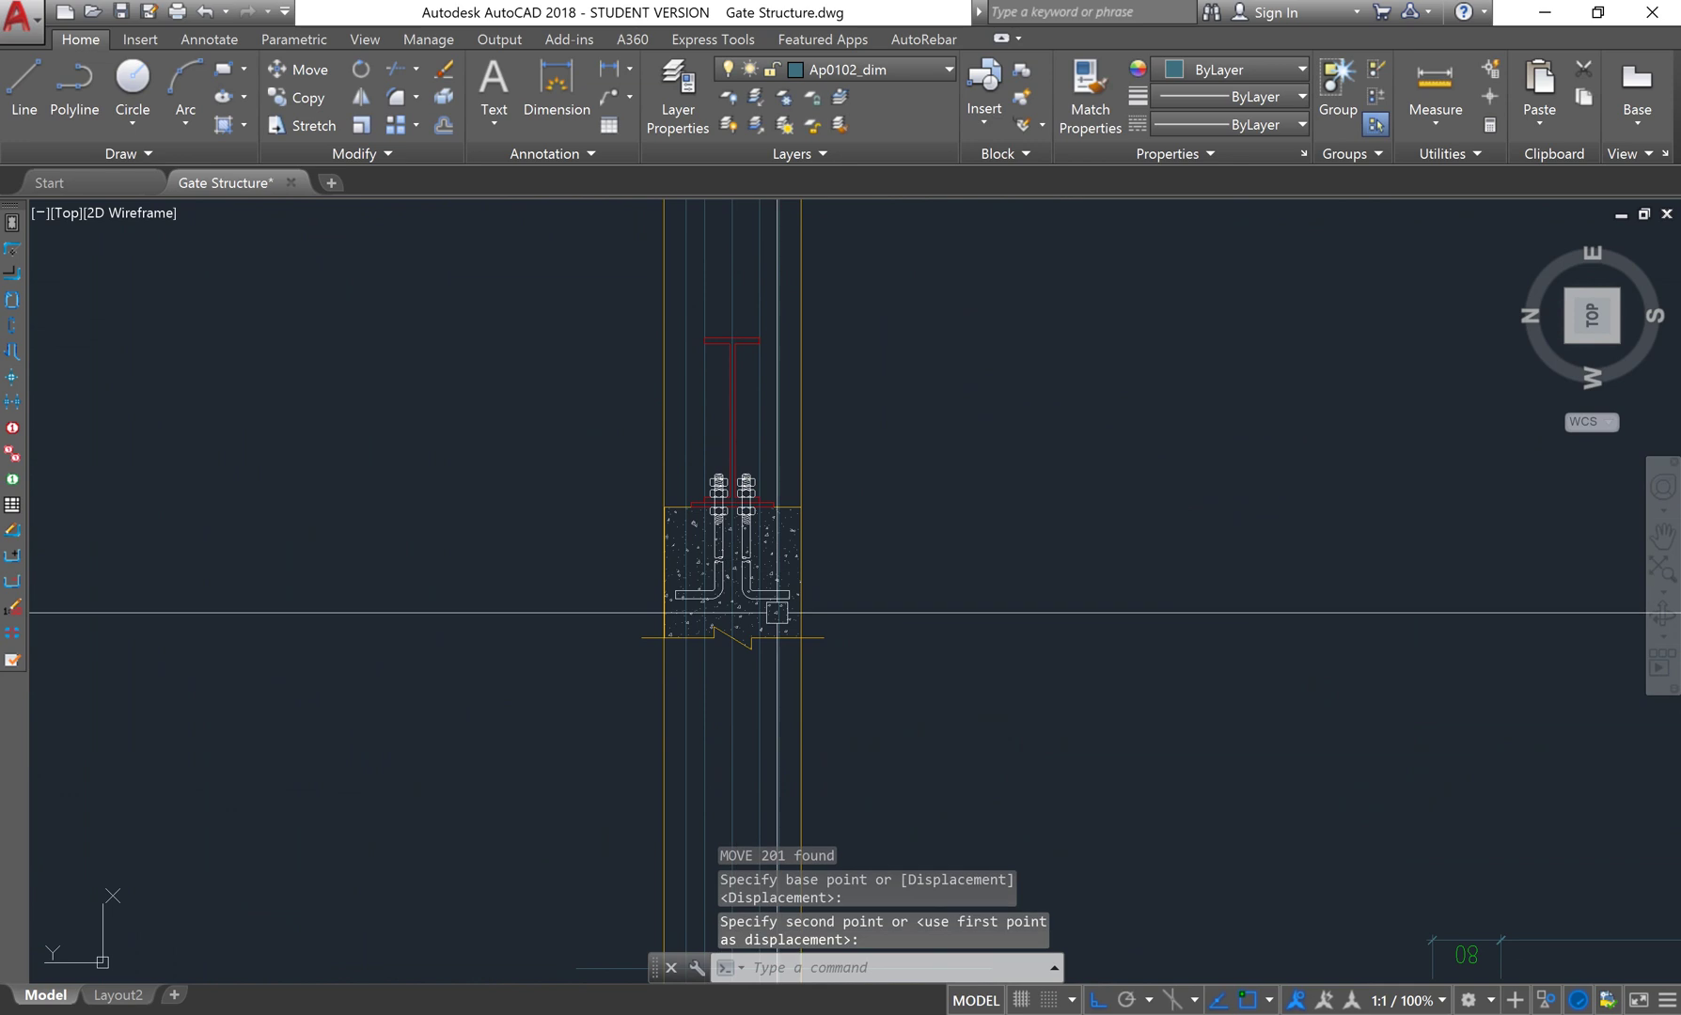
pyautogui.scroll(-2, 871, 506)
pyautogui.scroll(2, 856, 527)
pyautogui.scroll(2, 786, 467)
pyautogui.moveTo(791, 483); pyautogui.dragTo(789, 464, button='middle')
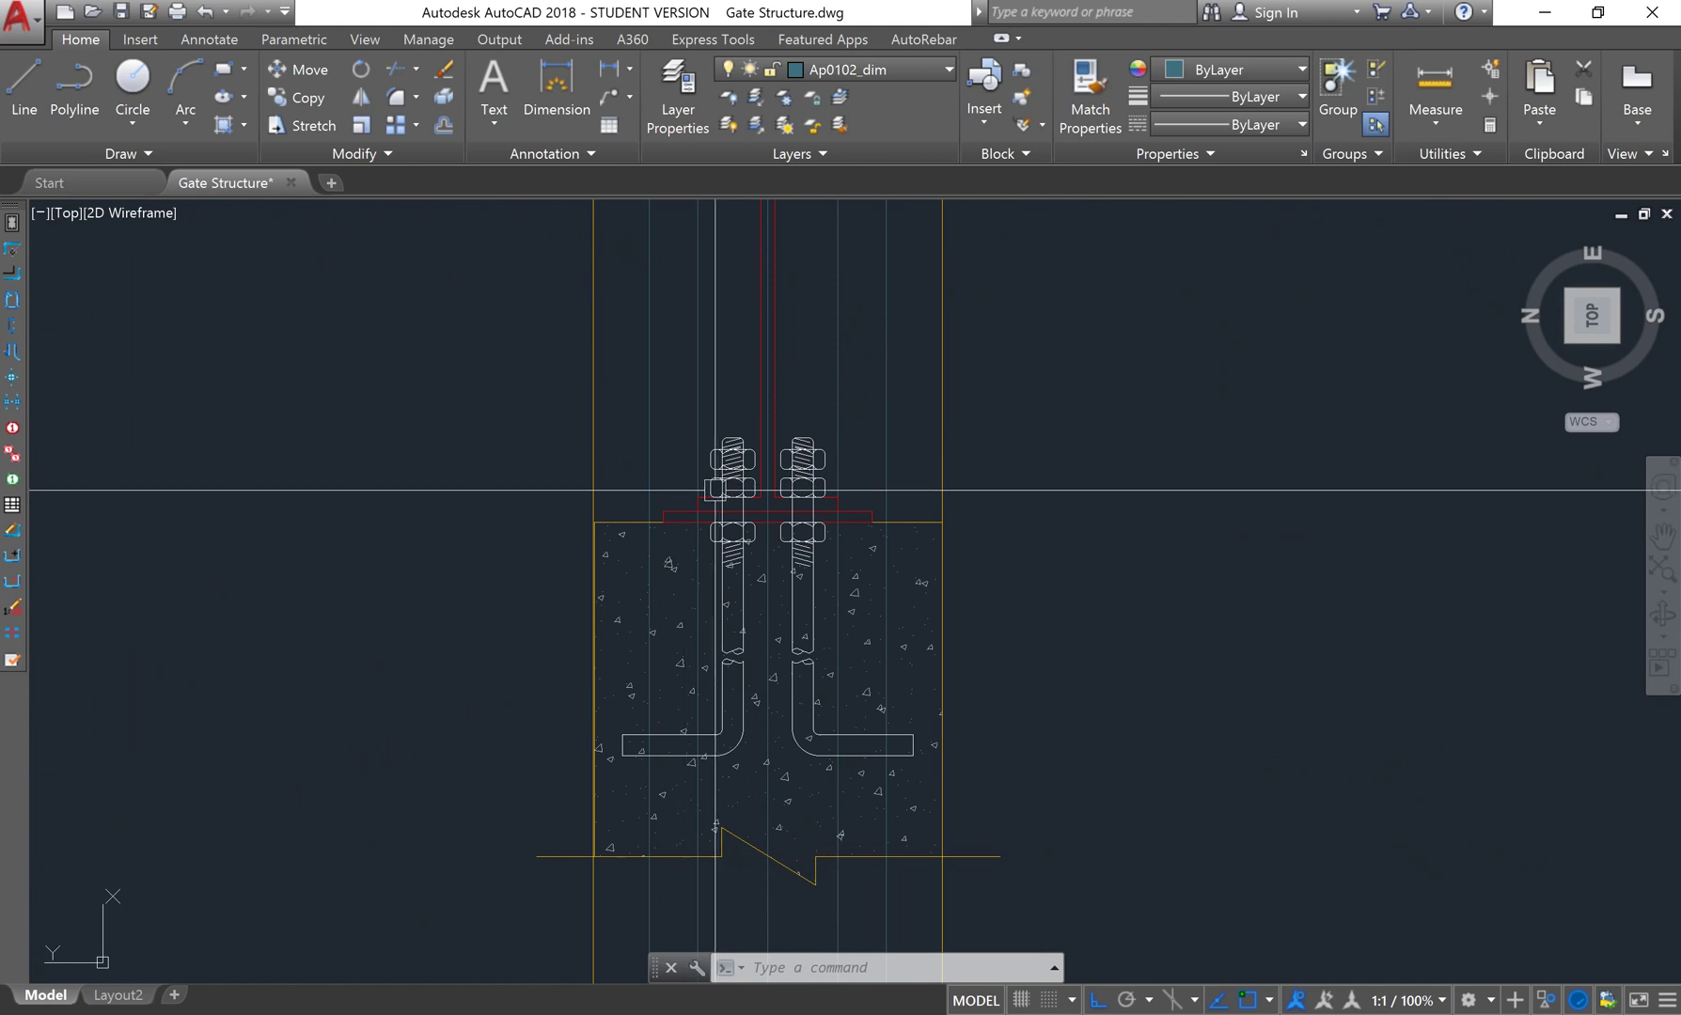
pyautogui.scroll(-2, 738, 495)
pyautogui.scroll(3, 722, 507)
pyautogui.scroll(-3, 724, 503)
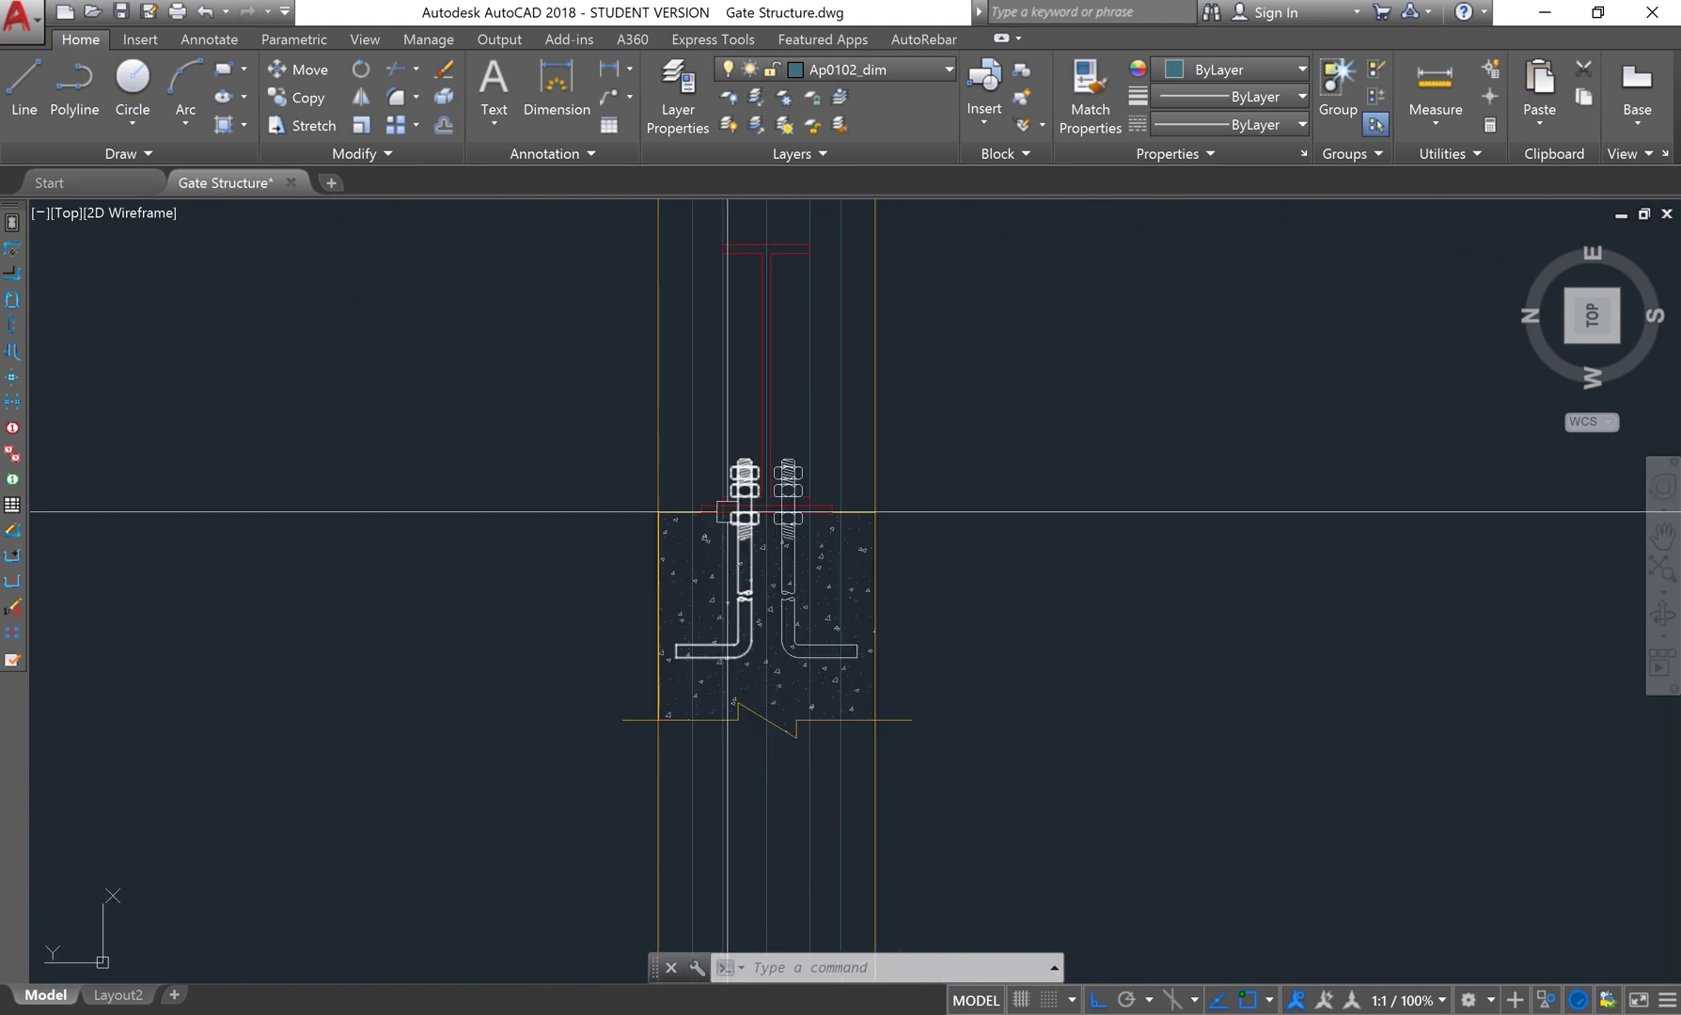
pyautogui.scroll(-3, 728, 409)
pyautogui.scroll(1, 768, 411)
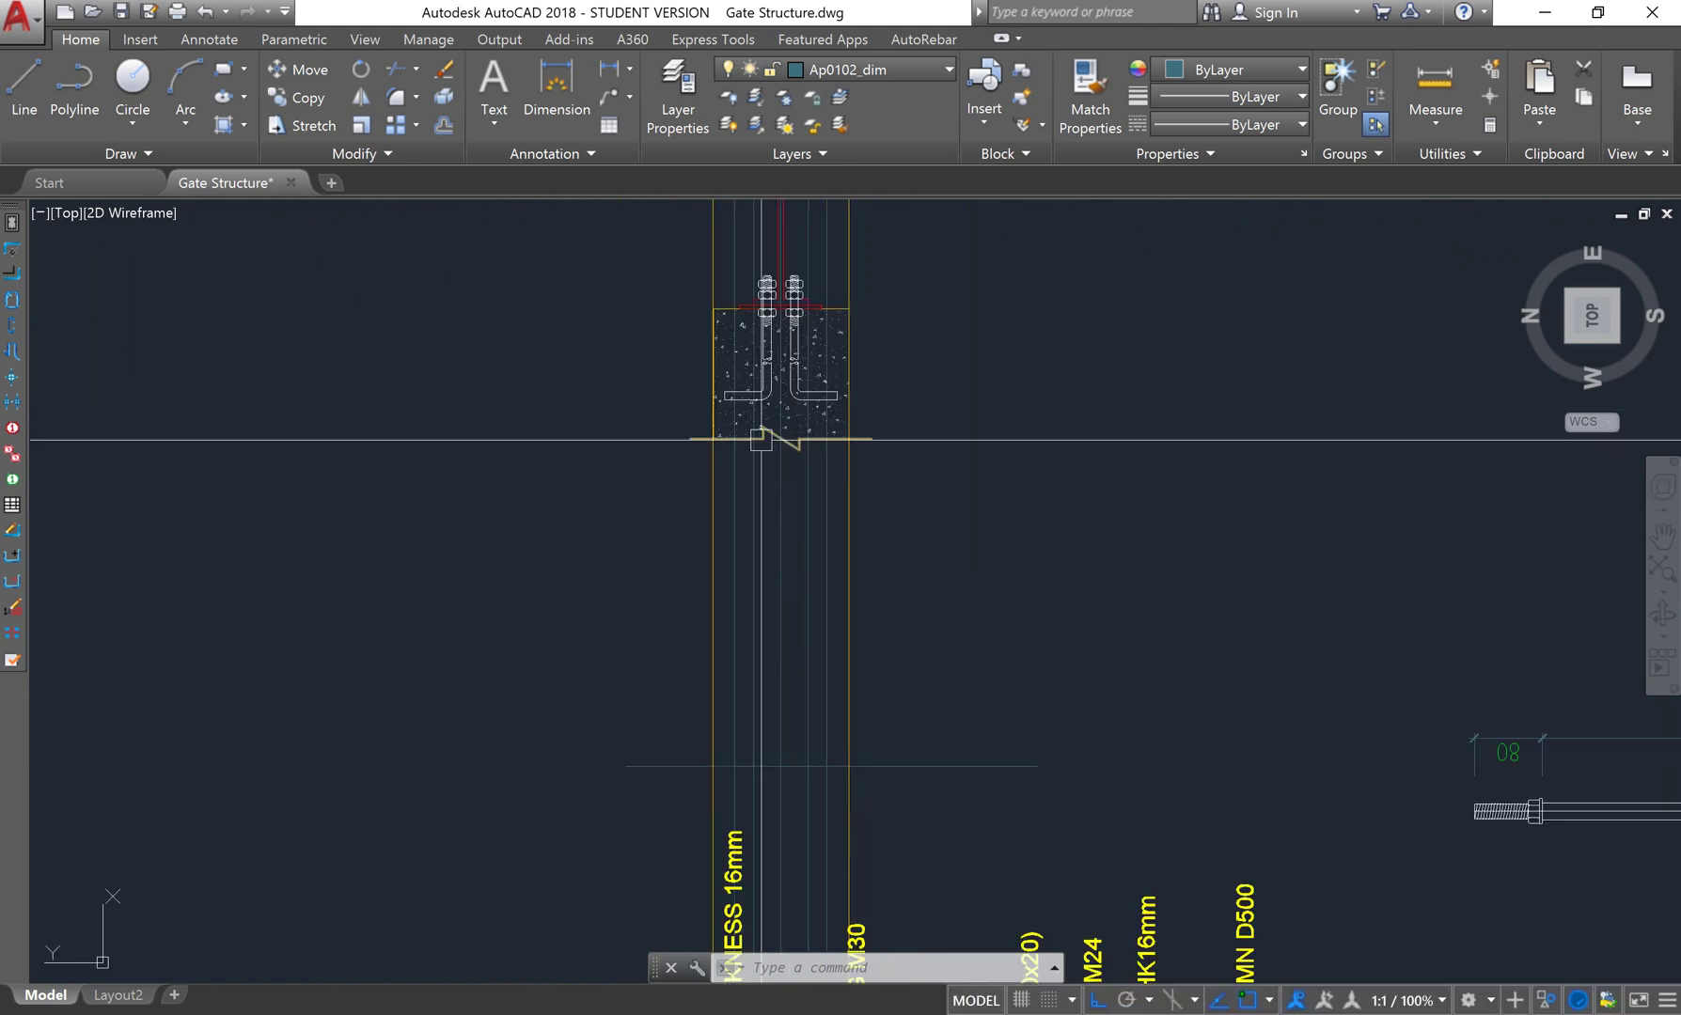
pyautogui.scroll(2, 792, 292)
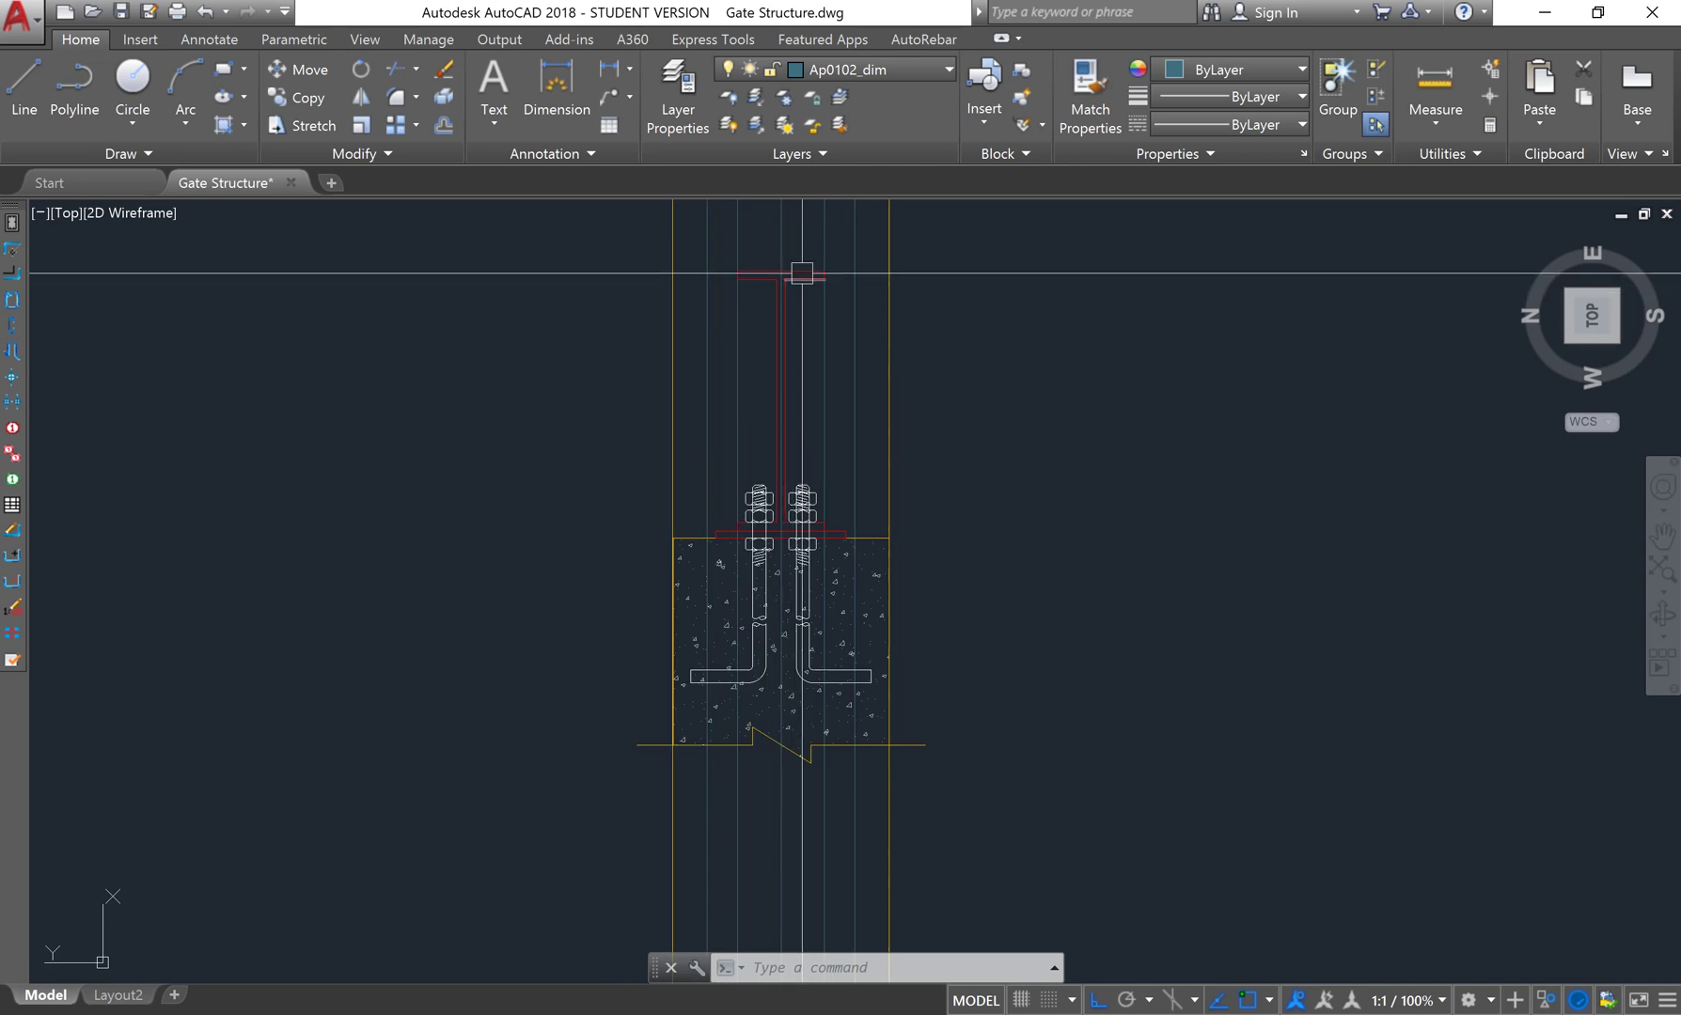
pyautogui.write('layiso')
pyautogui.press('Return')
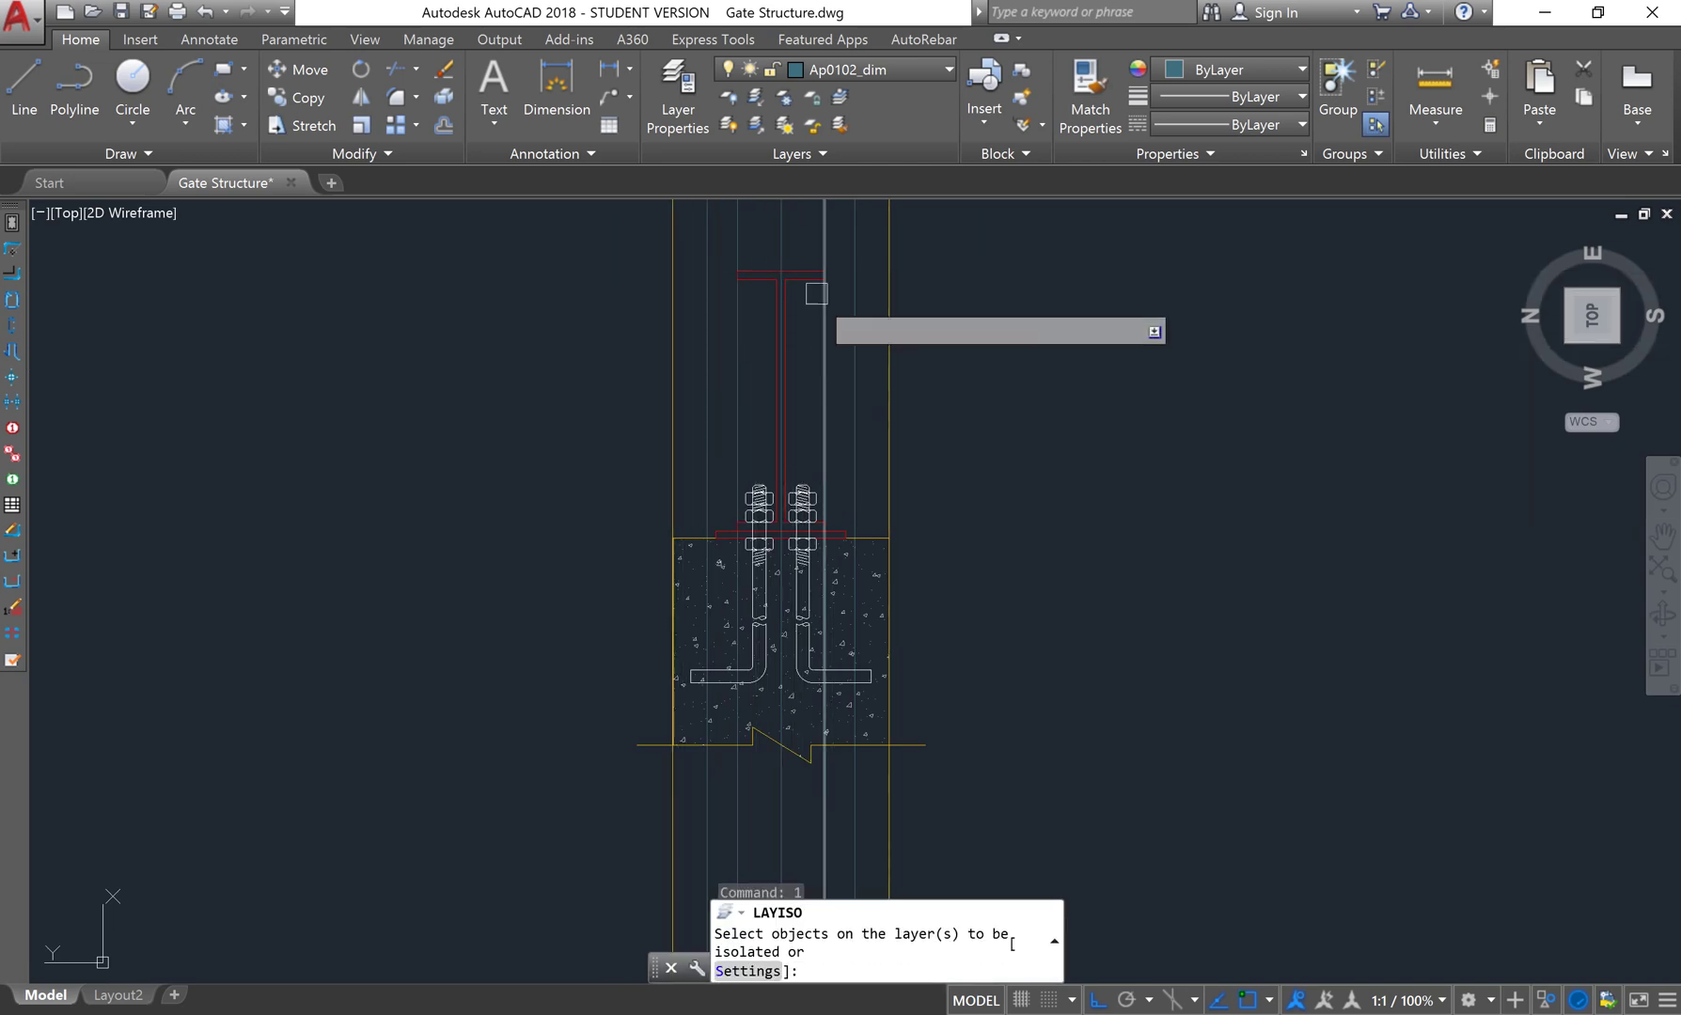
# Isolate layer Ap0401_Reinf and erase the leftover I-section profile lines
pyautogui.press('Return')
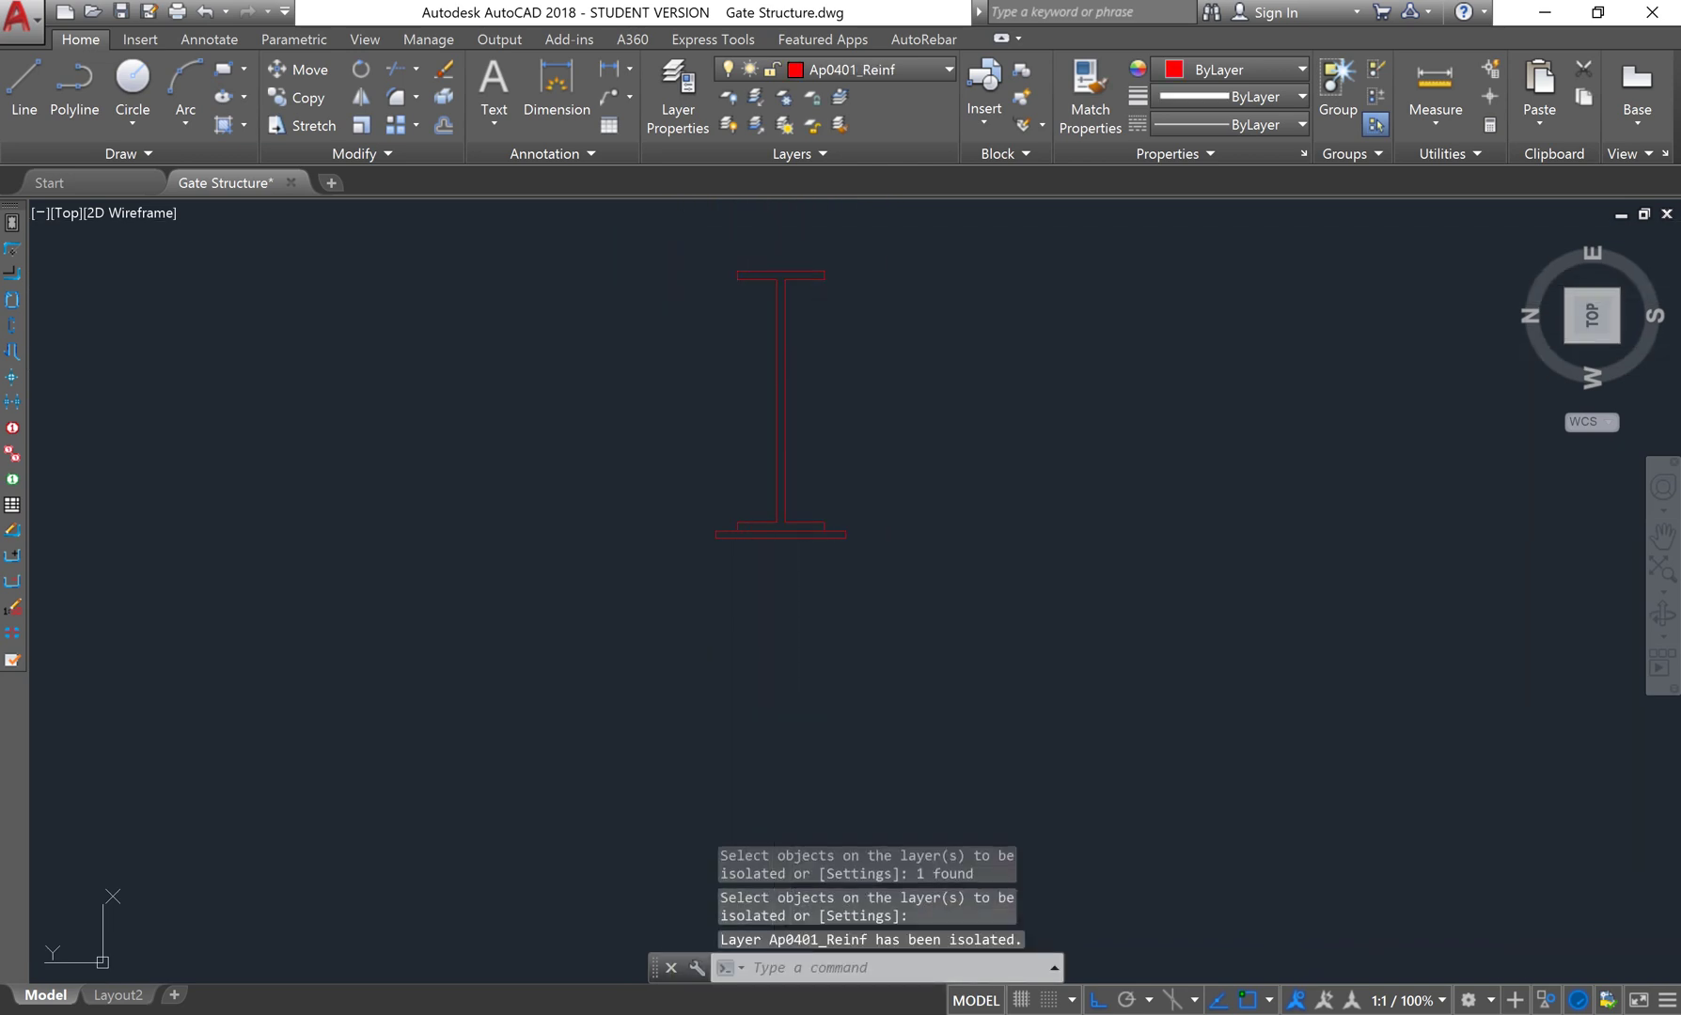
pyautogui.click(670, 221)
pyautogui.scroll(6, 940, 499)
pyautogui.click(862, 570)
pyautogui.moveTo(862, 570); pyautogui.dragTo(1040, 560, button='middle')
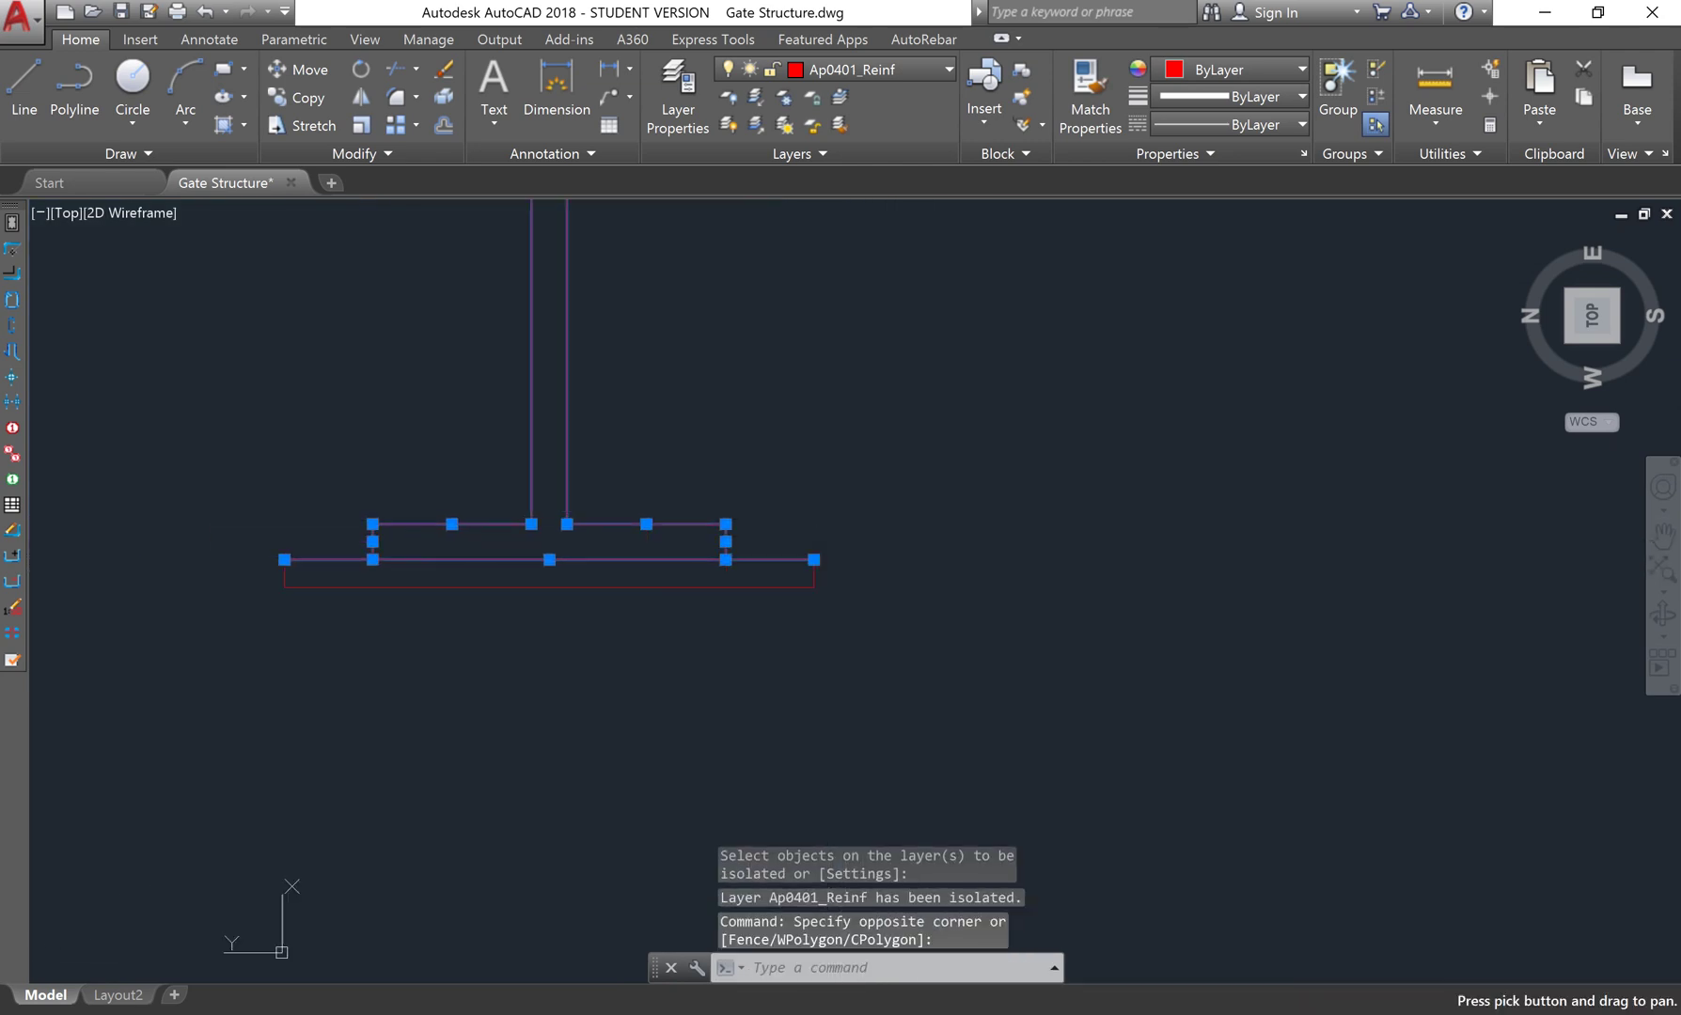
pyautogui.click(769, 558)
pyautogui.moveTo(771, 523); pyautogui.dragTo(850, 486, button='middle')
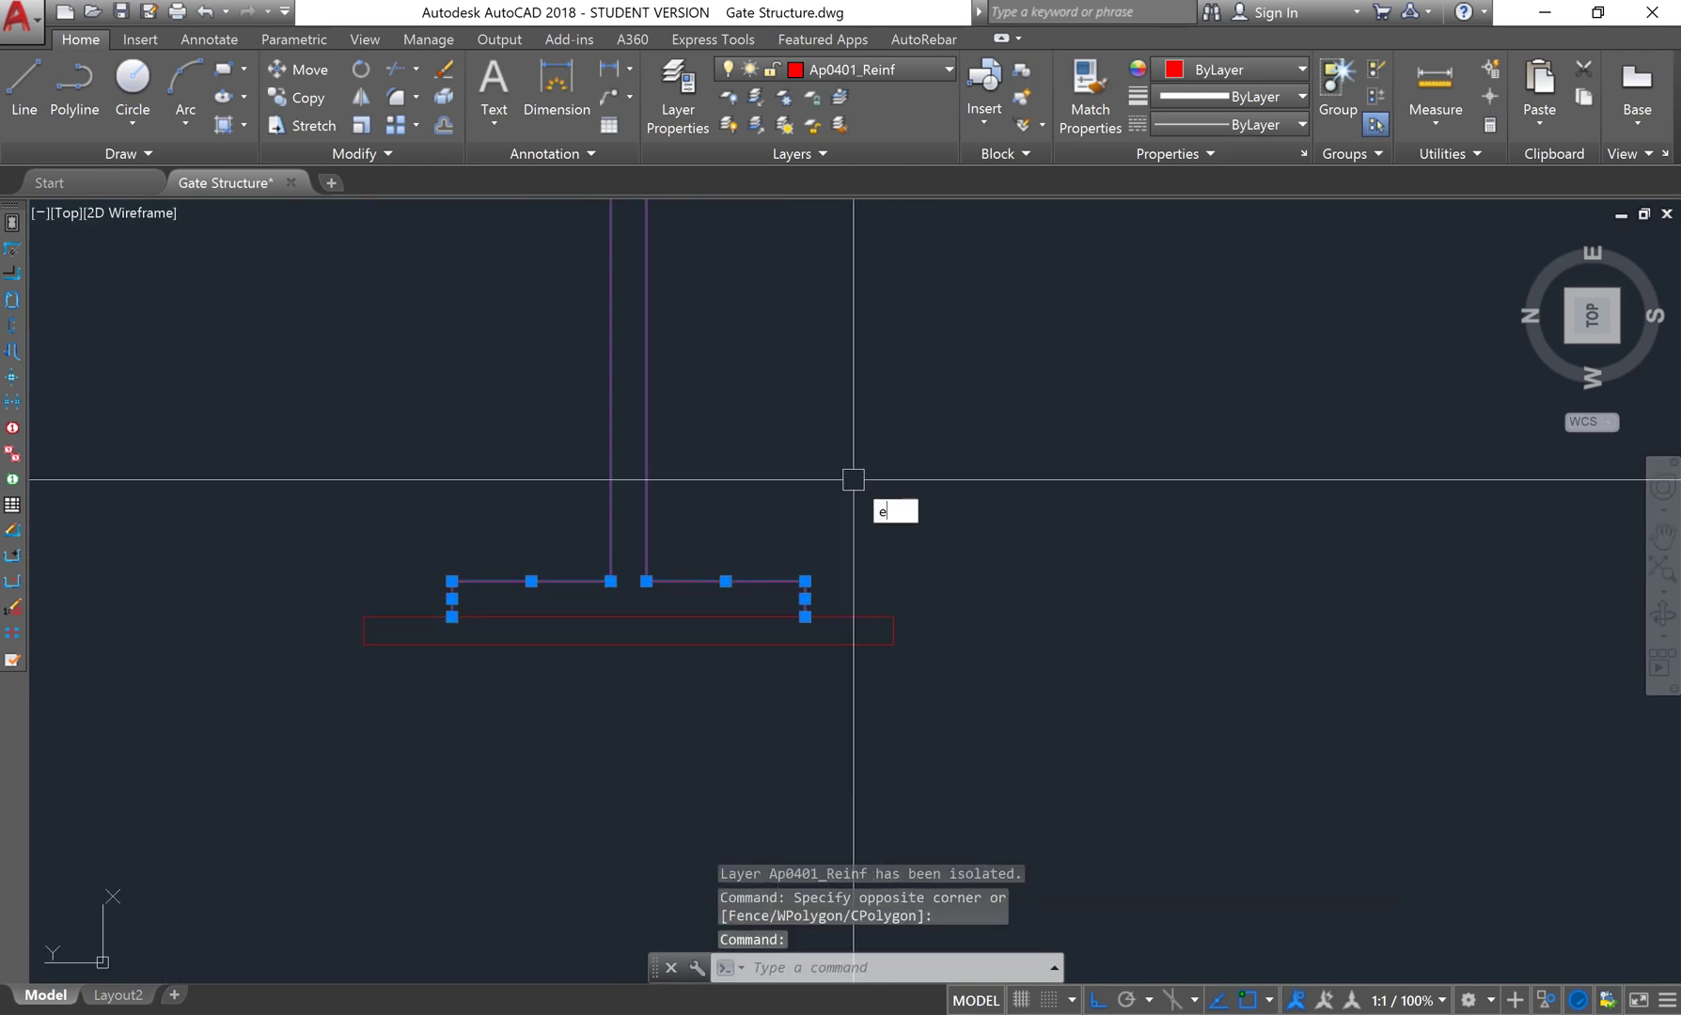
pyautogui.press('Return')
# Turn all layers back on and select the right anchor bolt
pyautogui.write('LAYON')
pyautogui.press('Return')
pyautogui.scroll(-3, 865, 467)
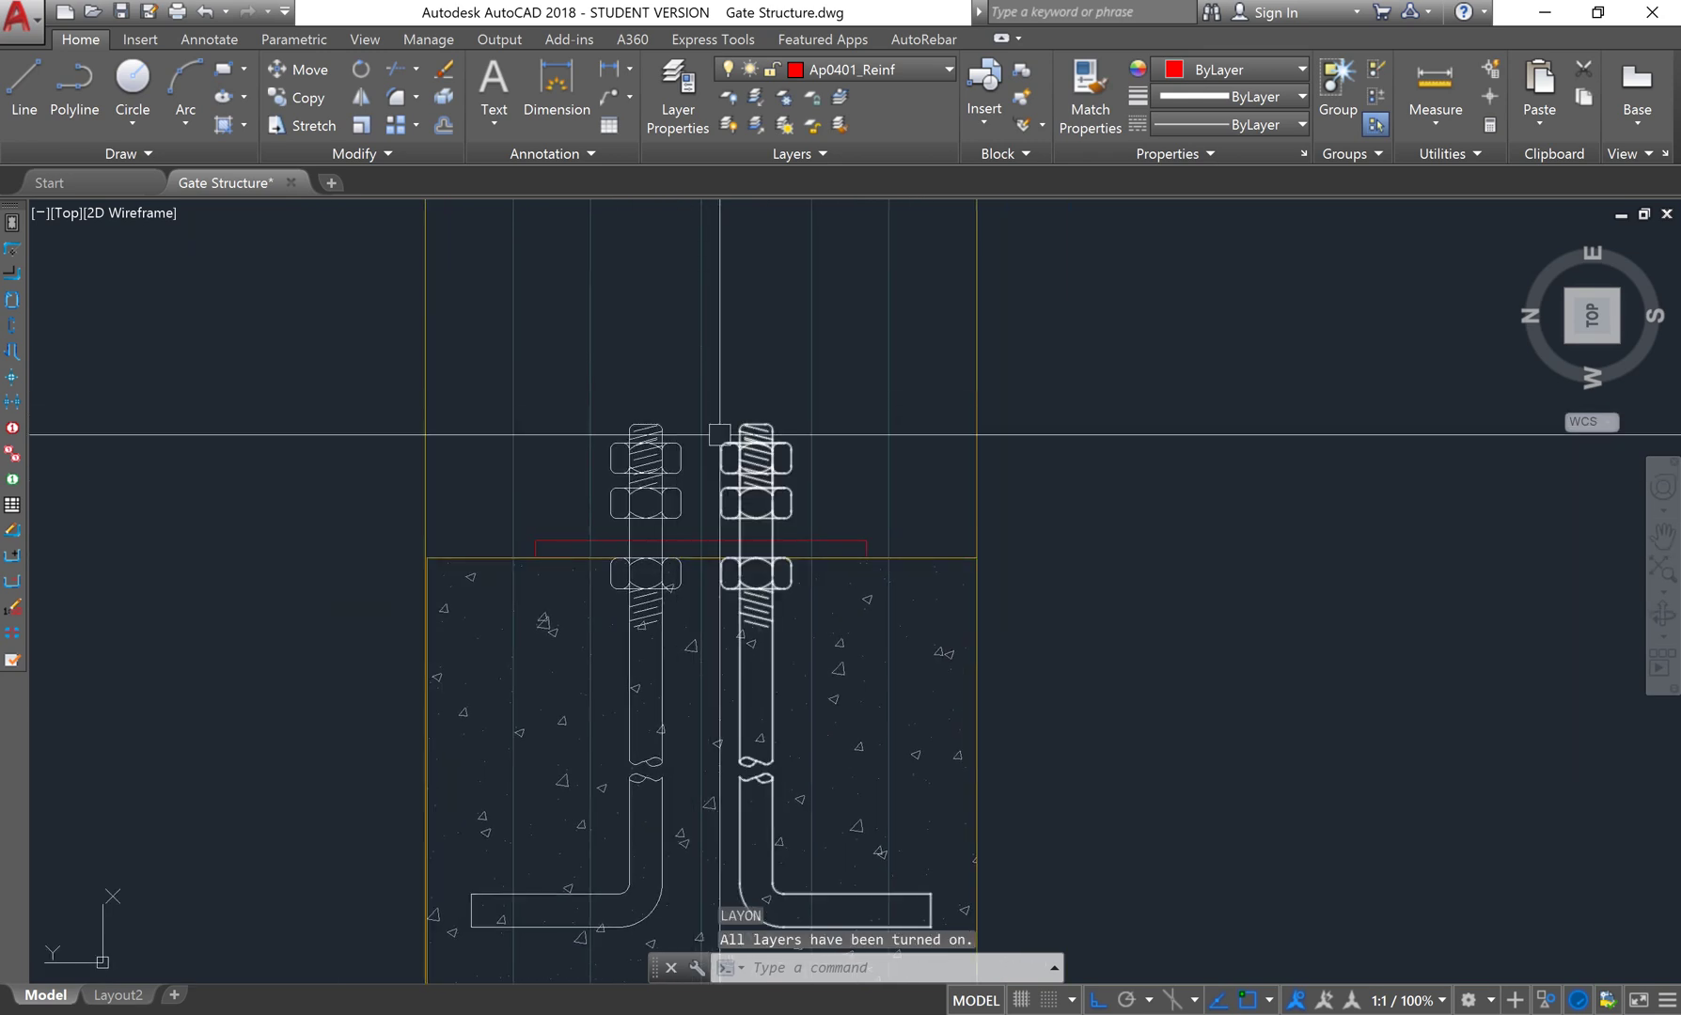
pyautogui.click(741, 442)
pyautogui.moveTo(738, 440); pyautogui.dragTo(769, 420, button='middle')
# Move the right anchor bolt using a Mid Between 2 Points base point over the base plate
pyautogui.write('m')
pyautogui.press('Return')
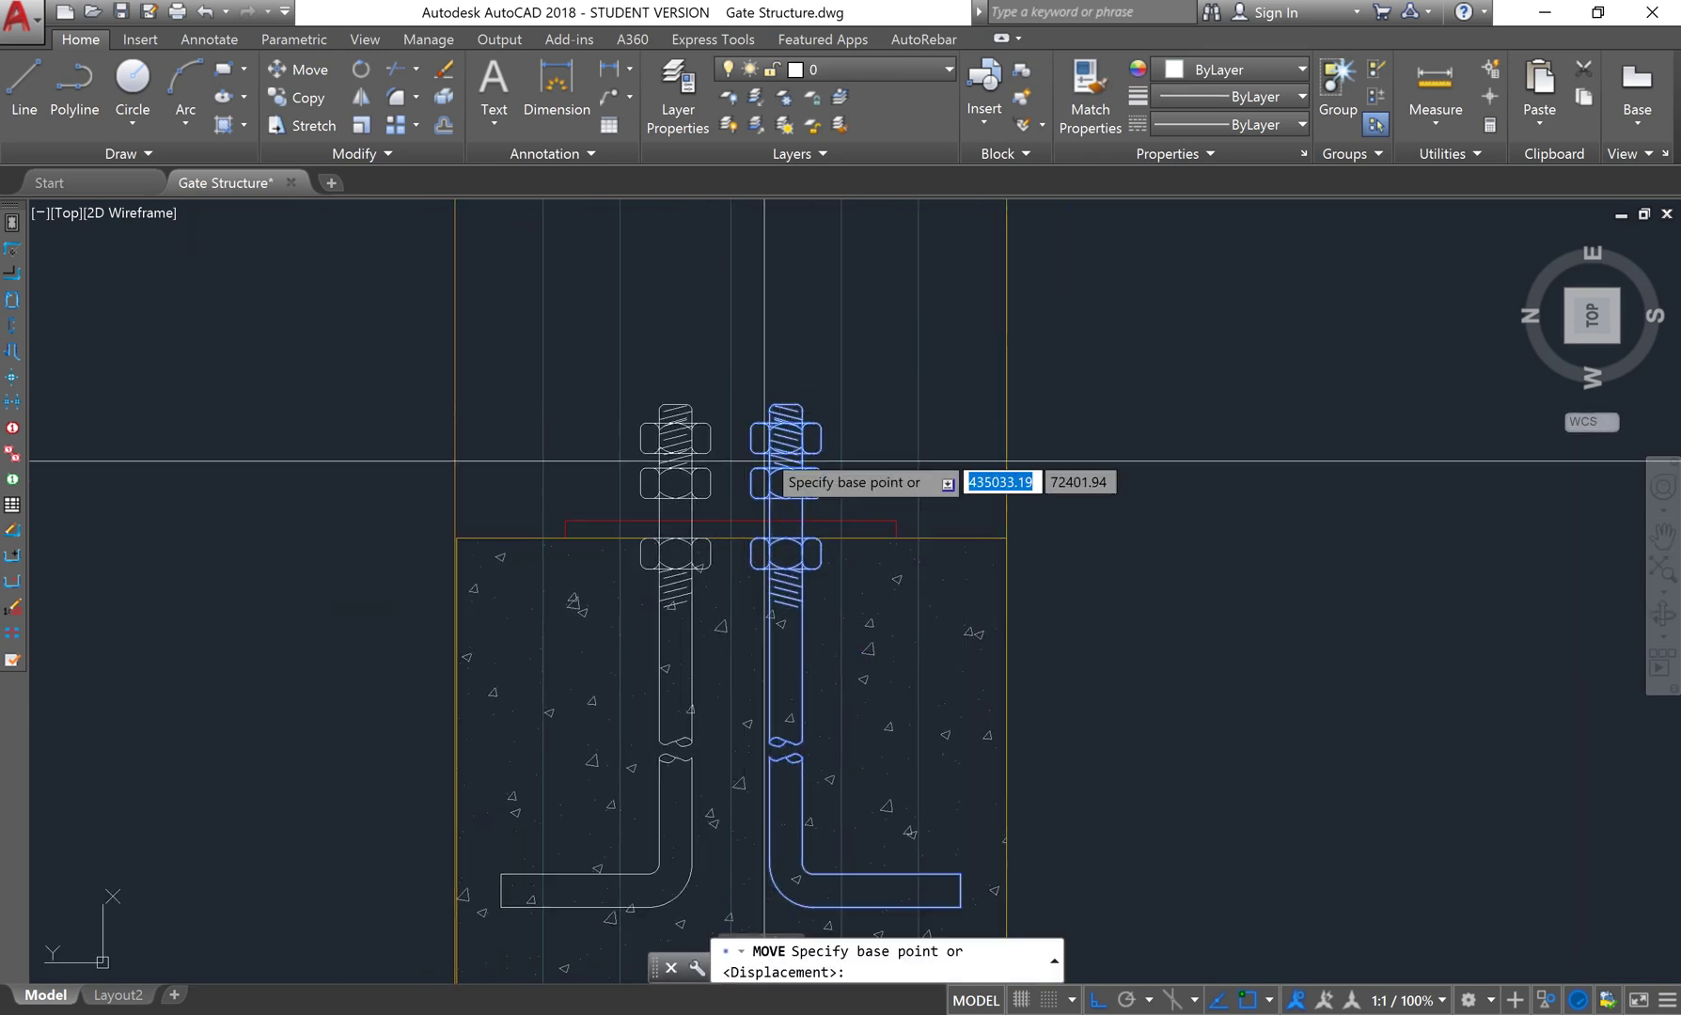
pyautogui.scroll(2, 775, 470)
pyautogui.scroll(2, 809, 508)
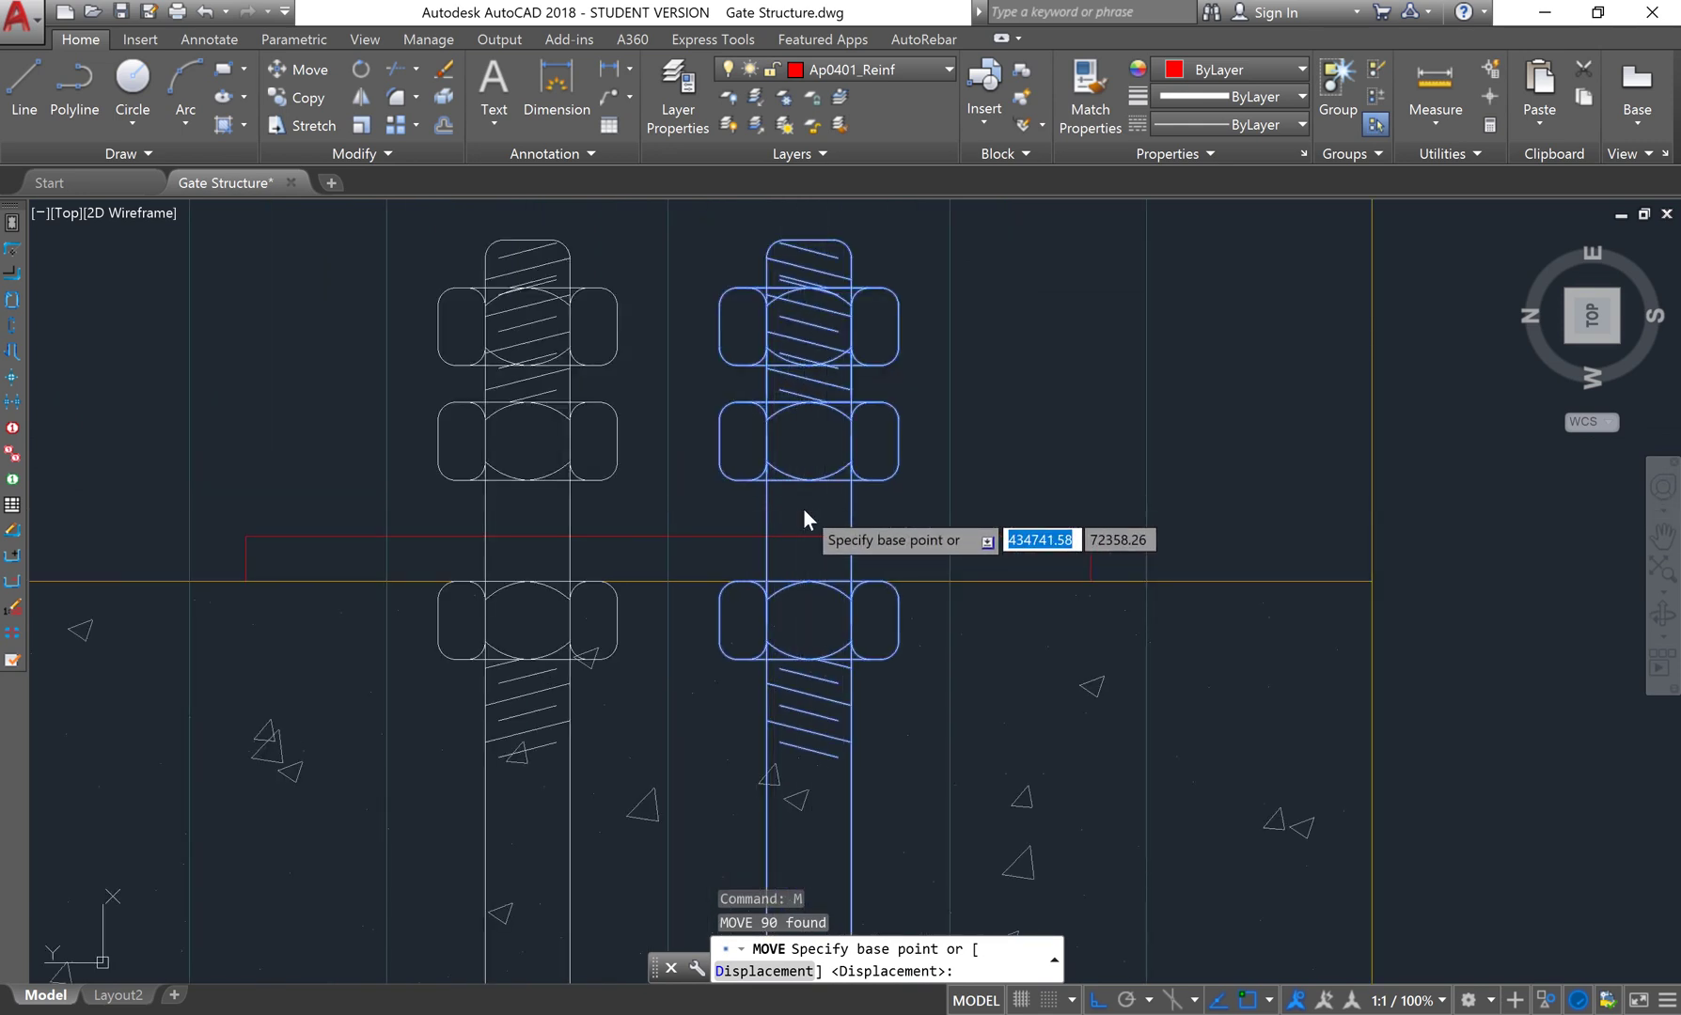
pyautogui.keyDown('shift'); pyautogui.rightClick(805, 516); pyautogui.keyUp('shift')
pyautogui.click(884, 568)
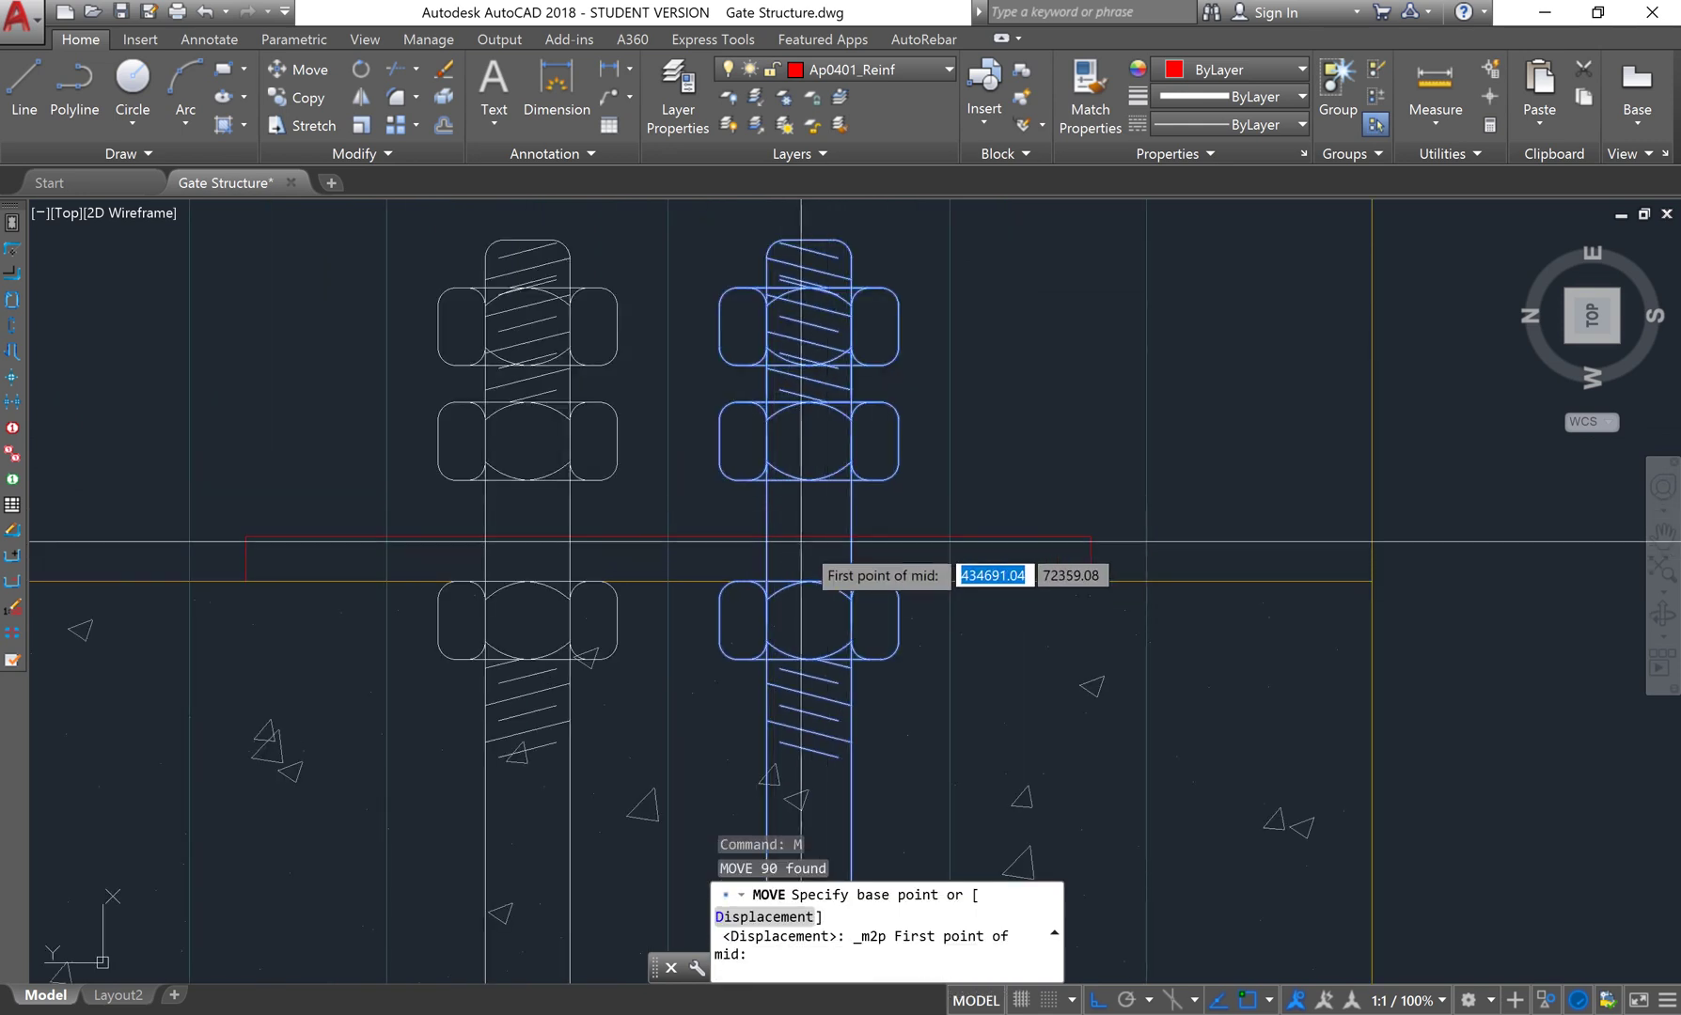
pyautogui.click(767, 536)
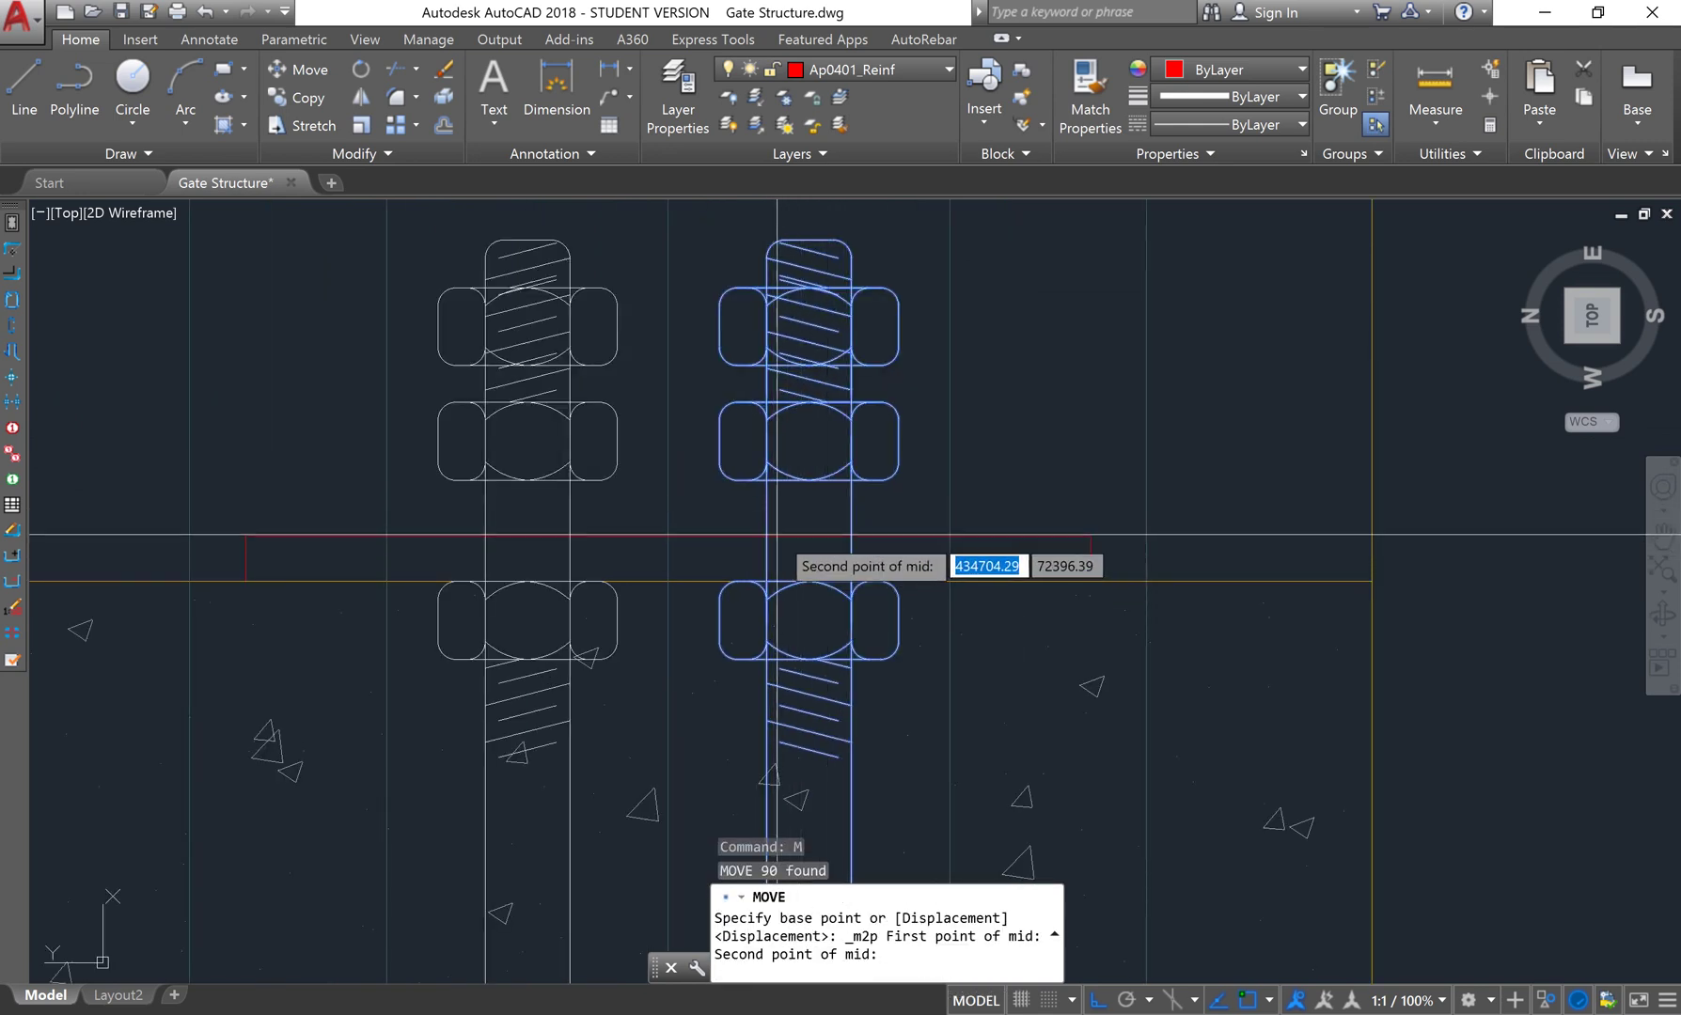
pyautogui.click(851, 537)
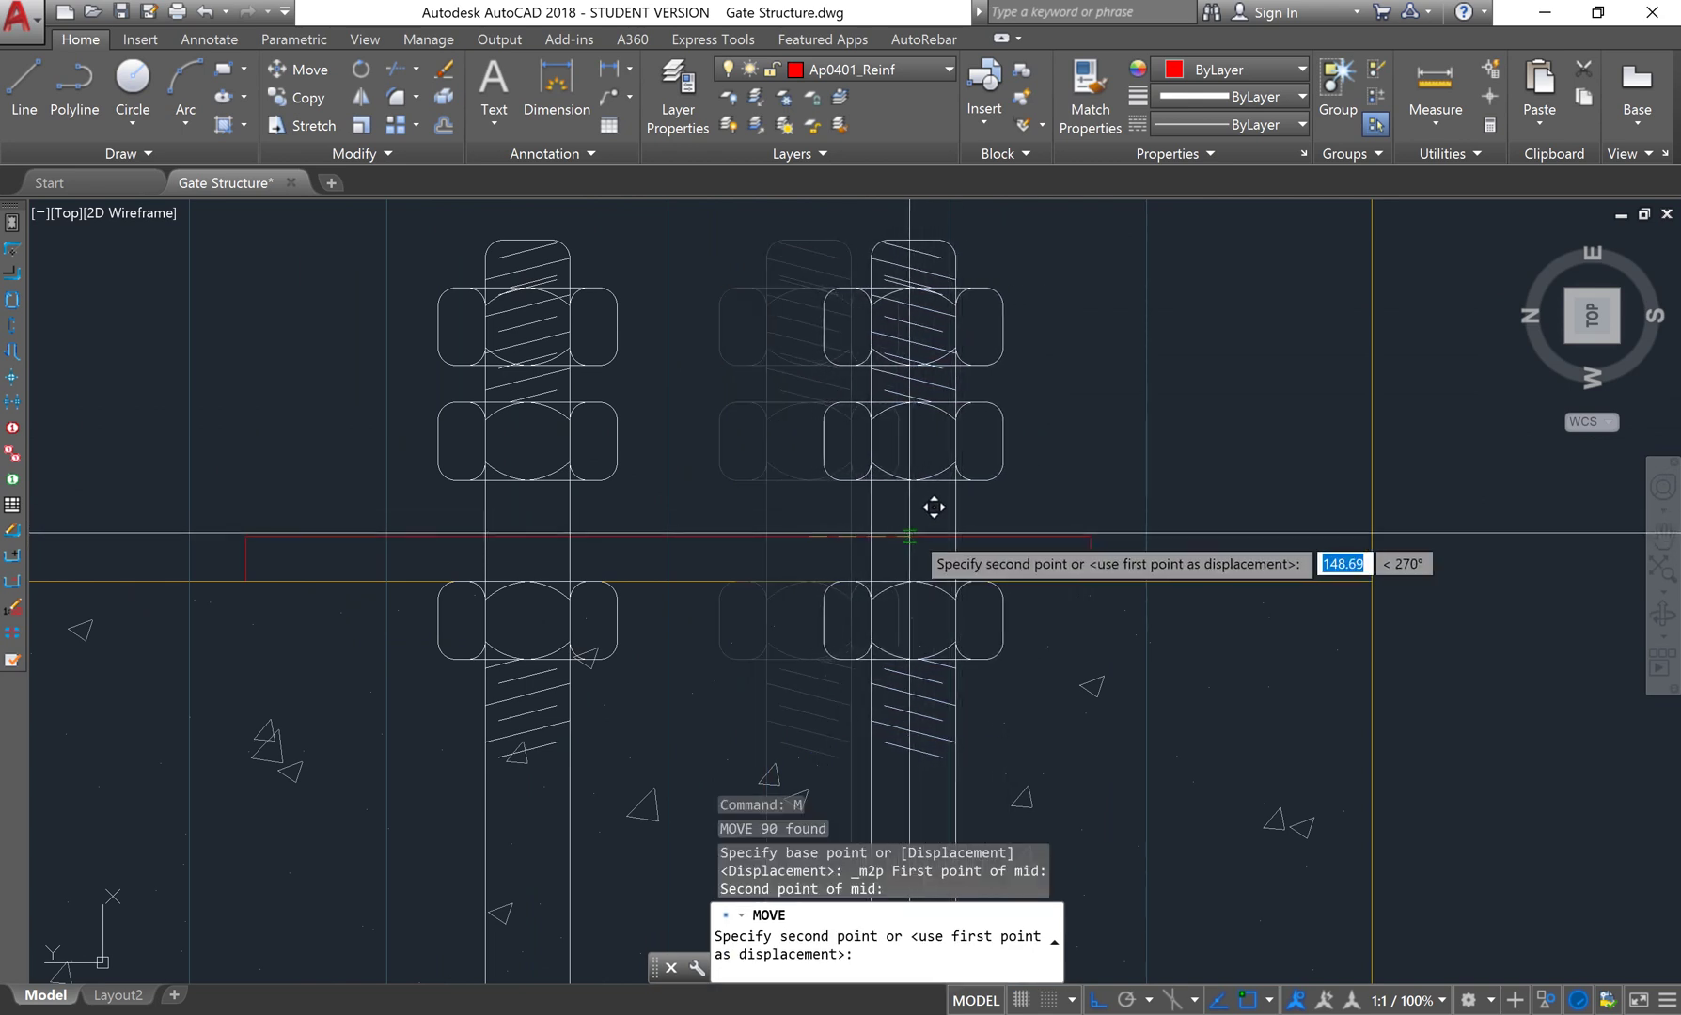
pyautogui.click(908, 533)
pyautogui.scroll(-2, 886, 522)
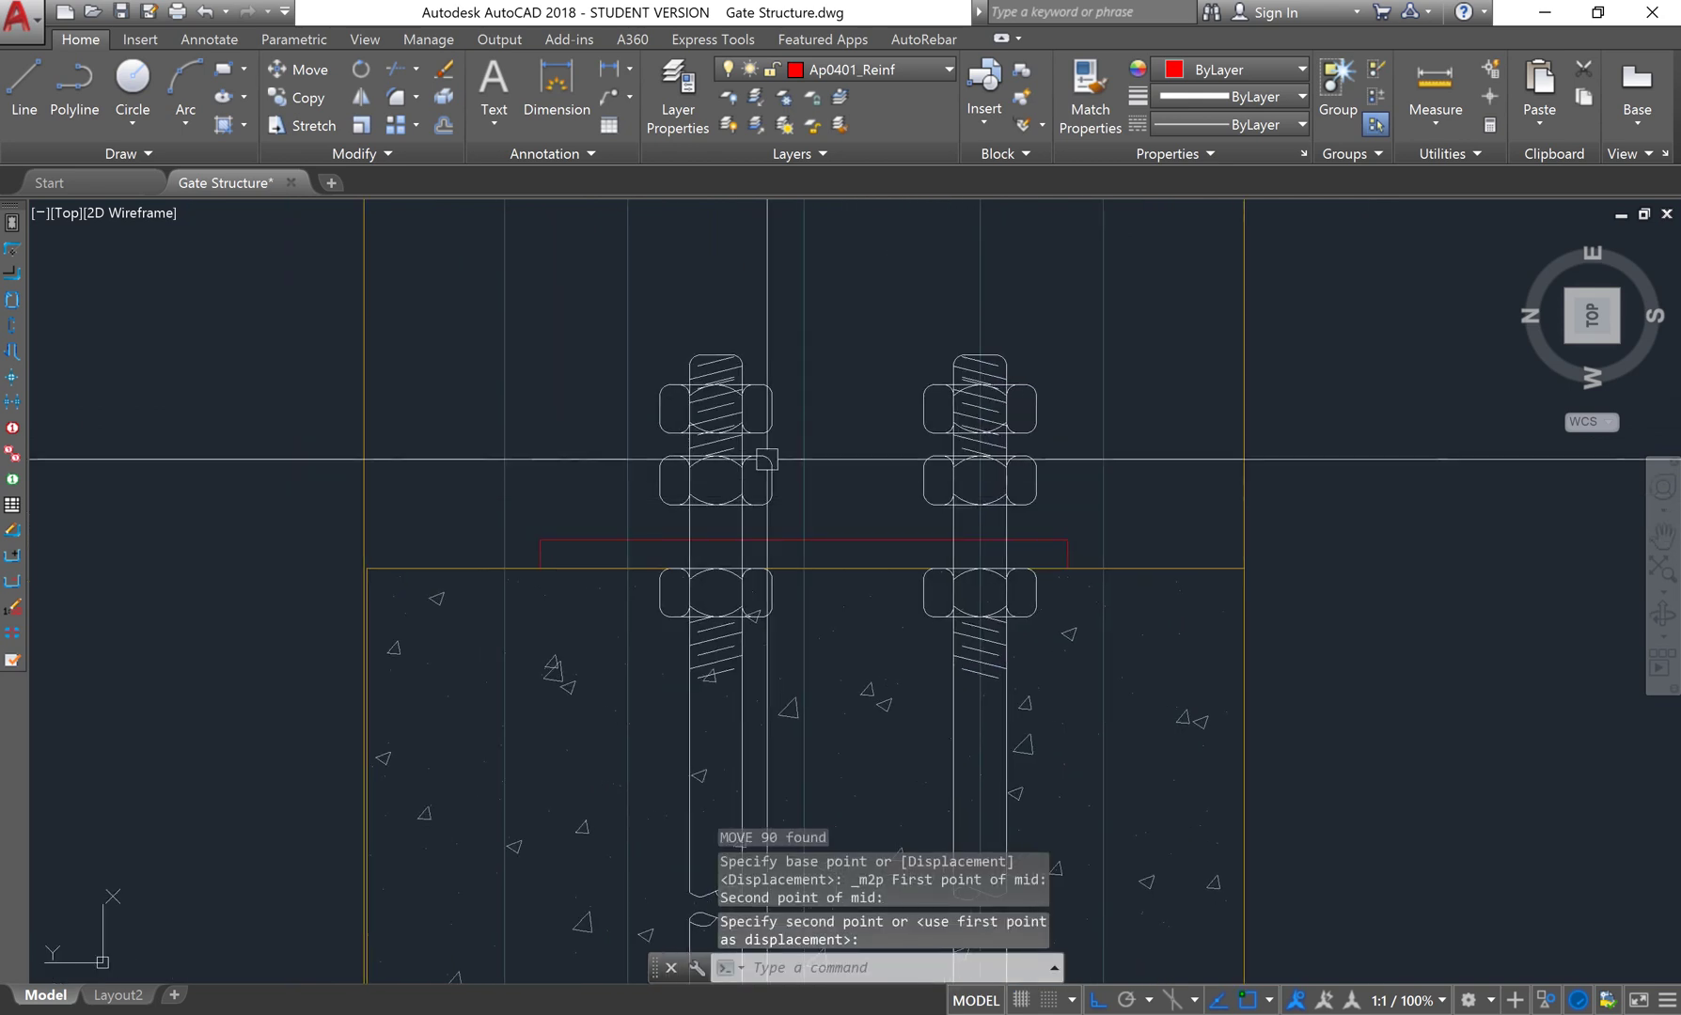
# Move the left anchor bolt the same way, using Mid Between 2 Points, into the pedestal
pyautogui.click(739, 429)
pyautogui.press('Return')
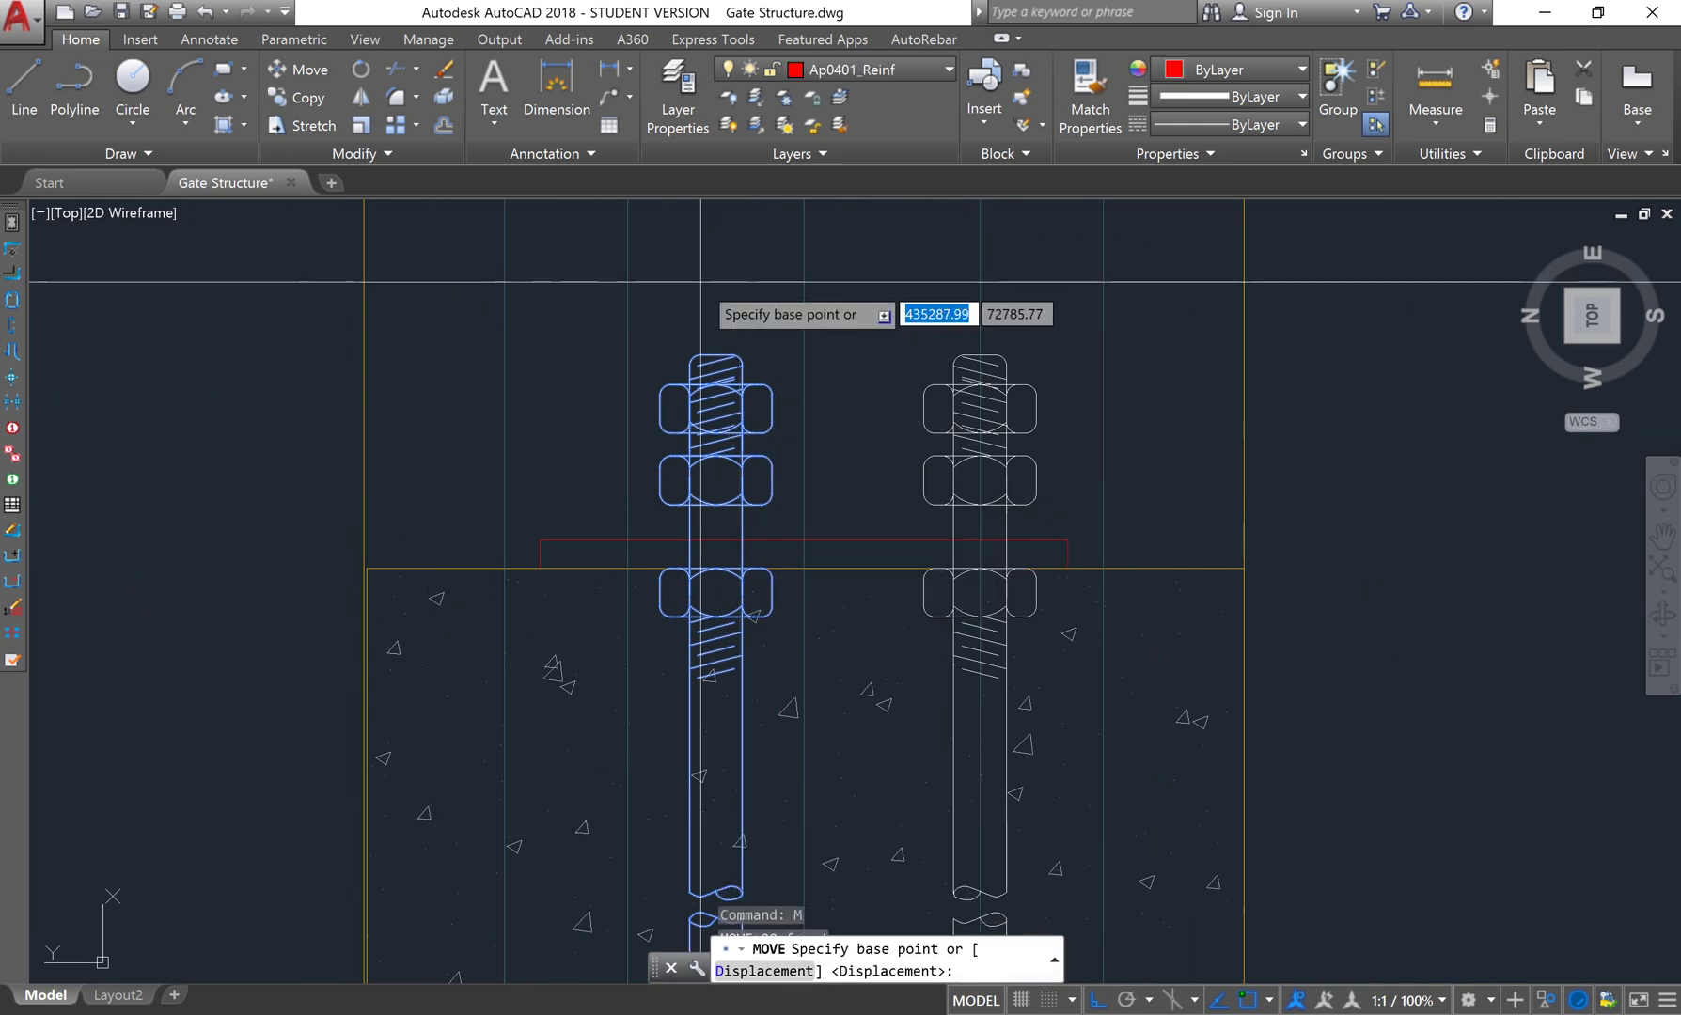
pyautogui.keyDown('shift'); pyautogui.rightClick(701, 282); pyautogui.keyUp('shift')
pyautogui.click(782, 343)
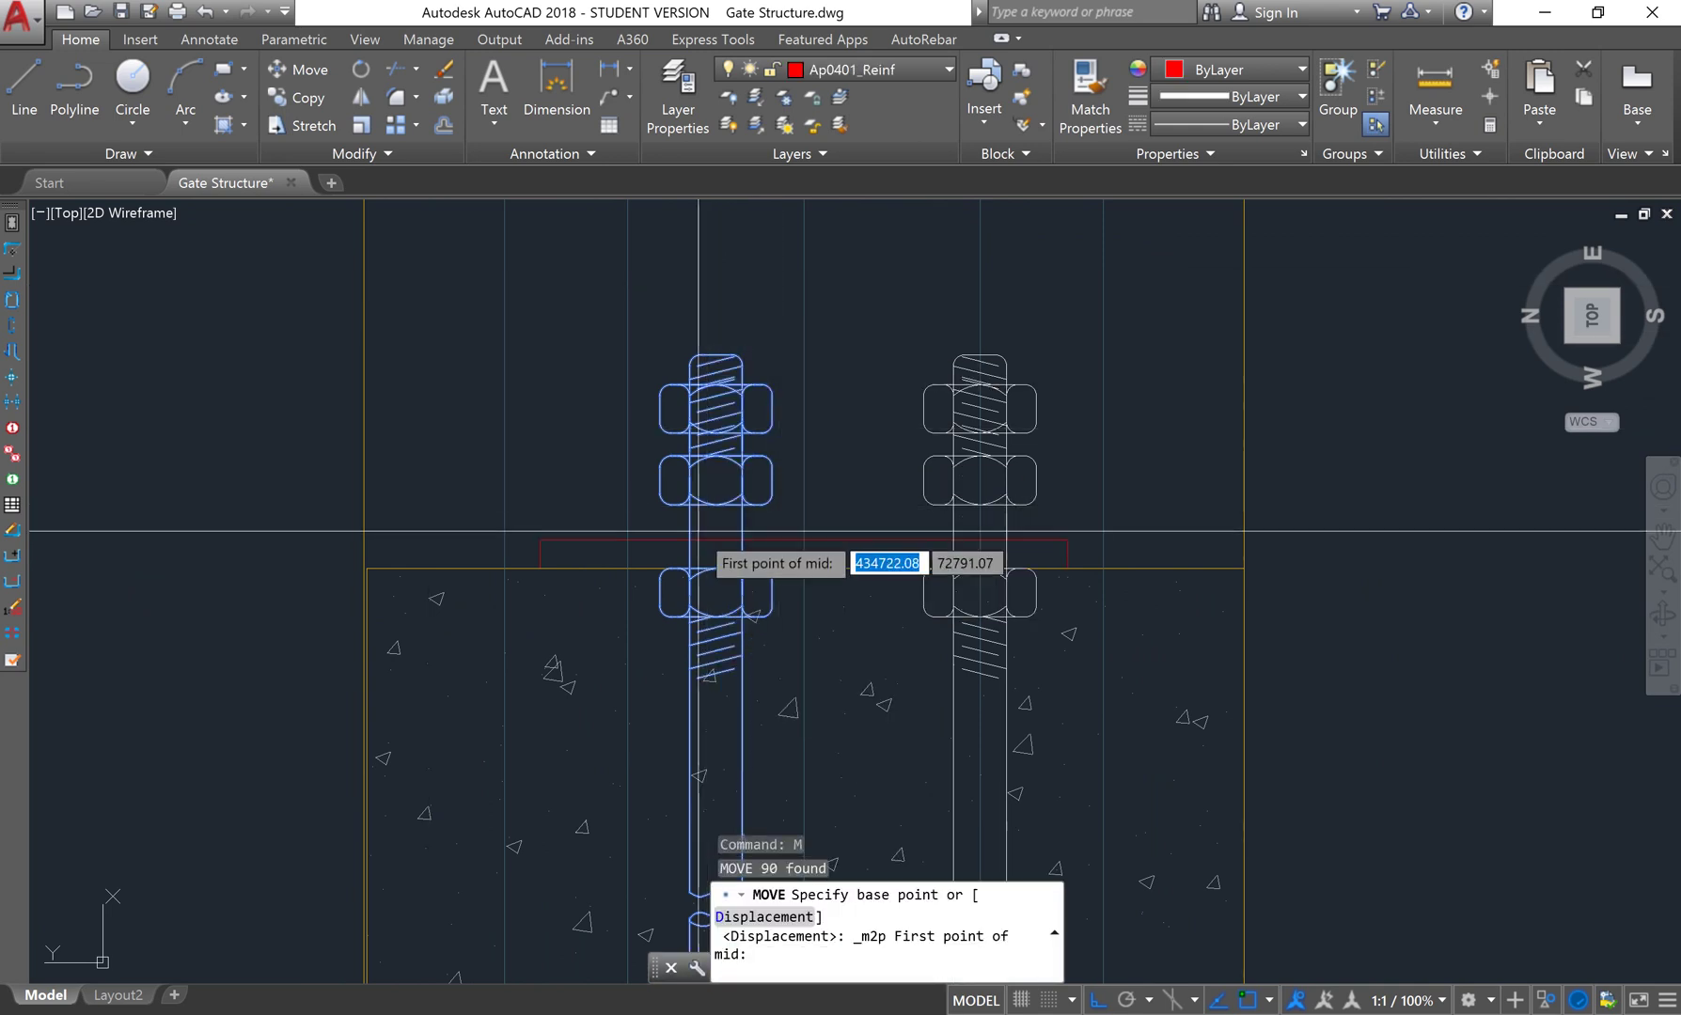
pyautogui.scroll(4, 695, 535)
pyautogui.click(696, 518)
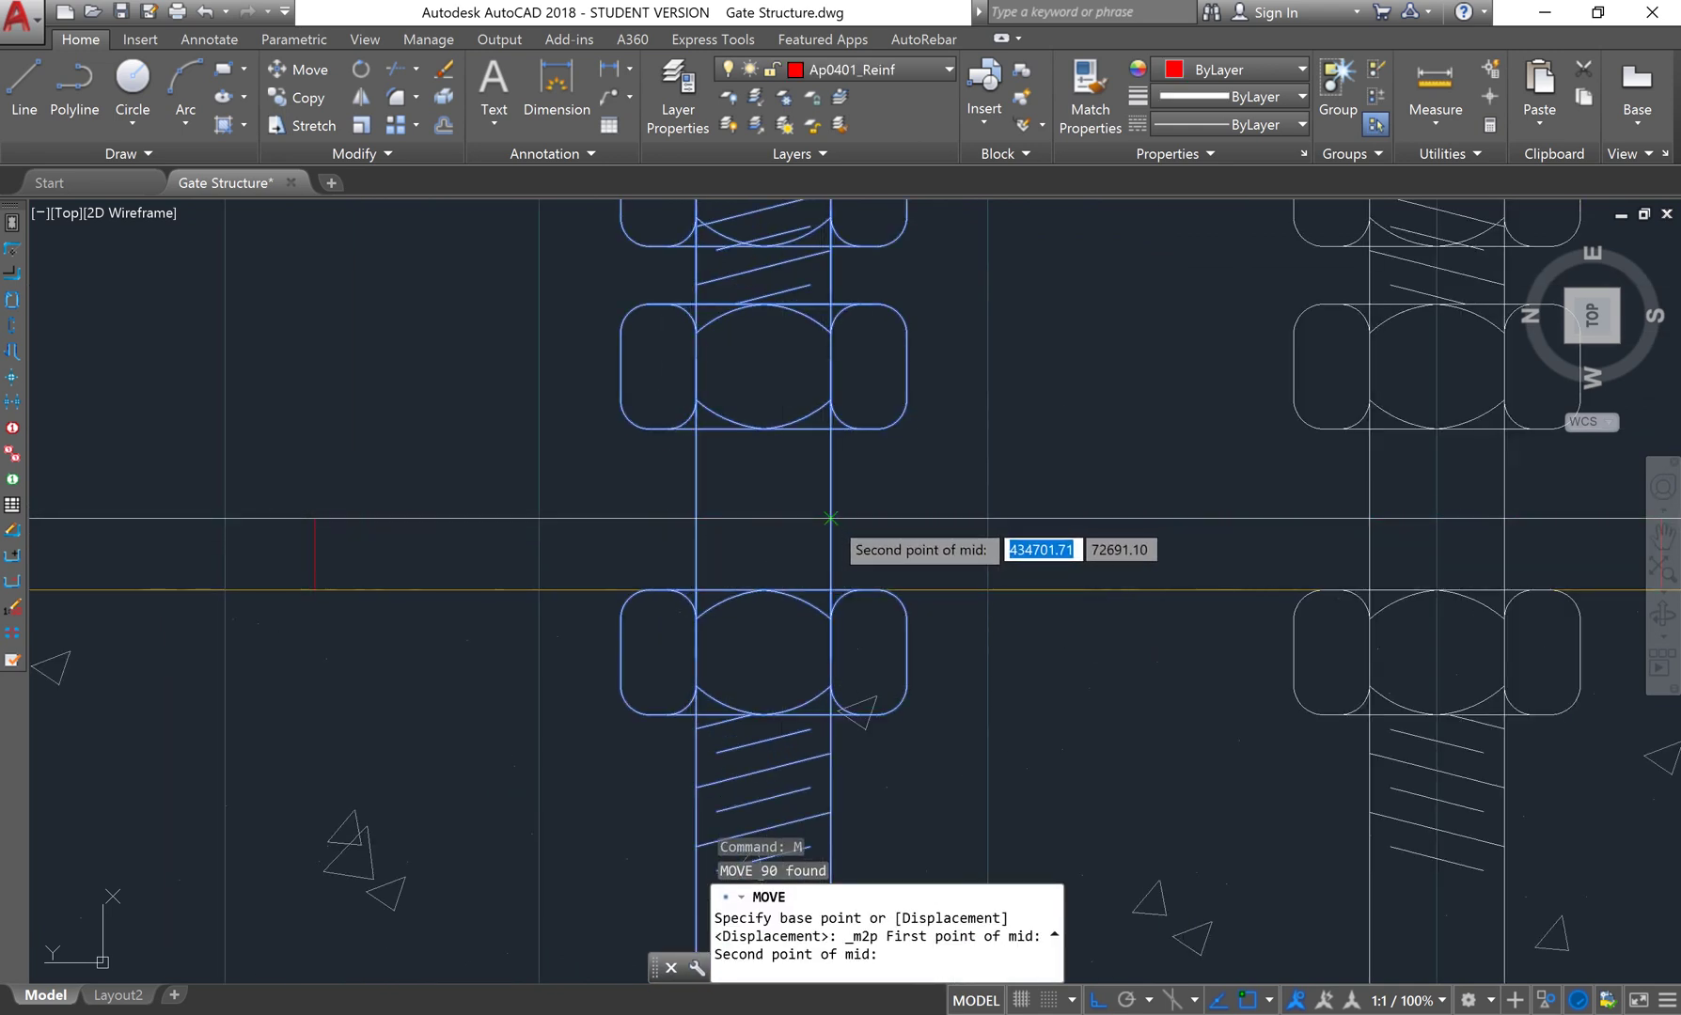
pyautogui.click(831, 518)
pyautogui.scroll(-3, 630, 488)
pyautogui.scroll(-2, 823, 520)
pyautogui.scroll(-3, 764, 487)
pyautogui.moveTo(800, 413)
pyautogui.mouseDown(button='middle')
pyautogui.moveTo(867, 438)
pyautogui.moveTo(668, 367)
pyautogui.moveTo(762, 476)
pyautogui.mouseUp(button='middle')
pyautogui.click(876, 496)
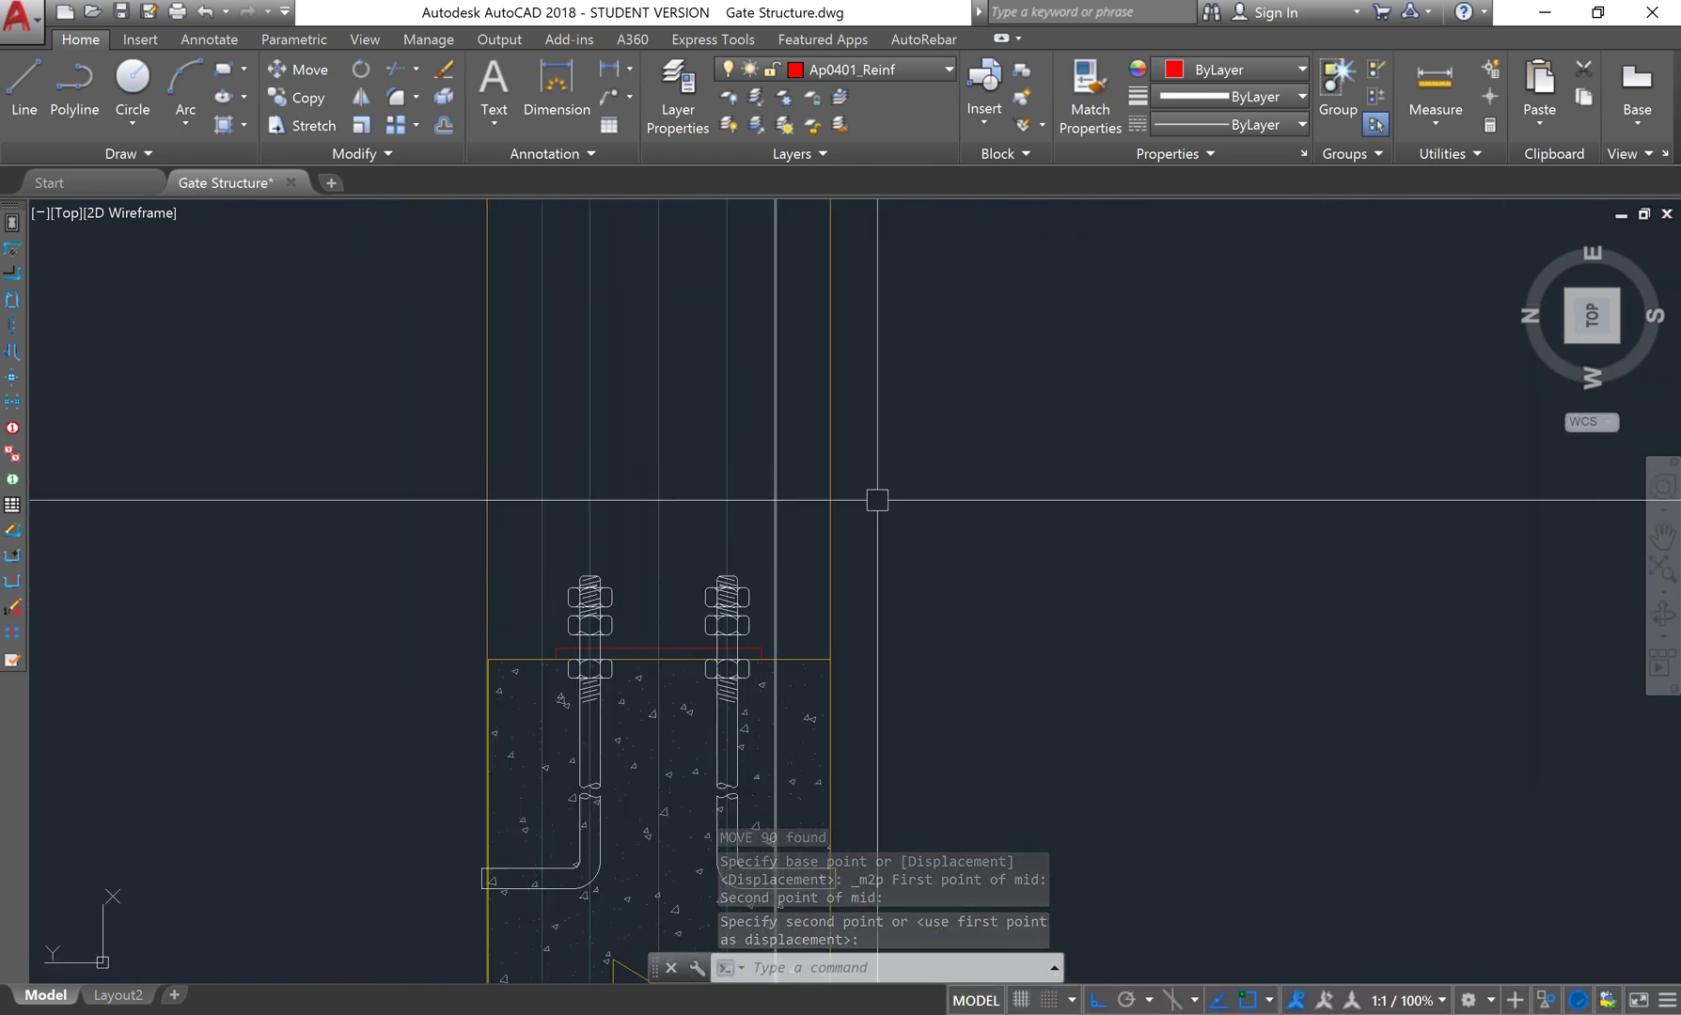
# Erase the eight vertical construction lines around the bolts
pyautogui.click(516, 366)
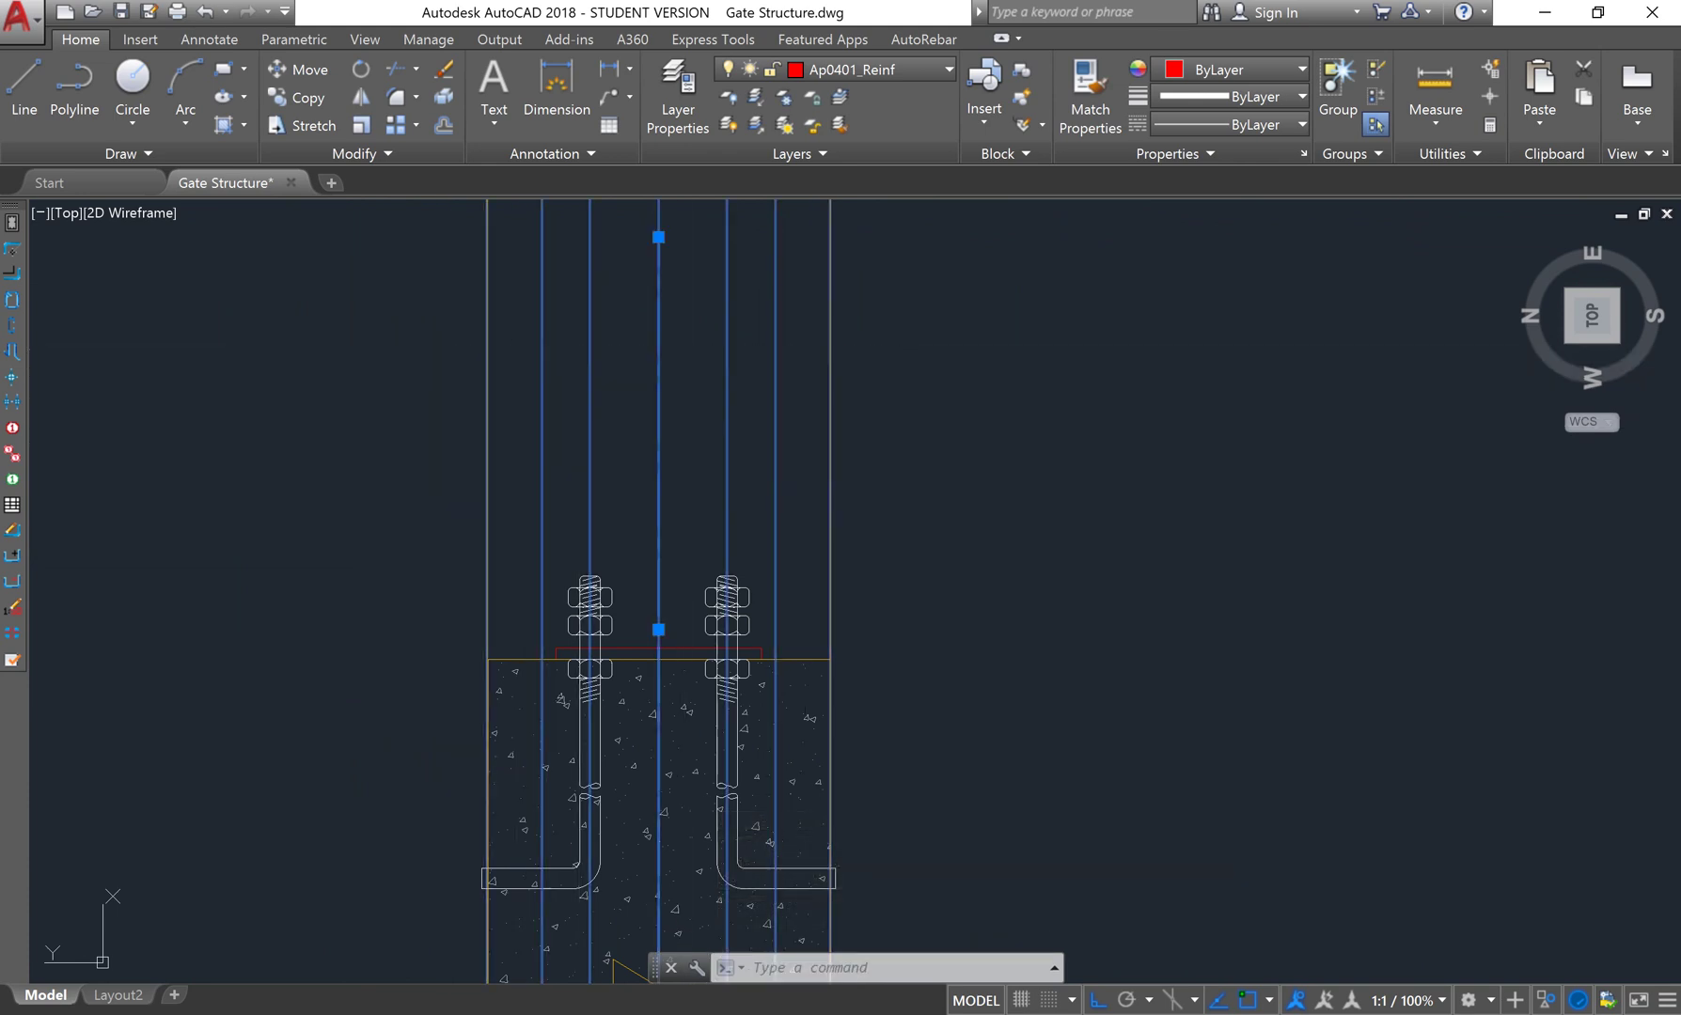
pyautogui.write('E')
pyautogui.press('Return')
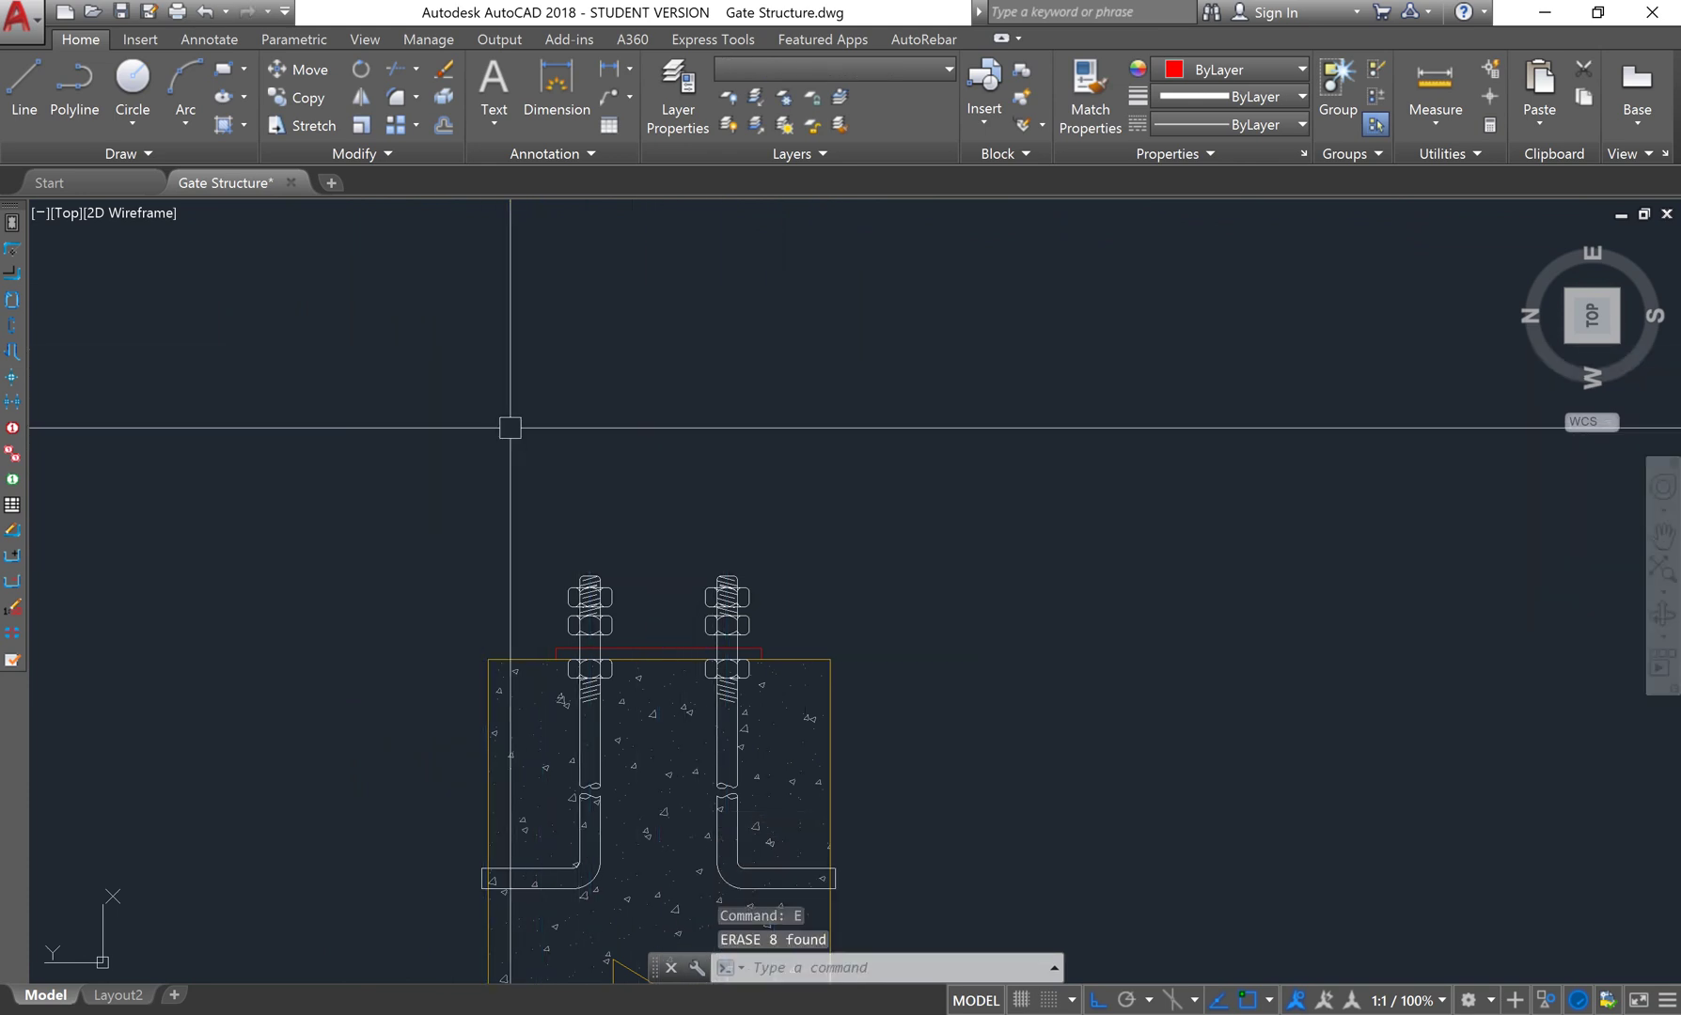
# Pan and zoom to bring the Section 1-1 detail into view and start selecting it
pyautogui.scroll(-3, 511, 429)
pyautogui.moveTo(1090, 534); pyautogui.dragTo(1115, 482, button='middle')
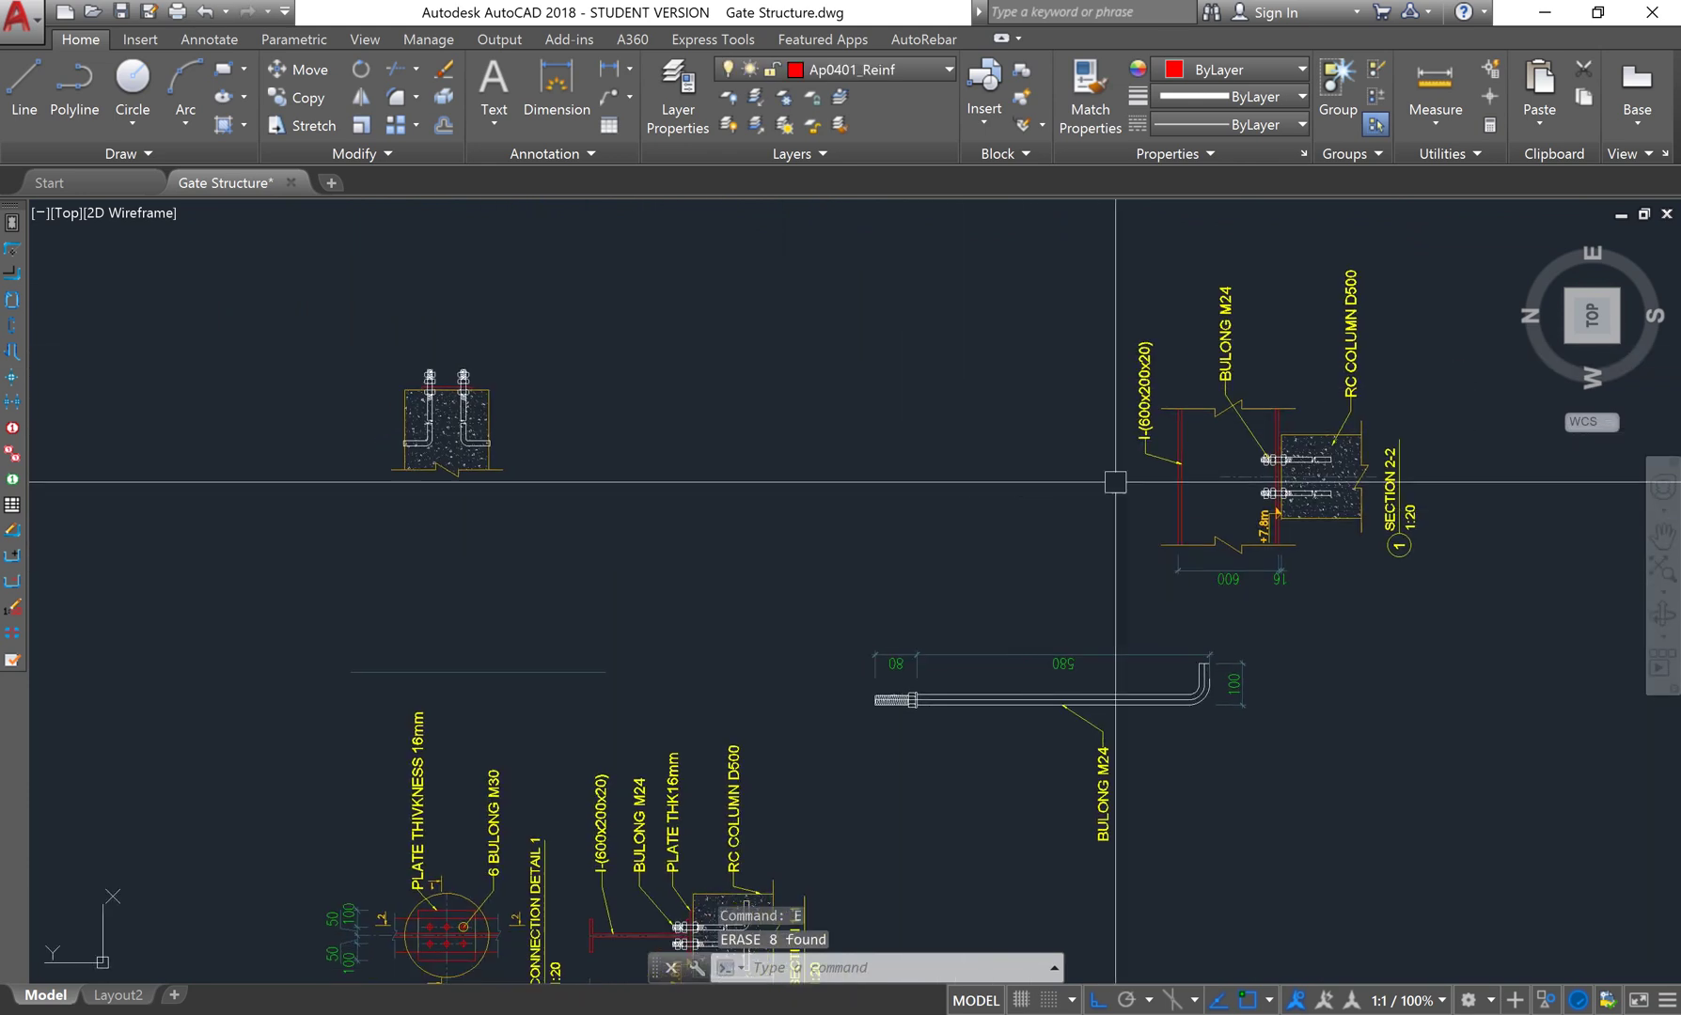
pyautogui.moveTo(661, 652); pyautogui.dragTo(717, 377, button='middle')
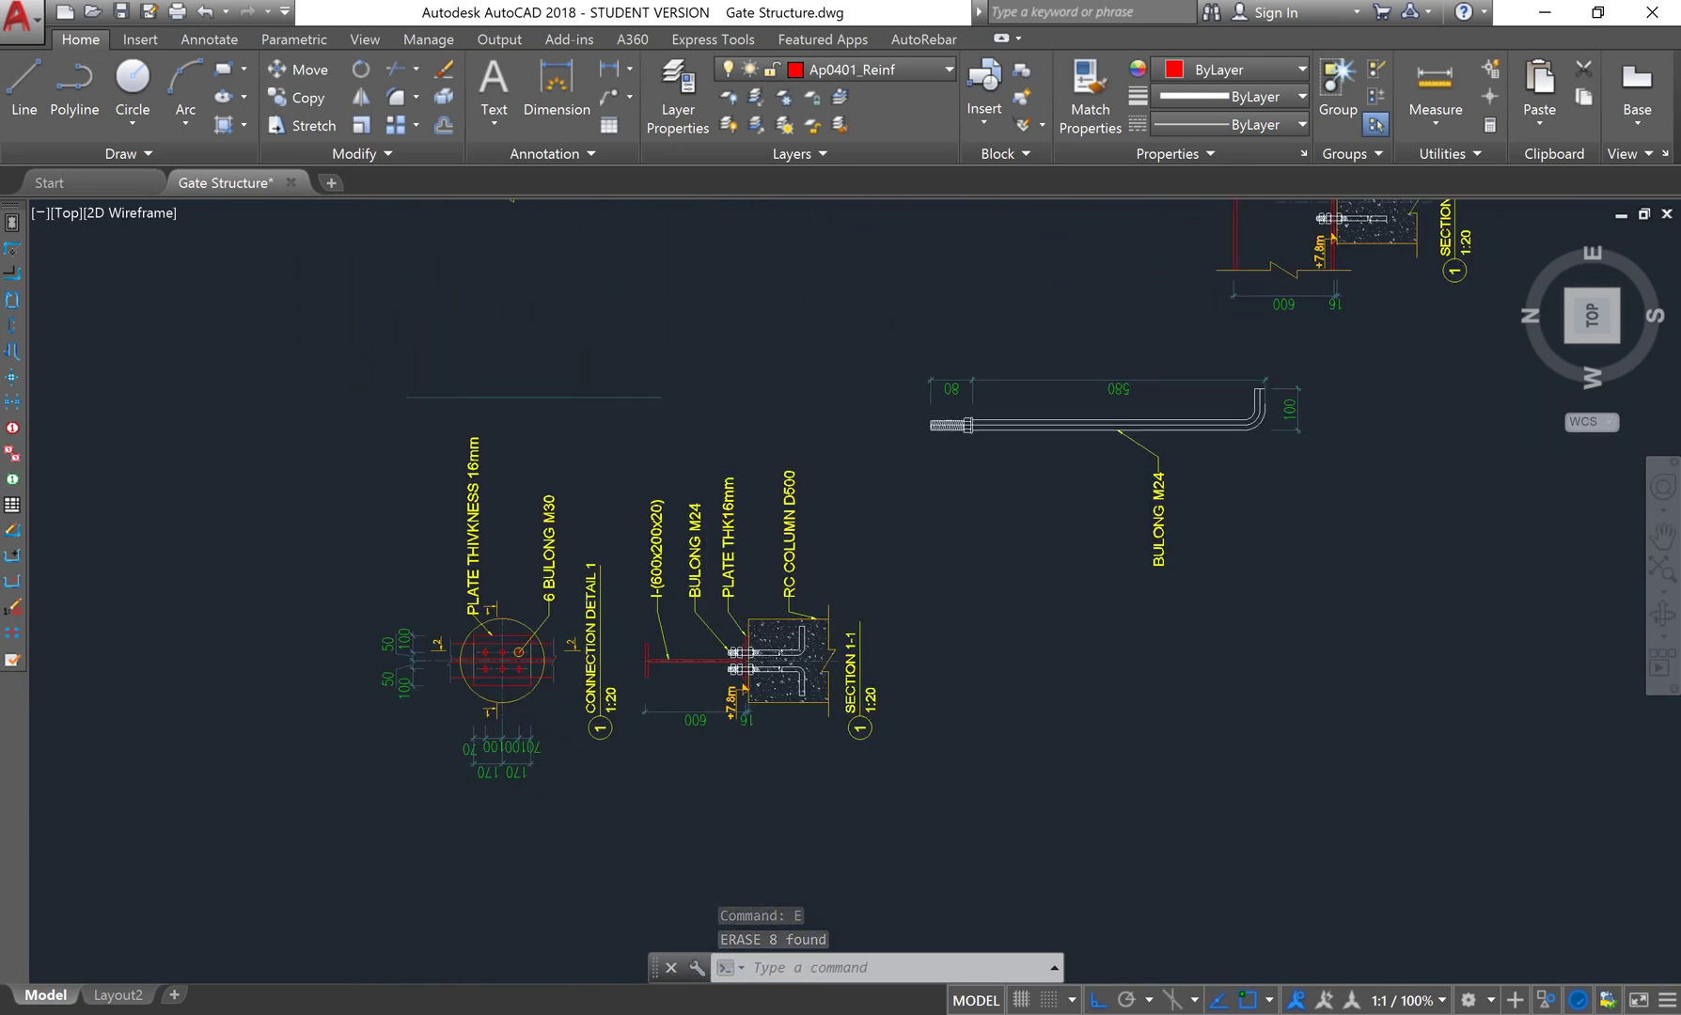
pyautogui.scroll(-3, 653, 450)
pyautogui.scroll(4, 679, 461)
pyautogui.scroll(-1, 713, 357)
pyautogui.moveTo(771, 564); pyautogui.dragTo(758, 471, button='middle')
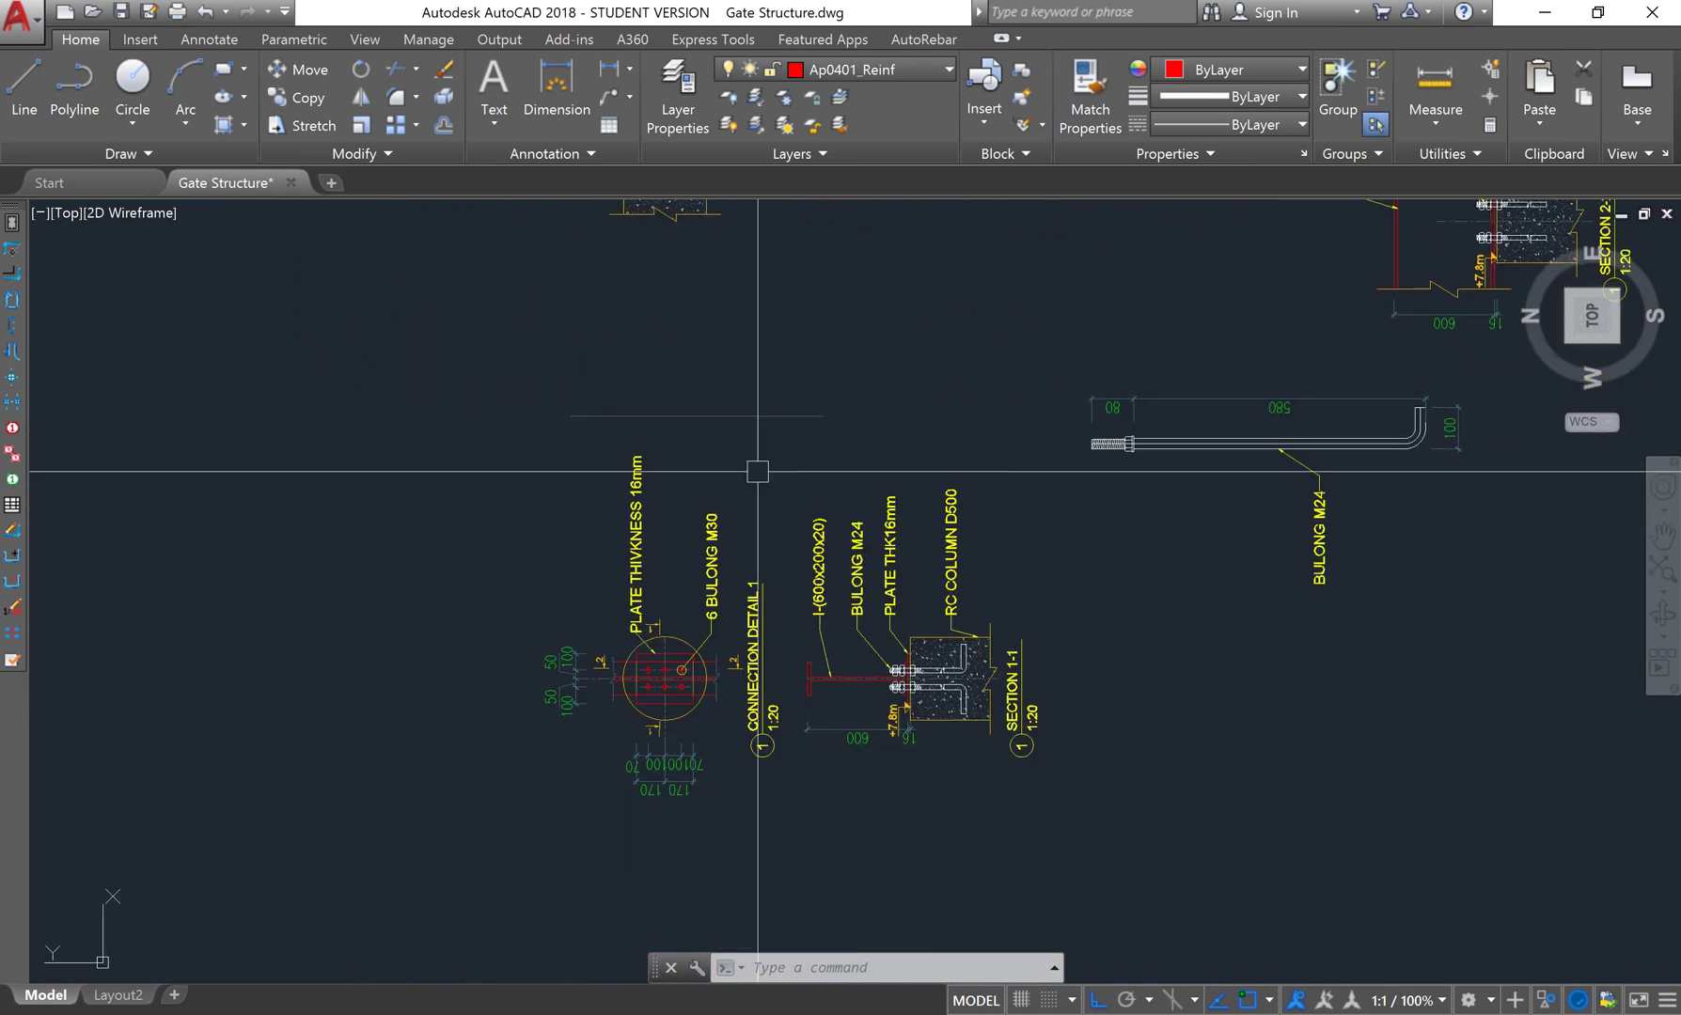
pyautogui.click(793, 440)
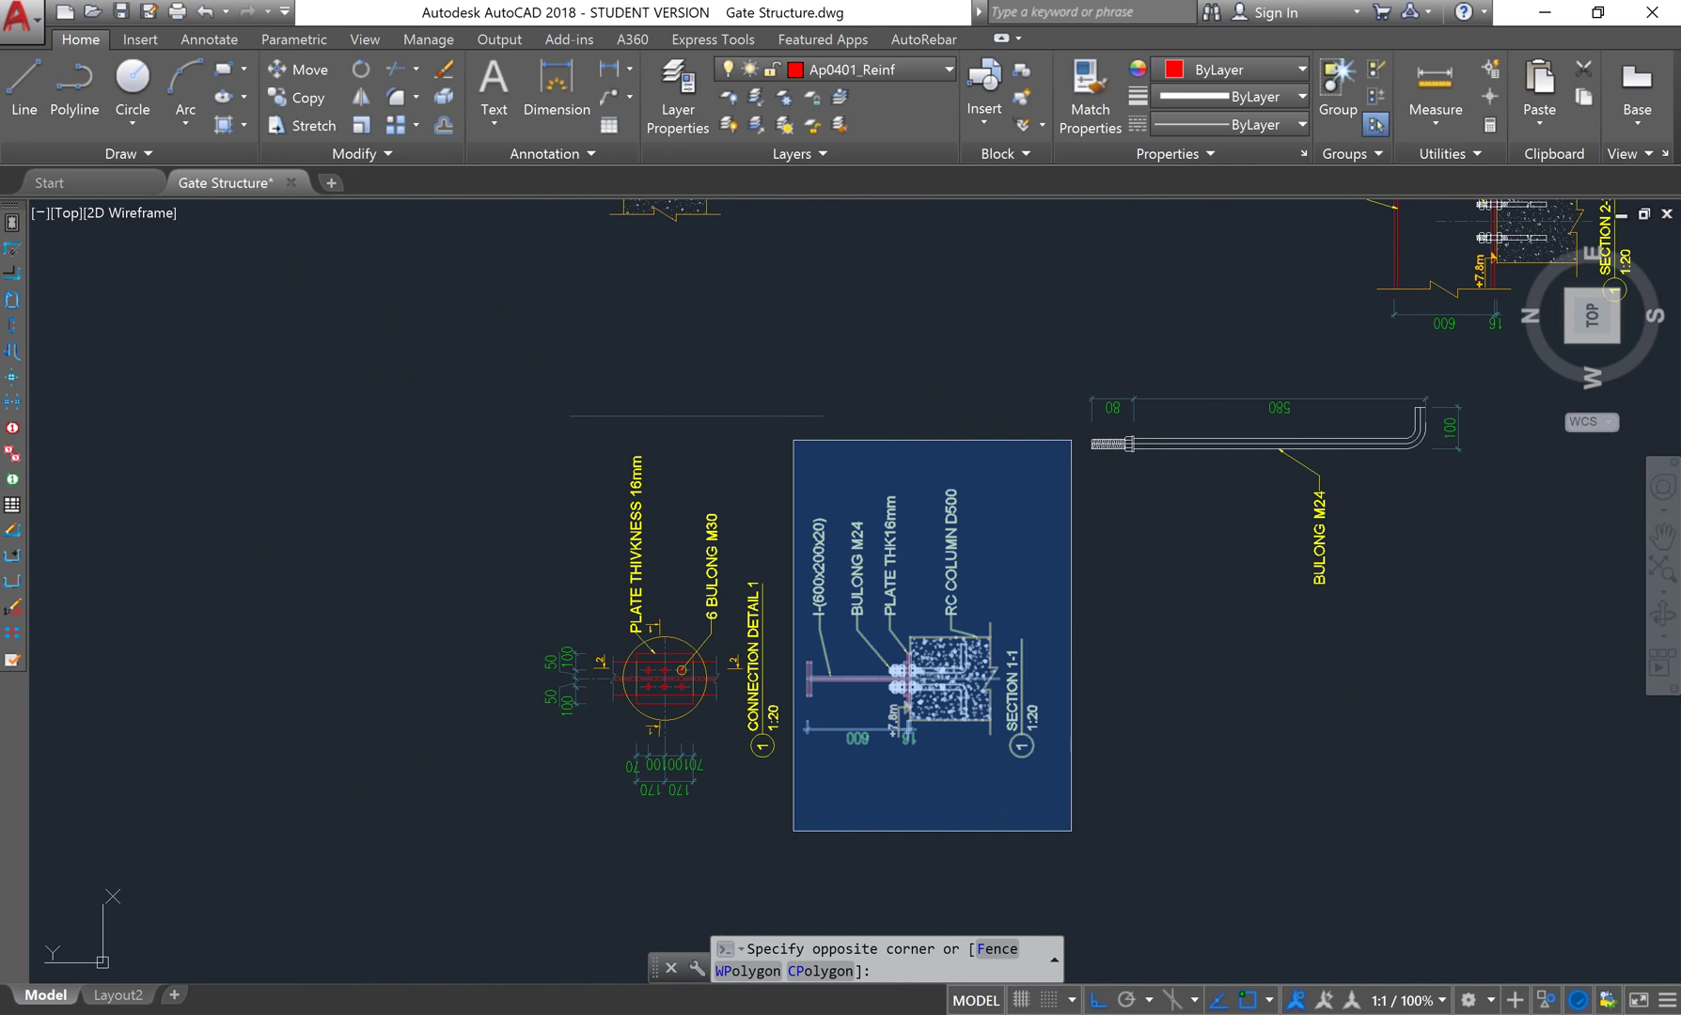
# Copy the 209-object Section 1-1 detail beside the reworked bolt base
pyautogui.click(1053, 770)
pyautogui.moveTo(1045, 725); pyautogui.dragTo(1021, 780, button='middle')
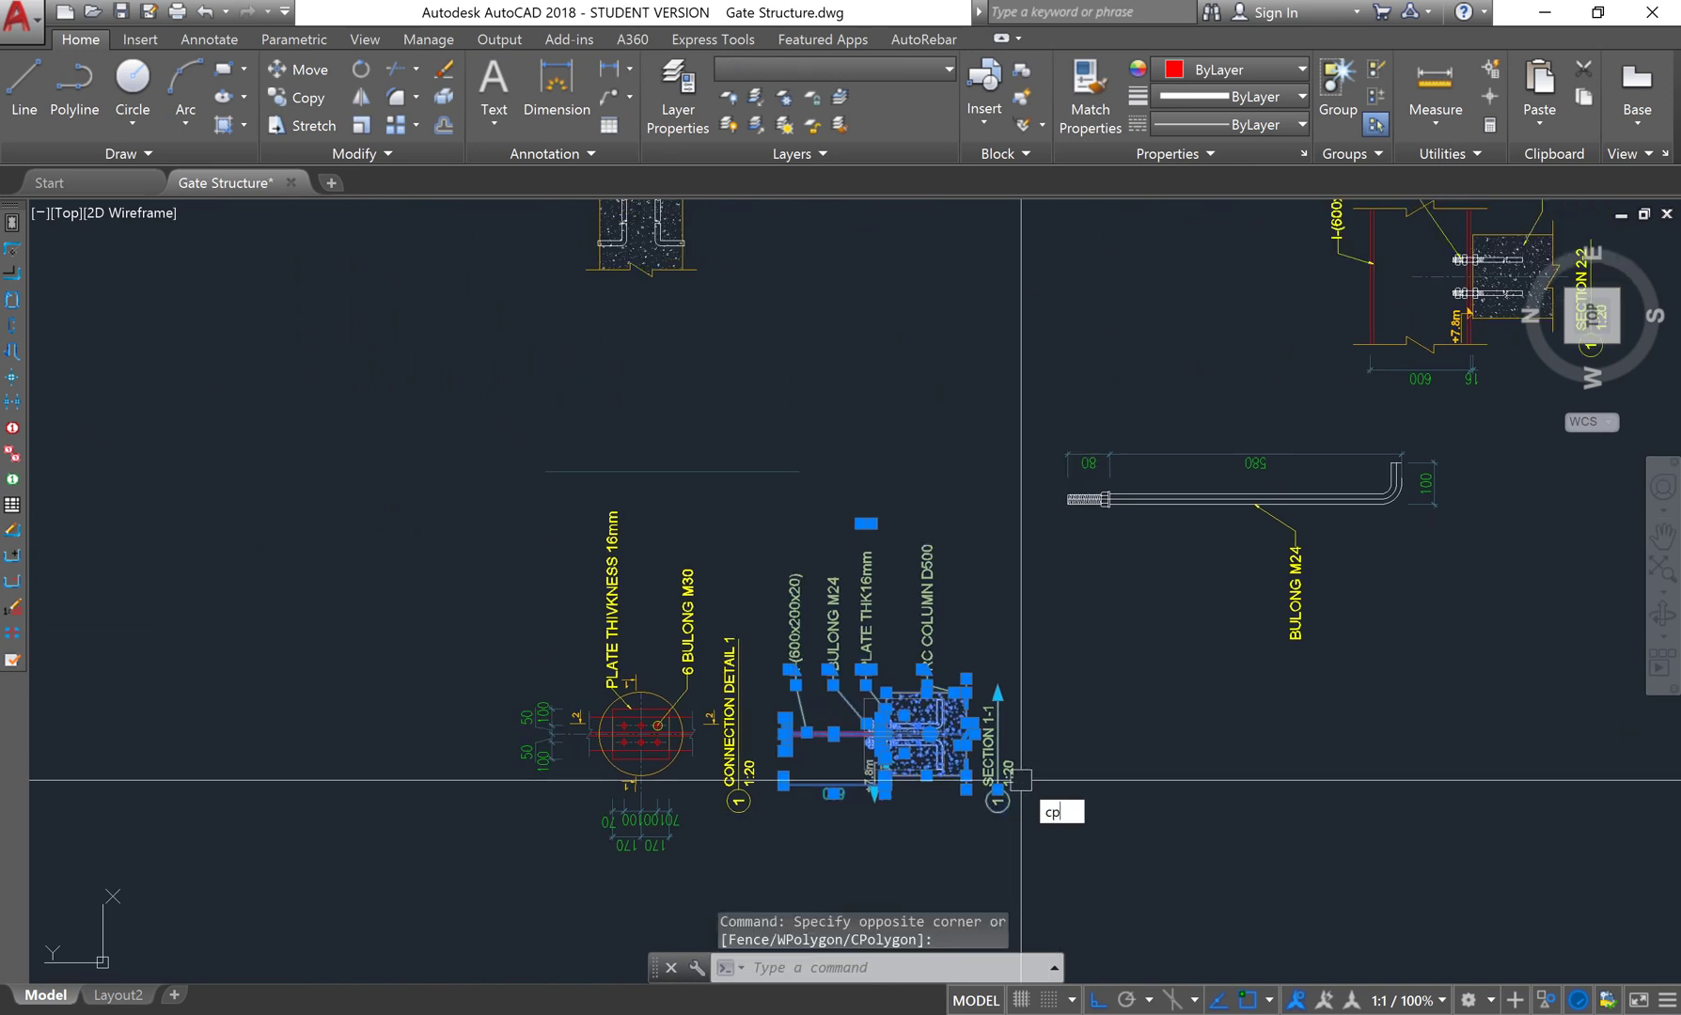
pyautogui.press('Return')
pyautogui.click(930, 752)
pyautogui.moveTo(953, 375); pyautogui.dragTo(980, 742, button='middle')
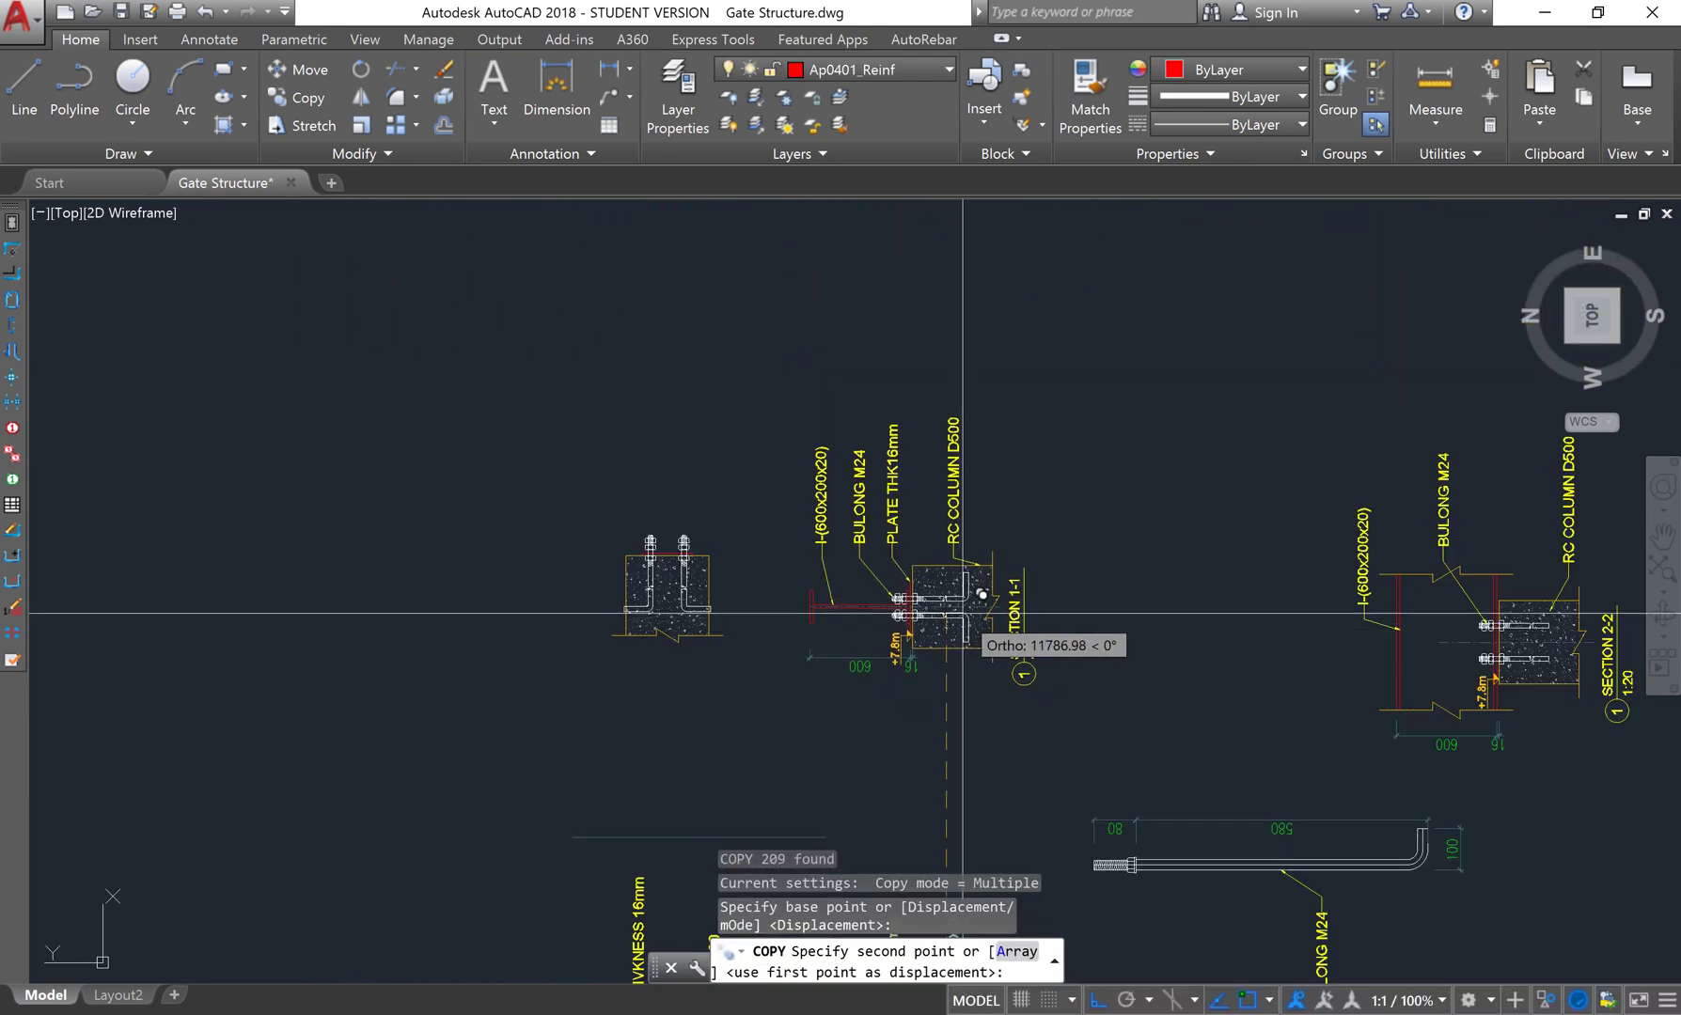
pyautogui.click(962, 614)
pyautogui.press('Return')
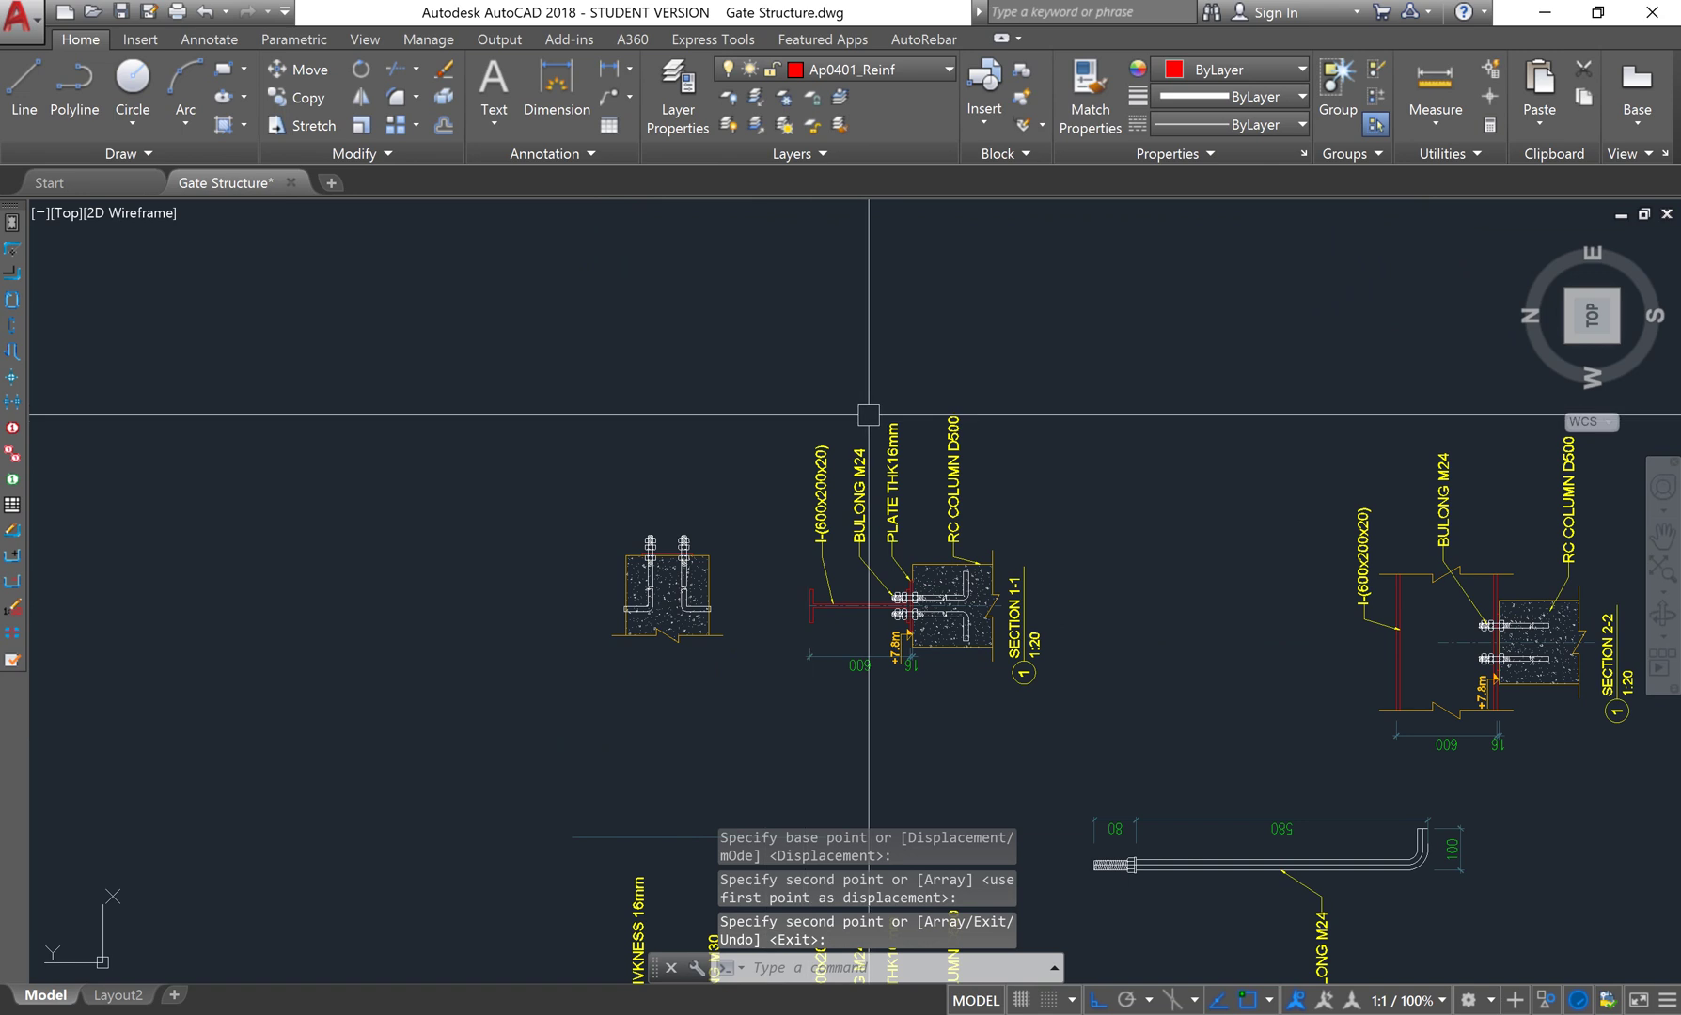
# Delete the new copy's four leader labels
pyautogui.click(1013, 496)
pyautogui.click(768, 401)
pyautogui.press('Delete')
pyautogui.click(740, 363)
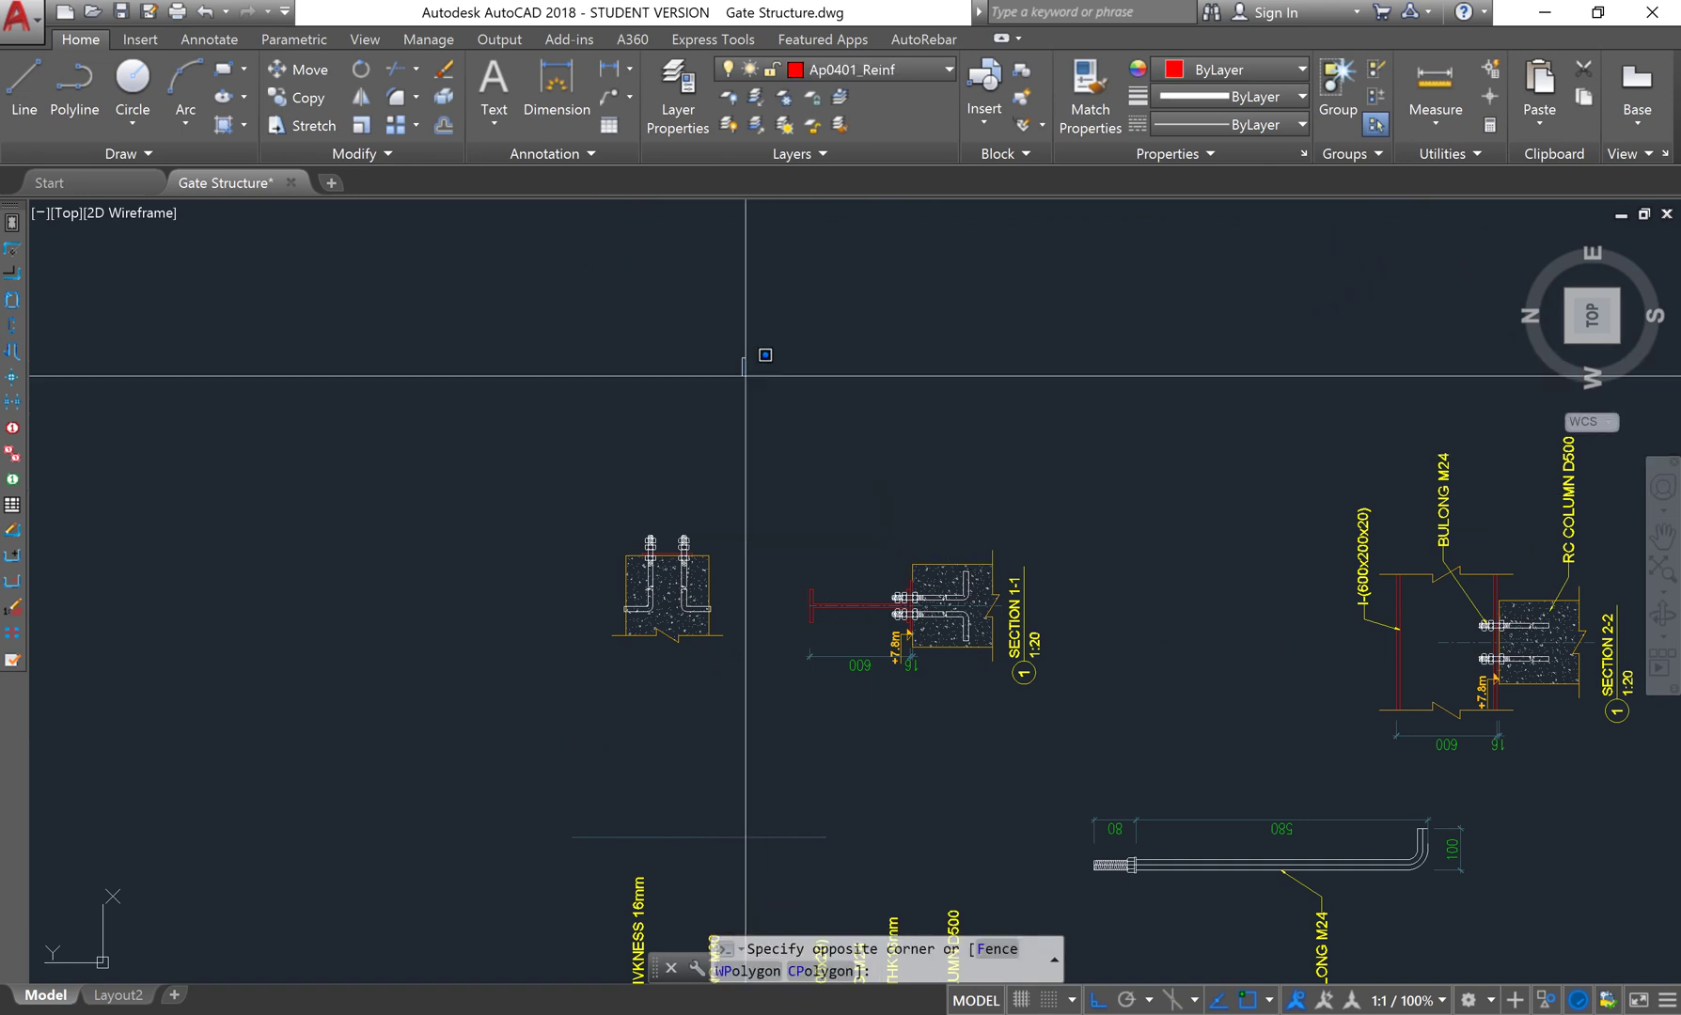
# Select the copied Section 1-1 detail and start rotating it about a base point
pyautogui.click(1152, 775)
pyautogui.scroll(2, 1096, 581)
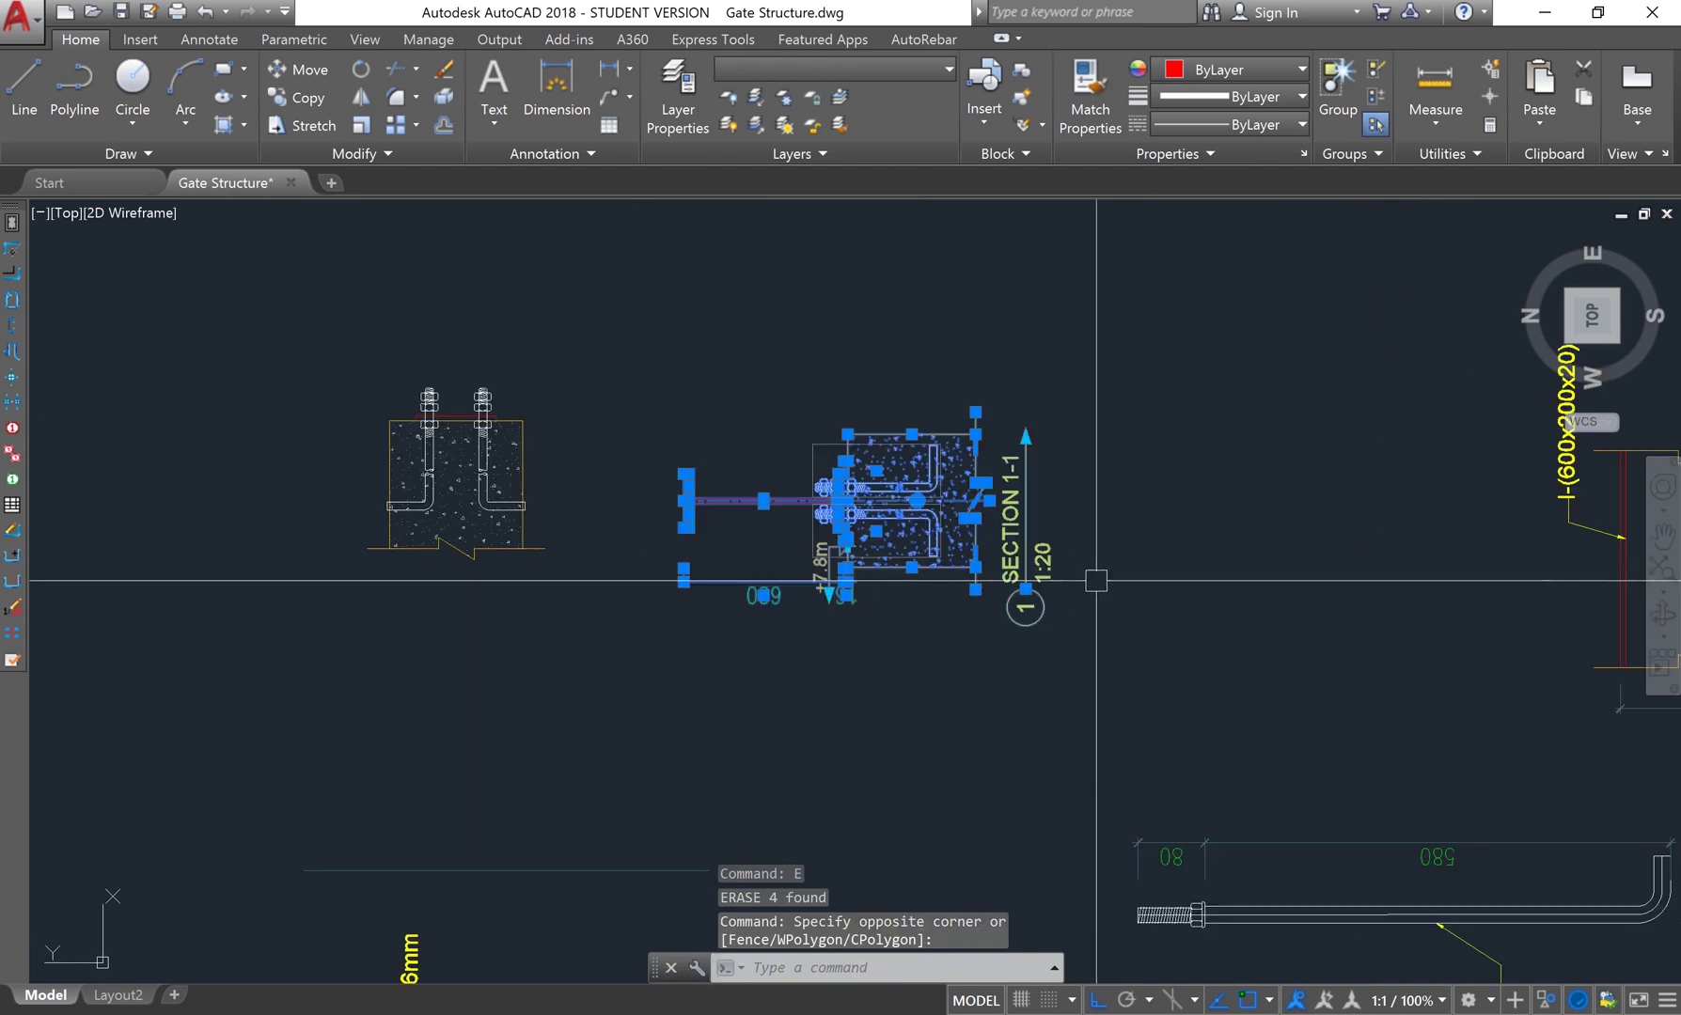
pyautogui.write('ro')
pyautogui.press('Return')
pyautogui.scroll(3, 1095, 587)
pyautogui.scroll(4, 1095, 602)
pyautogui.scroll(3, 1069, 509)
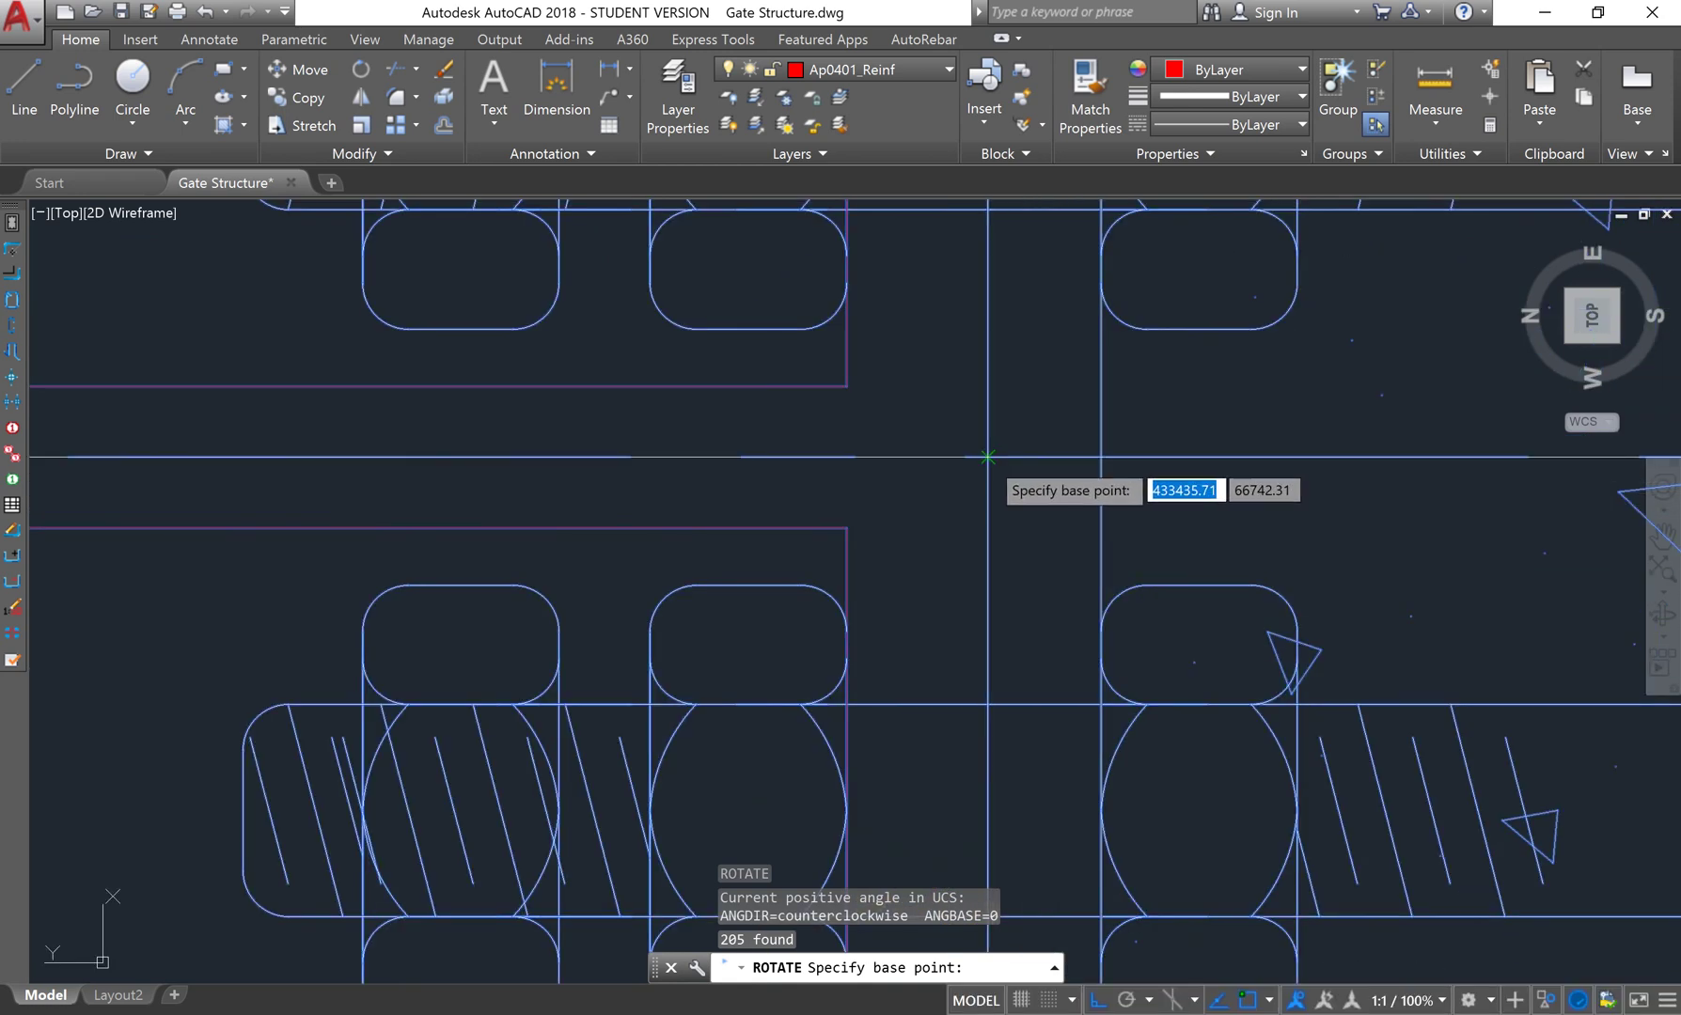
pyautogui.scroll(2, 1175, 696)
pyautogui.click(1175, 696)
# Accept a 270° angle so the Section 1-1 column stands upright
pyautogui.scroll(-4, 1186, 691)
pyautogui.scroll(3, 1155, 578)
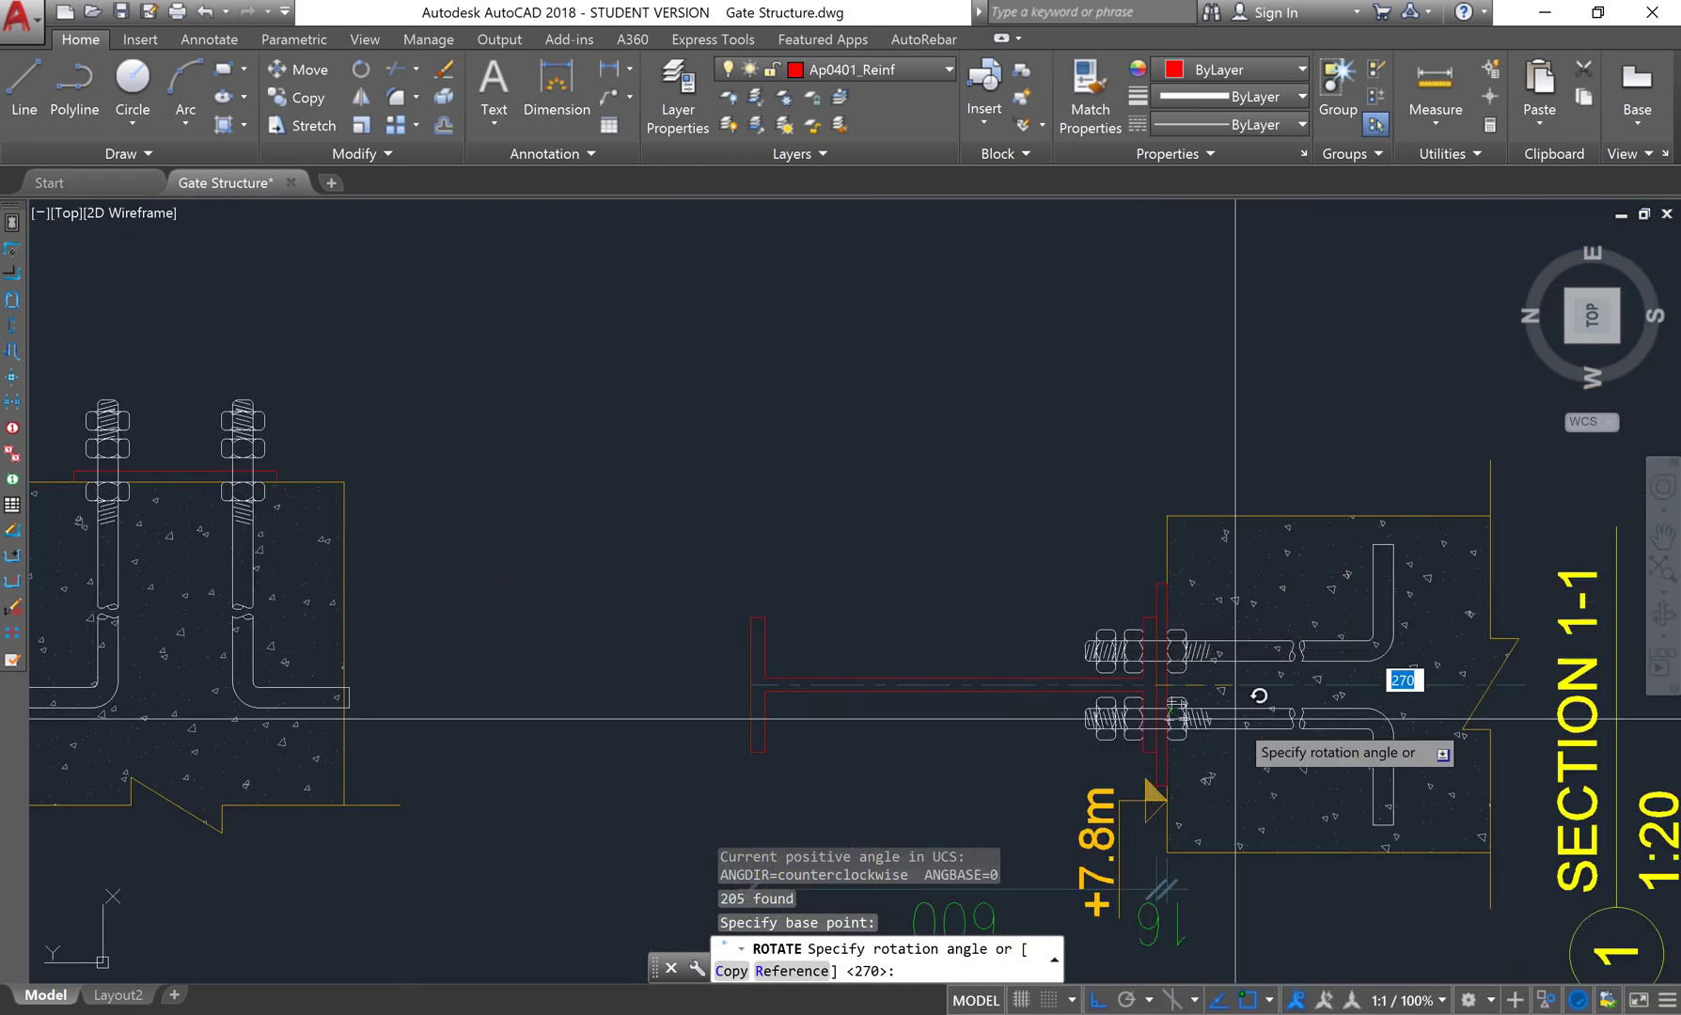
pyautogui.moveTo(1261, 694); pyautogui.dragTo(1020, 493, button='middle')
pyautogui.moveTo(998, 680); pyautogui.dragTo(982, 484, button='middle')
pyautogui.scroll(-3, 1200, 645)
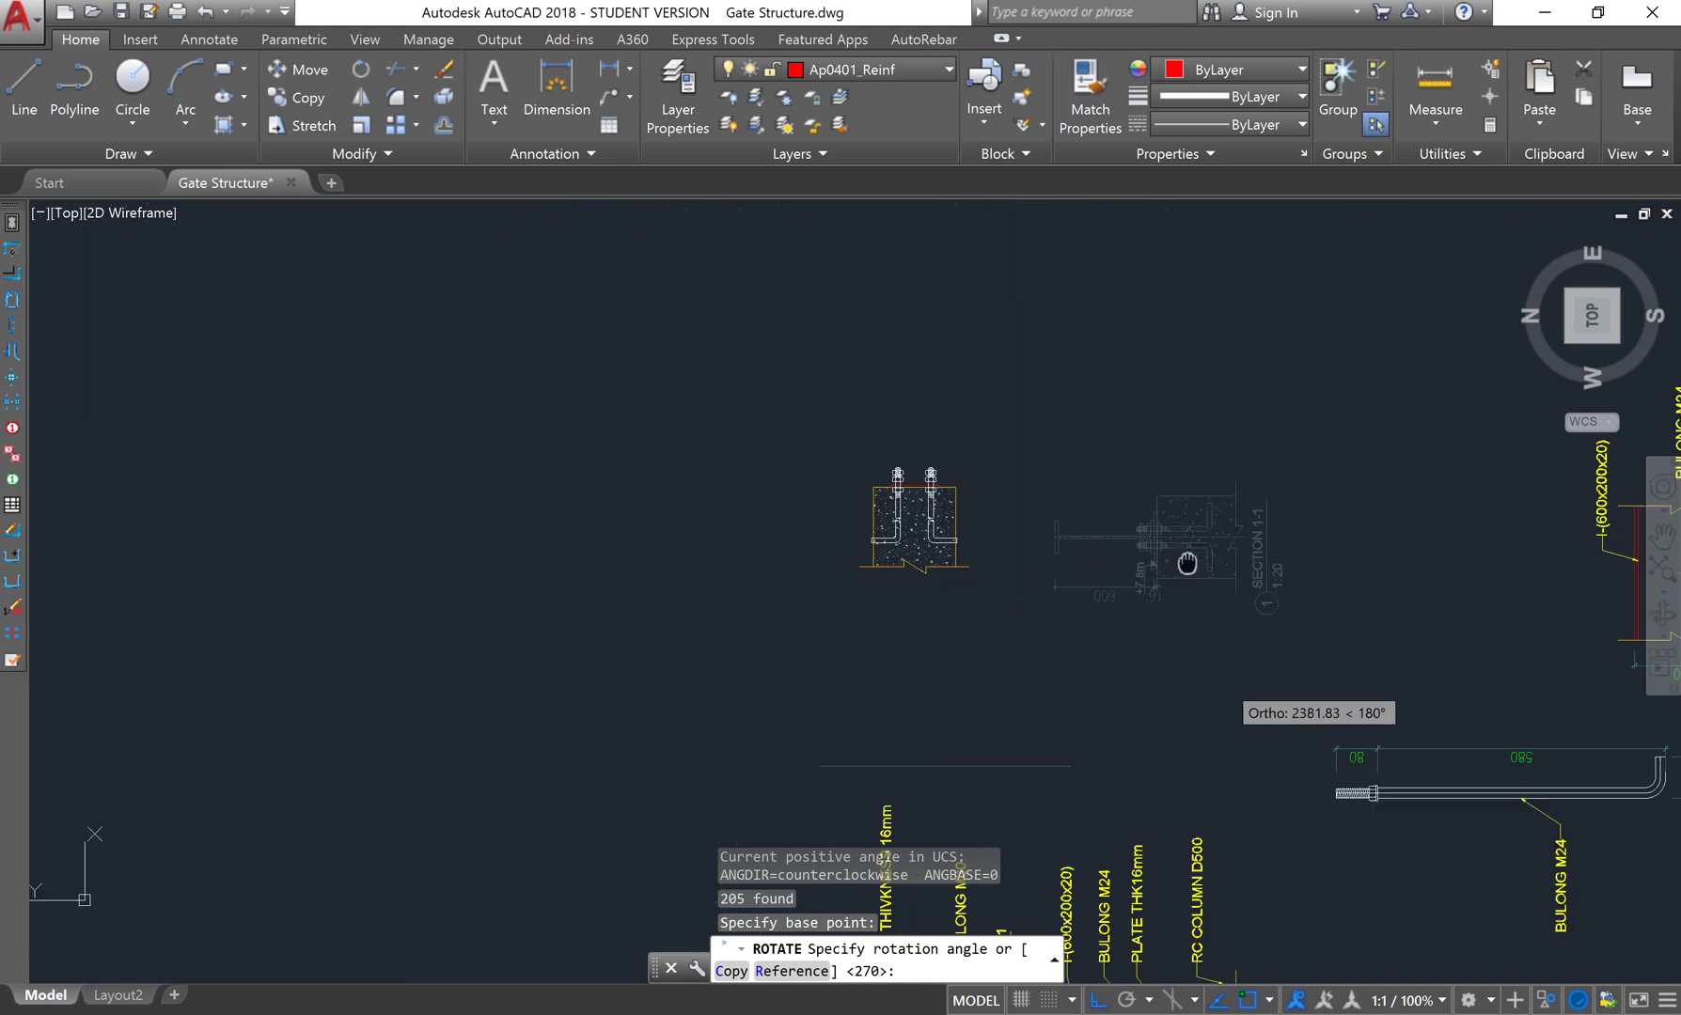
pyautogui.scroll(-2, 1315, 597)
pyautogui.press('Escape')
# Pan to the left base and start a construction line with XL
pyautogui.scroll(5, 1062, 413)
pyautogui.click(963, 348)
pyautogui.moveTo(969, 356); pyautogui.dragTo(893, 269, button='middle')
pyautogui.press('Escape')
pyautogui.moveTo(874, 353); pyautogui.dragTo(904, 368, button='middle')
pyautogui.write('xl')
pyautogui.press('Return')
pyautogui.scroll(4, 581, 349)
pyautogui.scroll(4, 583, 353)
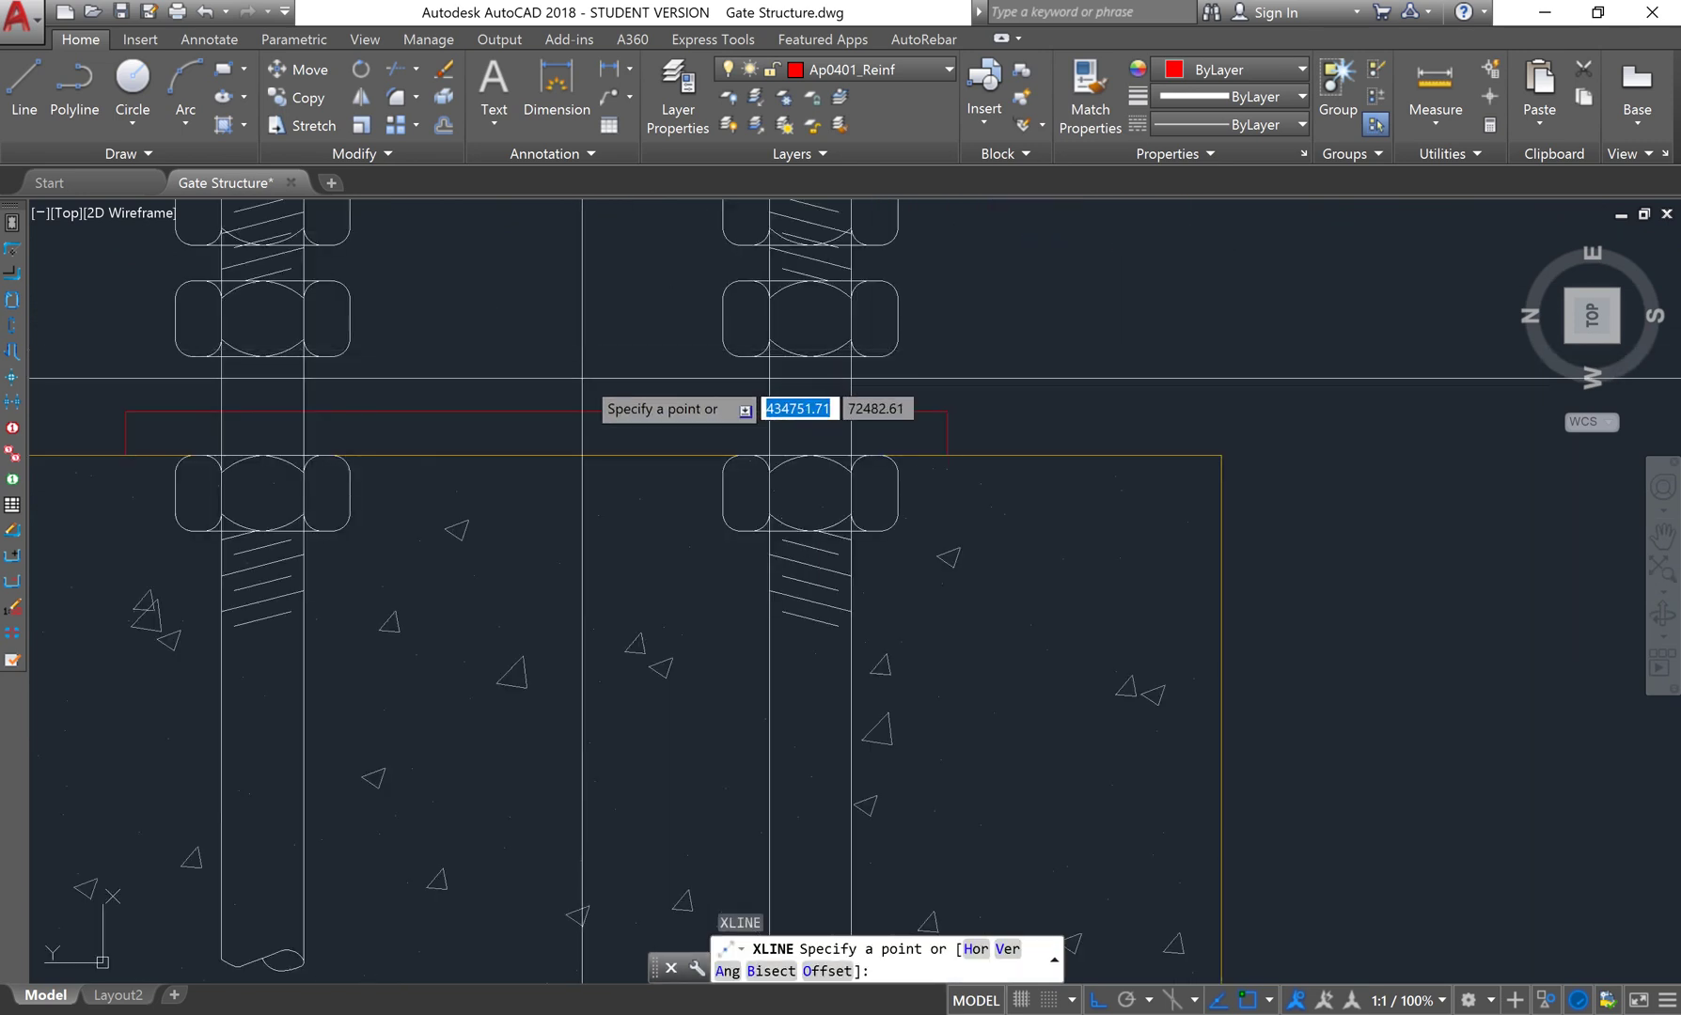
# Place a horizontal construction line along the left base's top
pyautogui.click(704, 411)
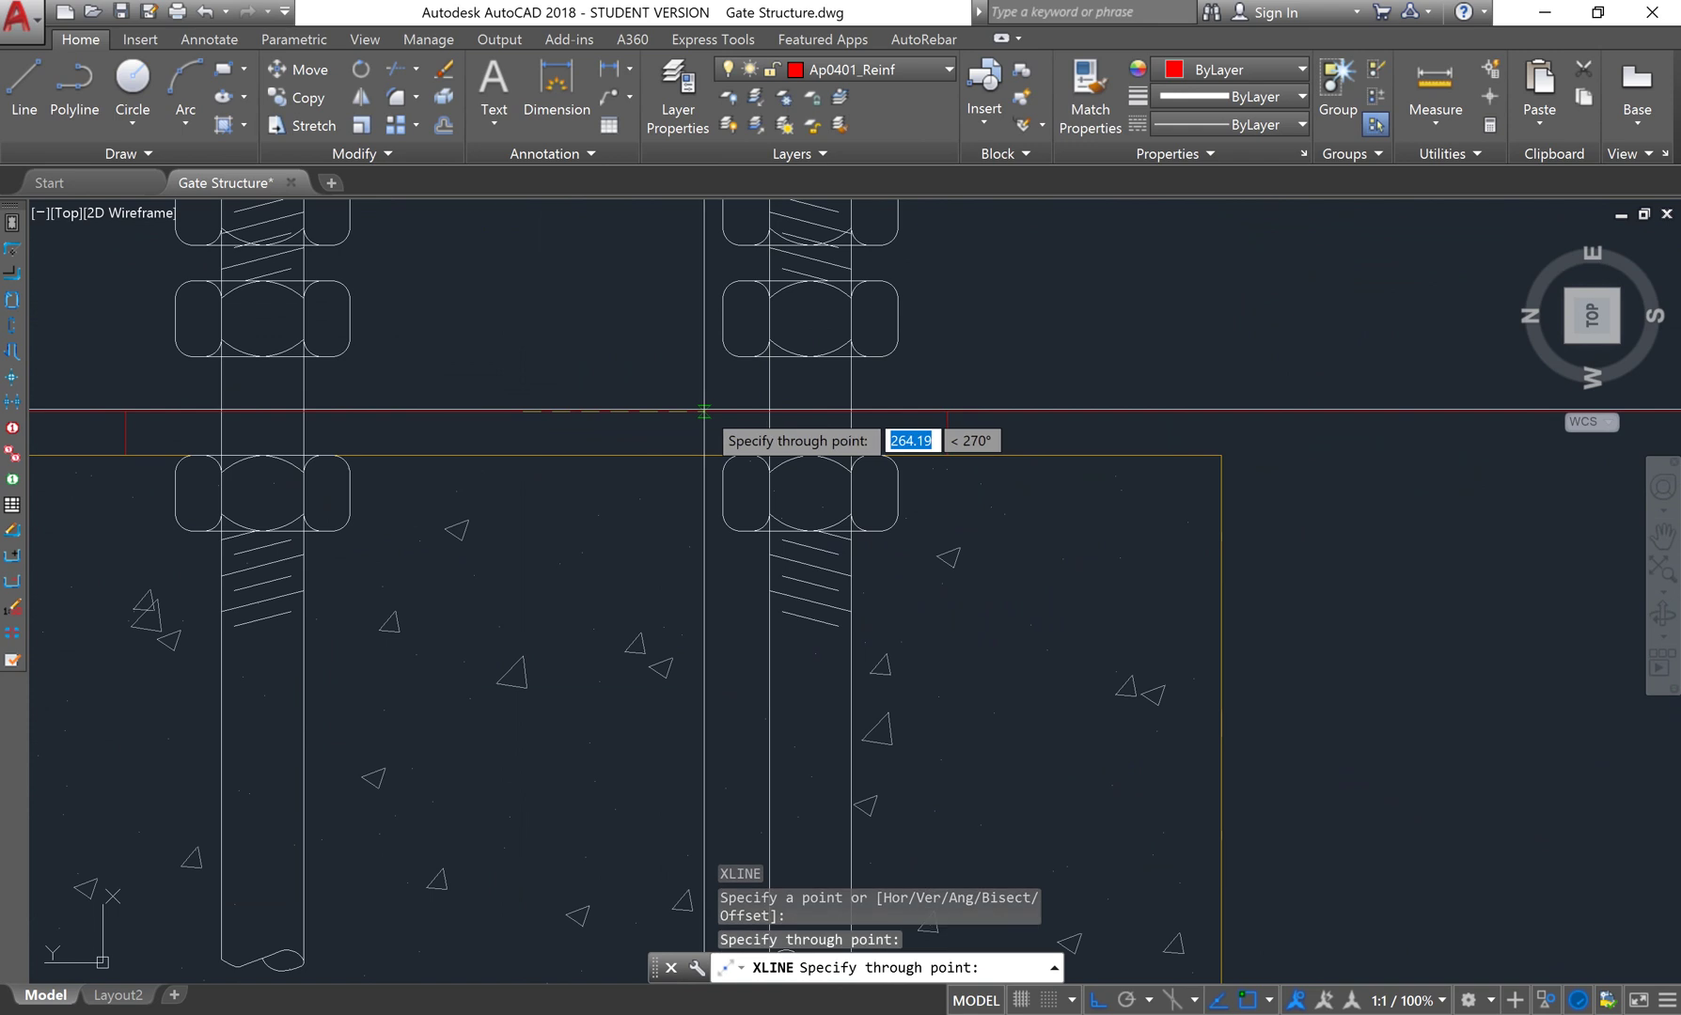
pyautogui.press('Return')
pyautogui.scroll(-6, 704, 411)
pyautogui.scroll(-3, 1165, 439)
pyautogui.moveTo(1165, 440); pyautogui.dragTo(759, 368, button='middle')
pyautogui.scroll(2, 739, 256)
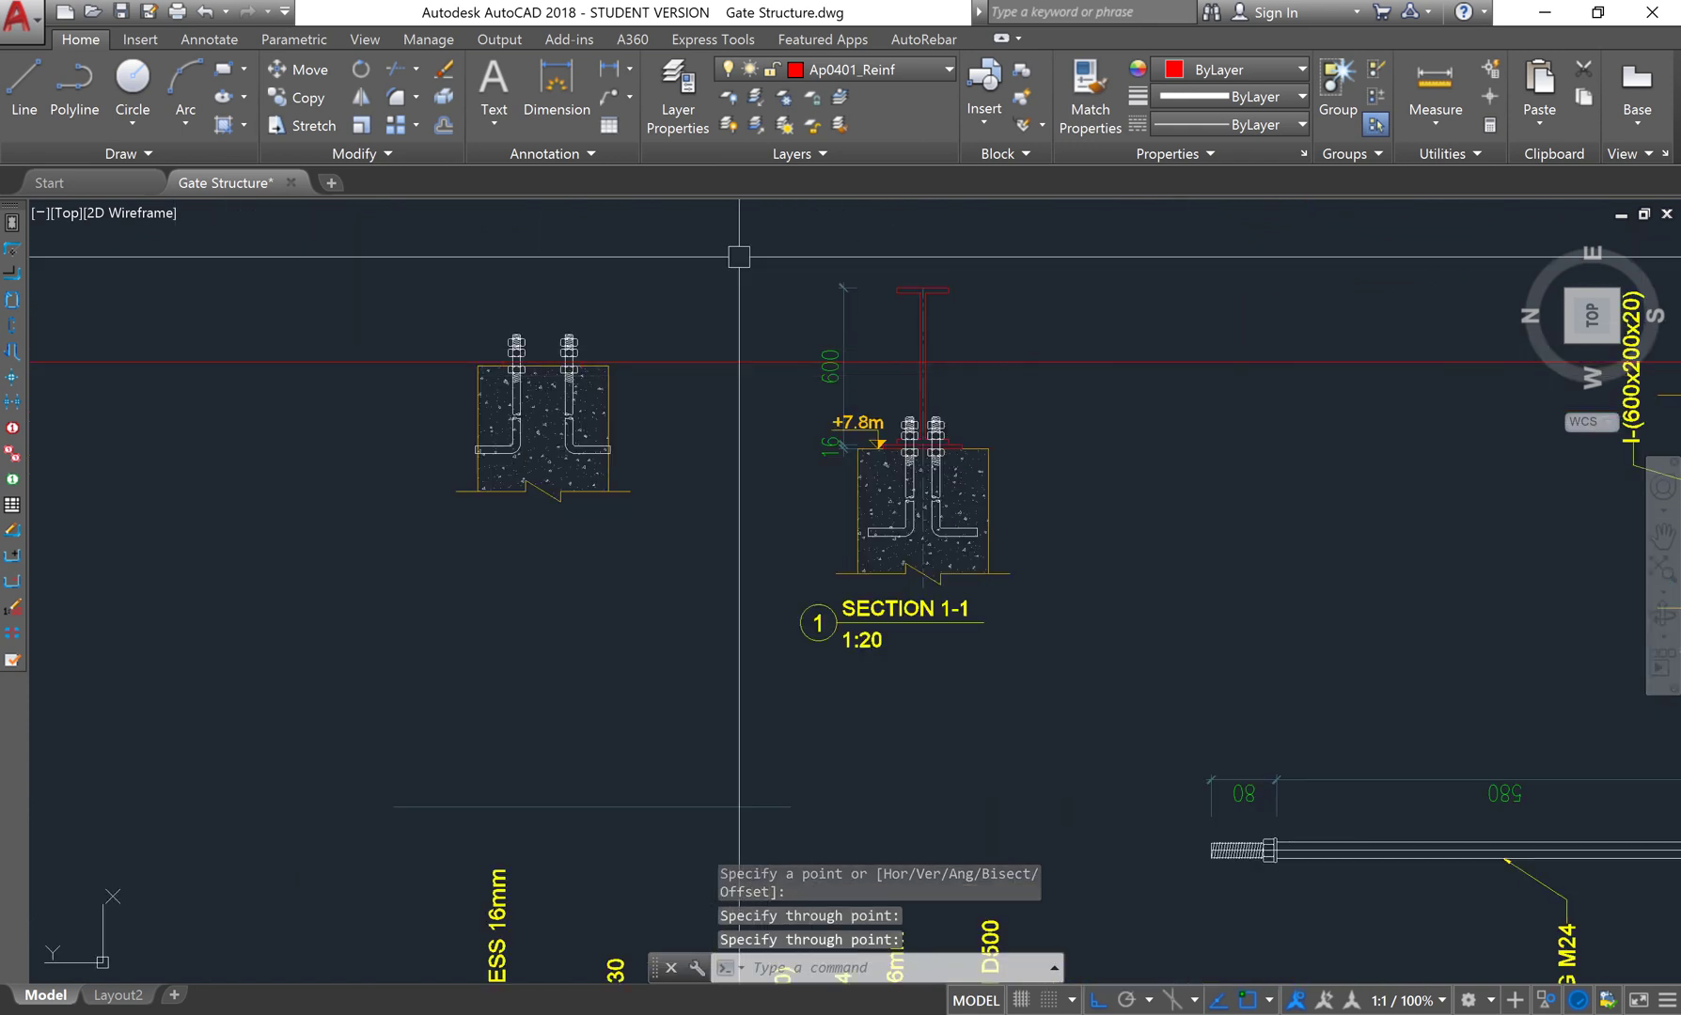
# Move the whole Section 1-1 detail from its plate top onto the construction line
pyautogui.click(739, 255)
pyautogui.click(1017, 599)
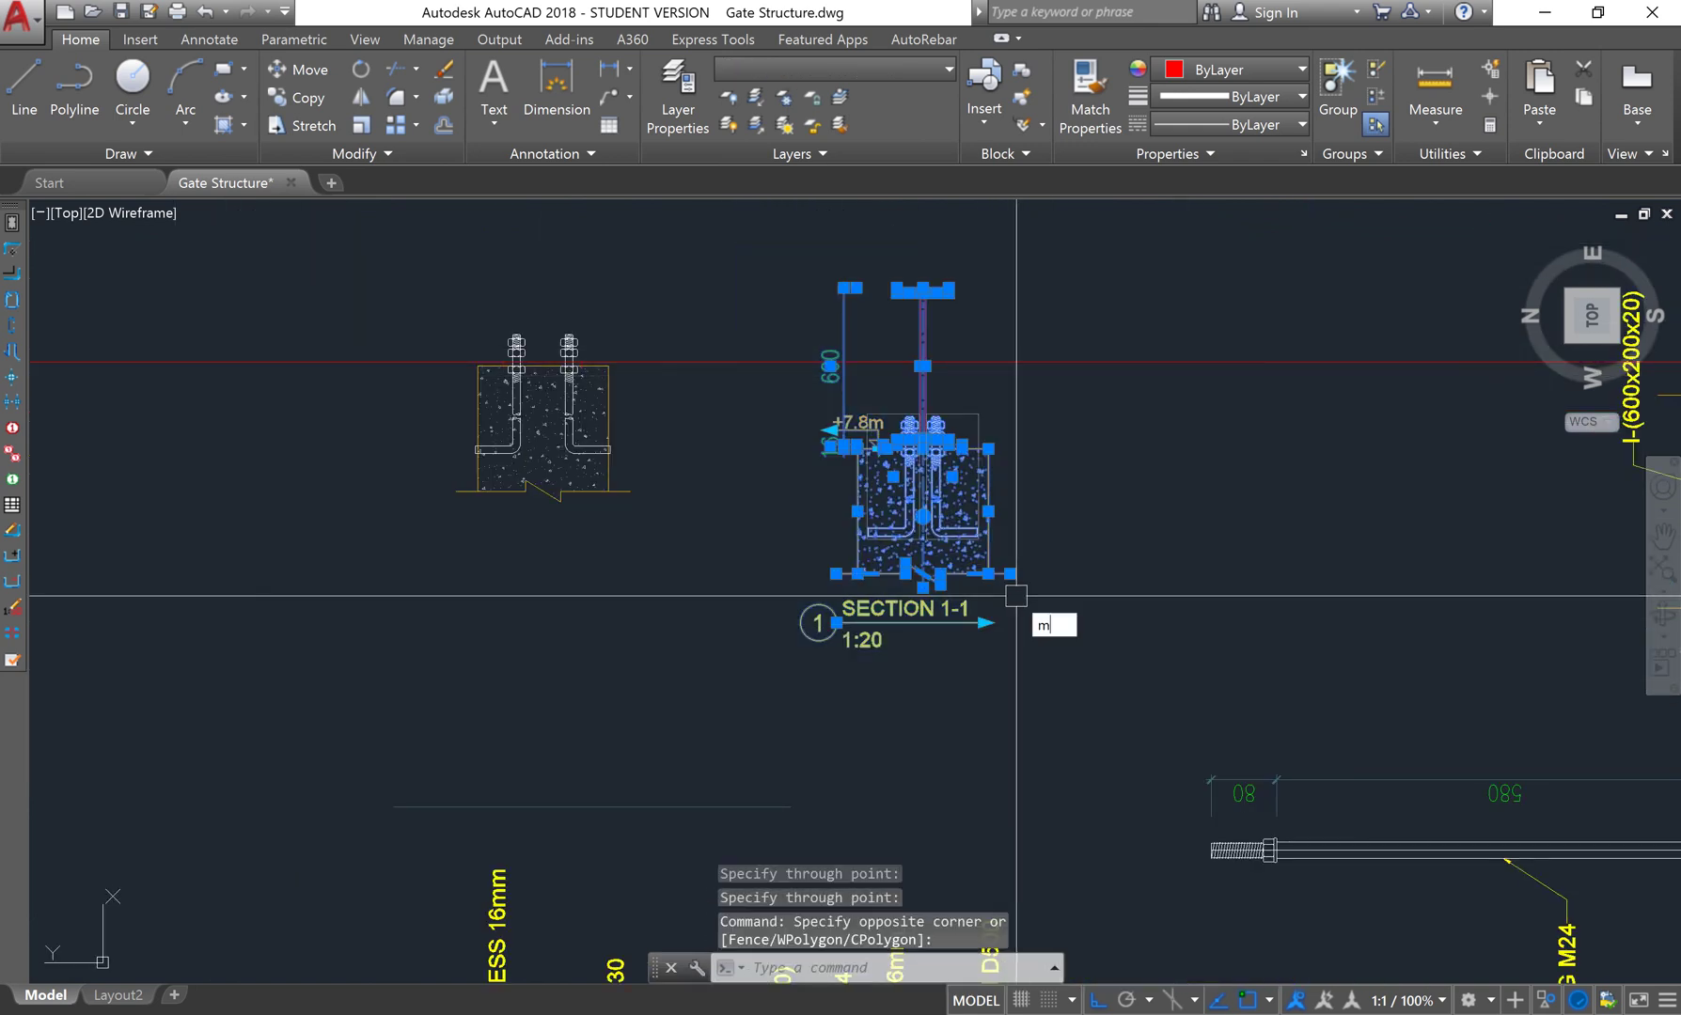
pyautogui.press('Return')
pyautogui.scroll(2, 921, 442)
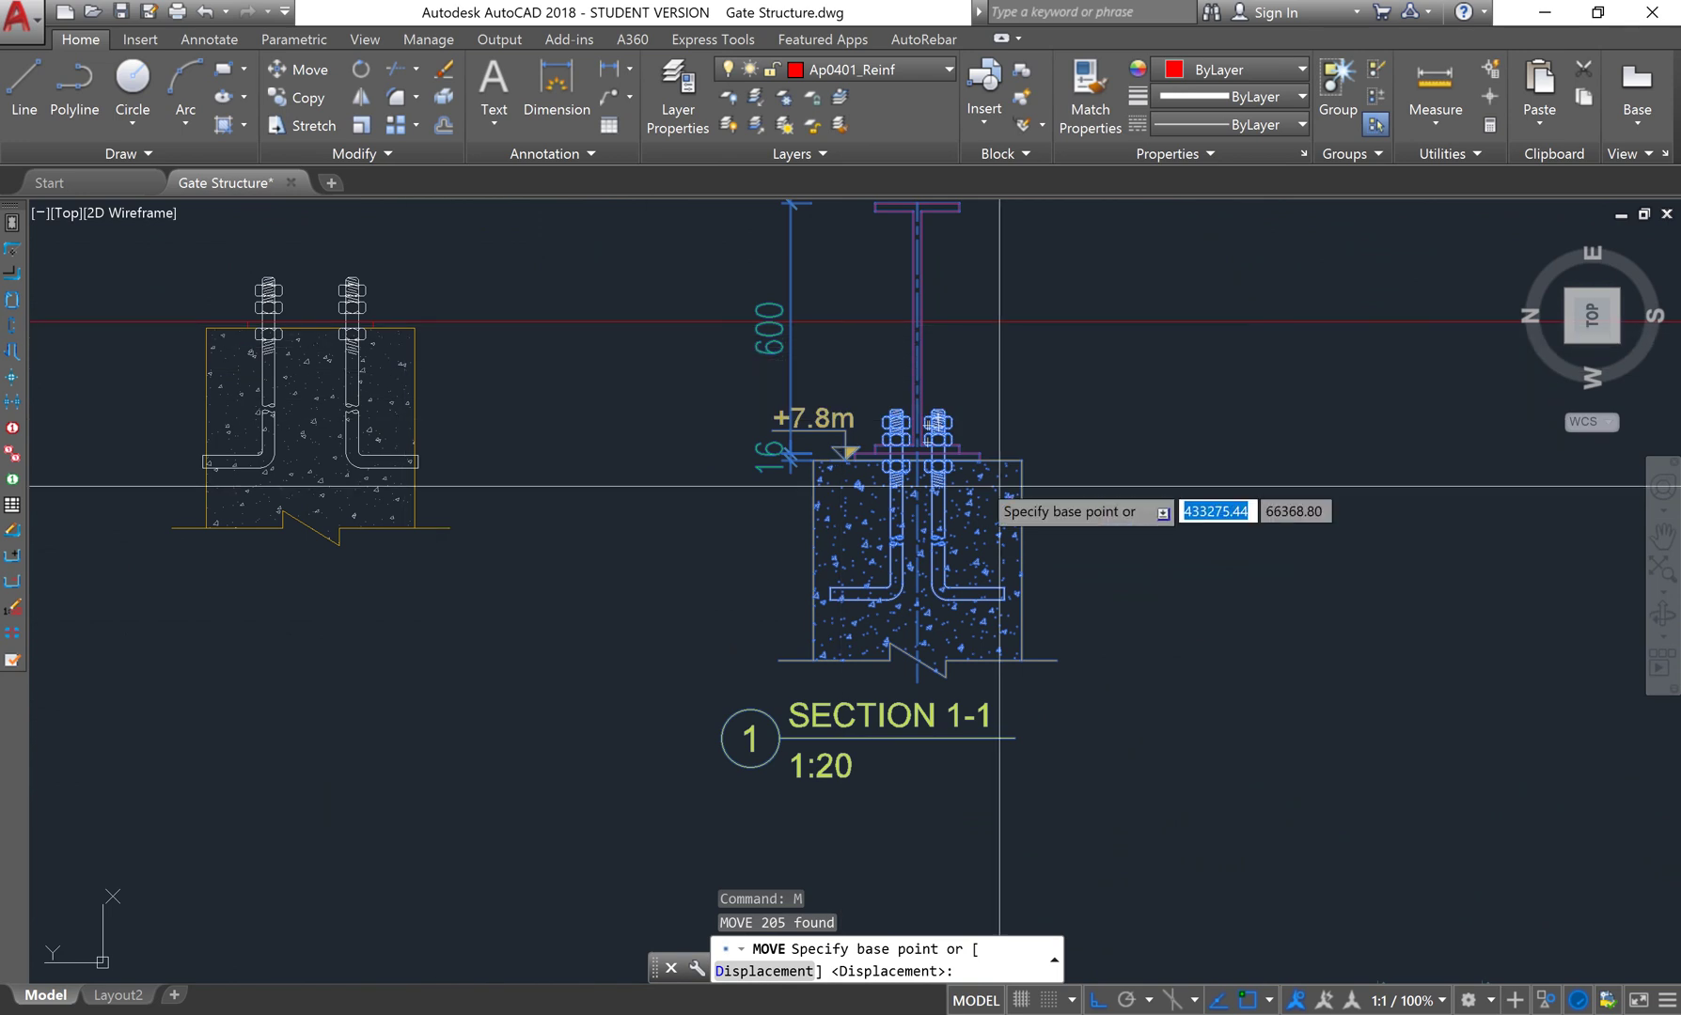
pyautogui.scroll(5, 882, 446)
pyautogui.scroll(-1, 847, 491)
pyautogui.scroll(2, 846, 512)
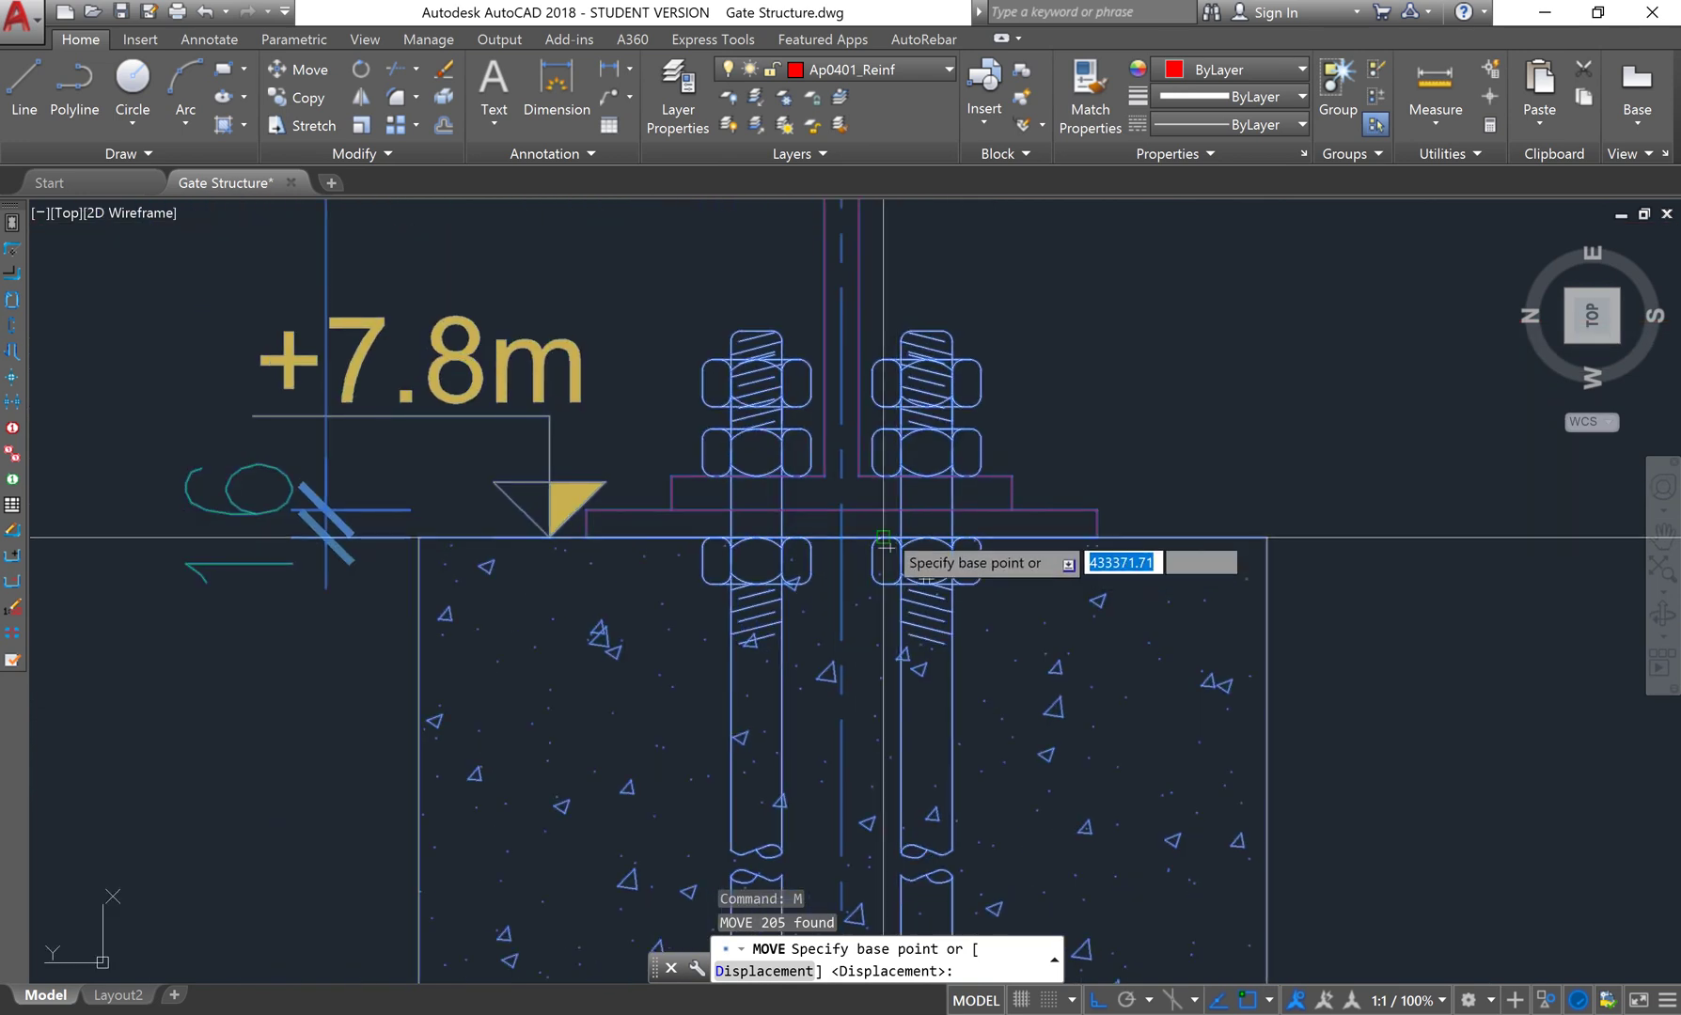
pyautogui.click(926, 579)
pyautogui.scroll(-3, 912, 583)
pyautogui.scroll(-2, 893, 592)
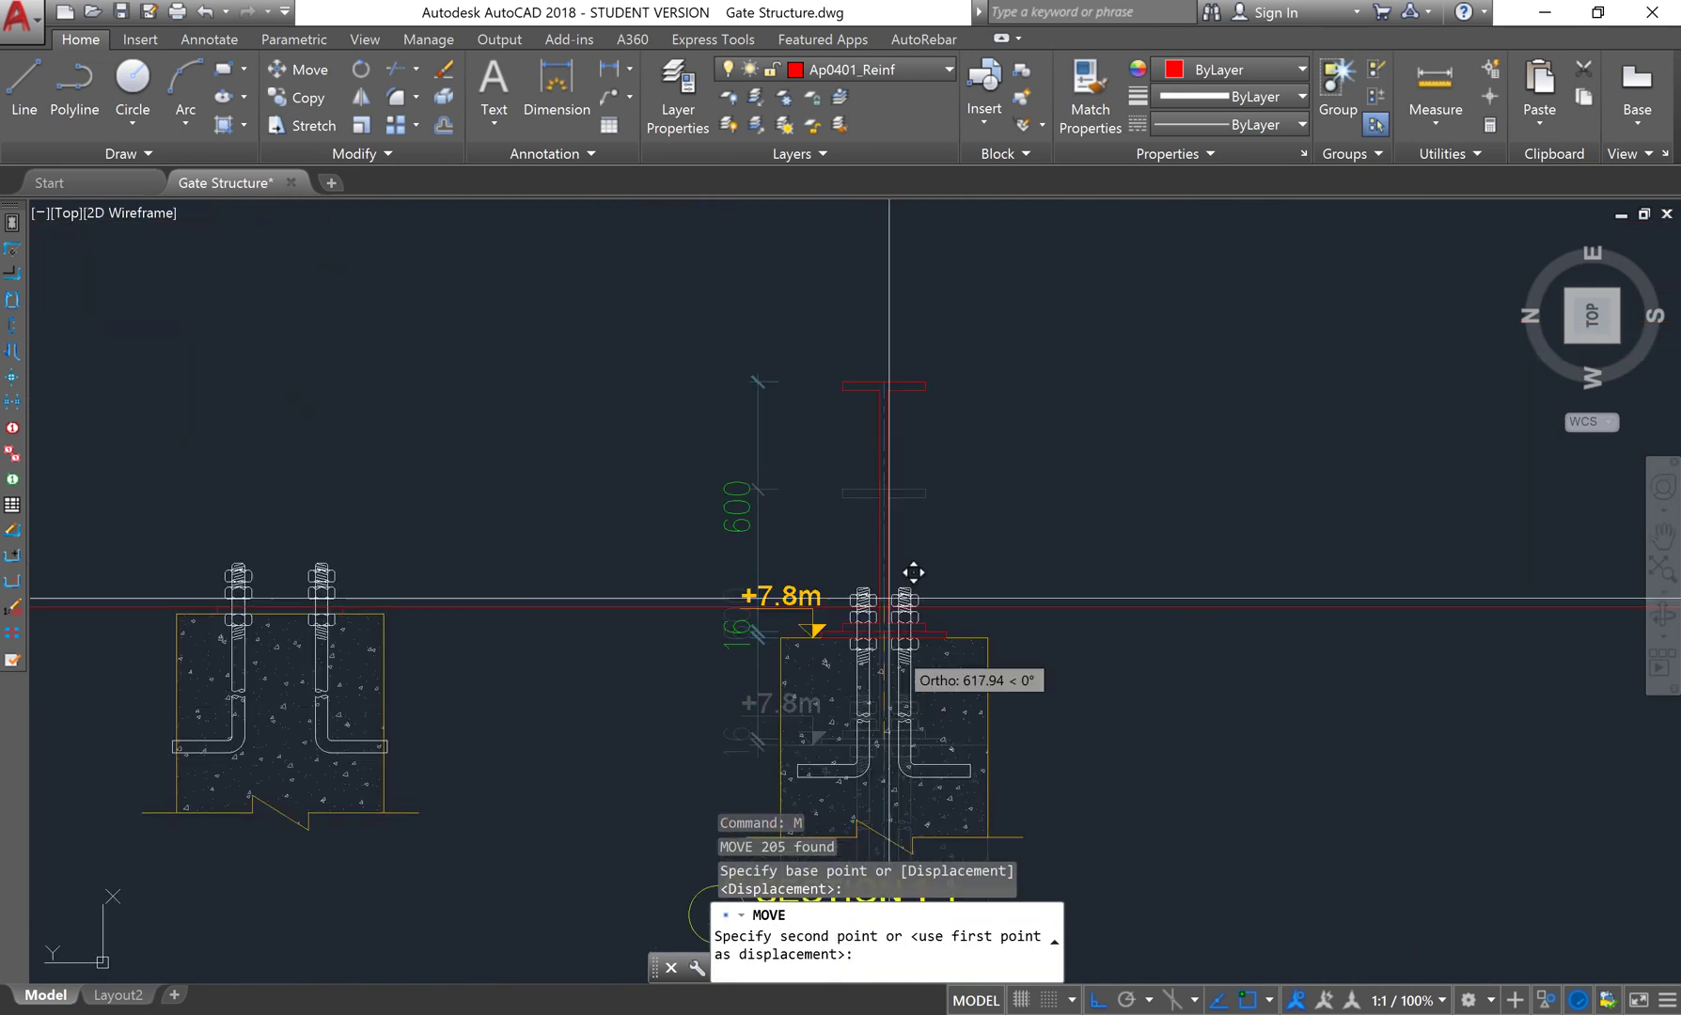
pyautogui.click(884, 607)
# Start another construction line with XL
pyautogui.scroll(-3, 817, 571)
pyautogui.scroll(2, 750, 555)
pyautogui.scroll(3, 1174, 581)
pyautogui.scroll(1, 1148, 575)
pyautogui.write('x')
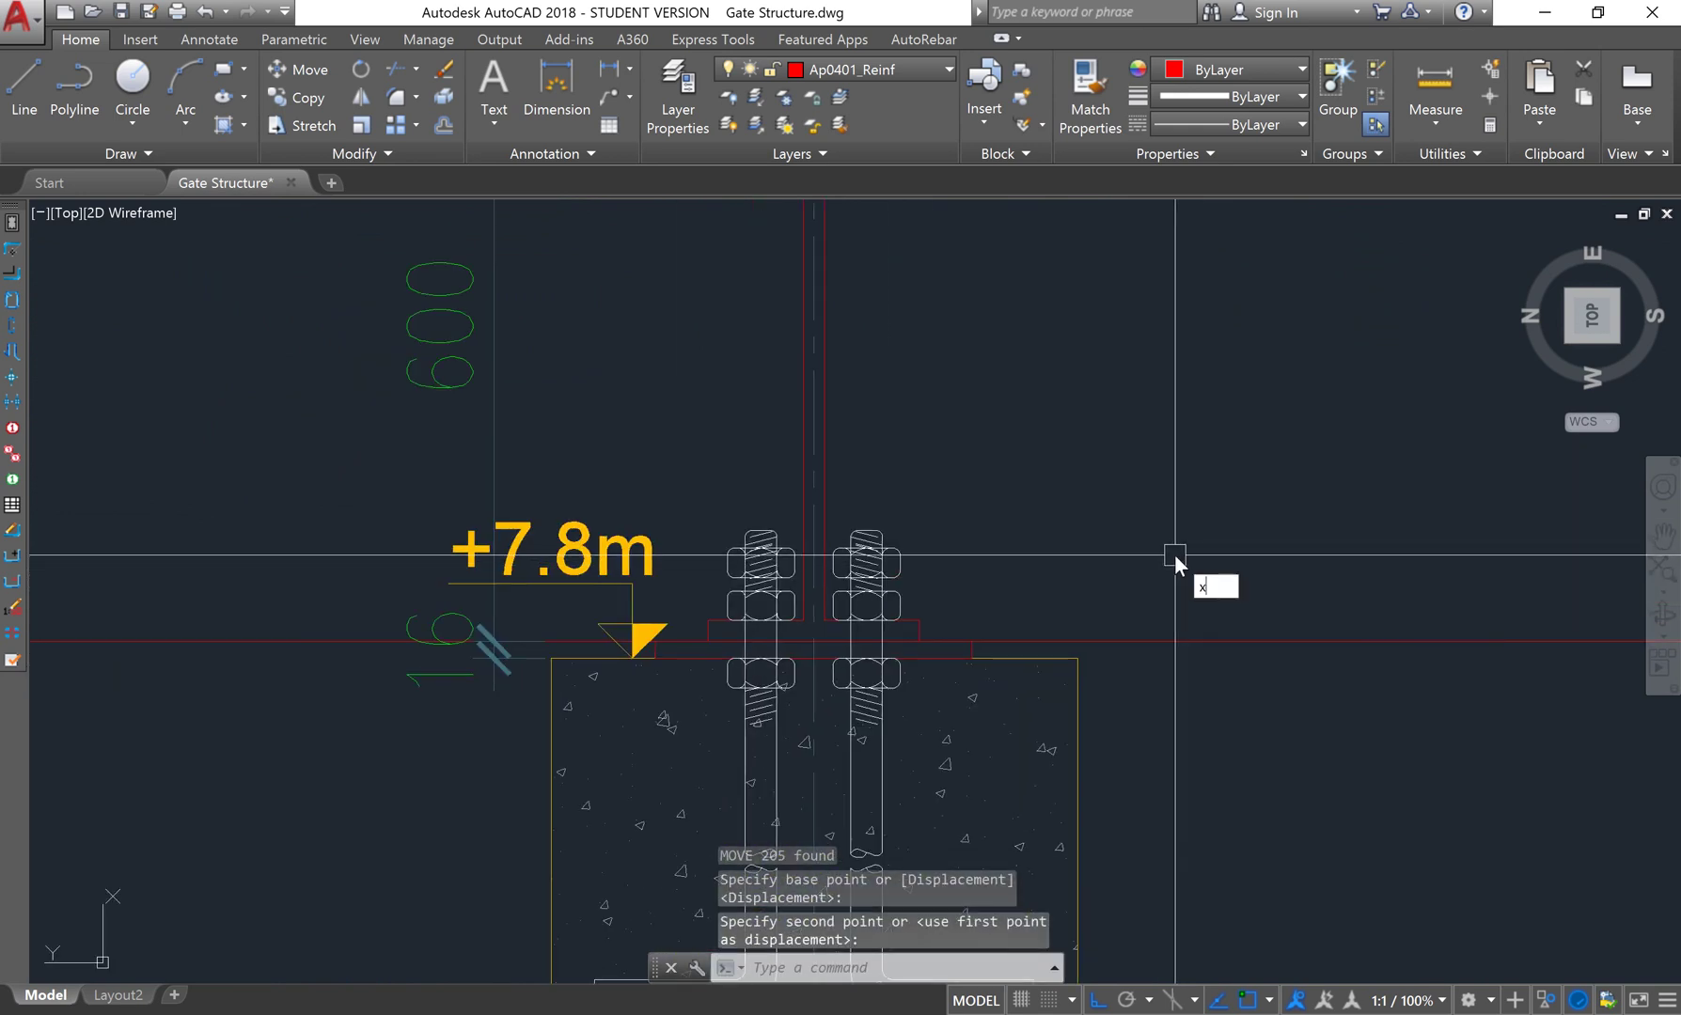
pyautogui.write('l')
pyautogui.press('Return')
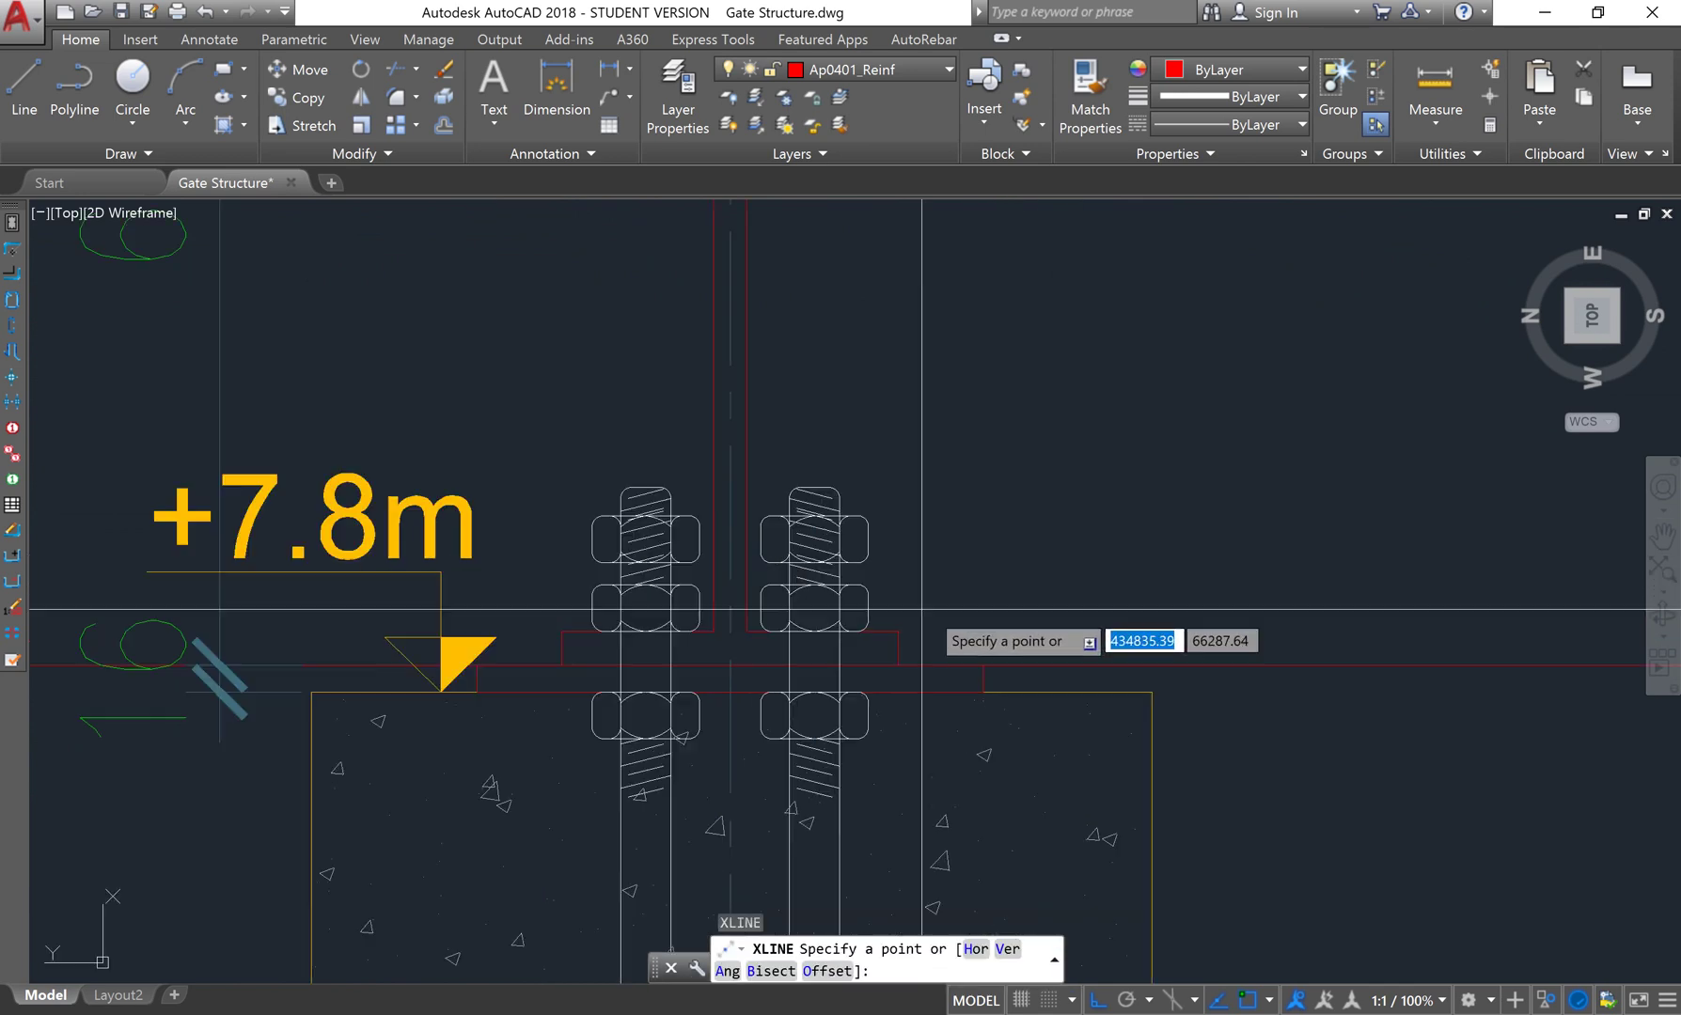
# Add a horizontal construction line at the base-plate level
pyautogui.click(940, 622)
pyautogui.click(959, 623)
pyautogui.press('Return')
pyautogui.scroll(-2, 1034, 601)
pyautogui.moveTo(959, 602); pyautogui.dragTo(1062, 562, button='middle')
pyautogui.moveTo(969, 263); pyautogui.dragTo(957, 488, button='middle')
pyautogui.scroll(5, 1031, 348)
# Add two horizontal construction lines at the column top
pyautogui.press('Return')
pyautogui.click(1039, 303)
pyautogui.click(1125, 303)
pyautogui.press('Return')
pyautogui.press('Return')
pyautogui.click(1034, 263)
pyautogui.click(1094, 263)
pyautogui.press('Return')
# Shift the view upward and start the break-line command
pyautogui.scroll(-6, 1090, 272)
pyautogui.hscroll(-5, 1024, 466)
pyautogui.hscroll(-5, 855, 589)
pyautogui.moveTo(999, 627); pyautogui.dragTo(991, 504, button='middle')
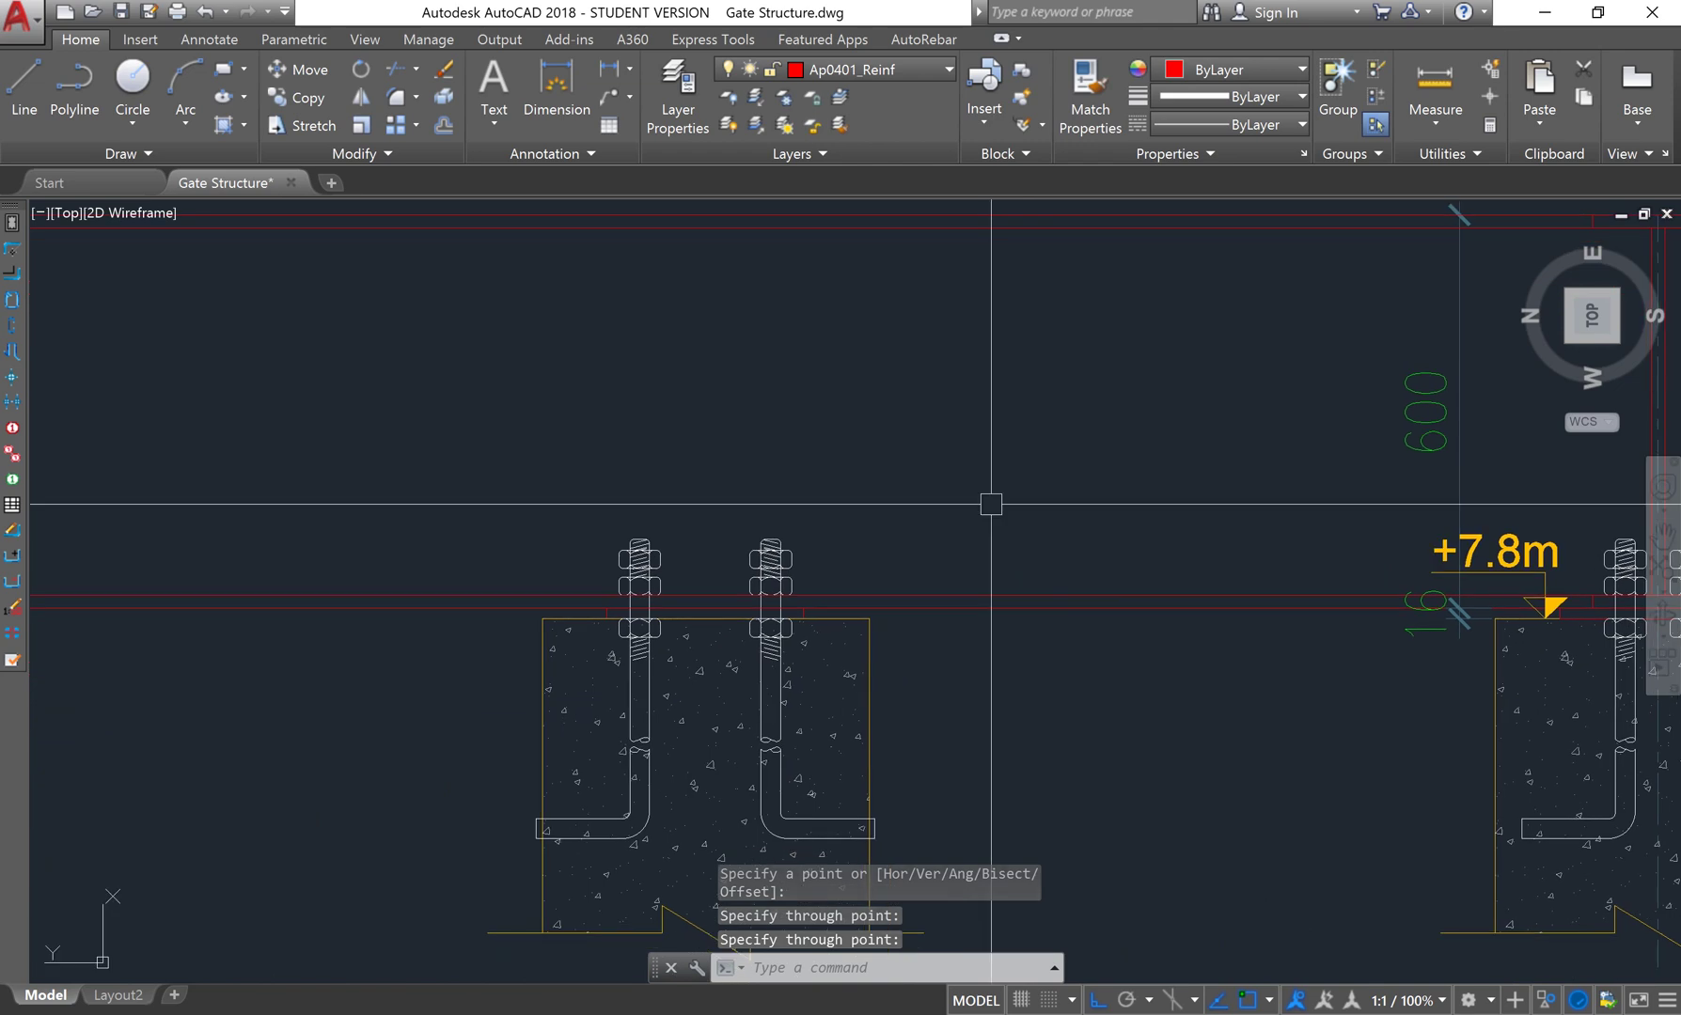
pyautogui.write('NN')
pyautogui.press('BackSpace')
pyautogui.press('BackSpace')
pyautogui.write('l')
pyautogui.press('Return')
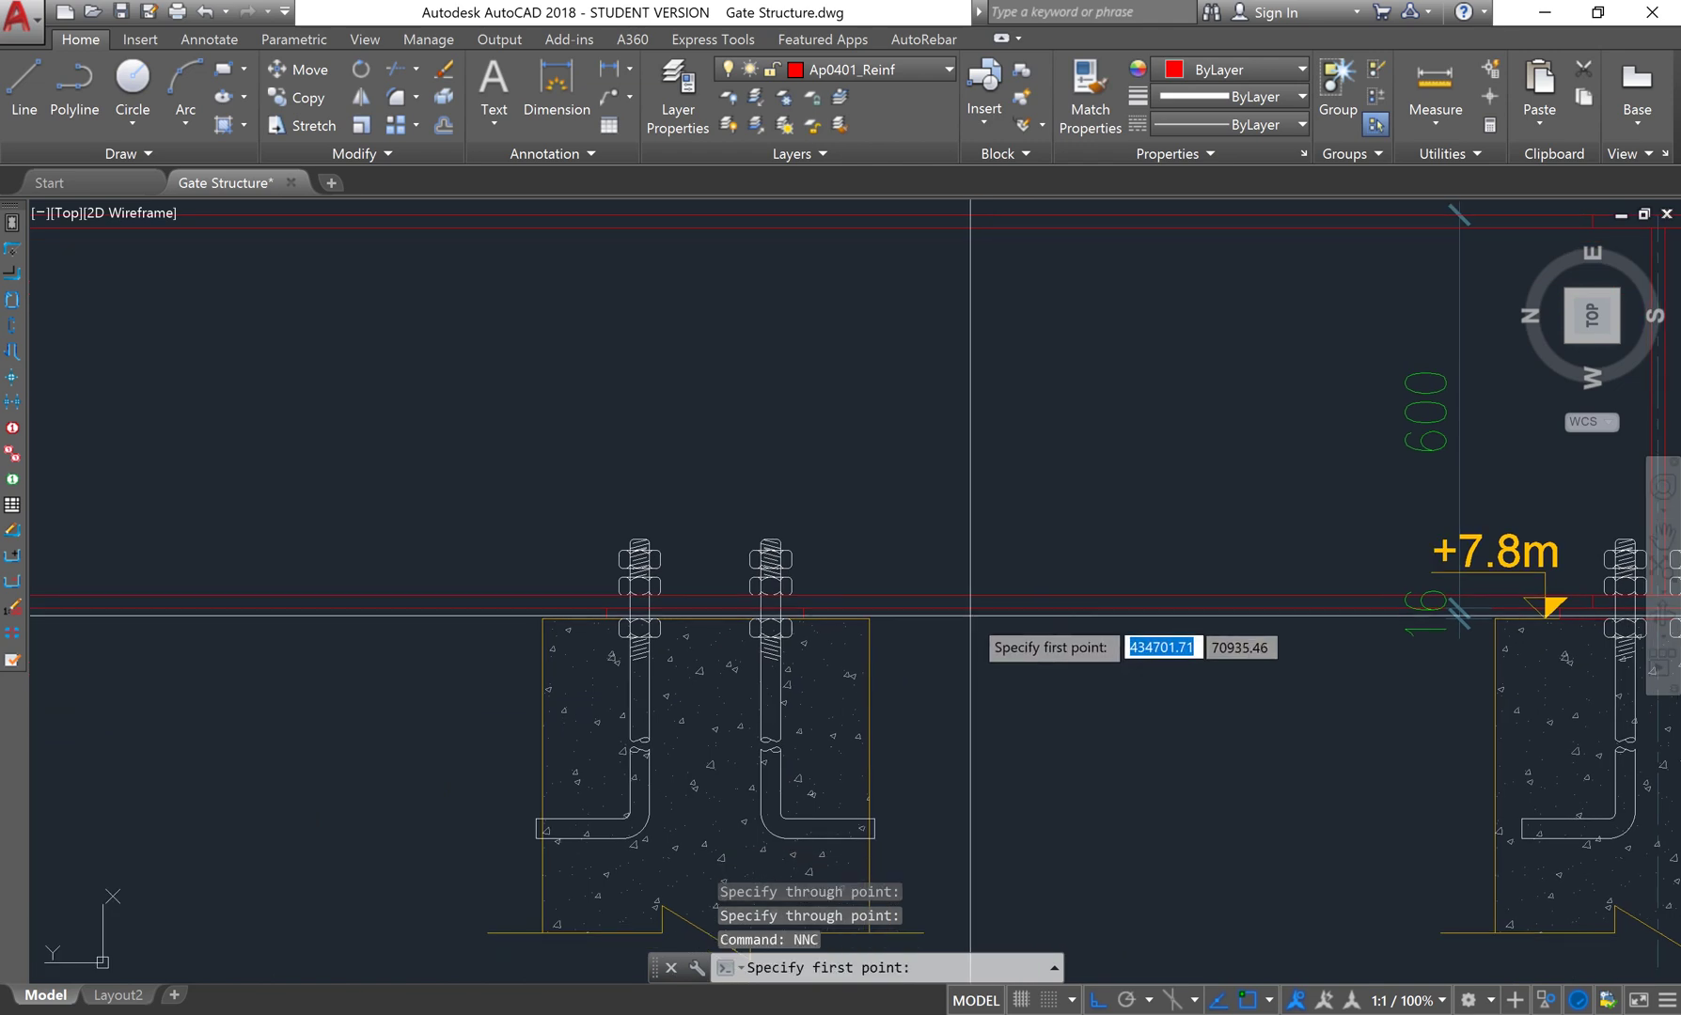
# Place the first break line across the red construction lines
pyautogui.click(987, 604)
pyautogui.press('Escape')
pyautogui.scroll(-4, 949, 310)
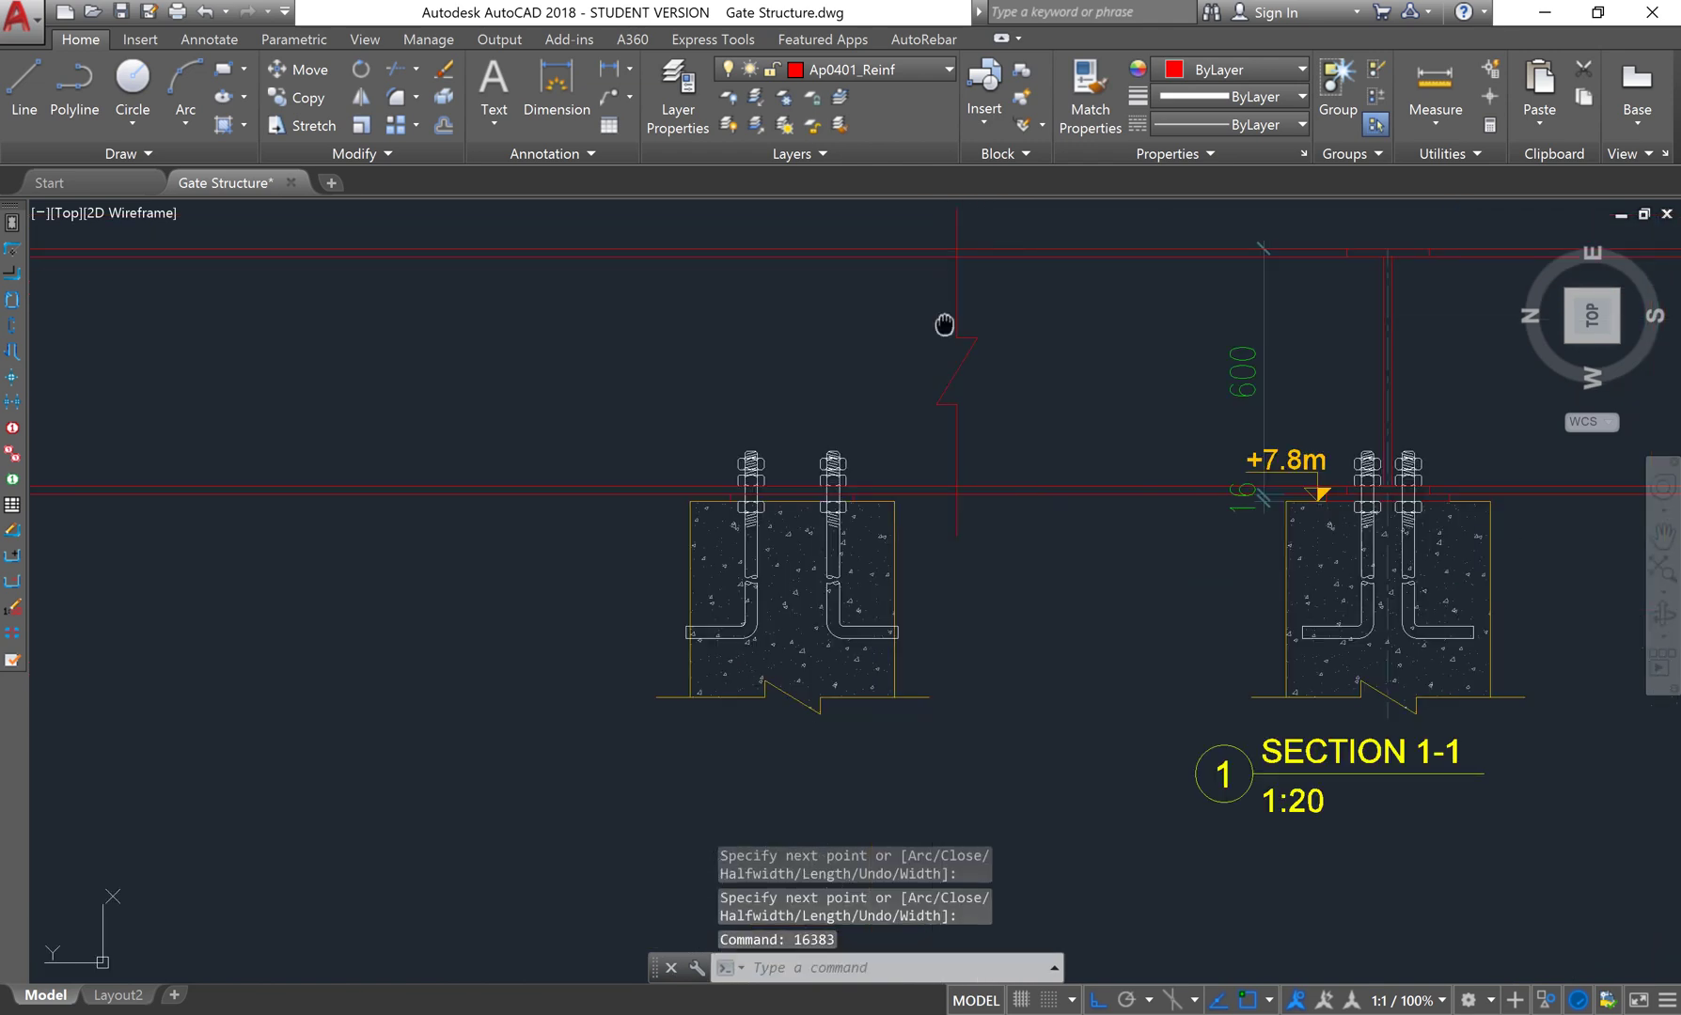
pyautogui.scroll(2, 755, 510)
# Draw the second vertical break line with NNC on the left side
pyautogui.write('nnc')
pyautogui.press('Return')
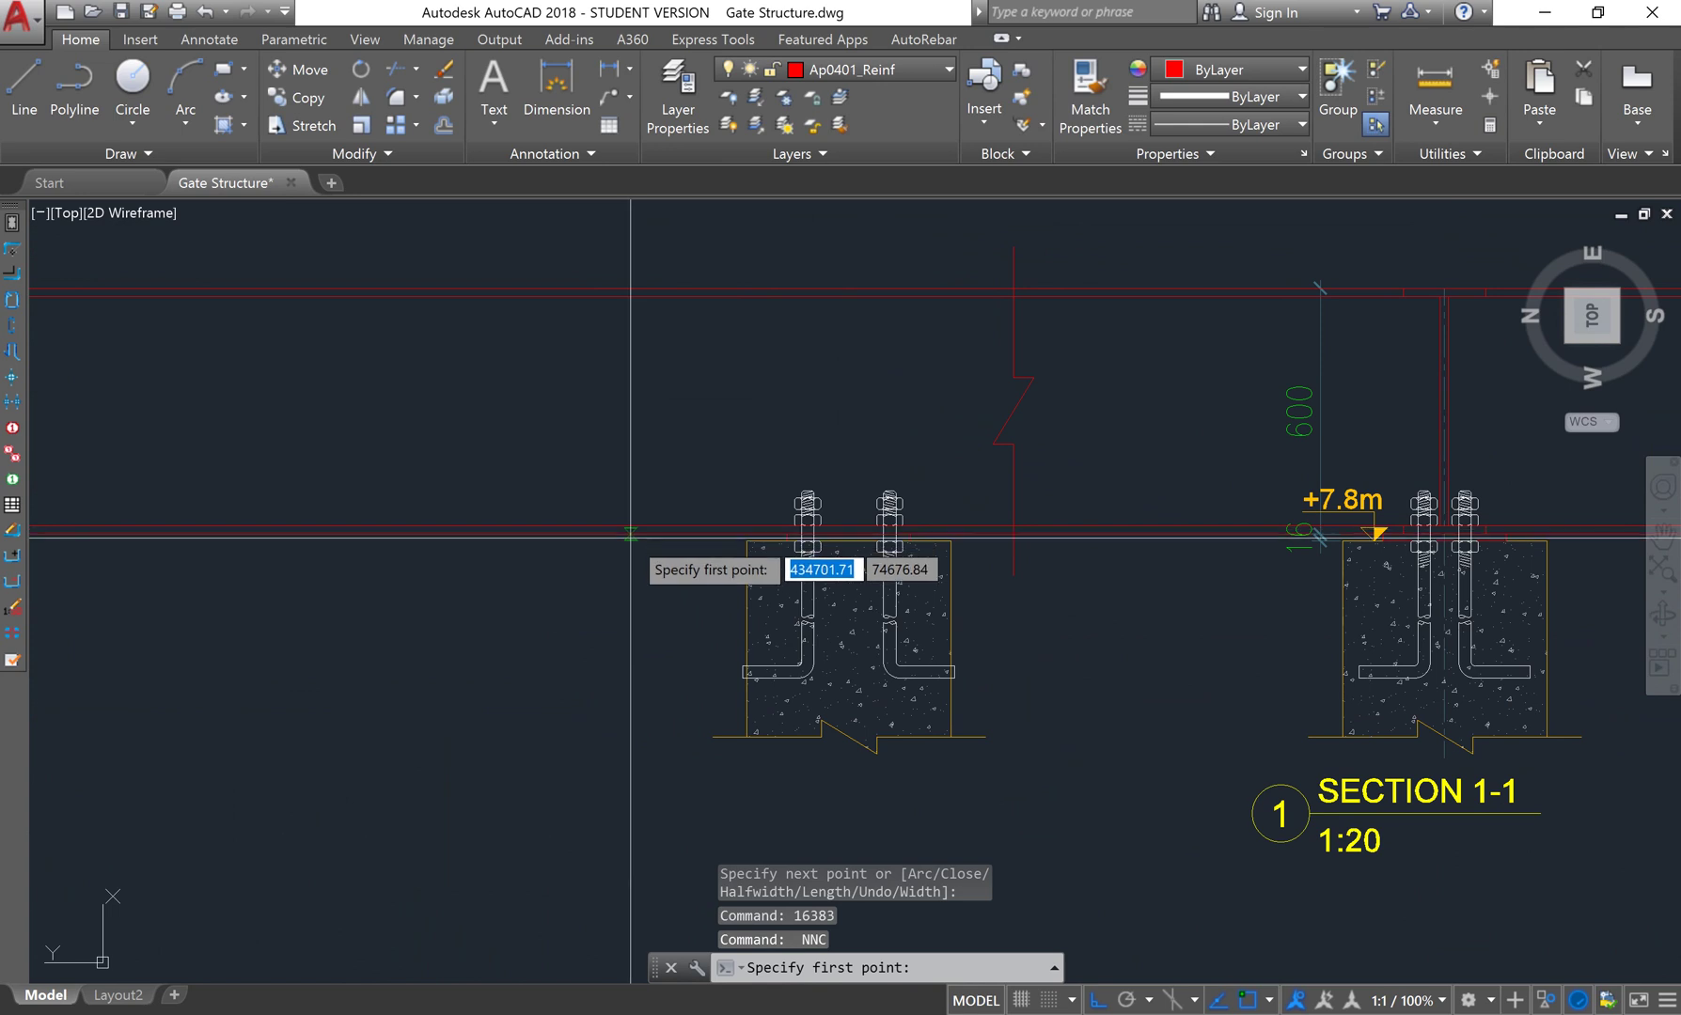
pyautogui.click(630, 531)
pyautogui.click(625, 293)
pyautogui.scroll(-2, 616, 300)
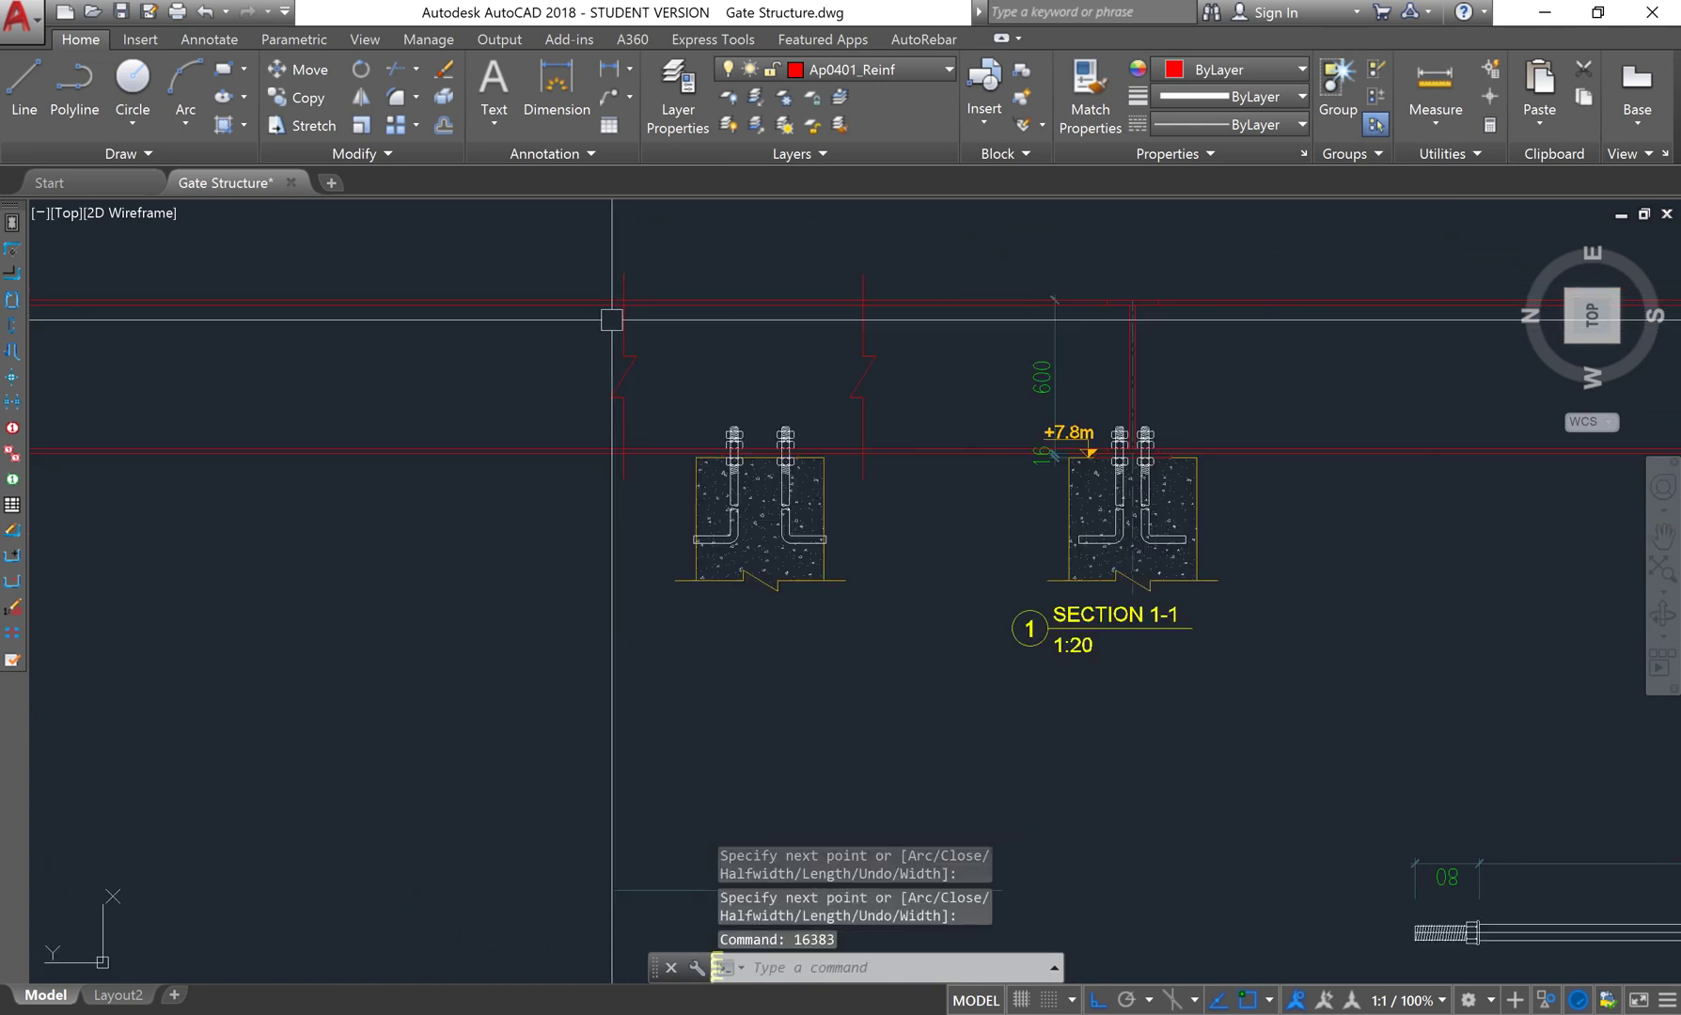
pyautogui.click(583, 239)
pyautogui.click(610, 328)
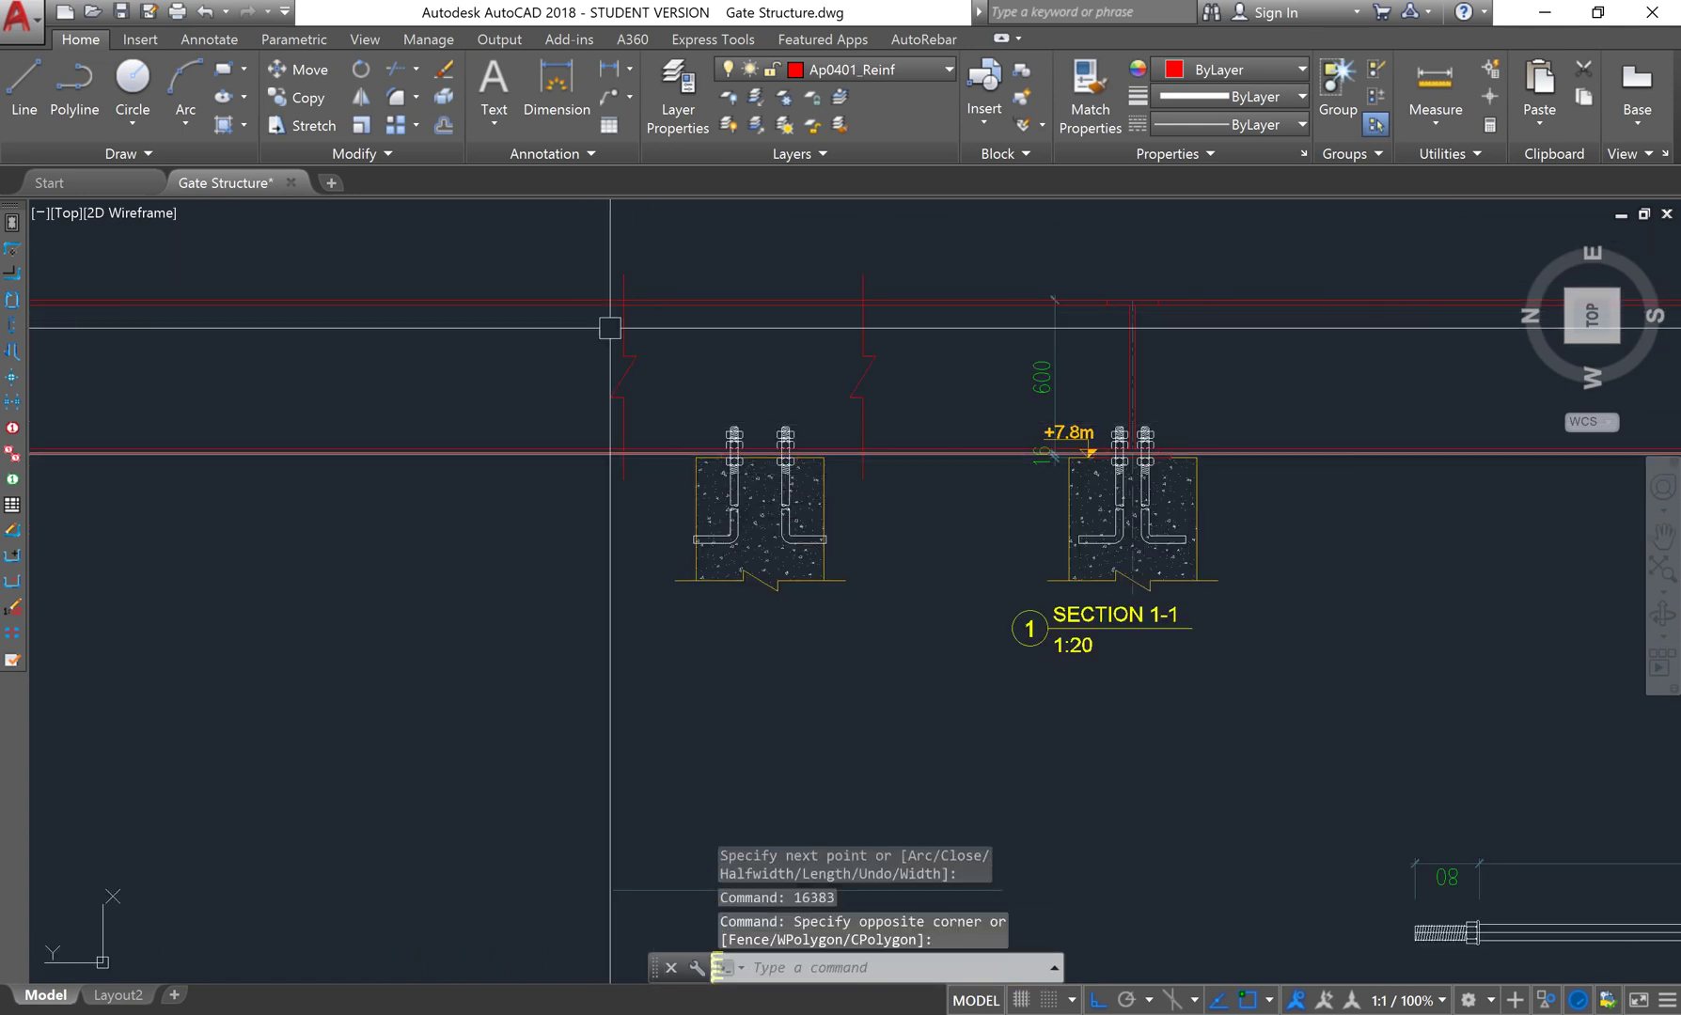
# Select both break lines as cutting edges for TRIM
pyautogui.click(597, 247)
pyautogui.click(675, 508)
pyautogui.click(851, 250)
pyautogui.click(921, 519)
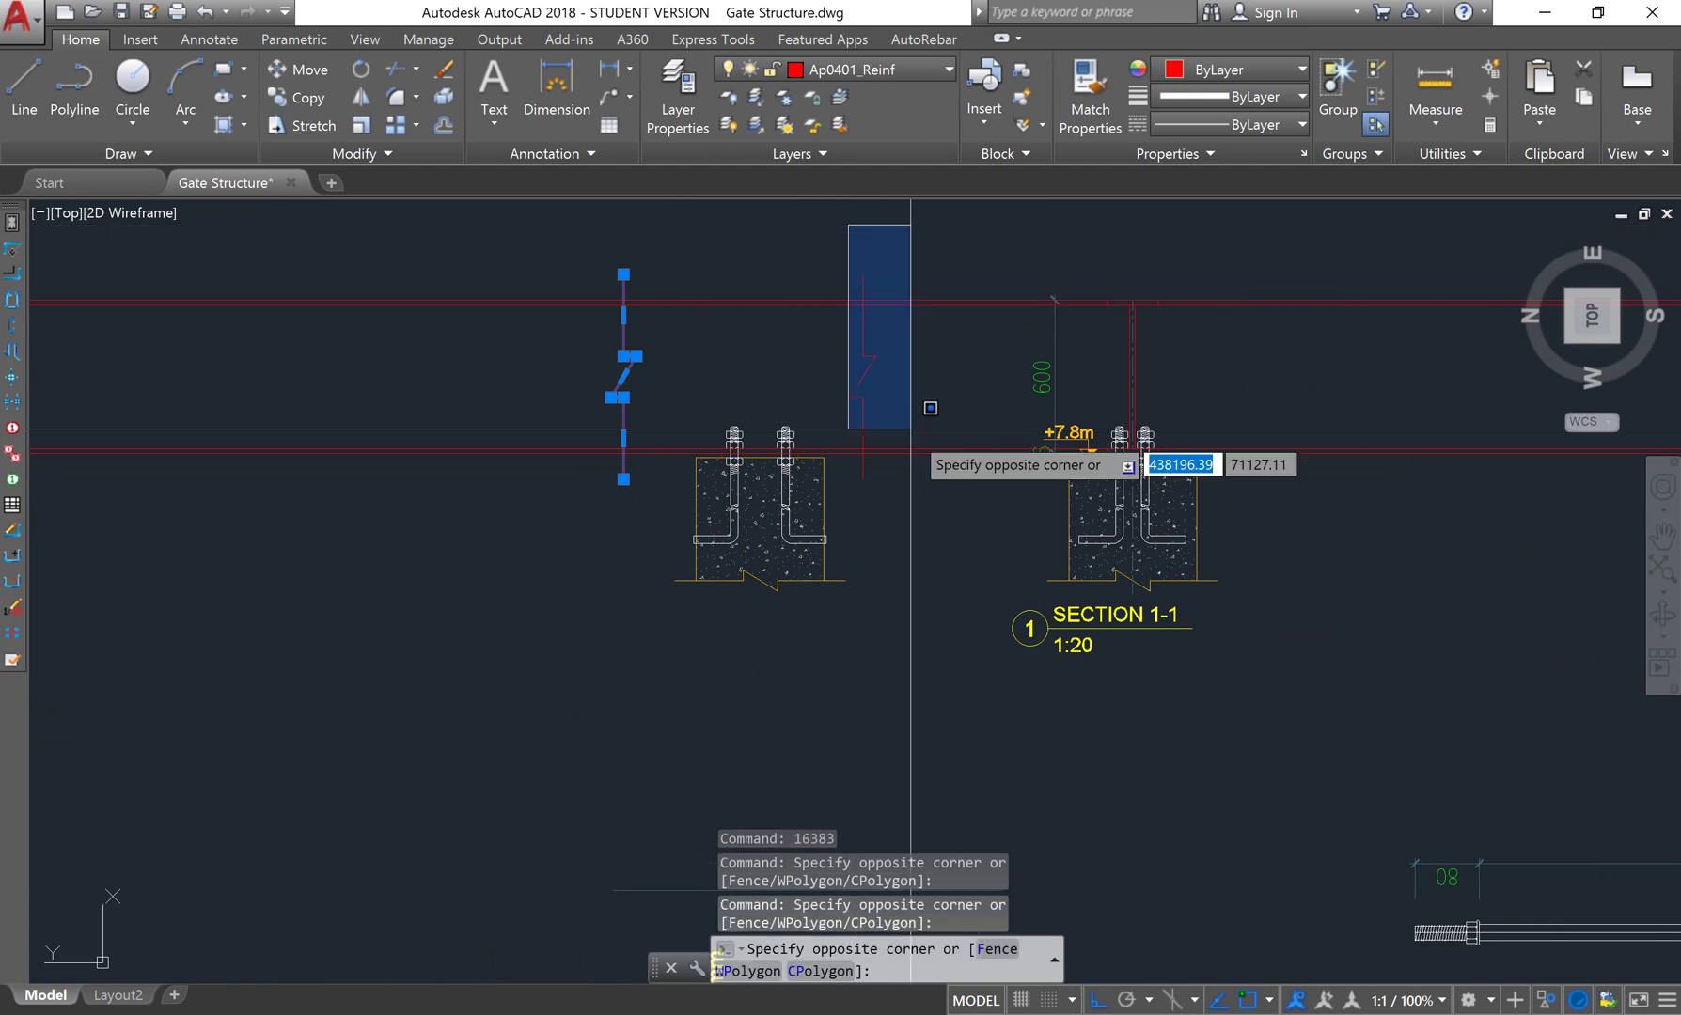
pyautogui.moveTo(921, 519); pyautogui.dragTo(963, 528, button='middle')
pyautogui.write('tr')
pyautogui.press('Return')
# Trim the red line ends beyond the right and left break lines
pyautogui.click(1025, 543)
pyautogui.click(1011, 442)
pyautogui.click(508, 596)
pyautogui.click(364, 300)
pyautogui.press('Return')
pyautogui.scroll(2, 761, 549)
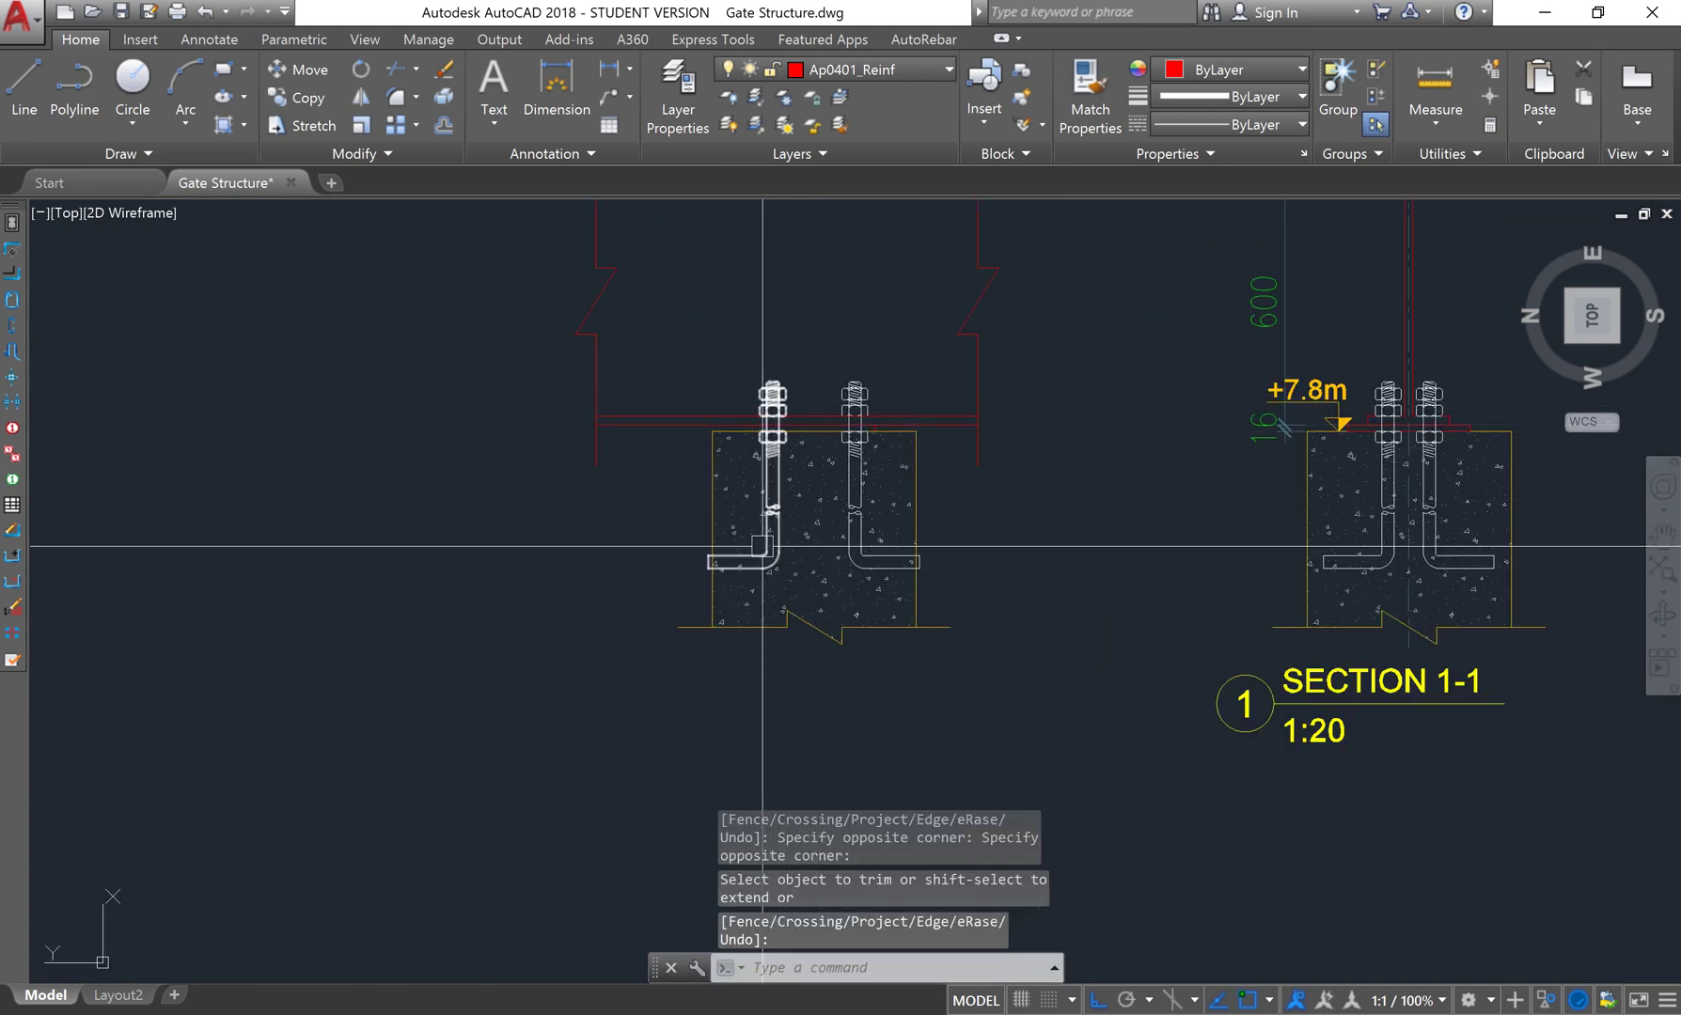
pyautogui.press('Return')
# Select the left anchor bolt for mirroring
pyautogui.scroll(2, 762, 546)
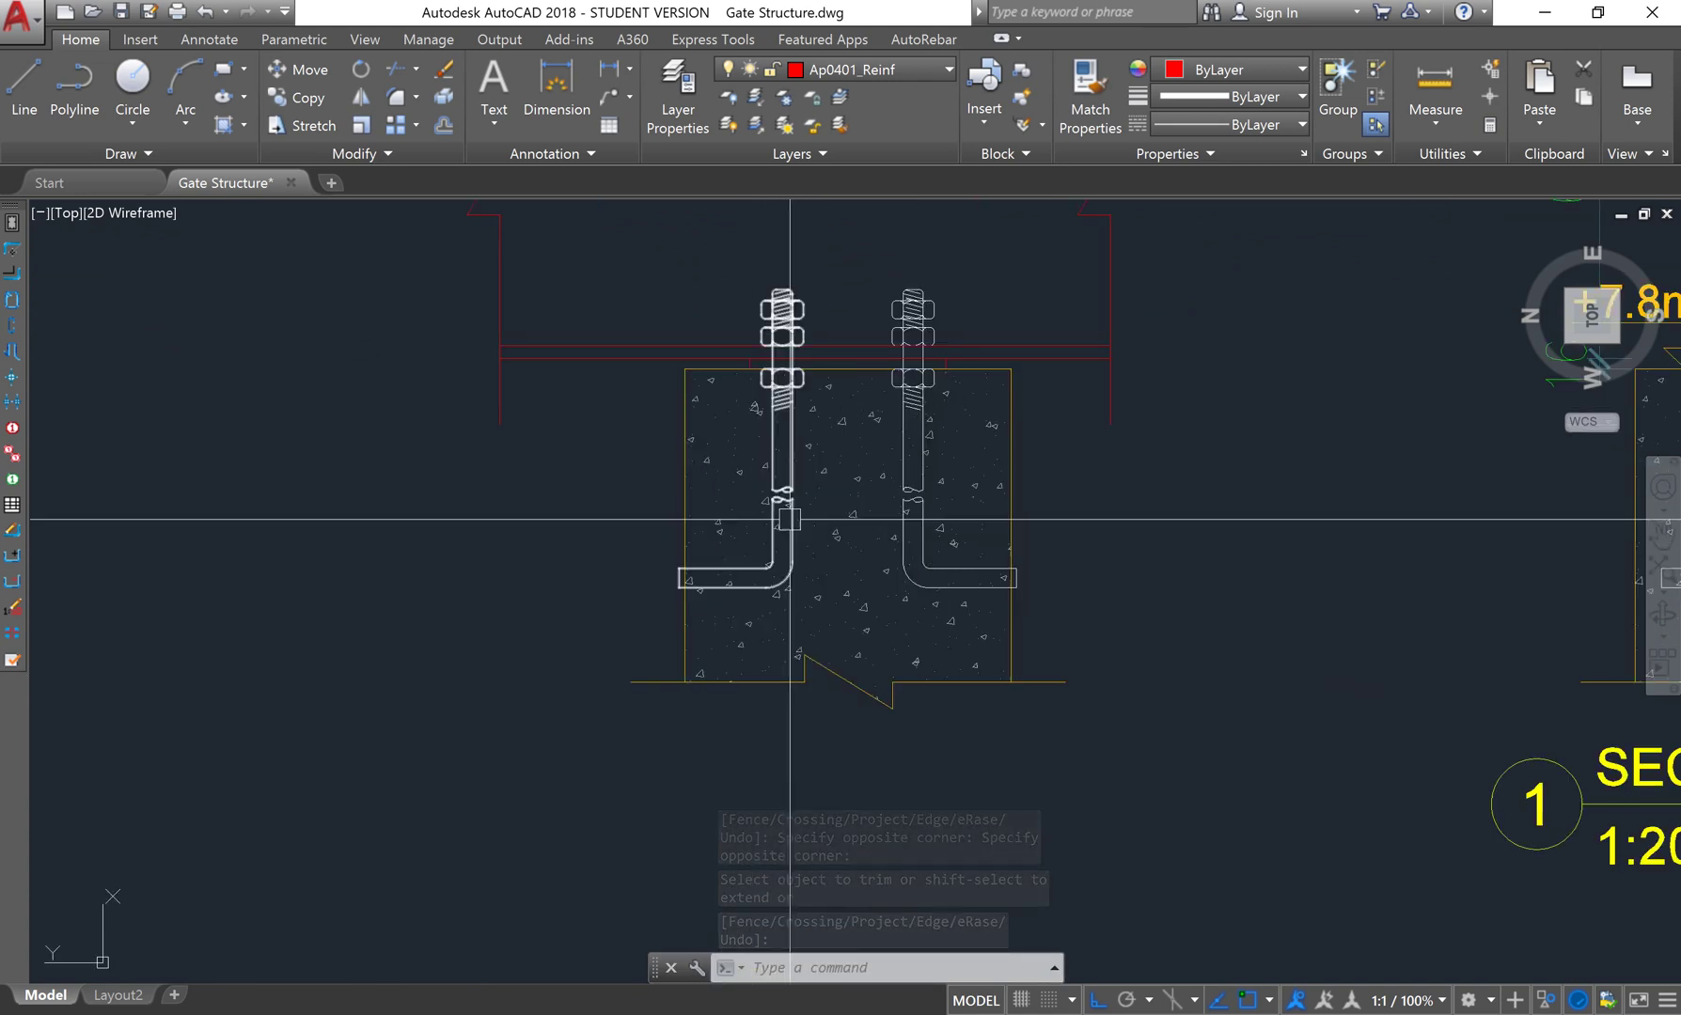
pyautogui.click(772, 467)
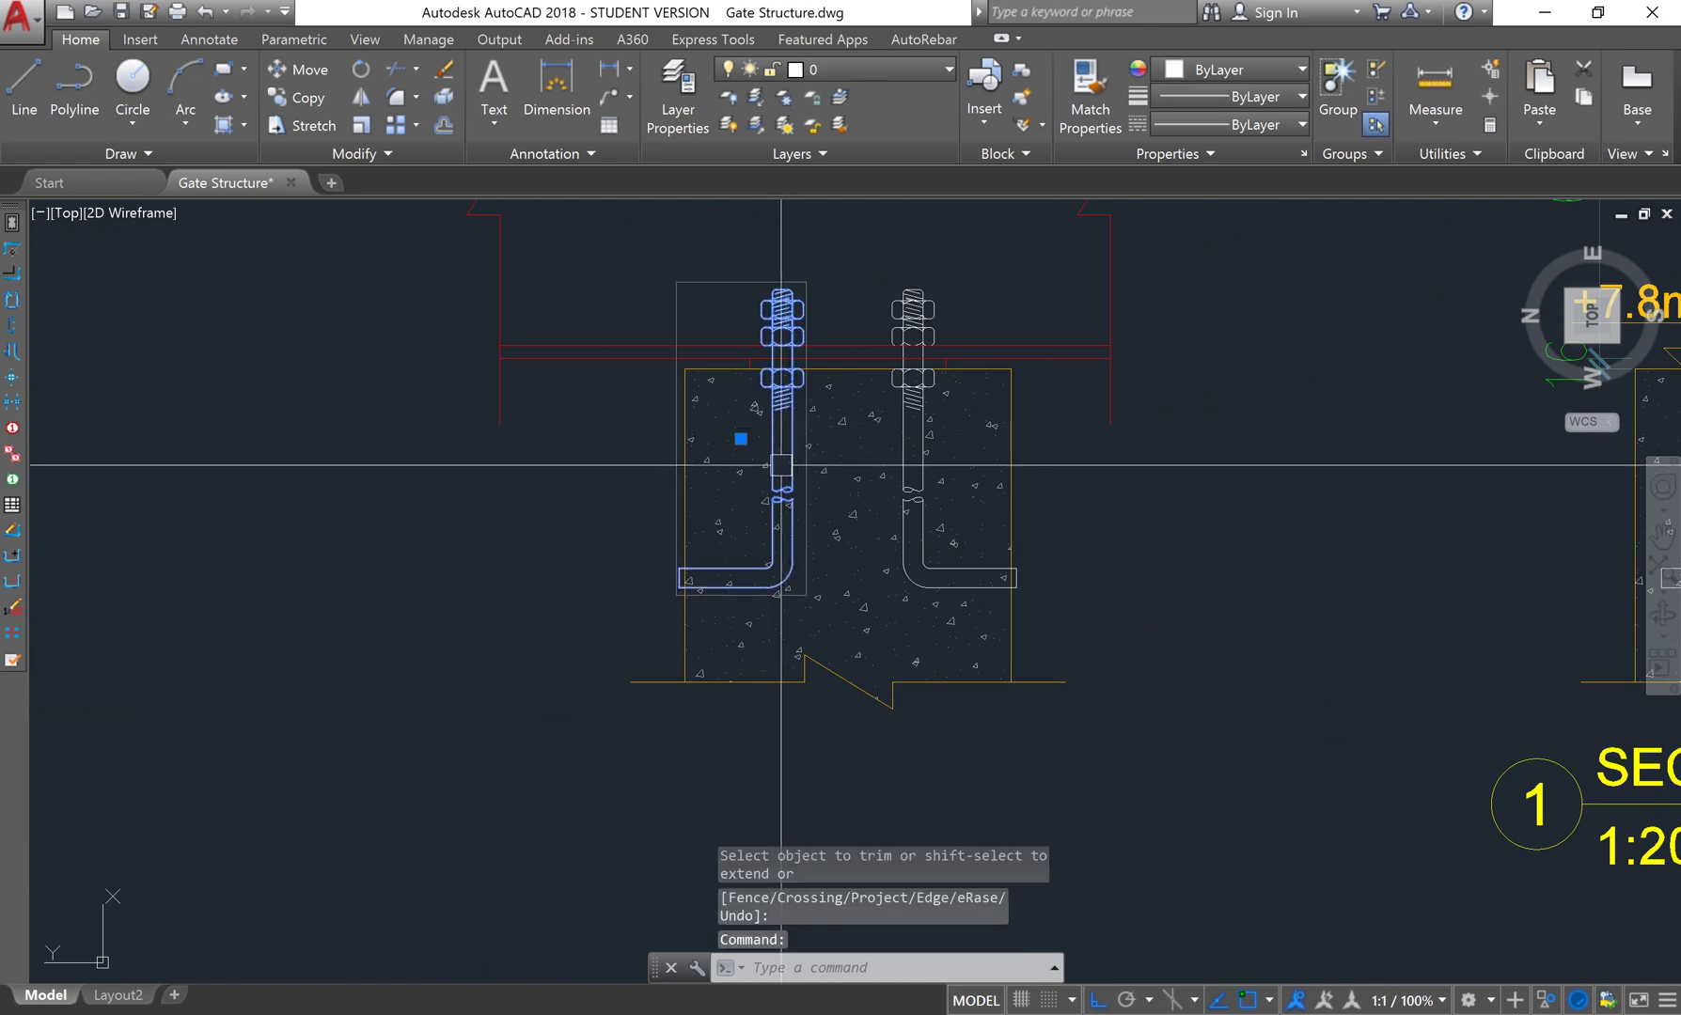
pyautogui.write('mi')
pyautogui.press('Return')
pyautogui.scroll(2, 788, 367)
pyautogui.scroll(2, 790, 366)
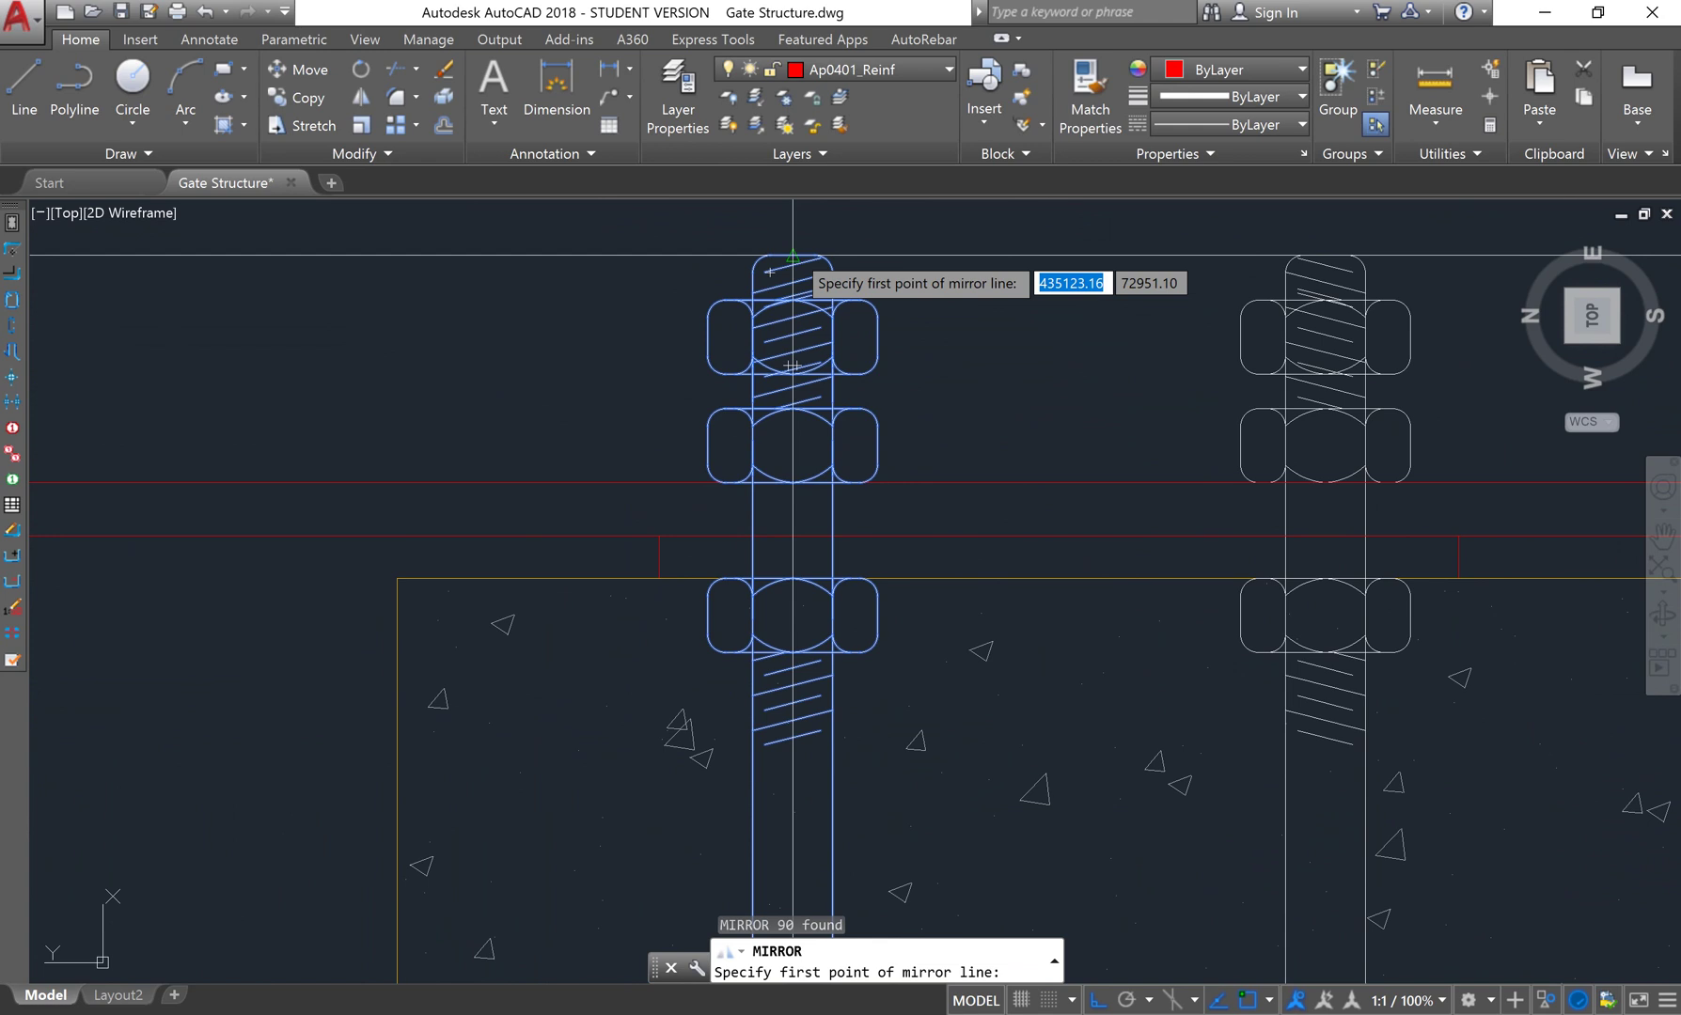
# Mirror the left anchor bolt about a vertical axis, erasing the original
pyautogui.click(792, 255)
pyautogui.click(795, 498)
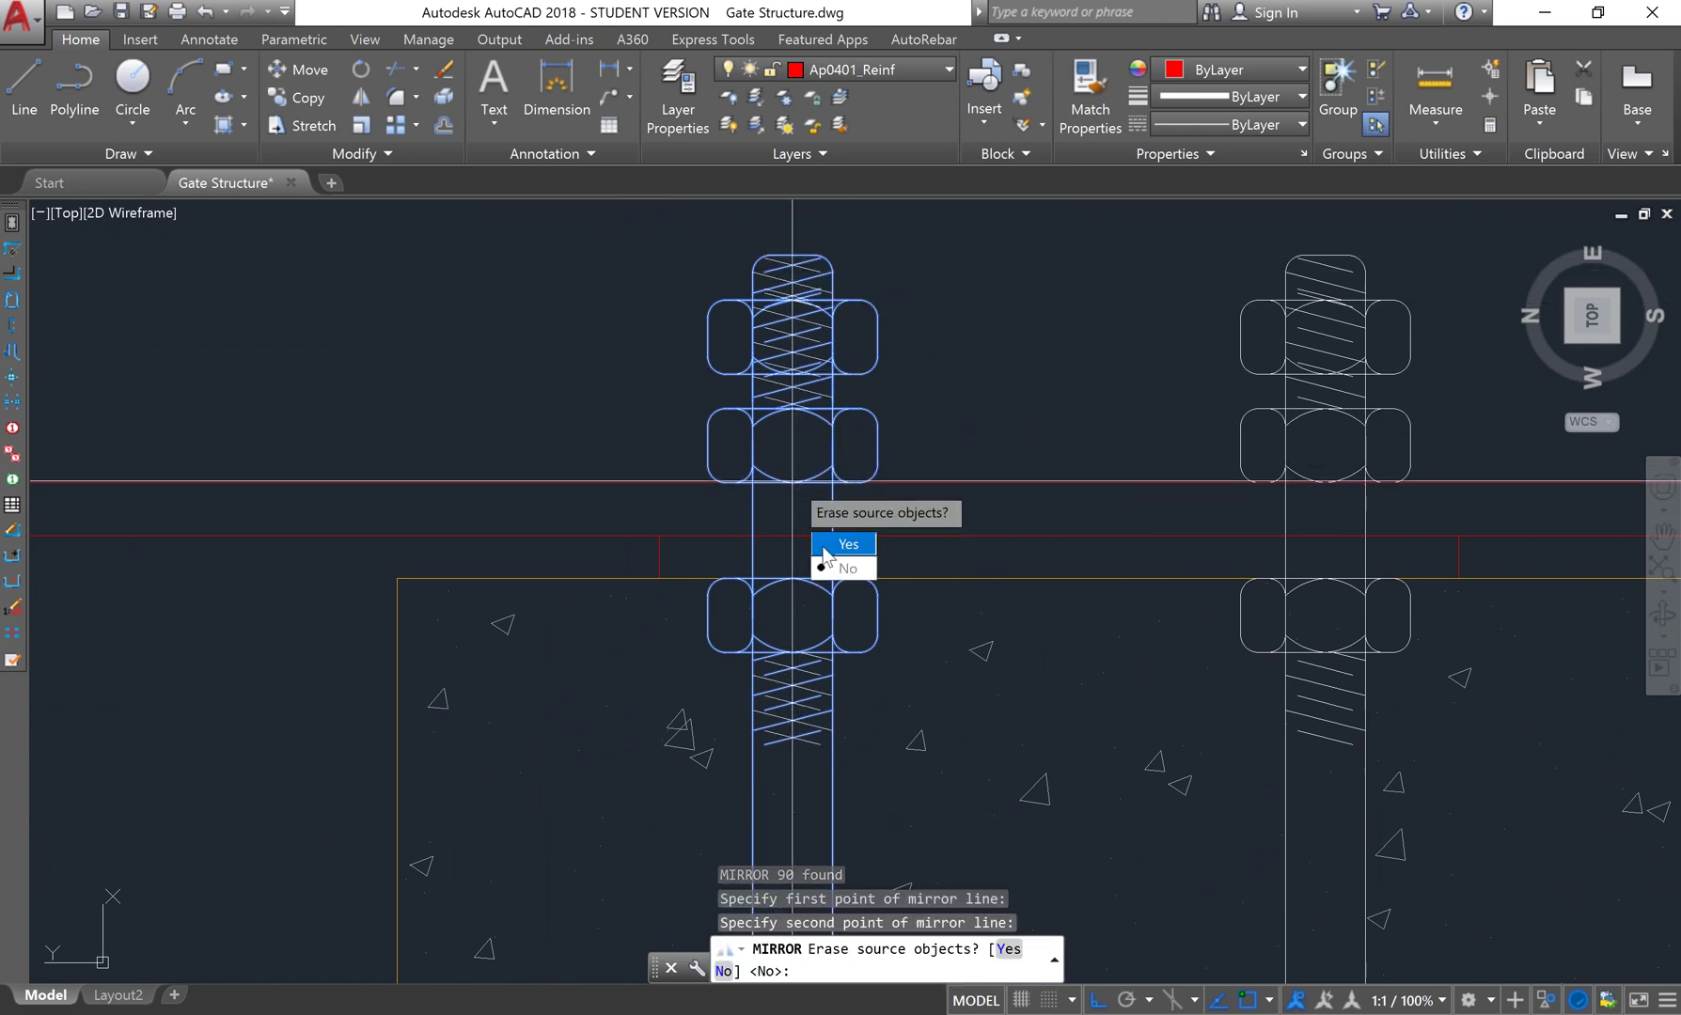
pyautogui.click(826, 549)
pyautogui.scroll(-5, 886, 365)
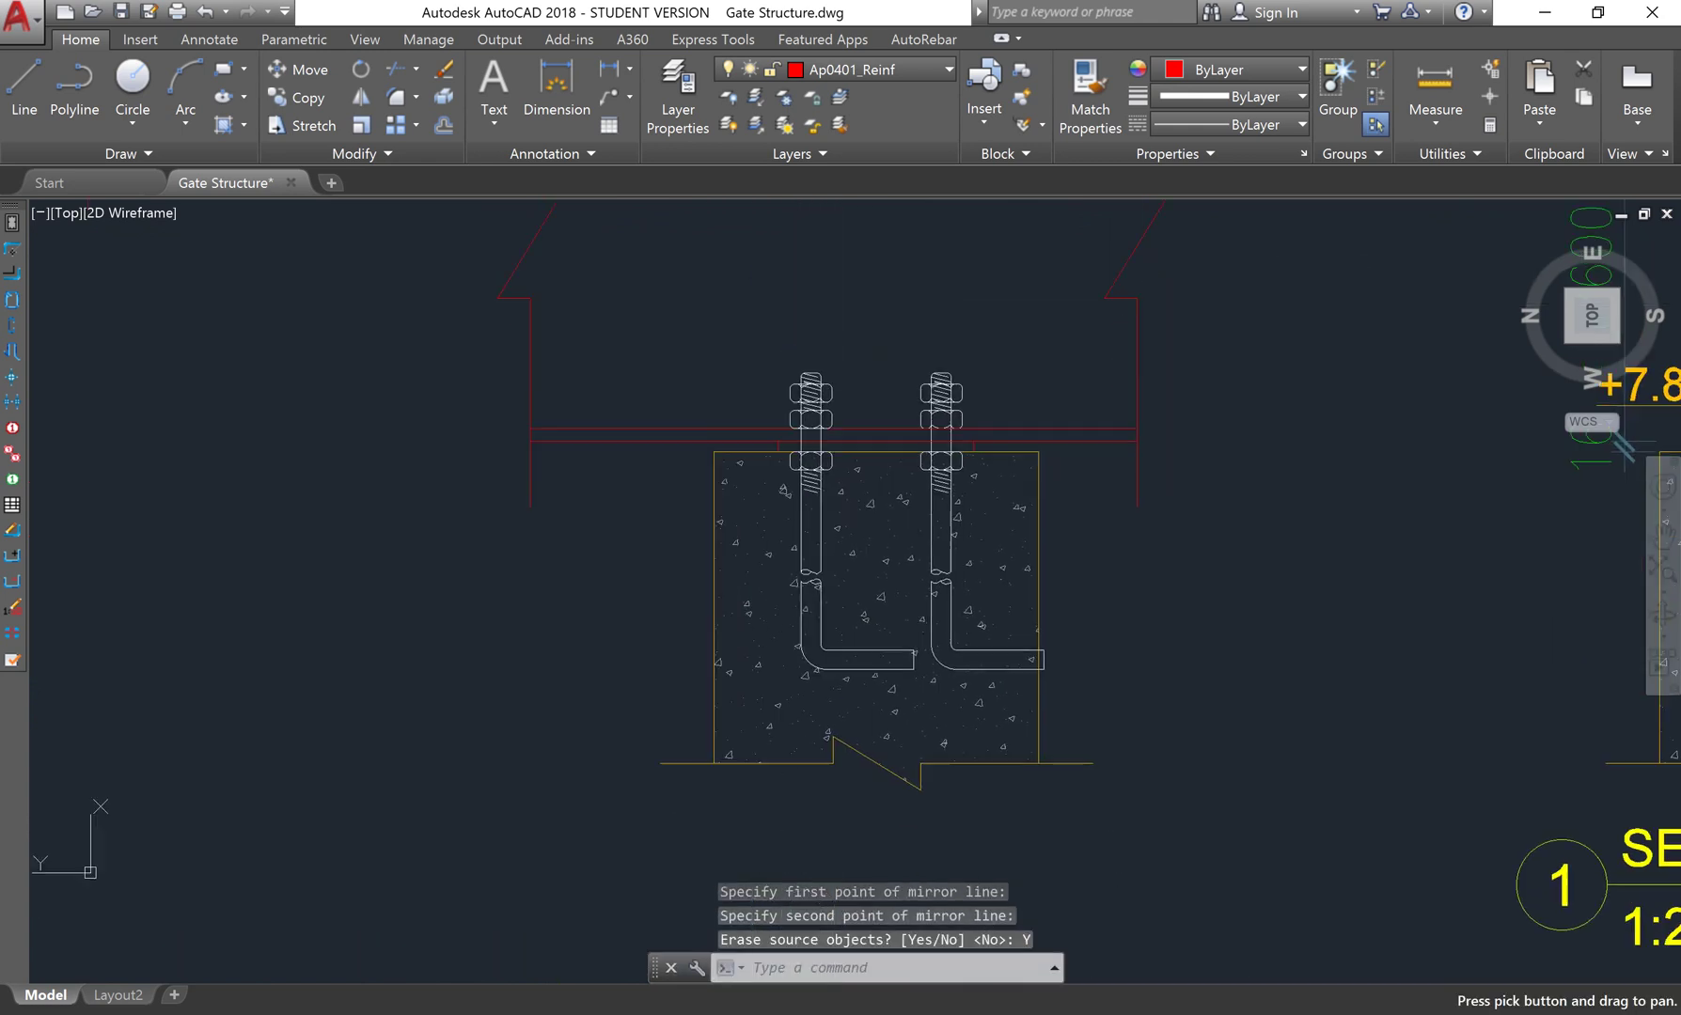
# Mirror the right anchor bolt, erasing the original so the hooks face each other
pyautogui.click(929, 382)
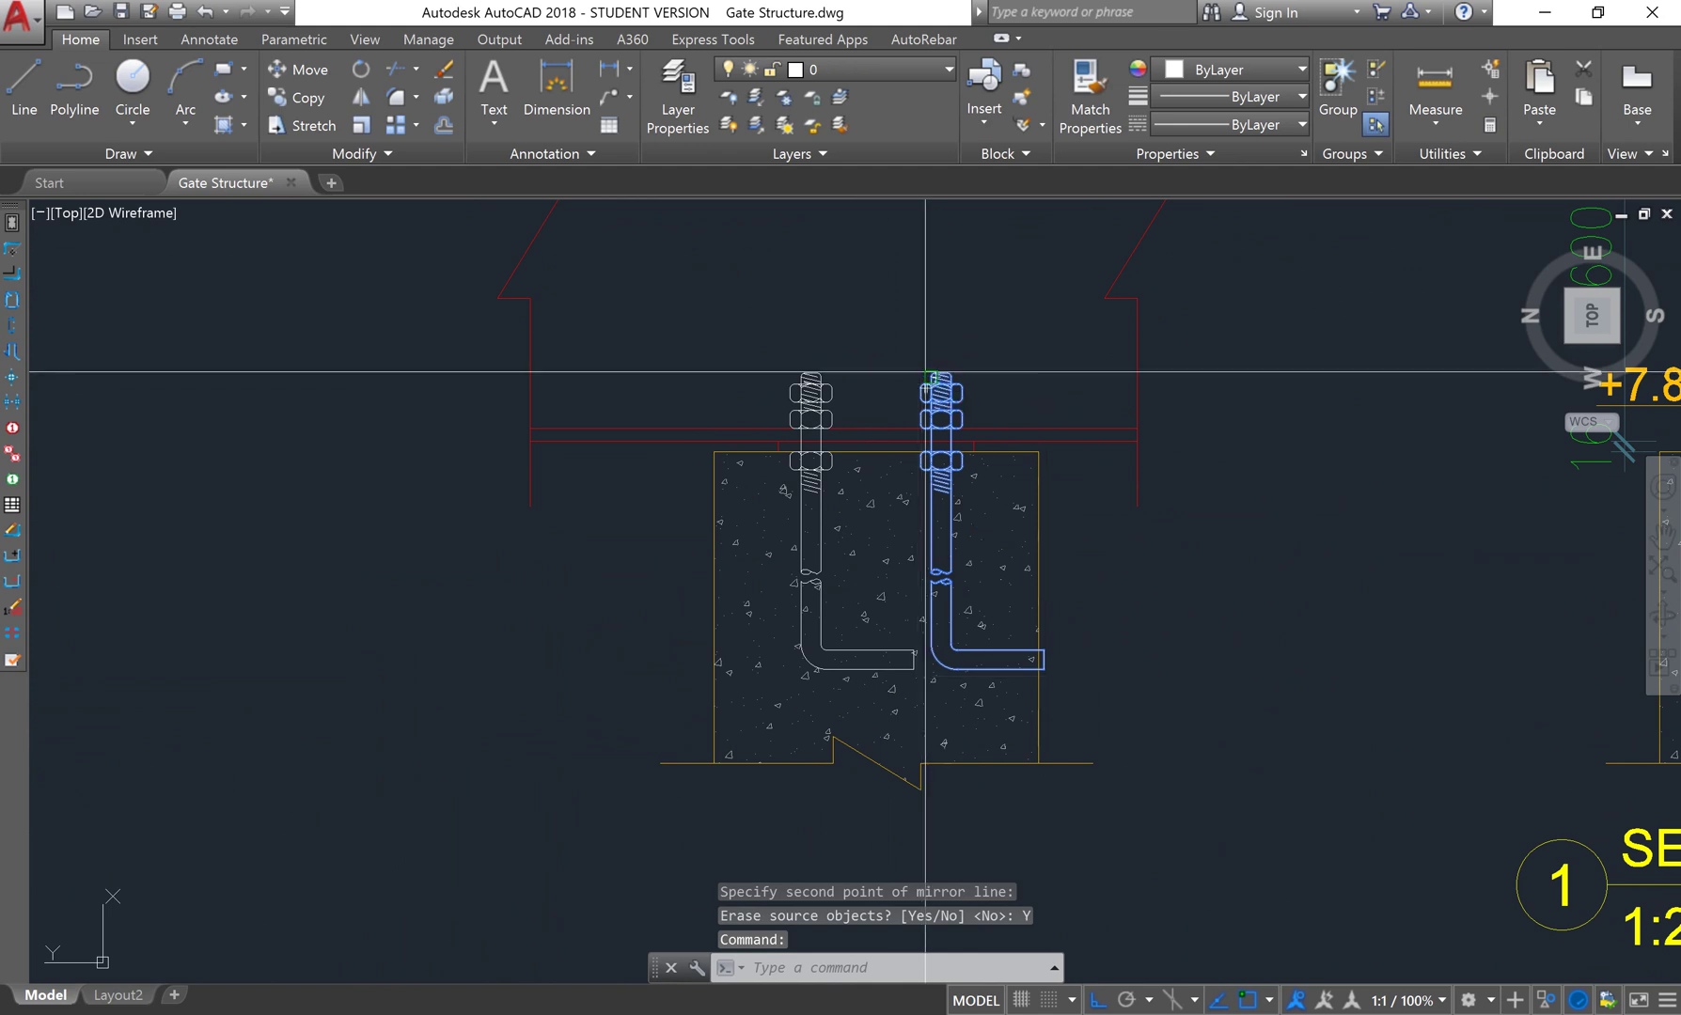
pyautogui.press('Return')
pyautogui.scroll(5, 926, 373)
pyautogui.click(1184, 436)
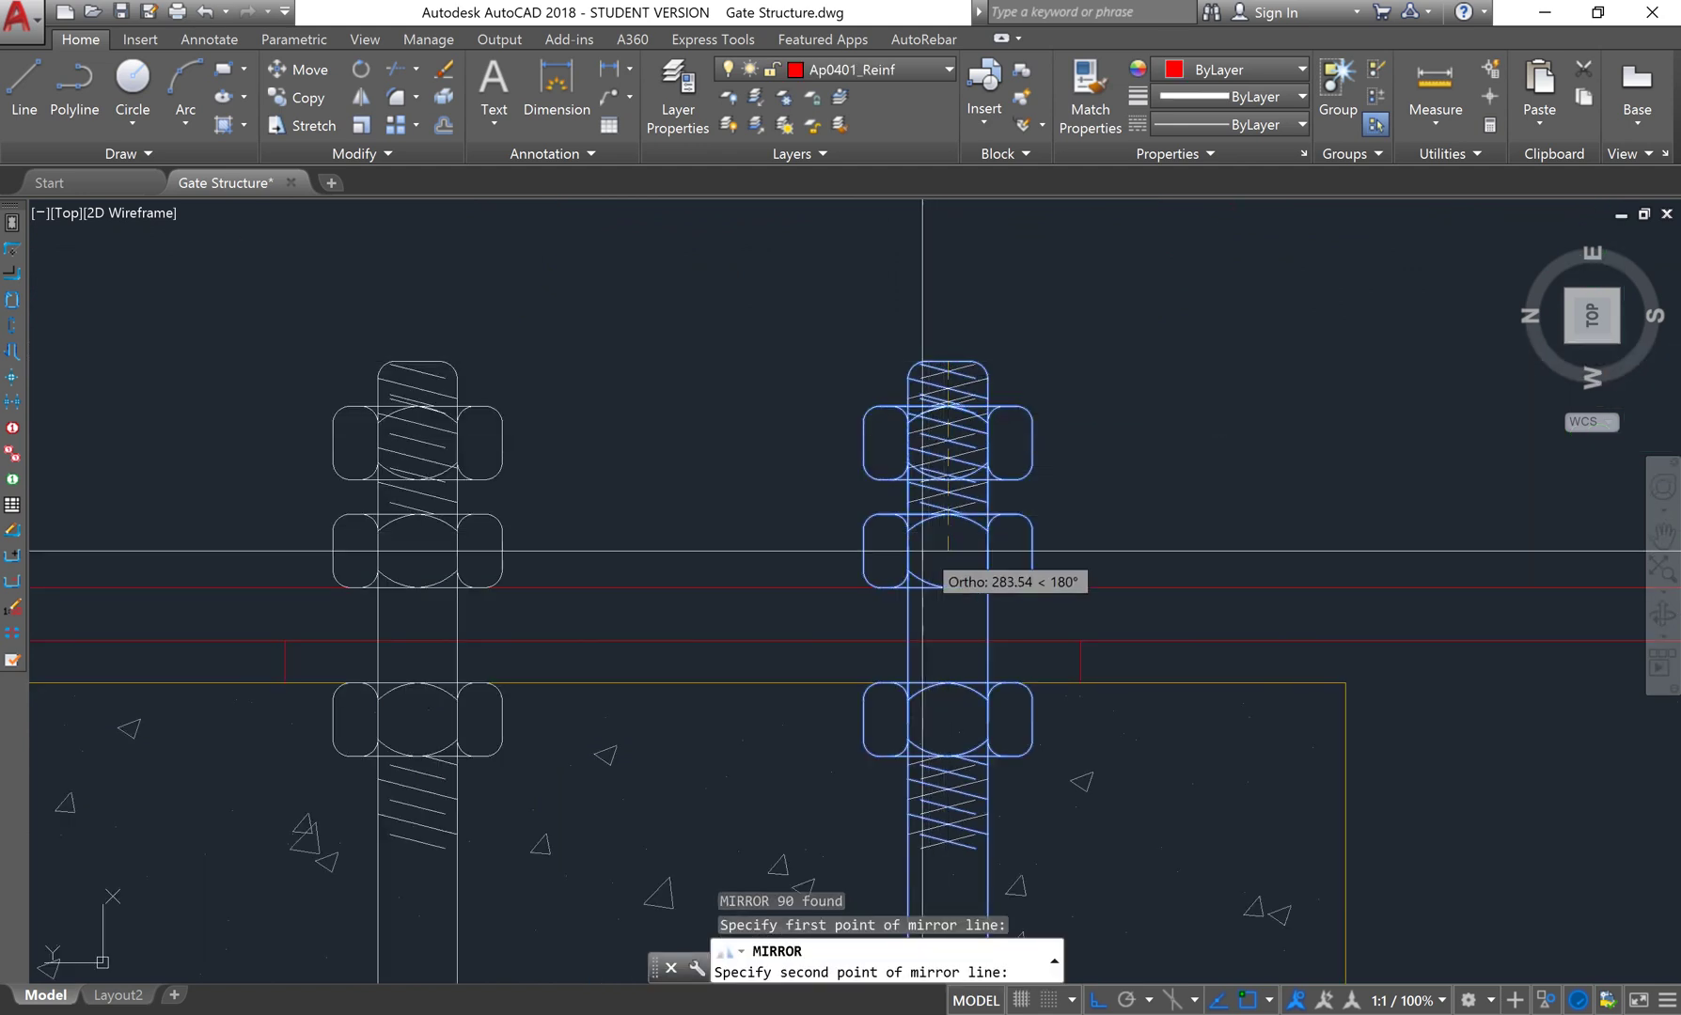
pyautogui.click(948, 523)
pyautogui.click(987, 658)
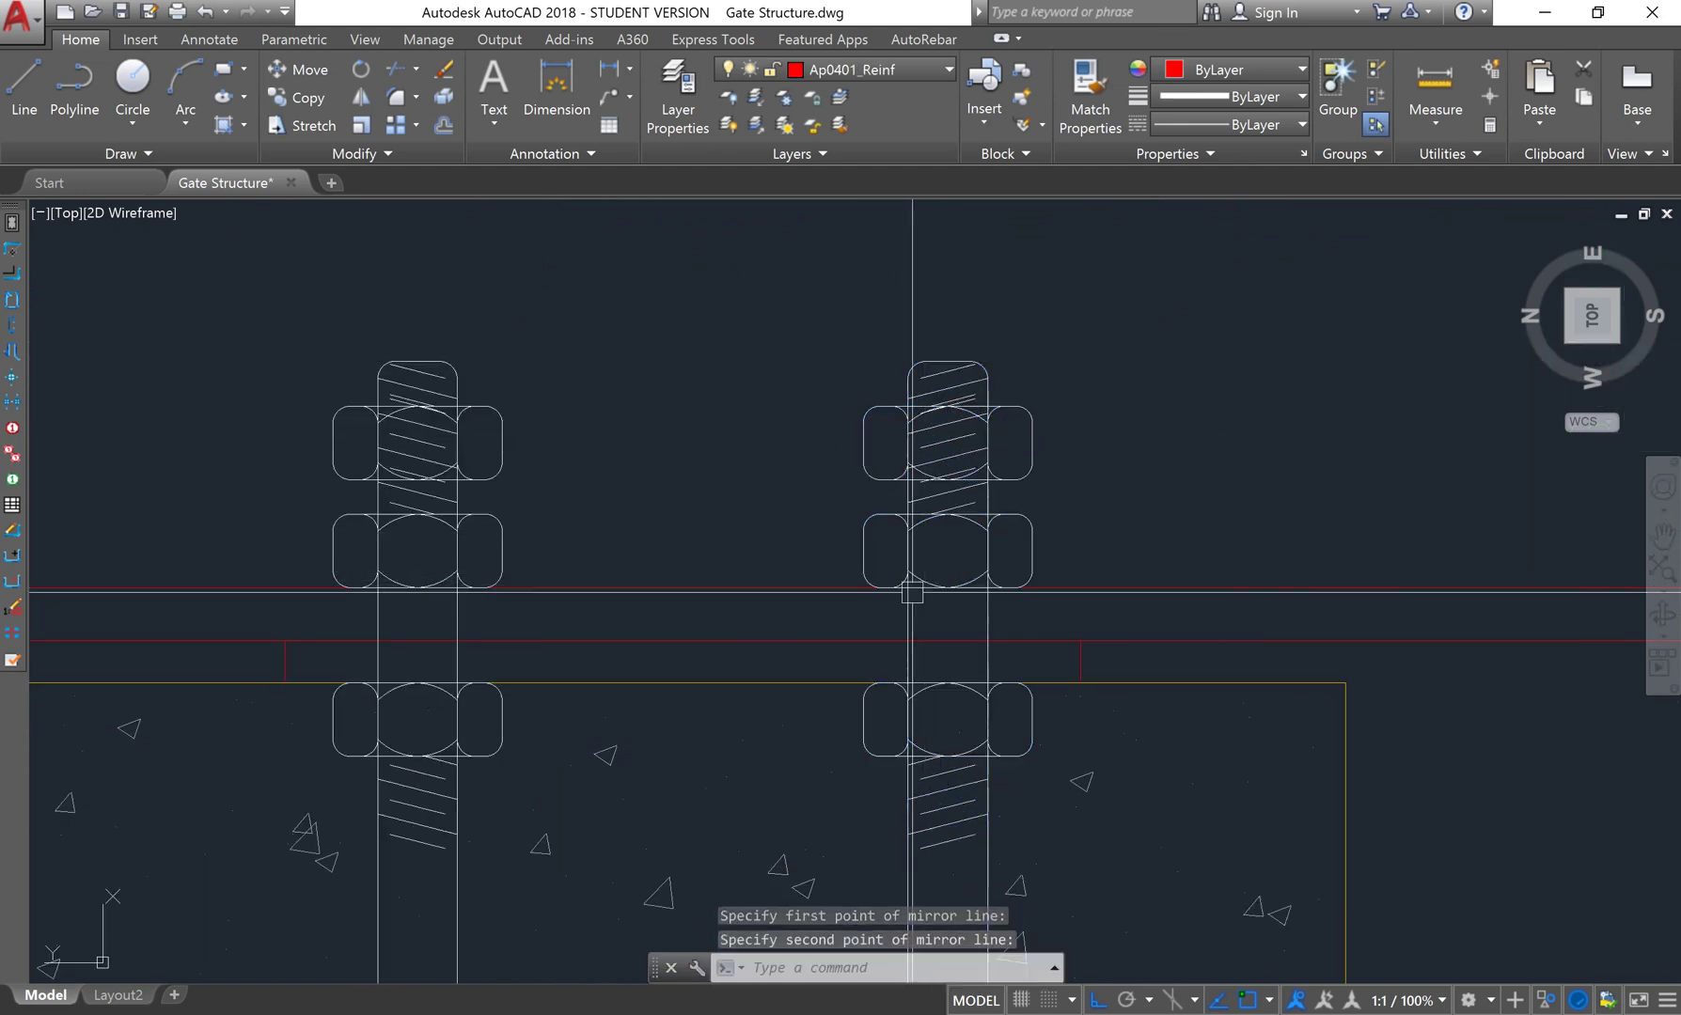
pyautogui.scroll(-5, 916, 470)
pyautogui.moveTo(894, 502); pyautogui.dragTo(891, 515, button='middle')
pyautogui.scroll(-3, 890, 515)
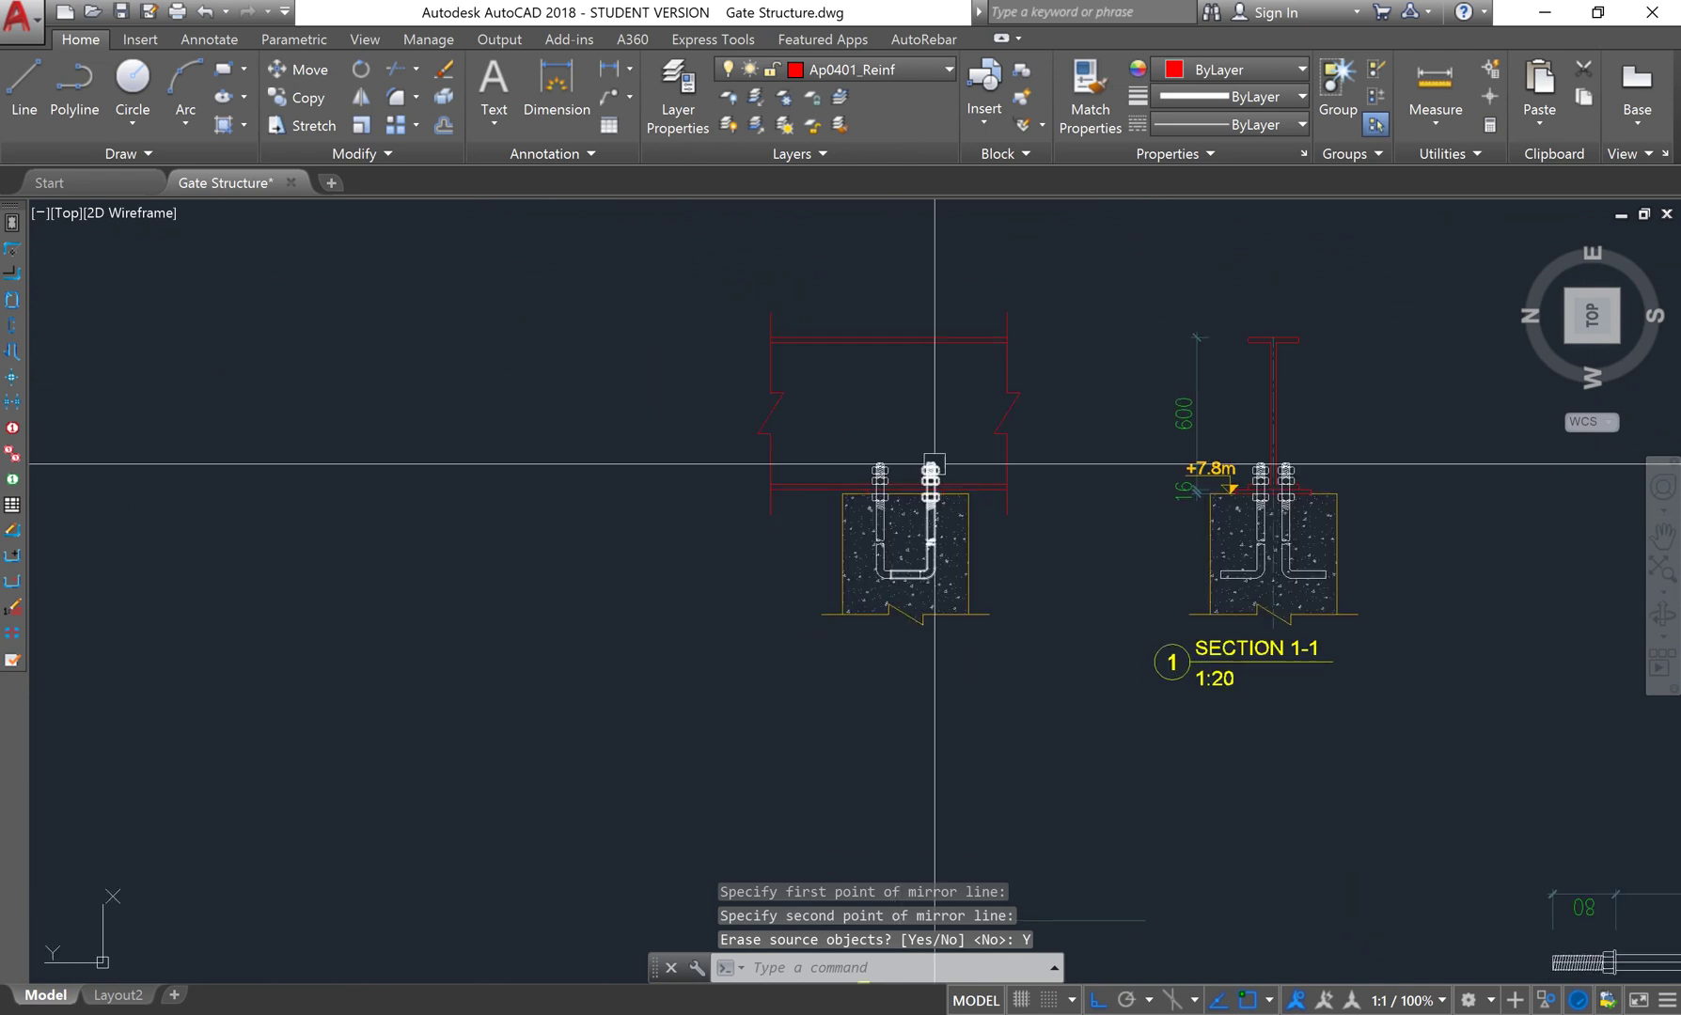
# Window-select the 205-object right-hand section and erase it
pyautogui.click(971, 297)
pyautogui.click(1273, 799)
pyautogui.moveTo(1244, 723); pyautogui.dragTo(1113, 627, button='middle')
pyautogui.write('e')
pyautogui.press('Return')
pyautogui.scroll(-3, 1158, 662)
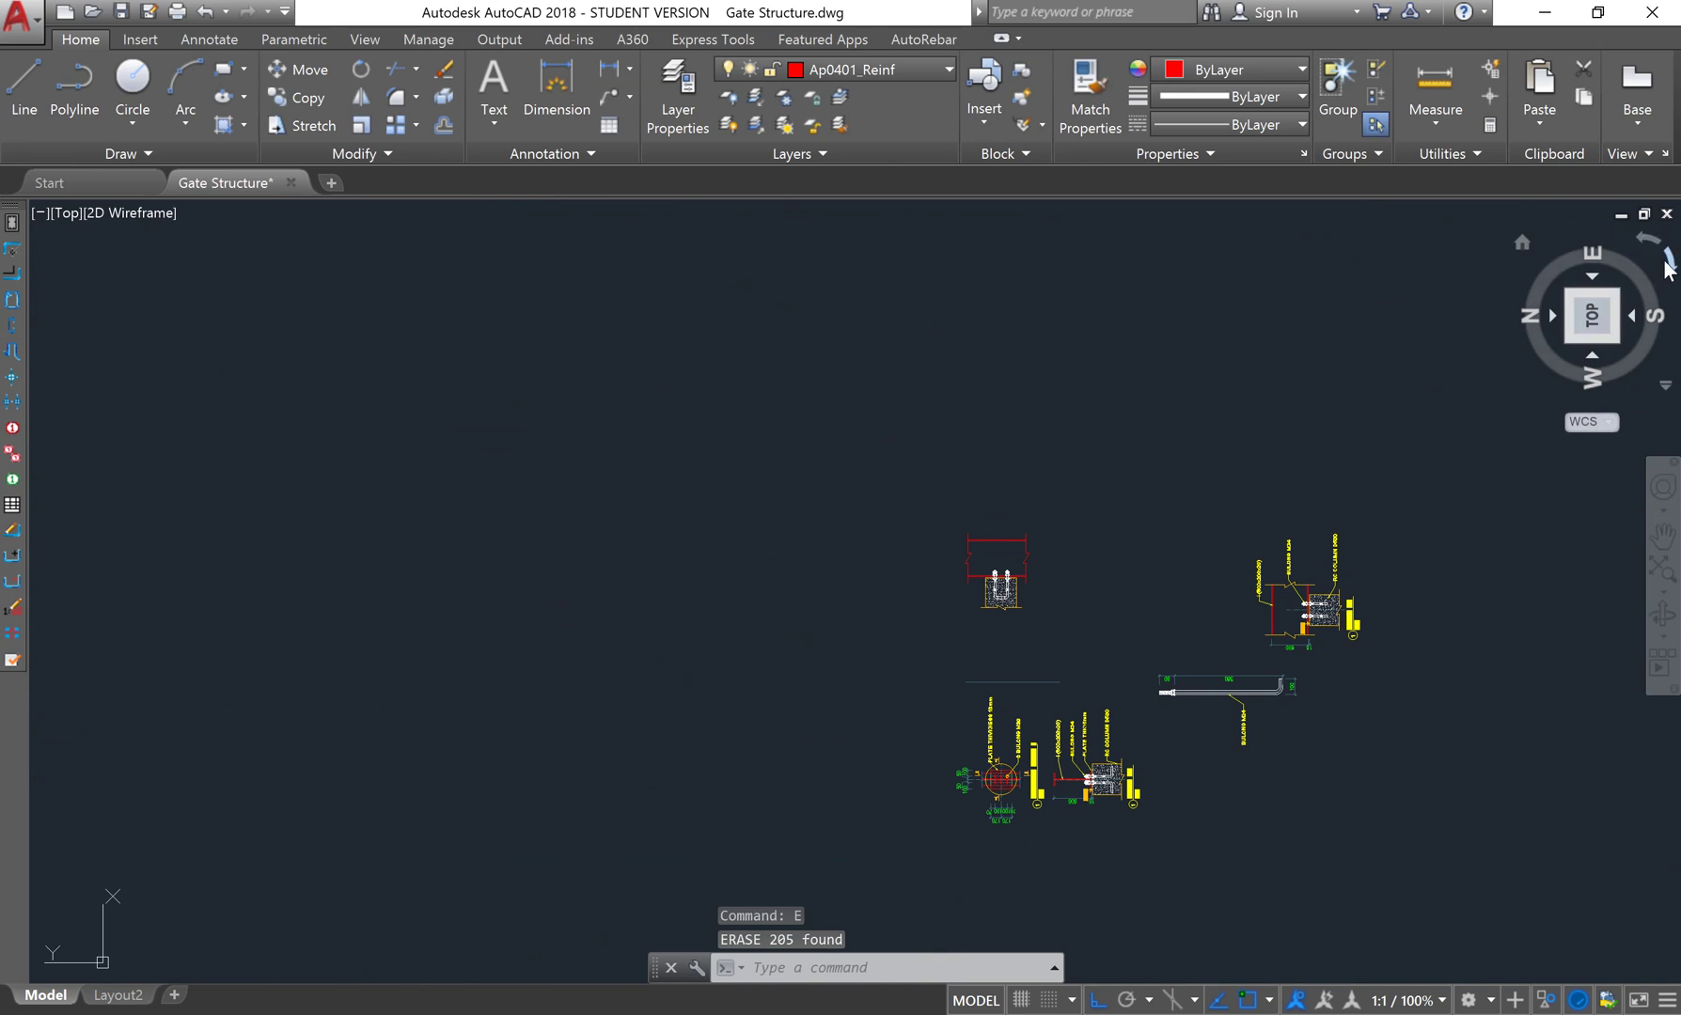
# Reset the view to north-up Top and bring the details back into view
pyautogui.keyDown('shift'); pyautogui.moveTo(1074, 458); pyautogui.dragTo(1074, 457, button='middle'); pyautogui.keyUp('shift')
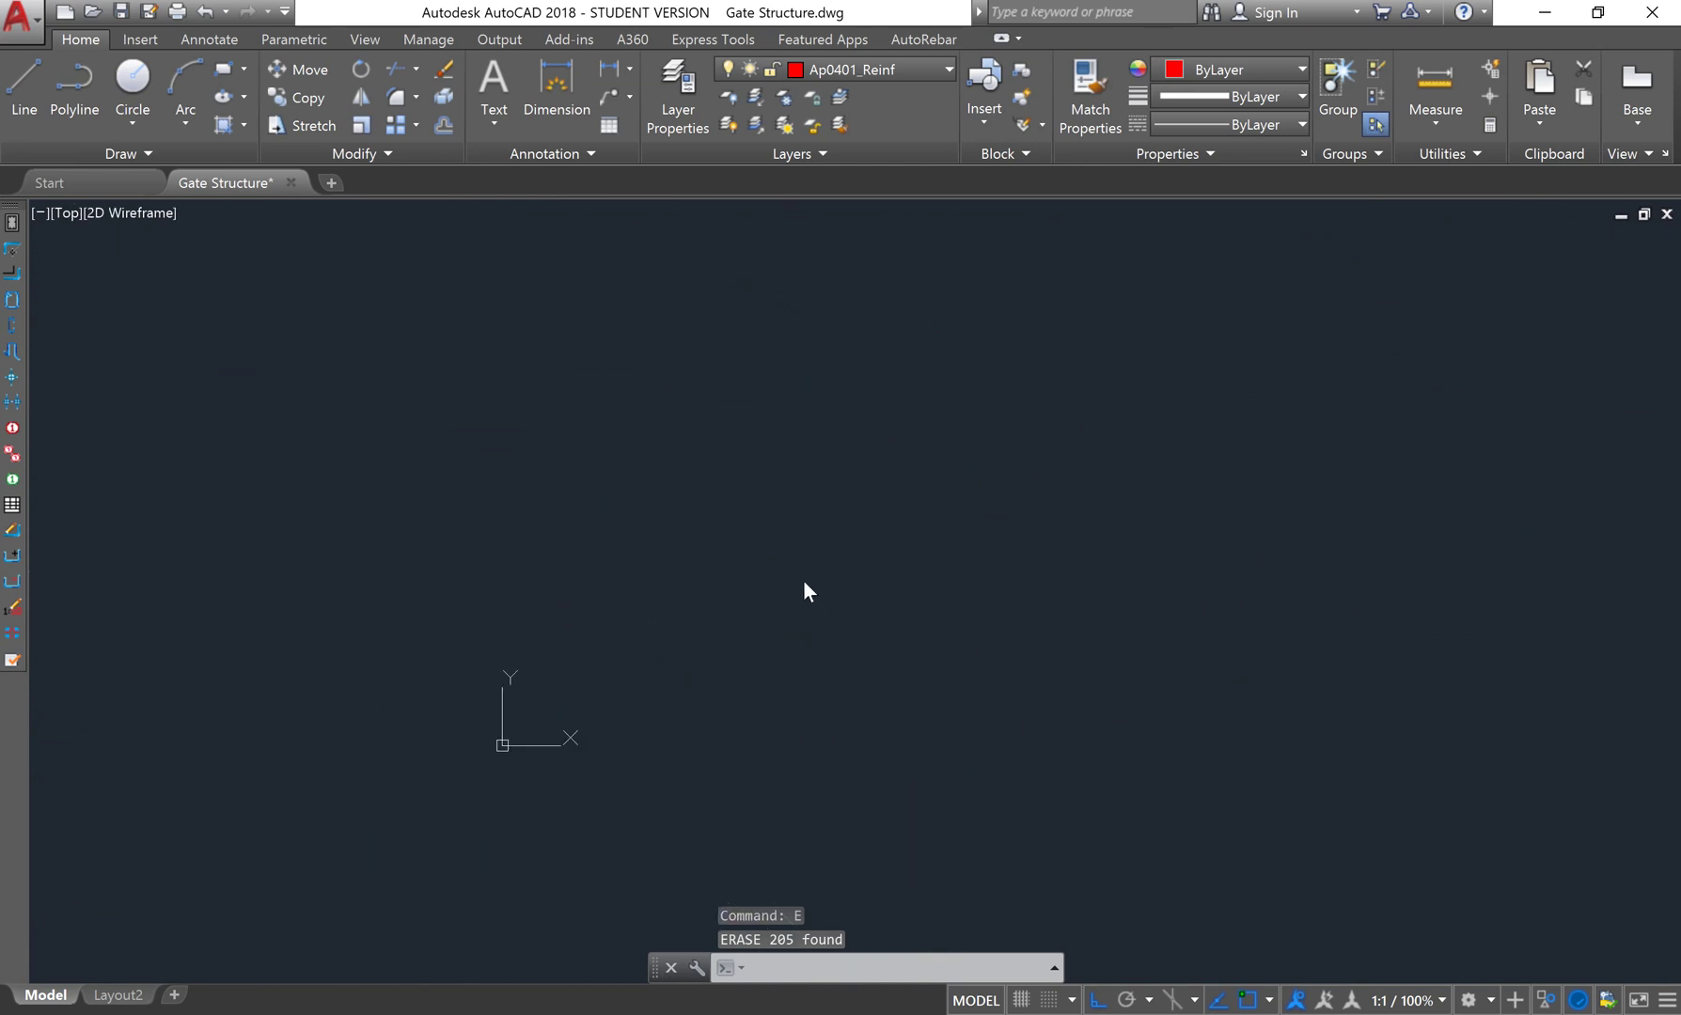
pyautogui.scroll(10, 692, 719)
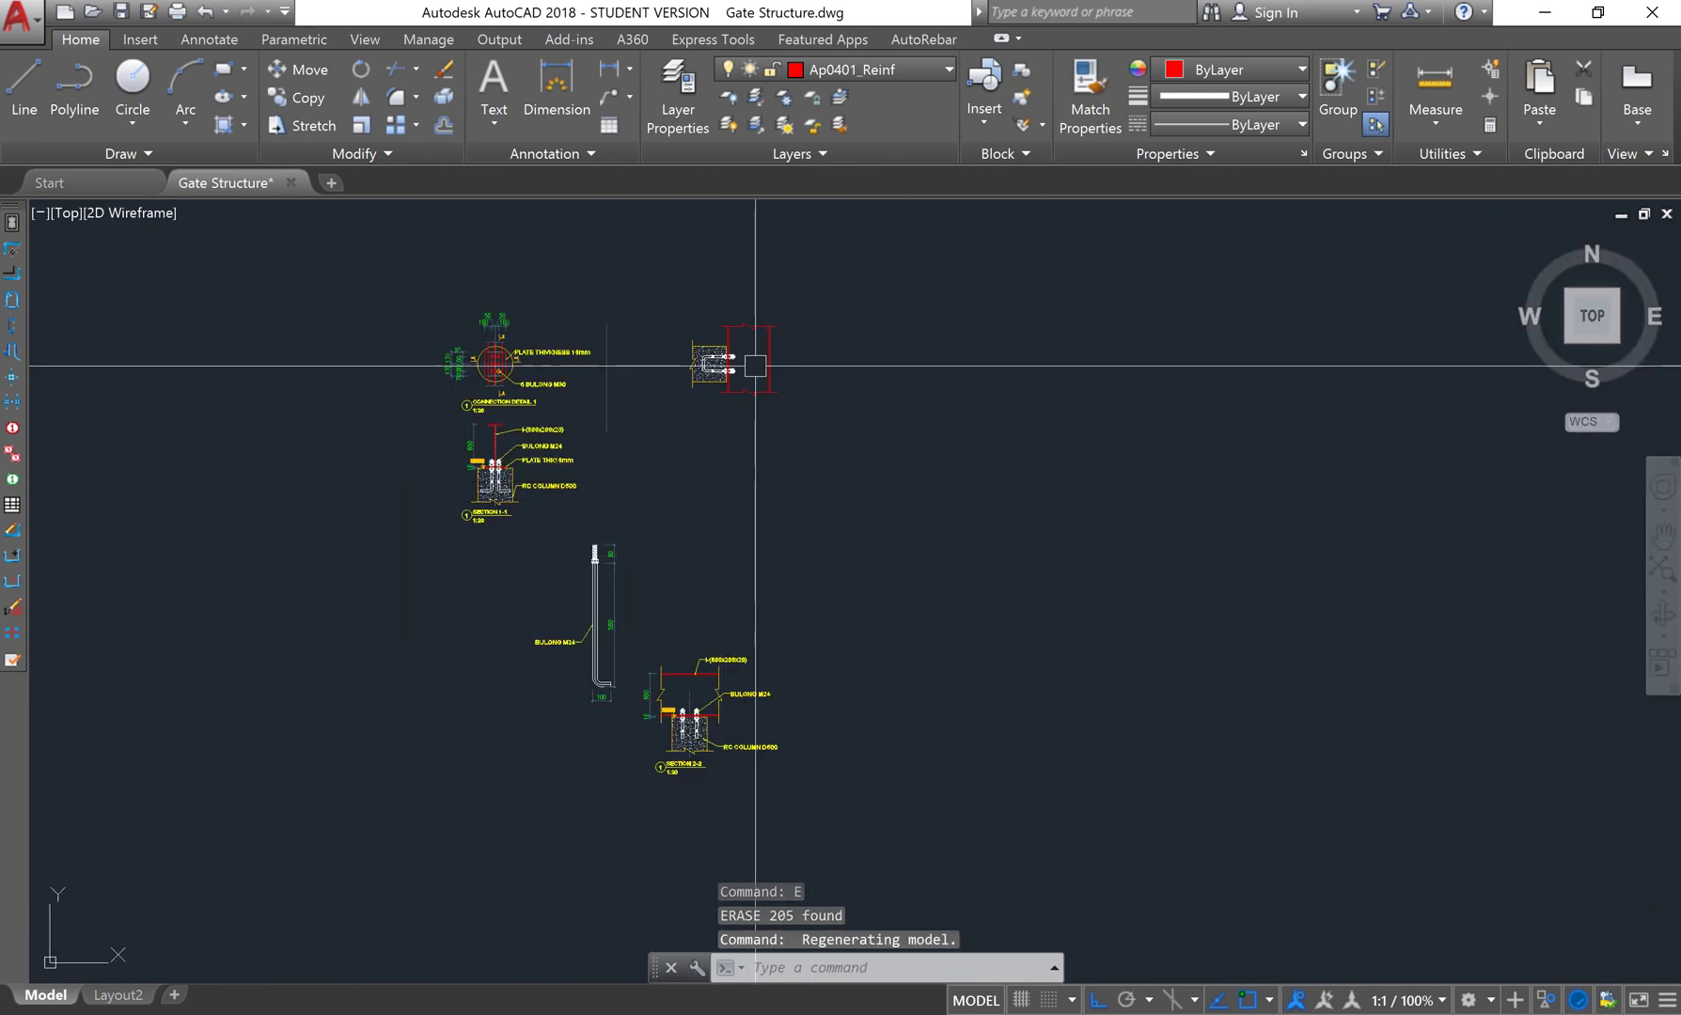
pyautogui.moveTo(684, 390)
pyautogui.mouseDown(button='middle')
pyautogui.moveTo(898, 488)
pyautogui.moveTo(735, 513)
pyautogui.mouseUp(button='middle')
pyautogui.scroll(8, 904, 489)
pyautogui.scroll(-3, 768, 443)
pyautogui.moveTo(768, 443); pyautogui.dragTo(762, 468, button='middle')
# Window-select the 195-object base detail beside the column and start ROTATE
pyautogui.click(738, 356)
pyautogui.click(1095, 599)
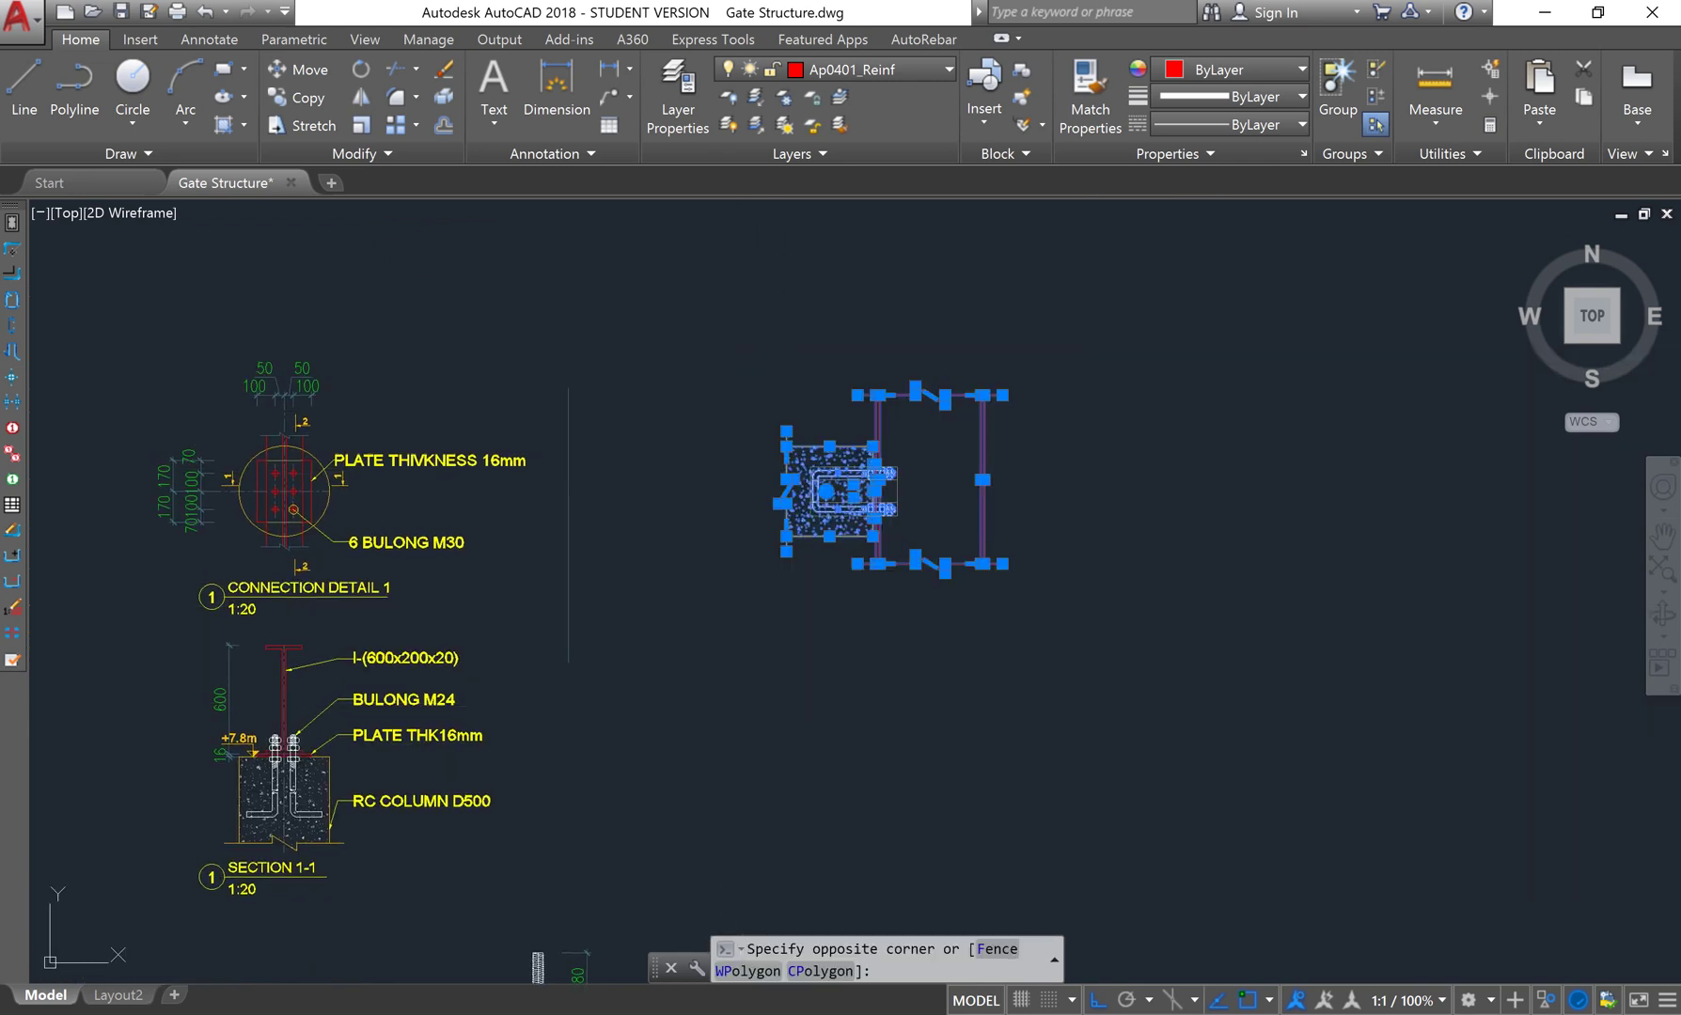
pyautogui.write('ro')
pyautogui.press('Return')
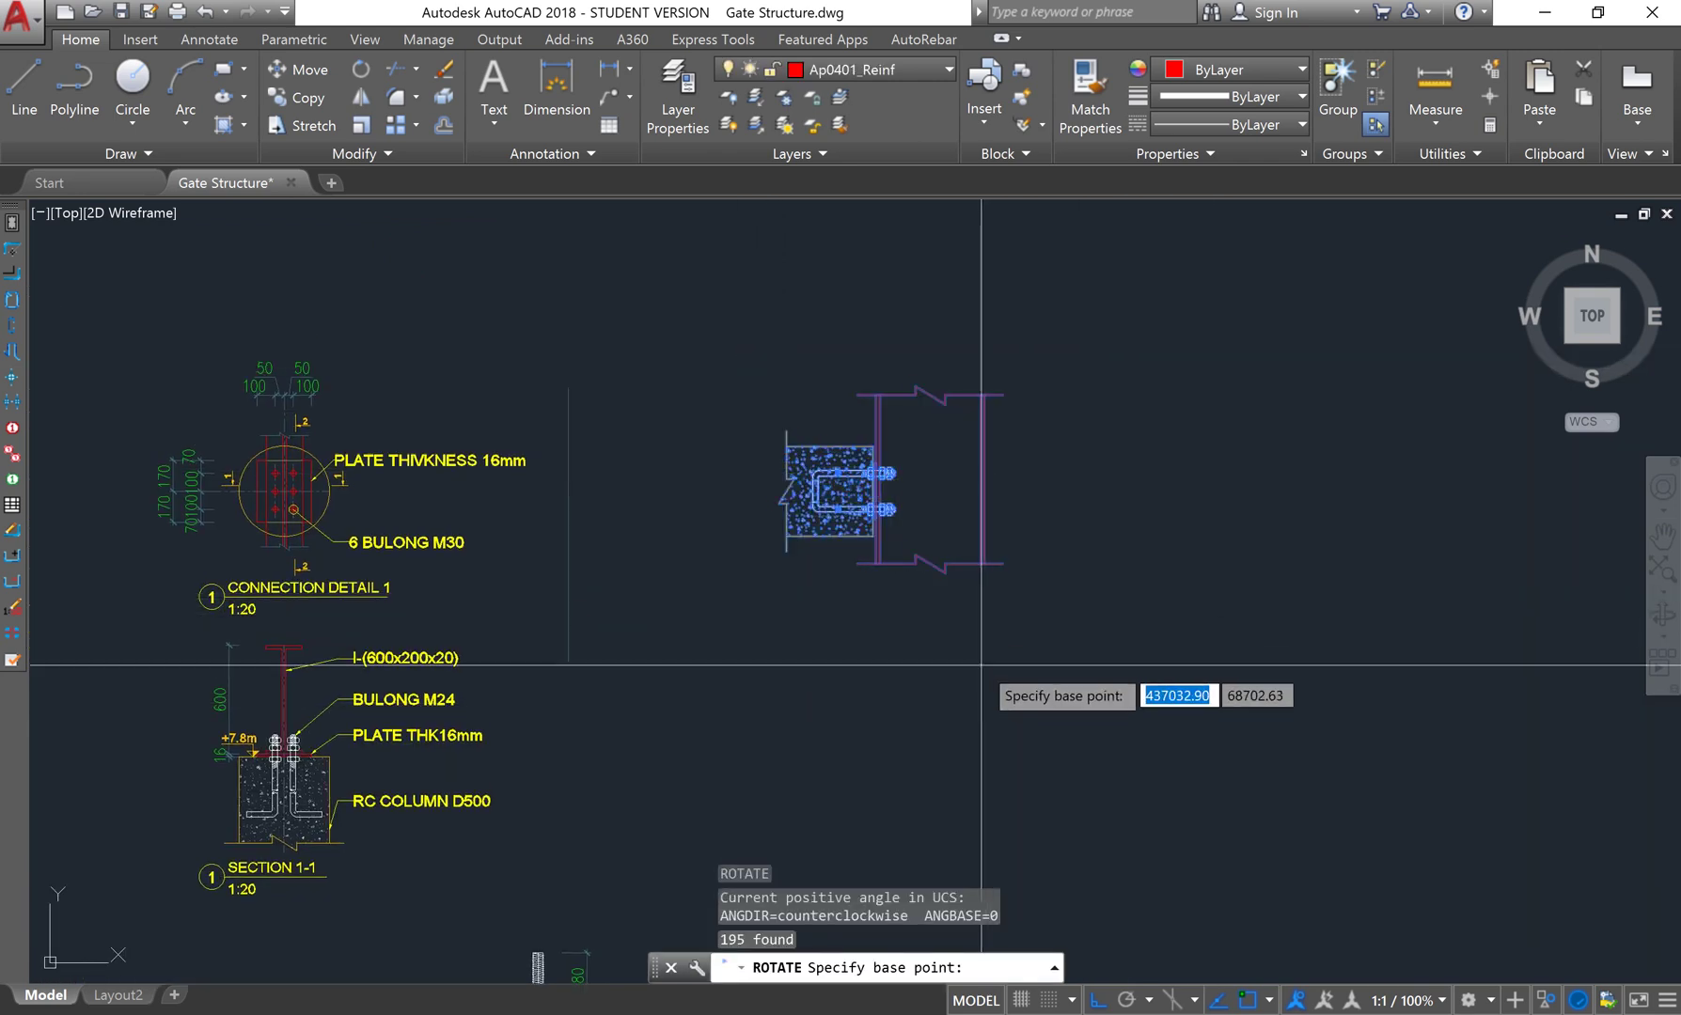
pyautogui.scroll(4, 907, 498)
pyautogui.scroll(2, 838, 495)
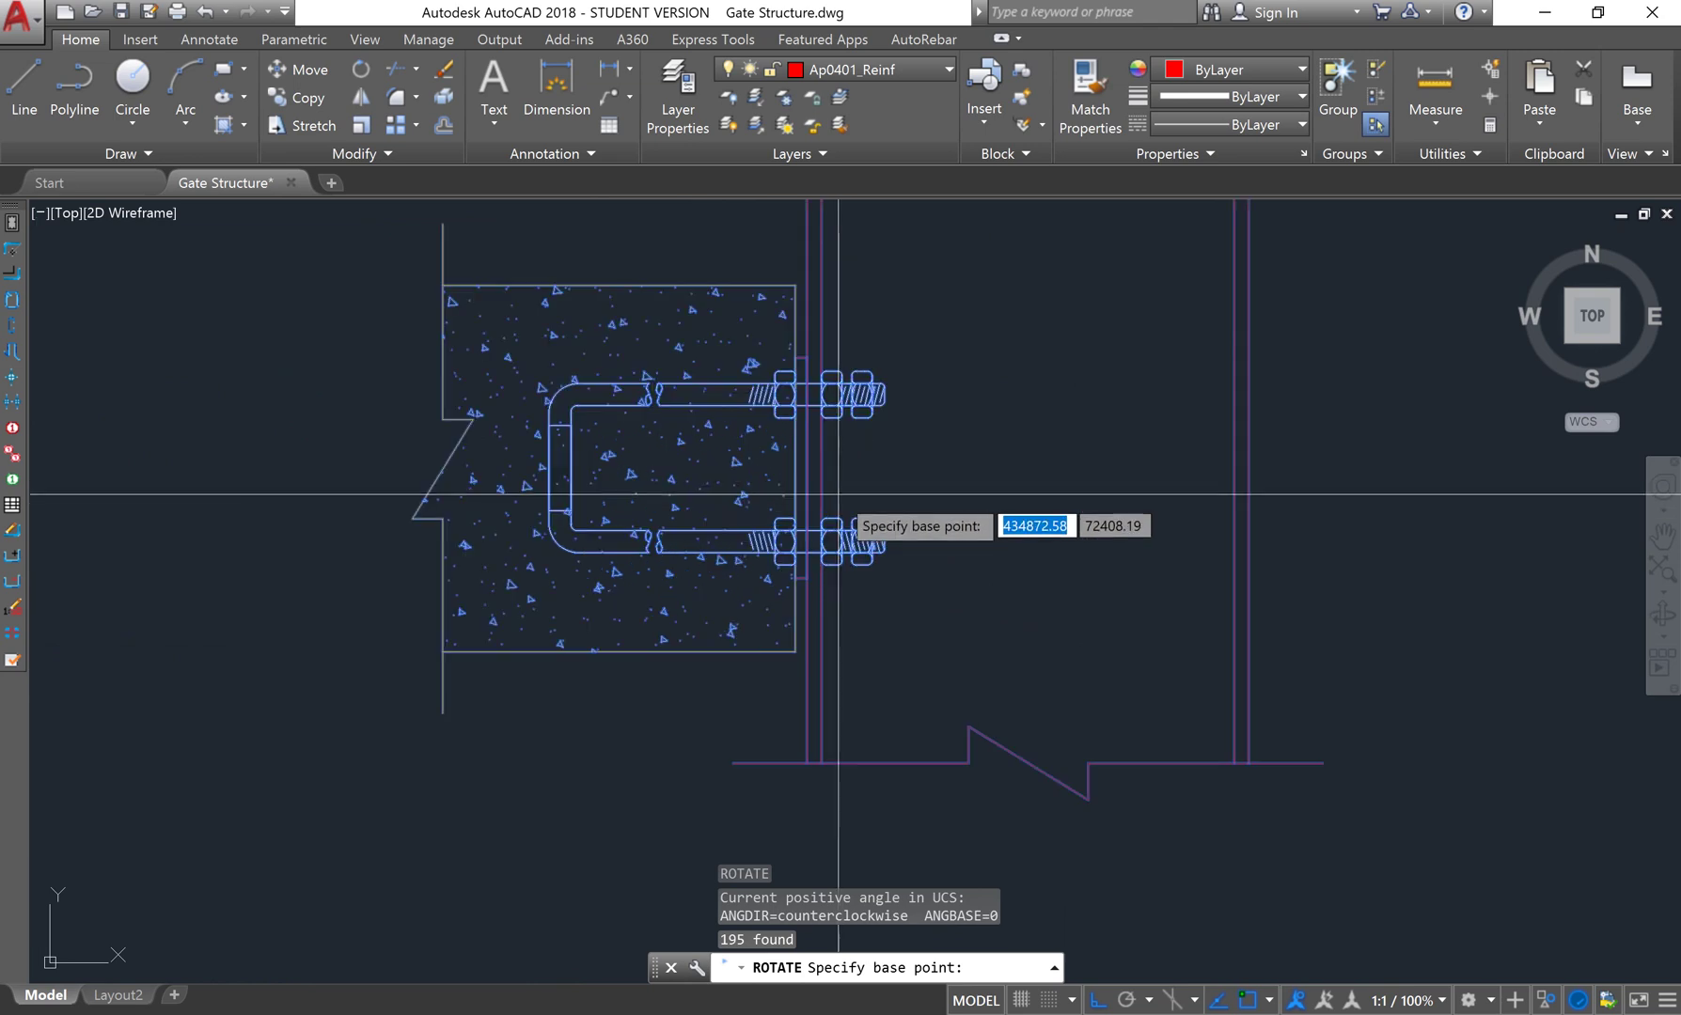
pyautogui.scroll(-6, 940, 508)
pyautogui.scroll(1, 1048, 508)
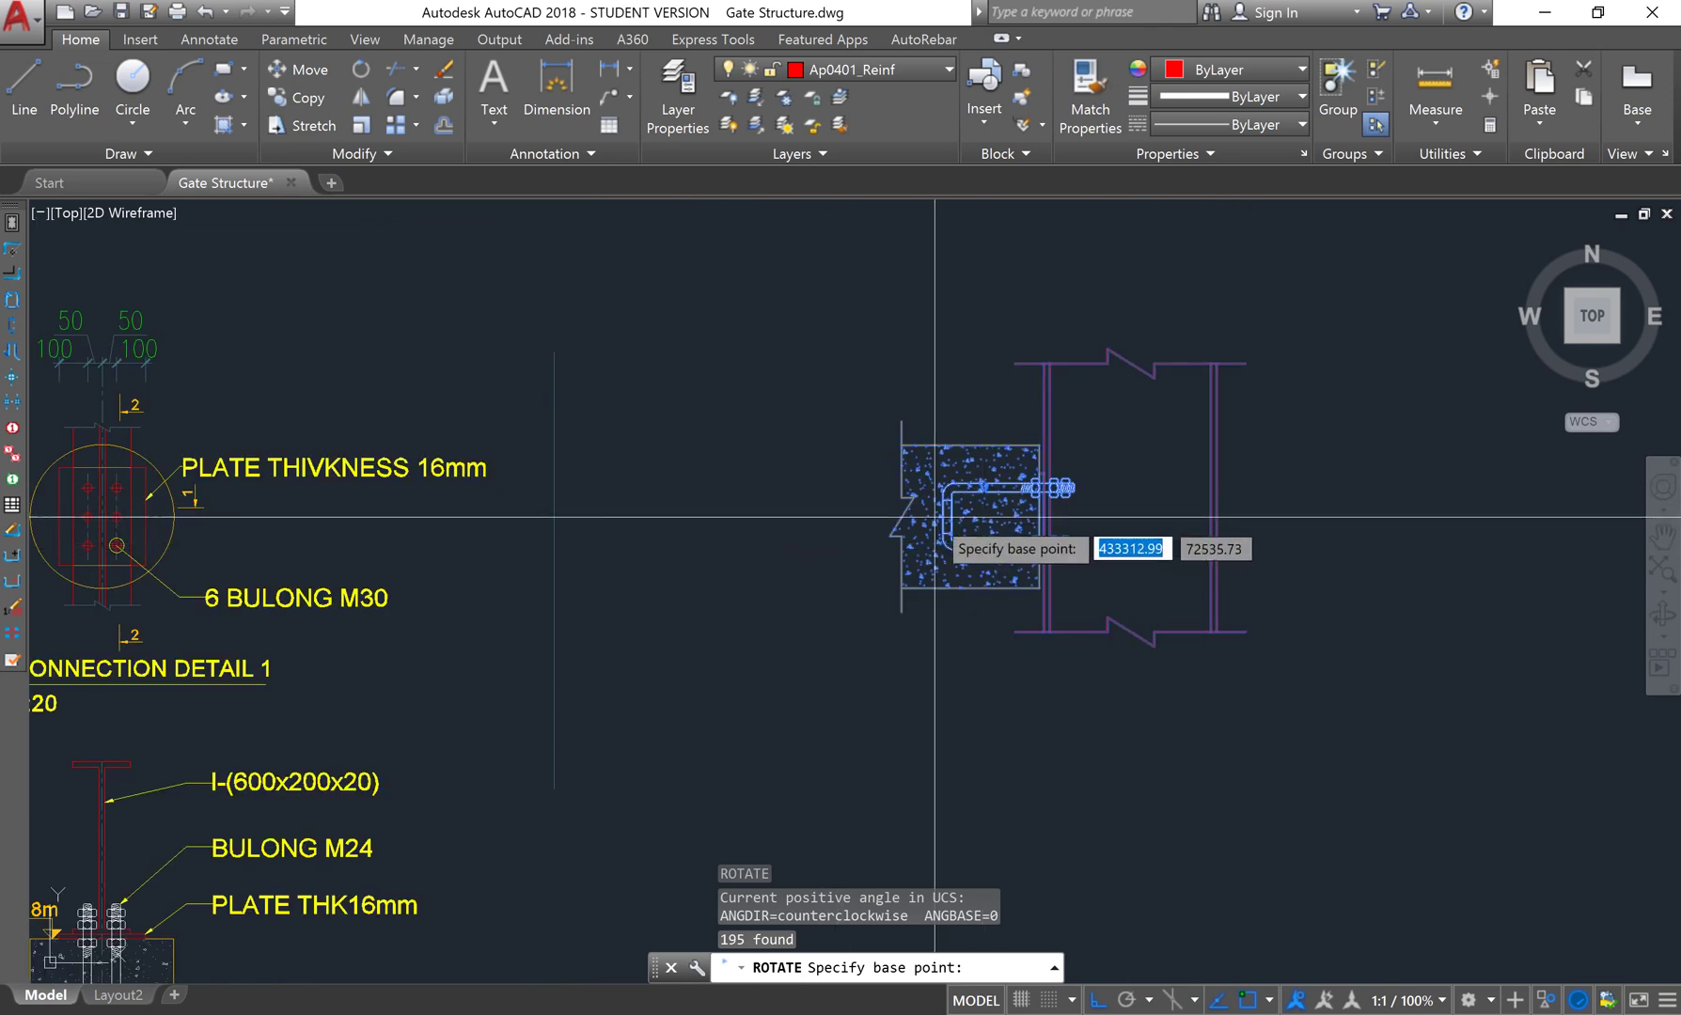
pyautogui.scroll(1, 1011, 523)
pyautogui.scroll(1, 1107, 528)
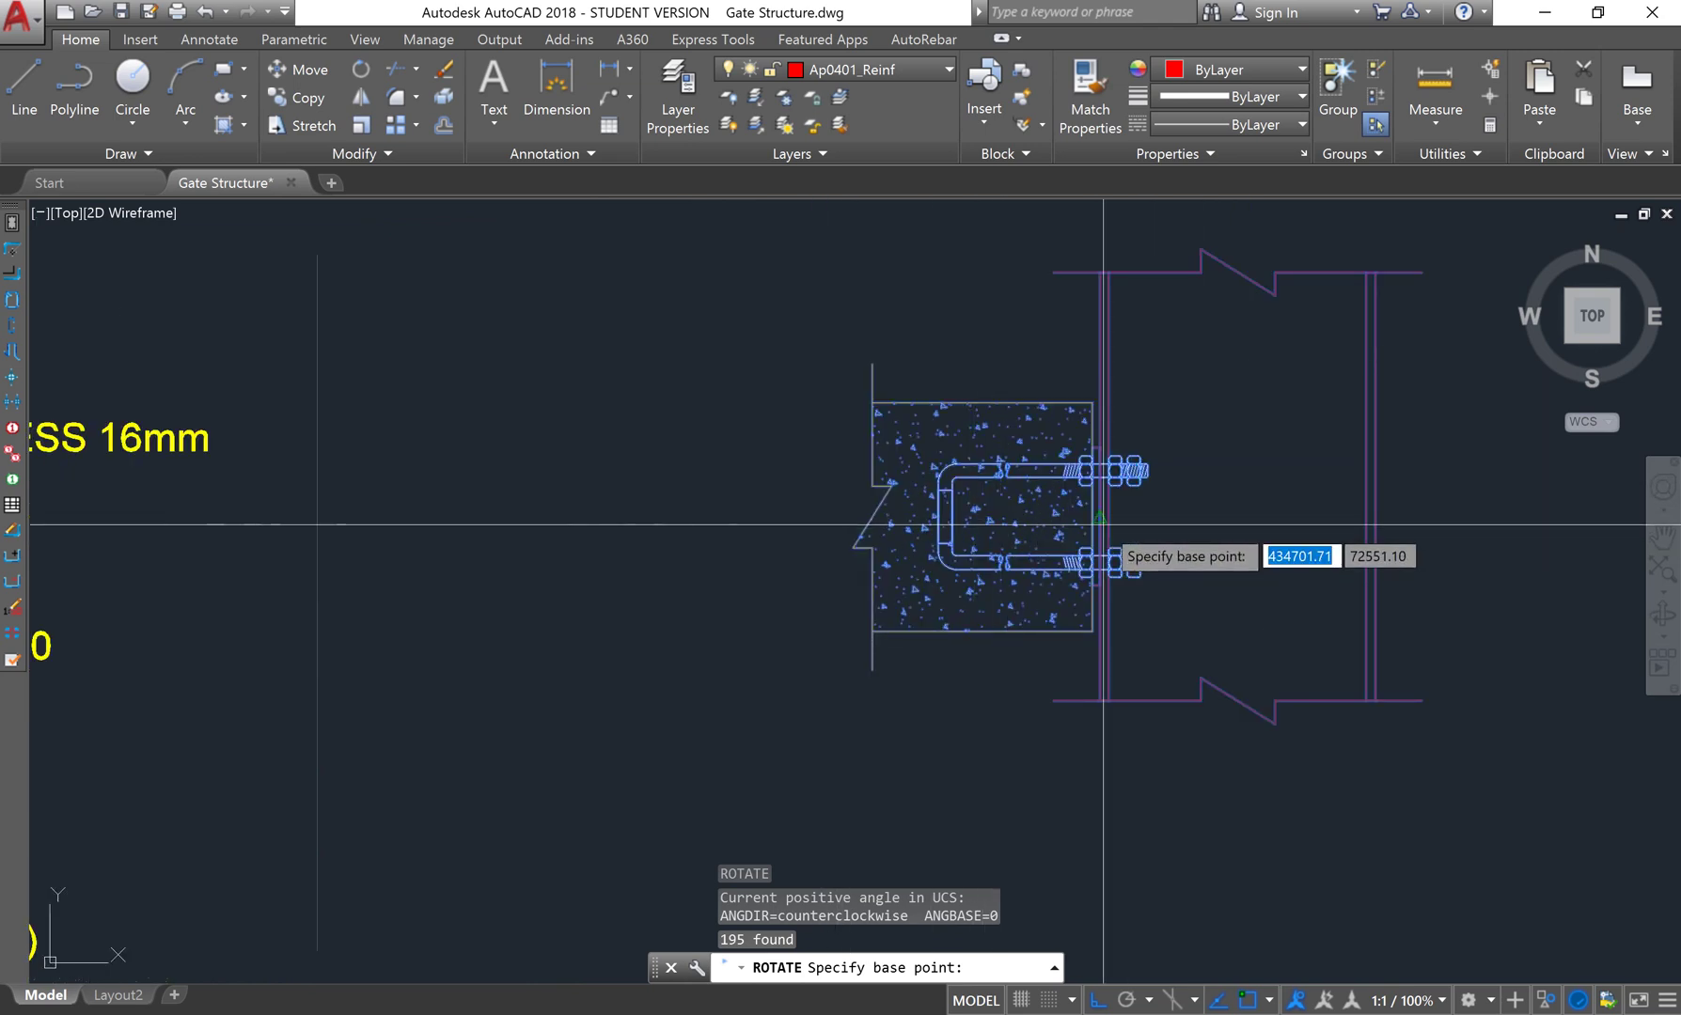
# Rotate the detail 270° about the bolts so the steel section sits above the pedestal
pyautogui.click(1103, 525)
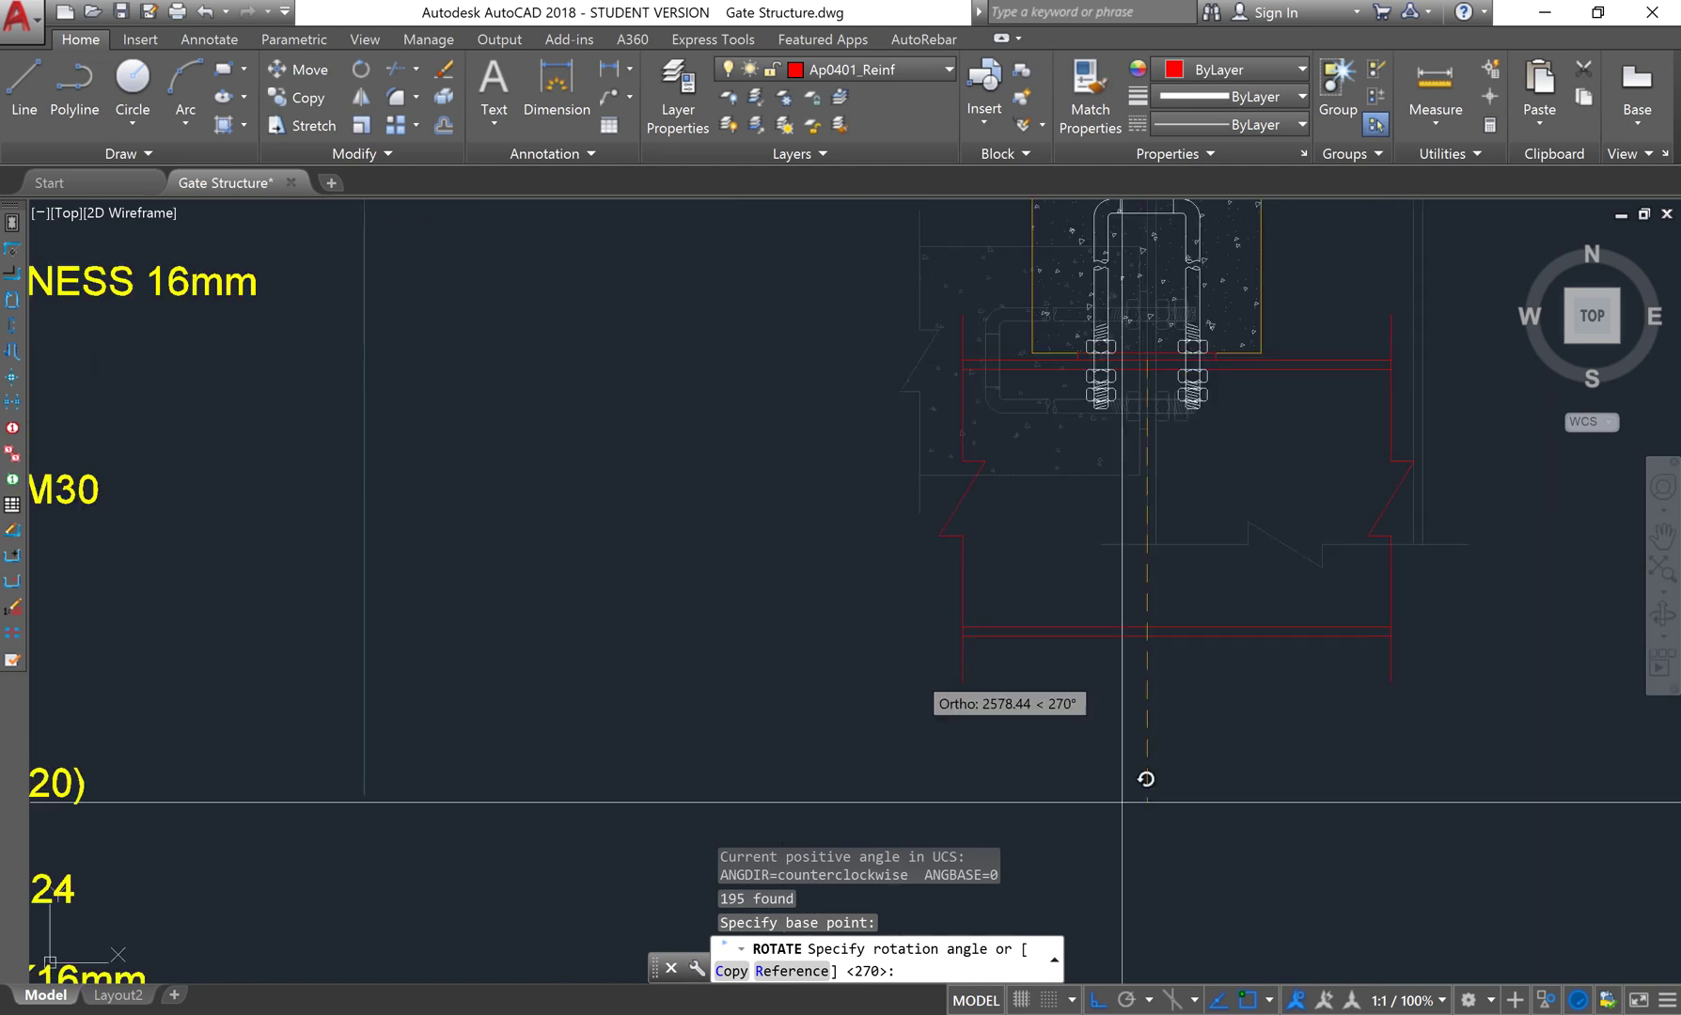
pyautogui.scroll(-2, 1287, 864)
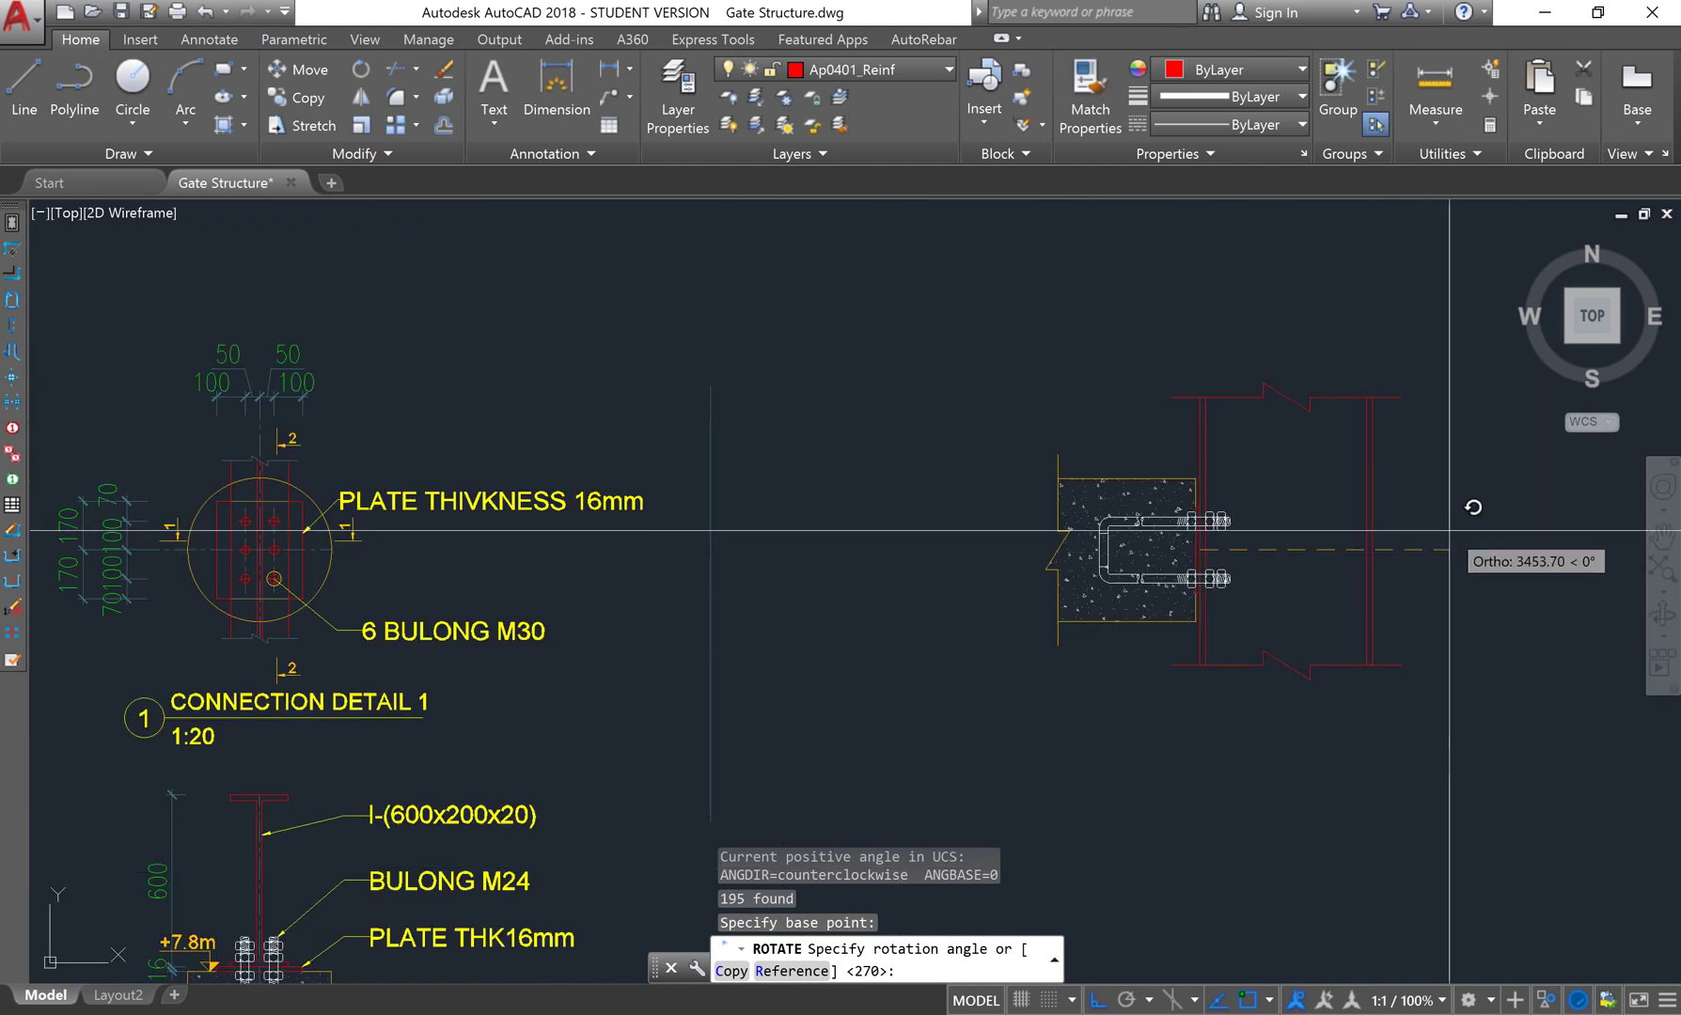
pyautogui.click(1294, 329)
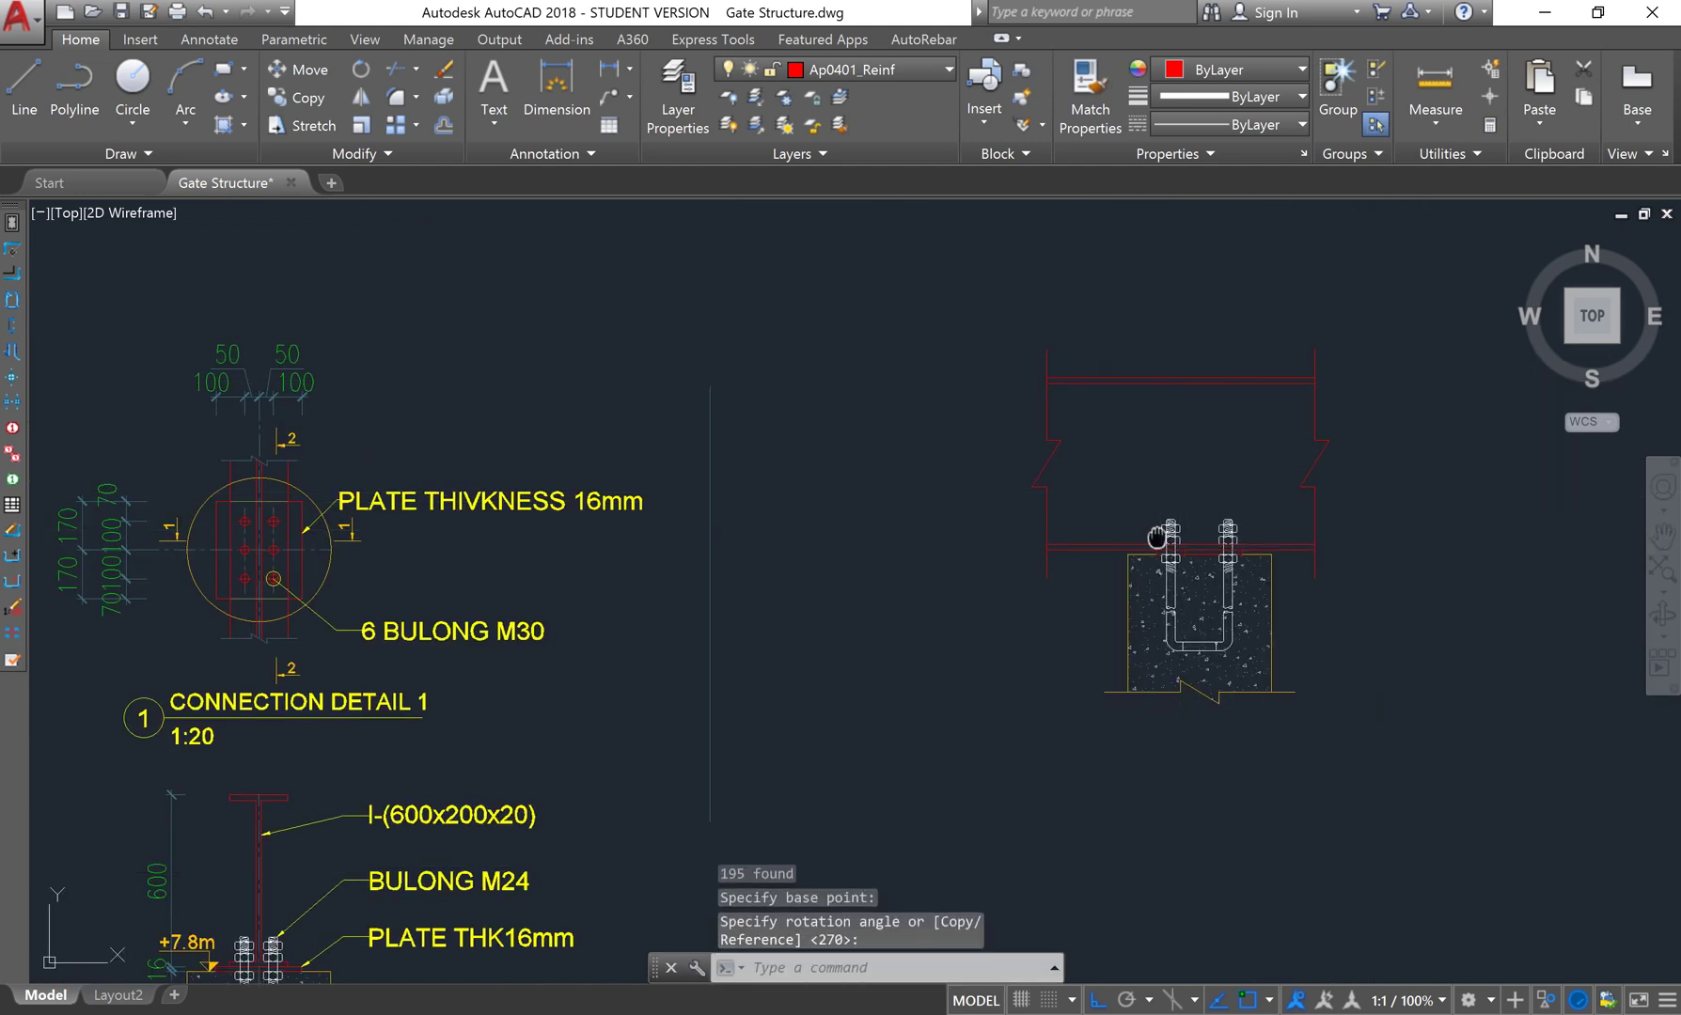
pyautogui.scroll(-5, 1018, 618)
pyautogui.moveTo(1018, 619); pyautogui.dragTo(1027, 550, button='middle')
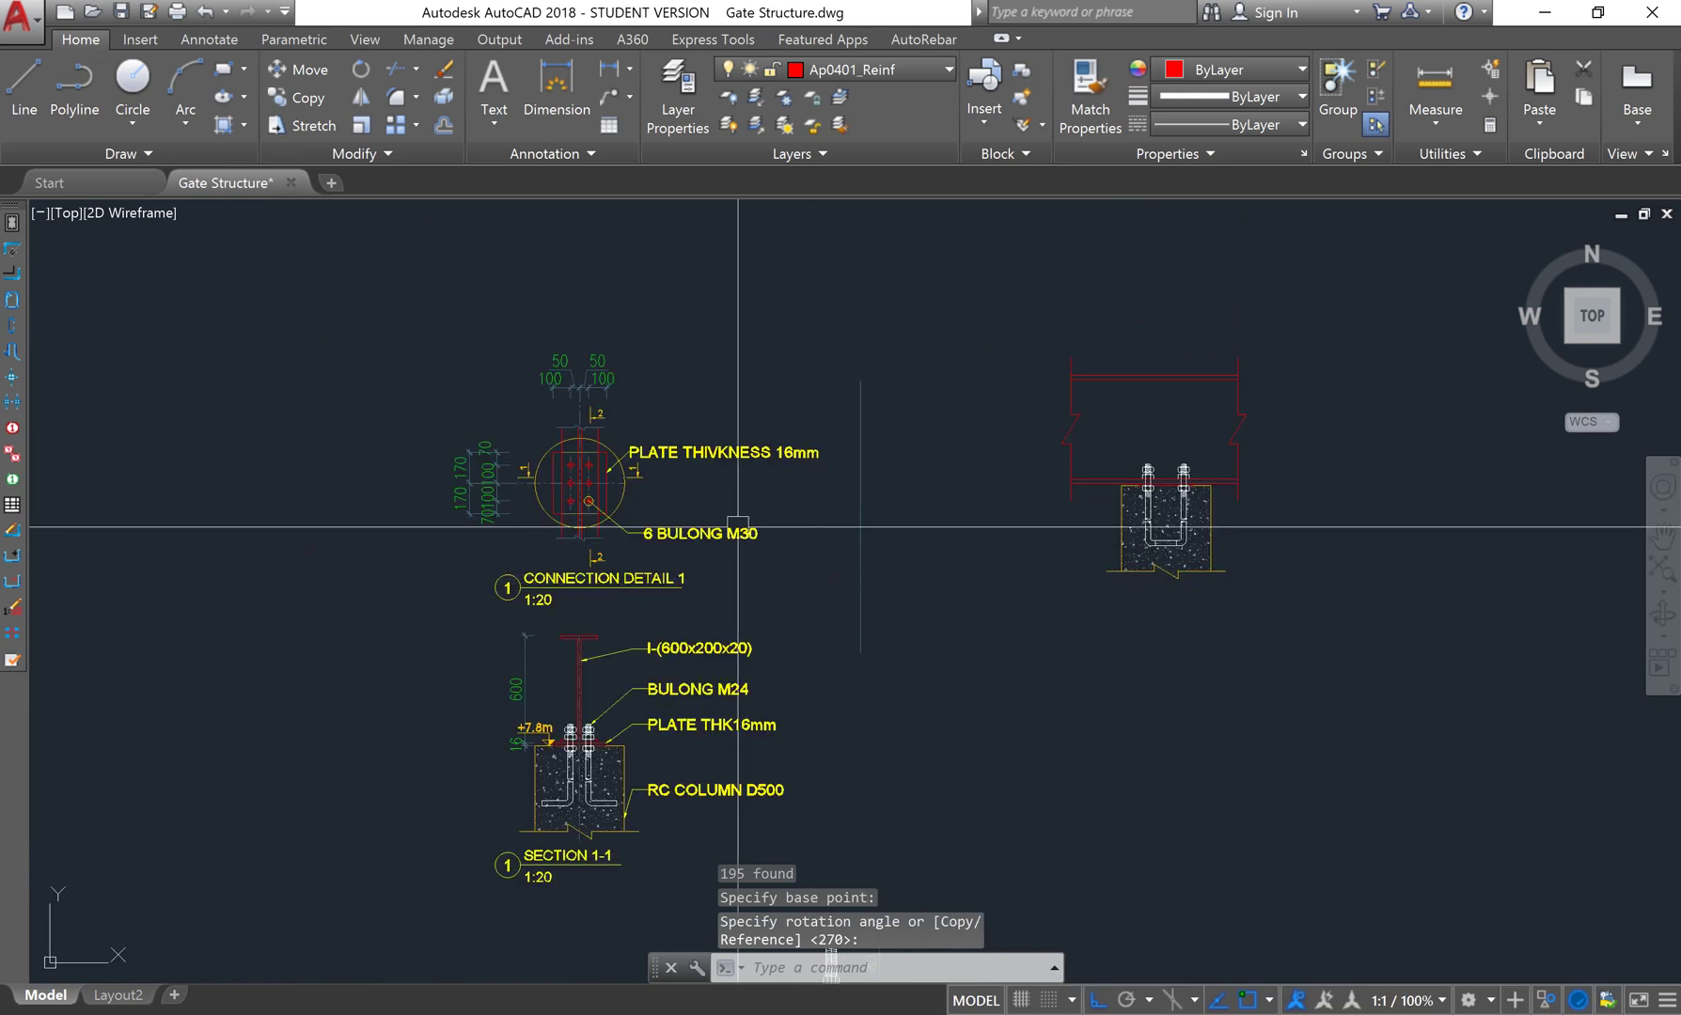
pyautogui.scroll(2, 583, 455)
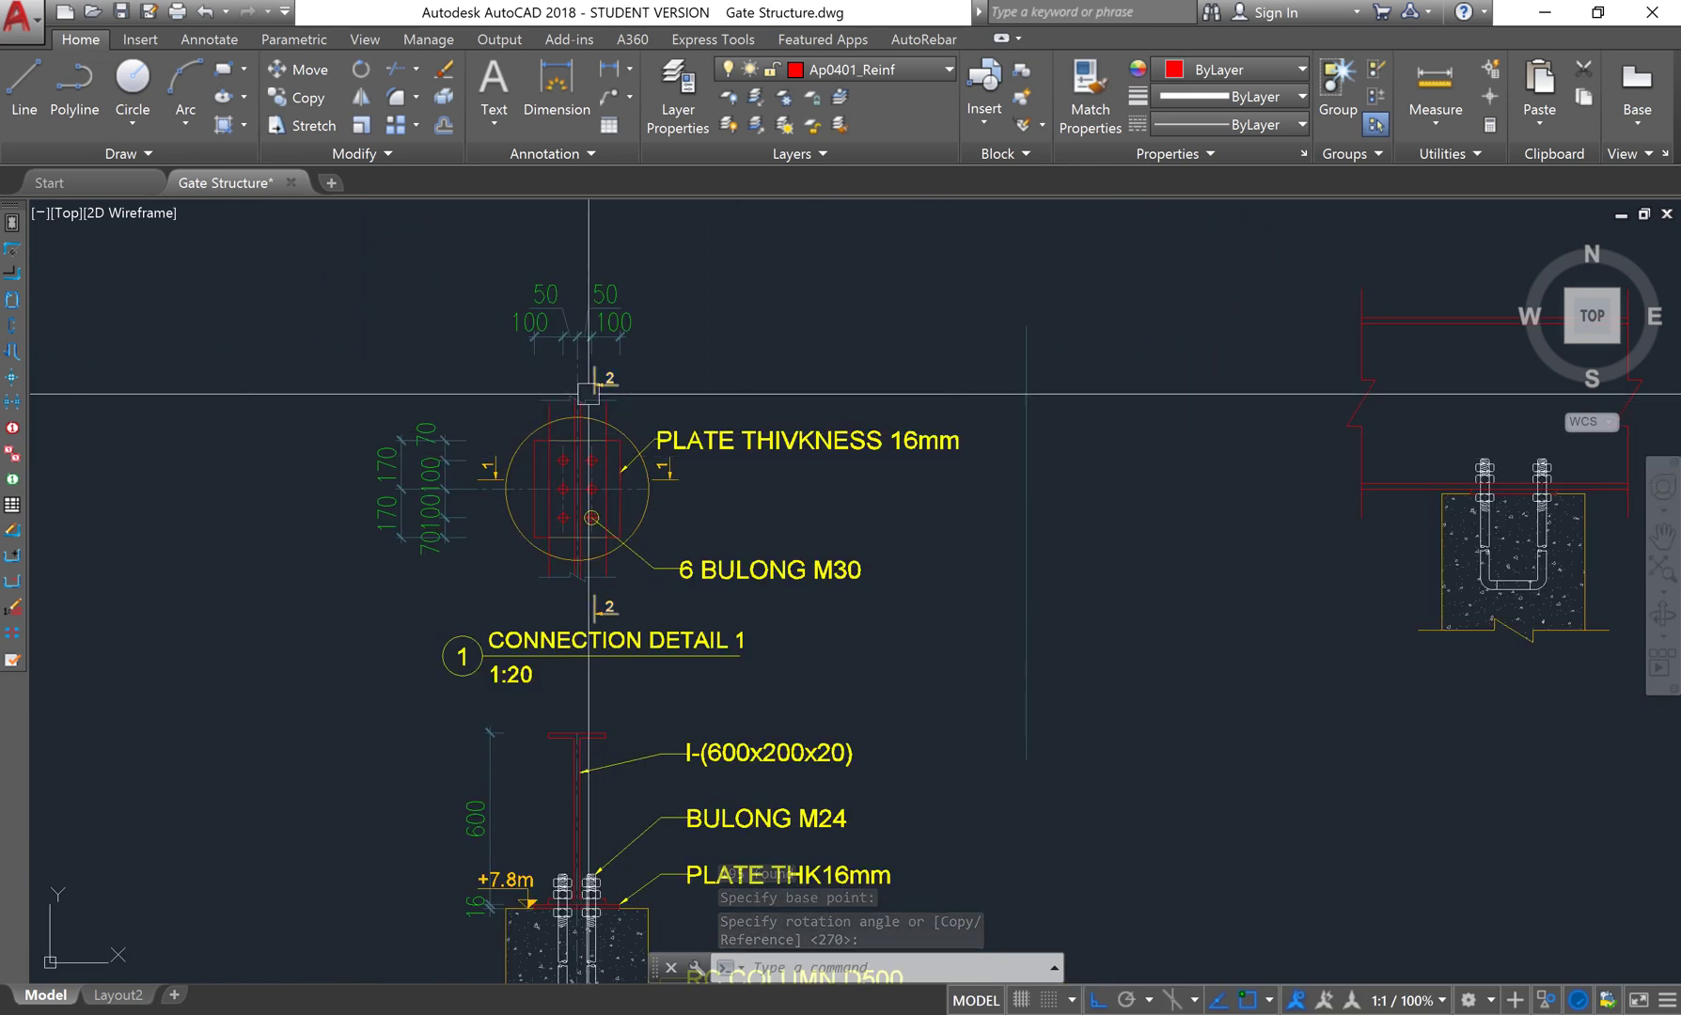
pyautogui.moveTo(1395, 377); pyautogui.dragTo(1064, 376, button='middle')
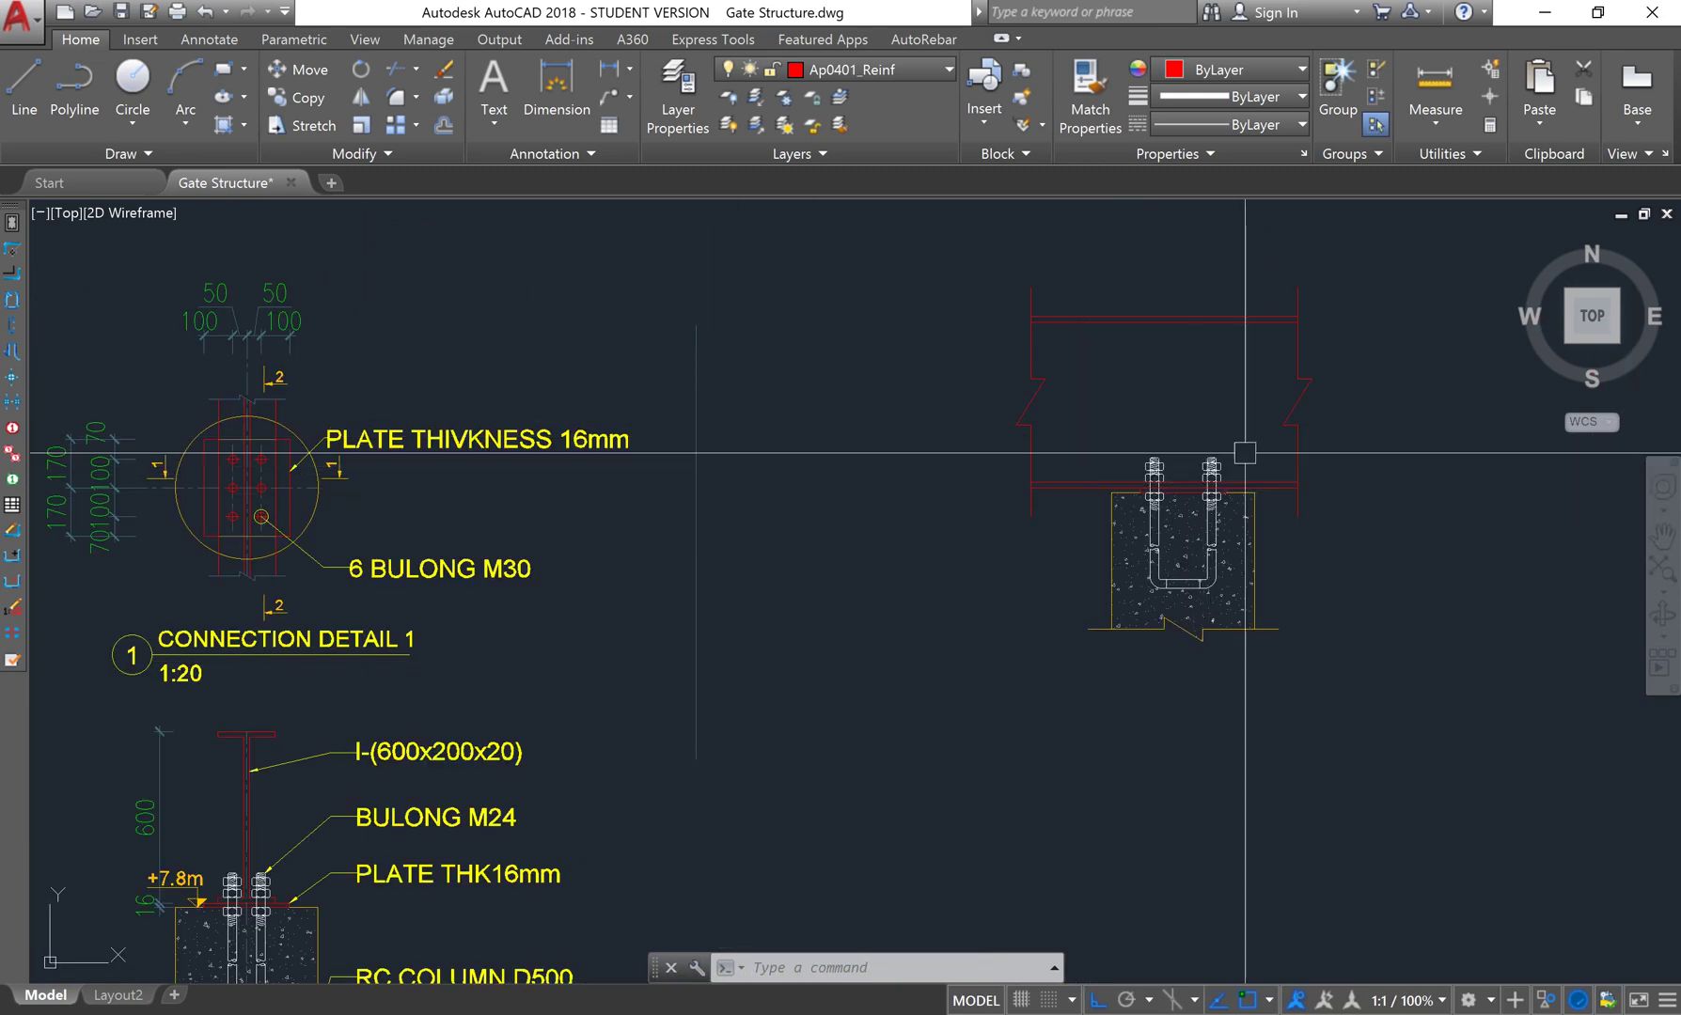
pyautogui.scroll(-2, 1017, 432)
pyautogui.moveTo(1017, 431); pyautogui.dragTo(1281, 406, button='middle')
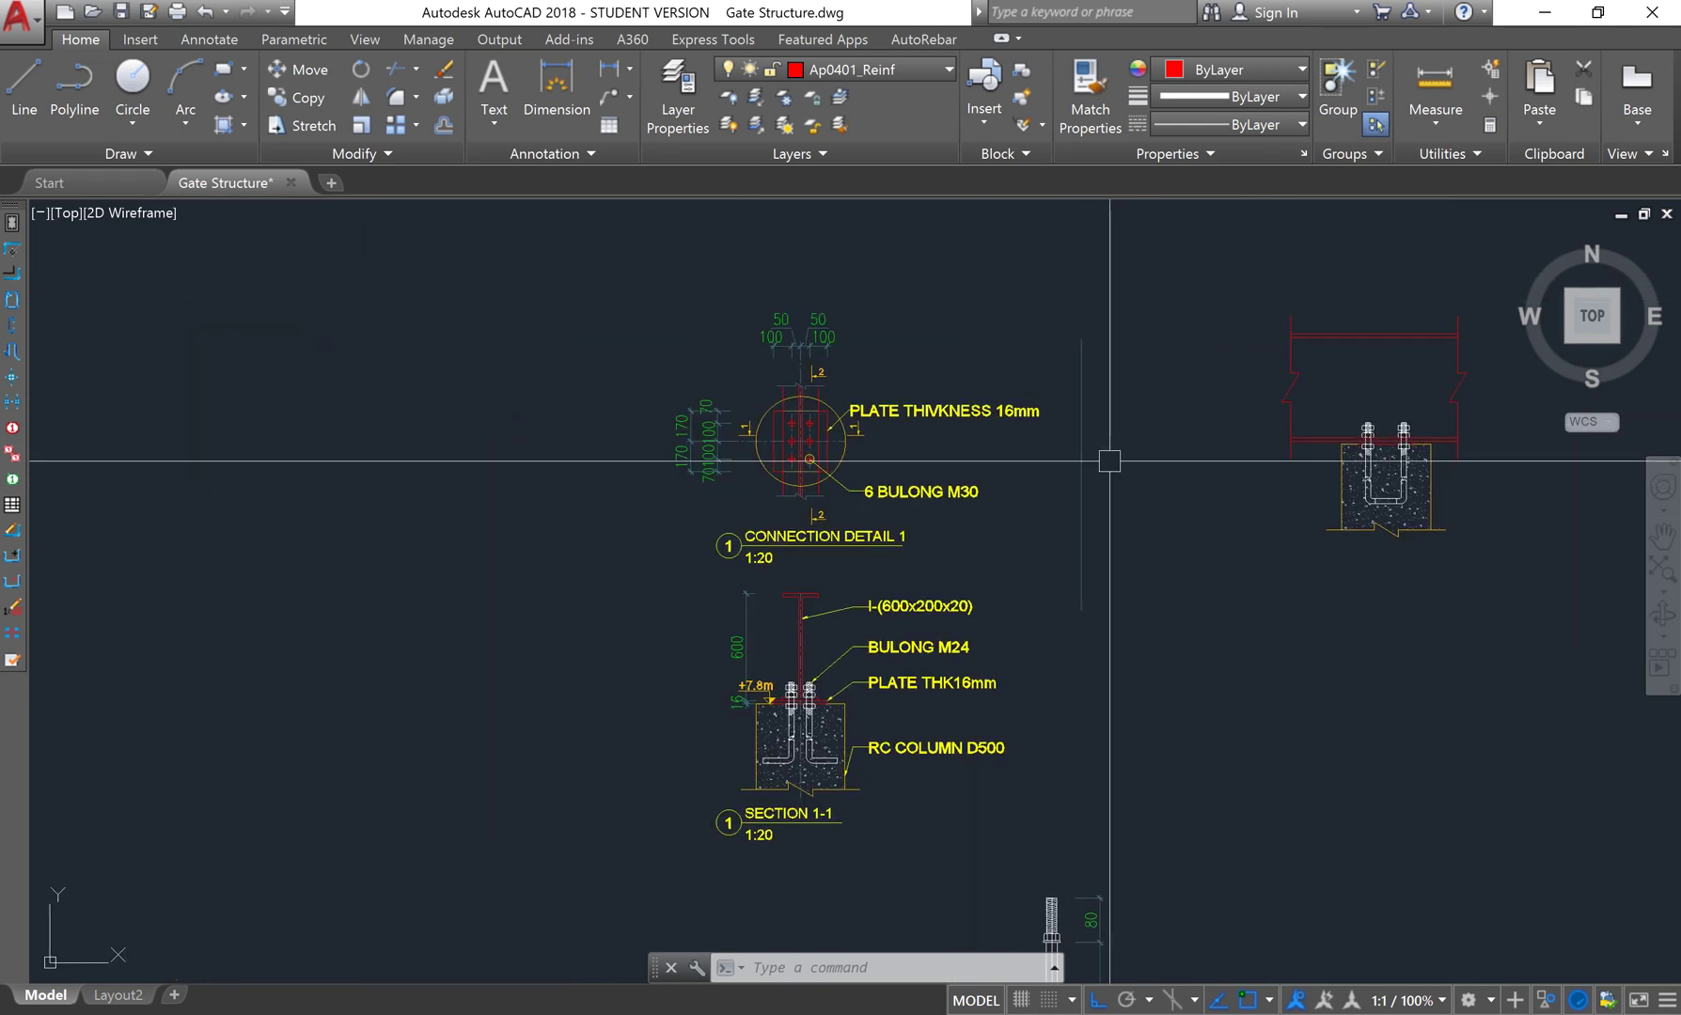
pyautogui.scroll(2, 1015, 822)
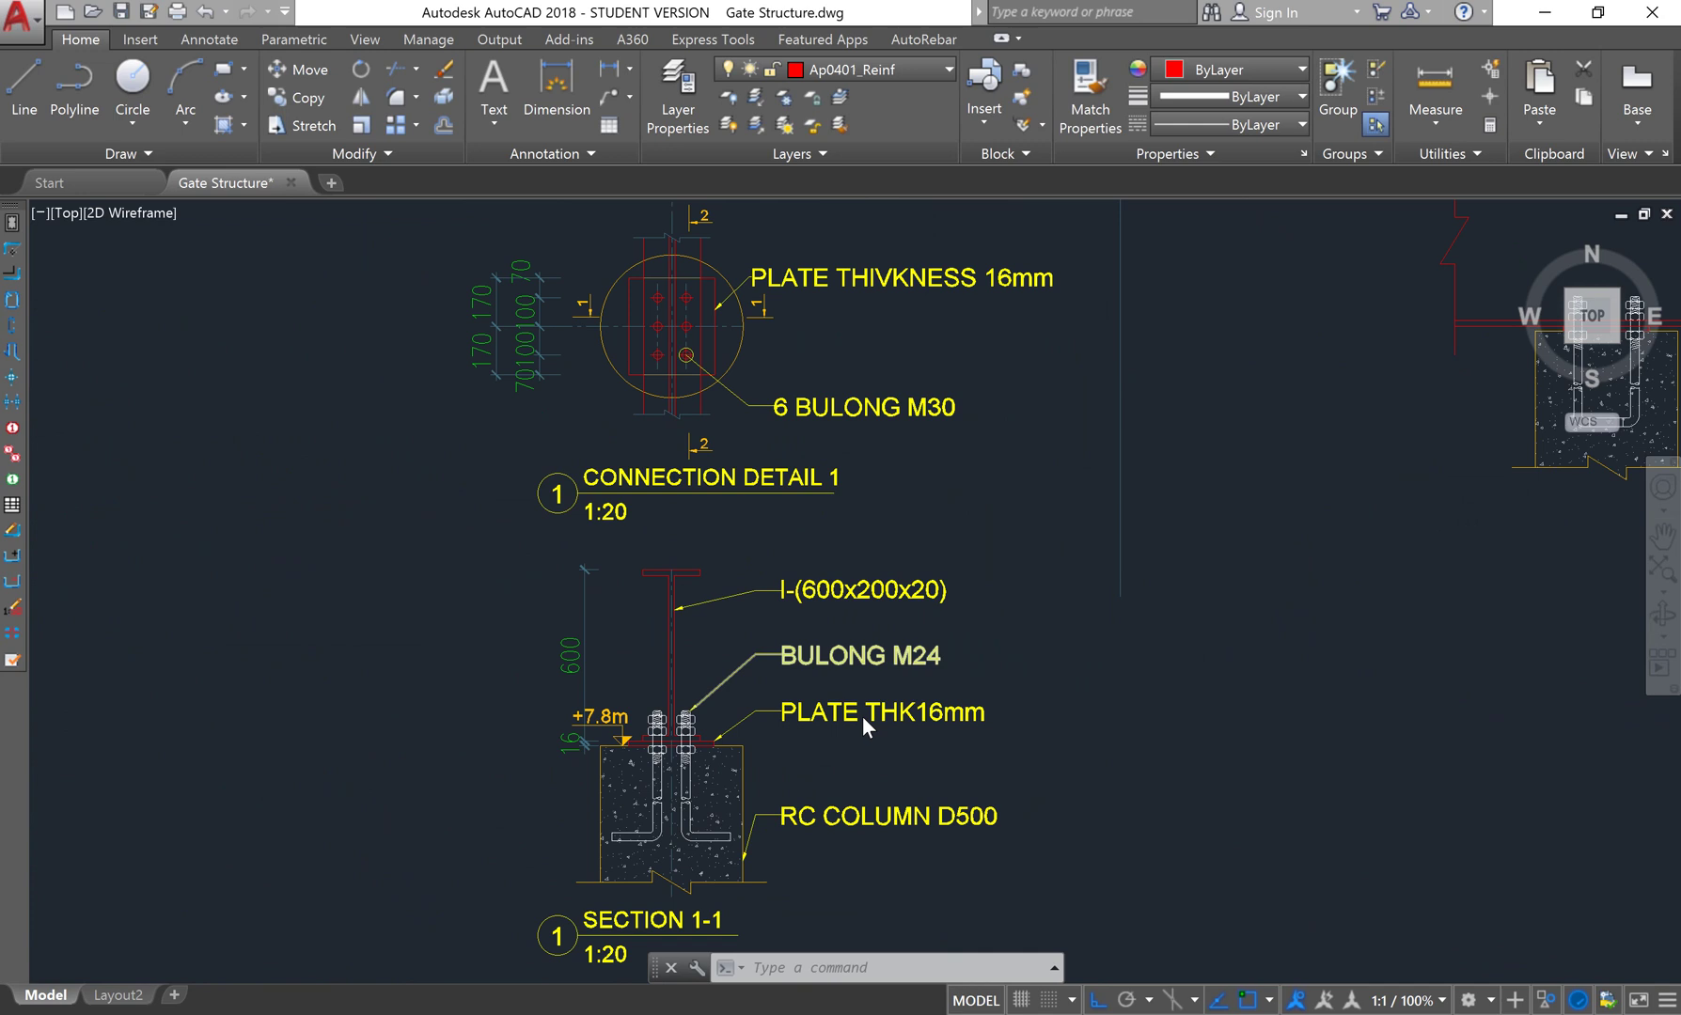
pyautogui.scroll(-4, 863, 791)
pyautogui.moveTo(996, 527)
pyautogui.mouseDown(button='middle')
pyautogui.moveTo(871, 491)
pyautogui.moveTo(820, 539)
pyautogui.mouseUp(button='middle')
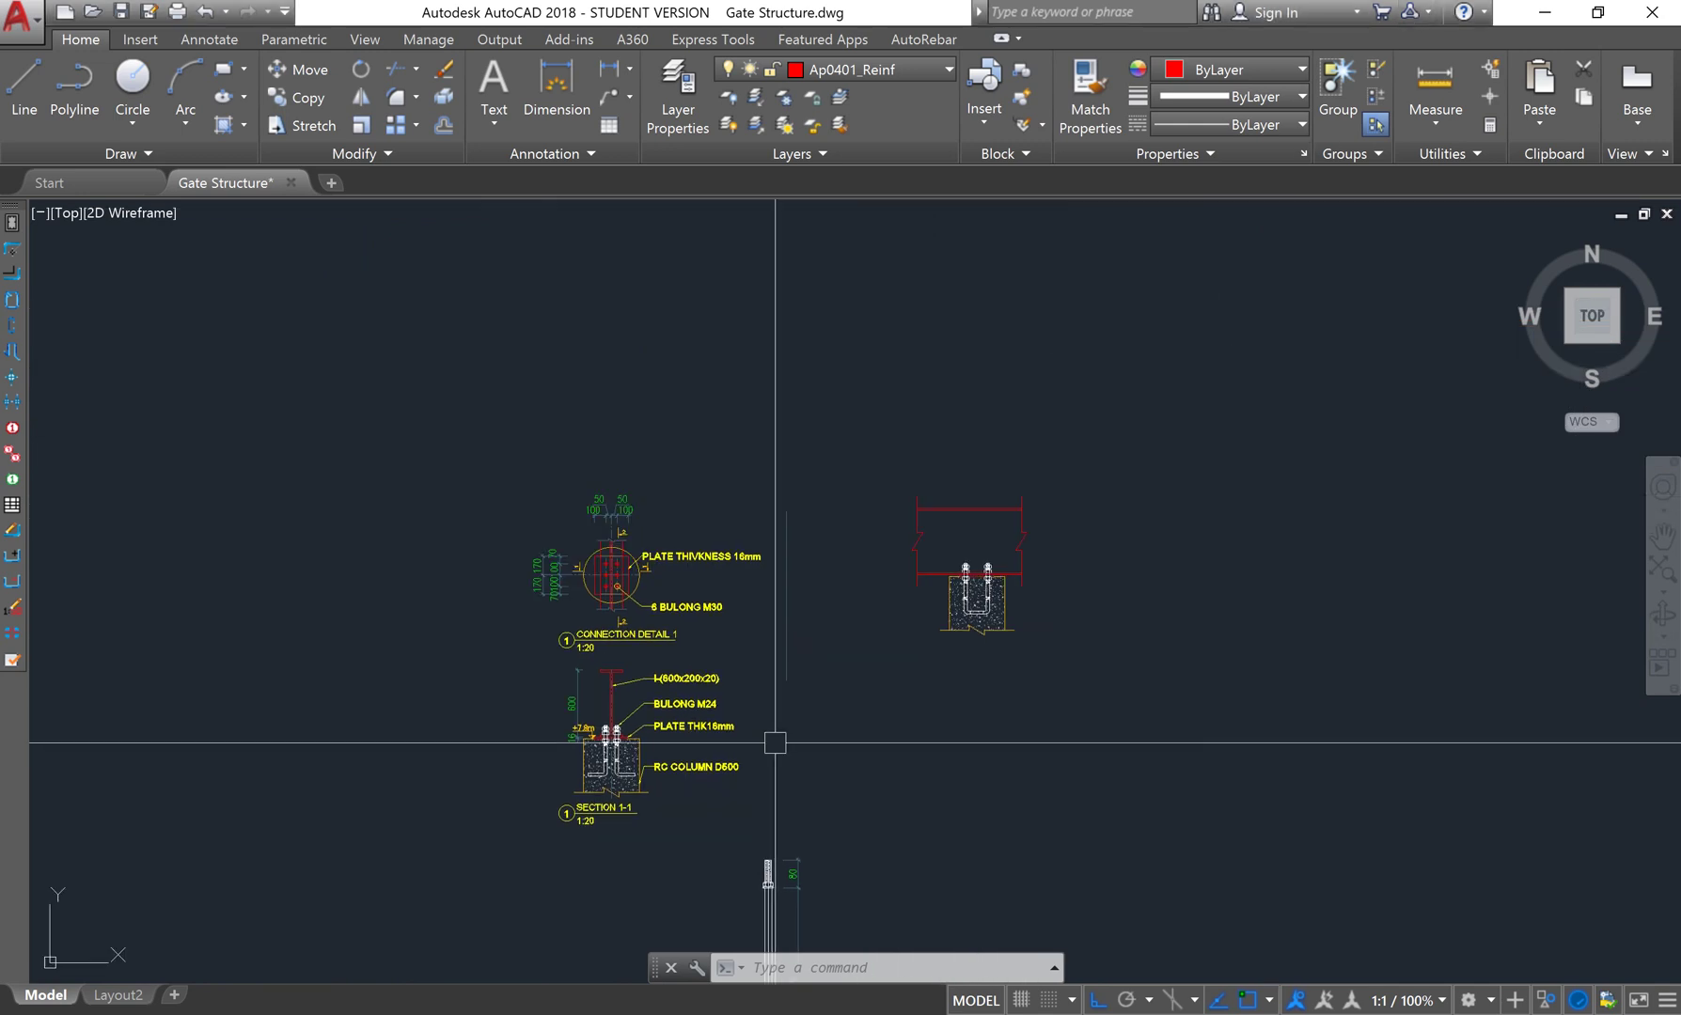
pyautogui.scroll(2, 949, 592)
pyautogui.moveTo(905, 620); pyautogui.dragTo(974, 499, button='middle')
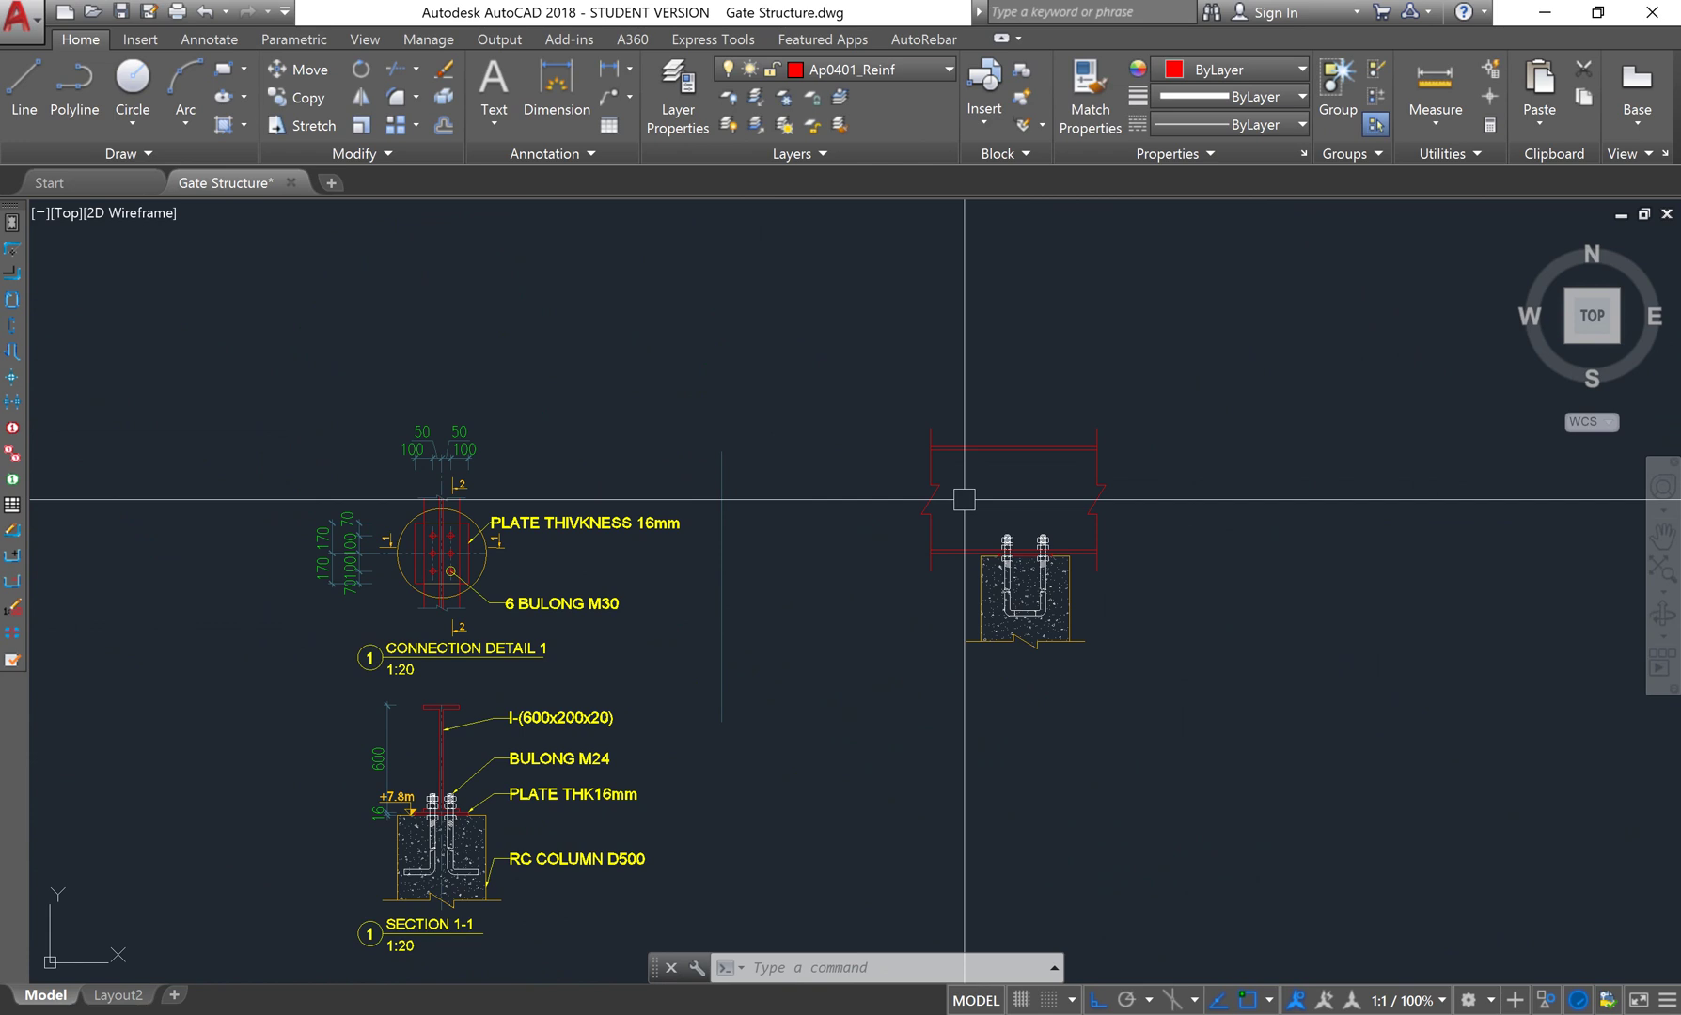
pyautogui.scroll(2, 949, 500)
pyautogui.moveTo(950, 499); pyautogui.dragTo(807, 581, button='middle')
pyautogui.scroll(1, 776, 693)
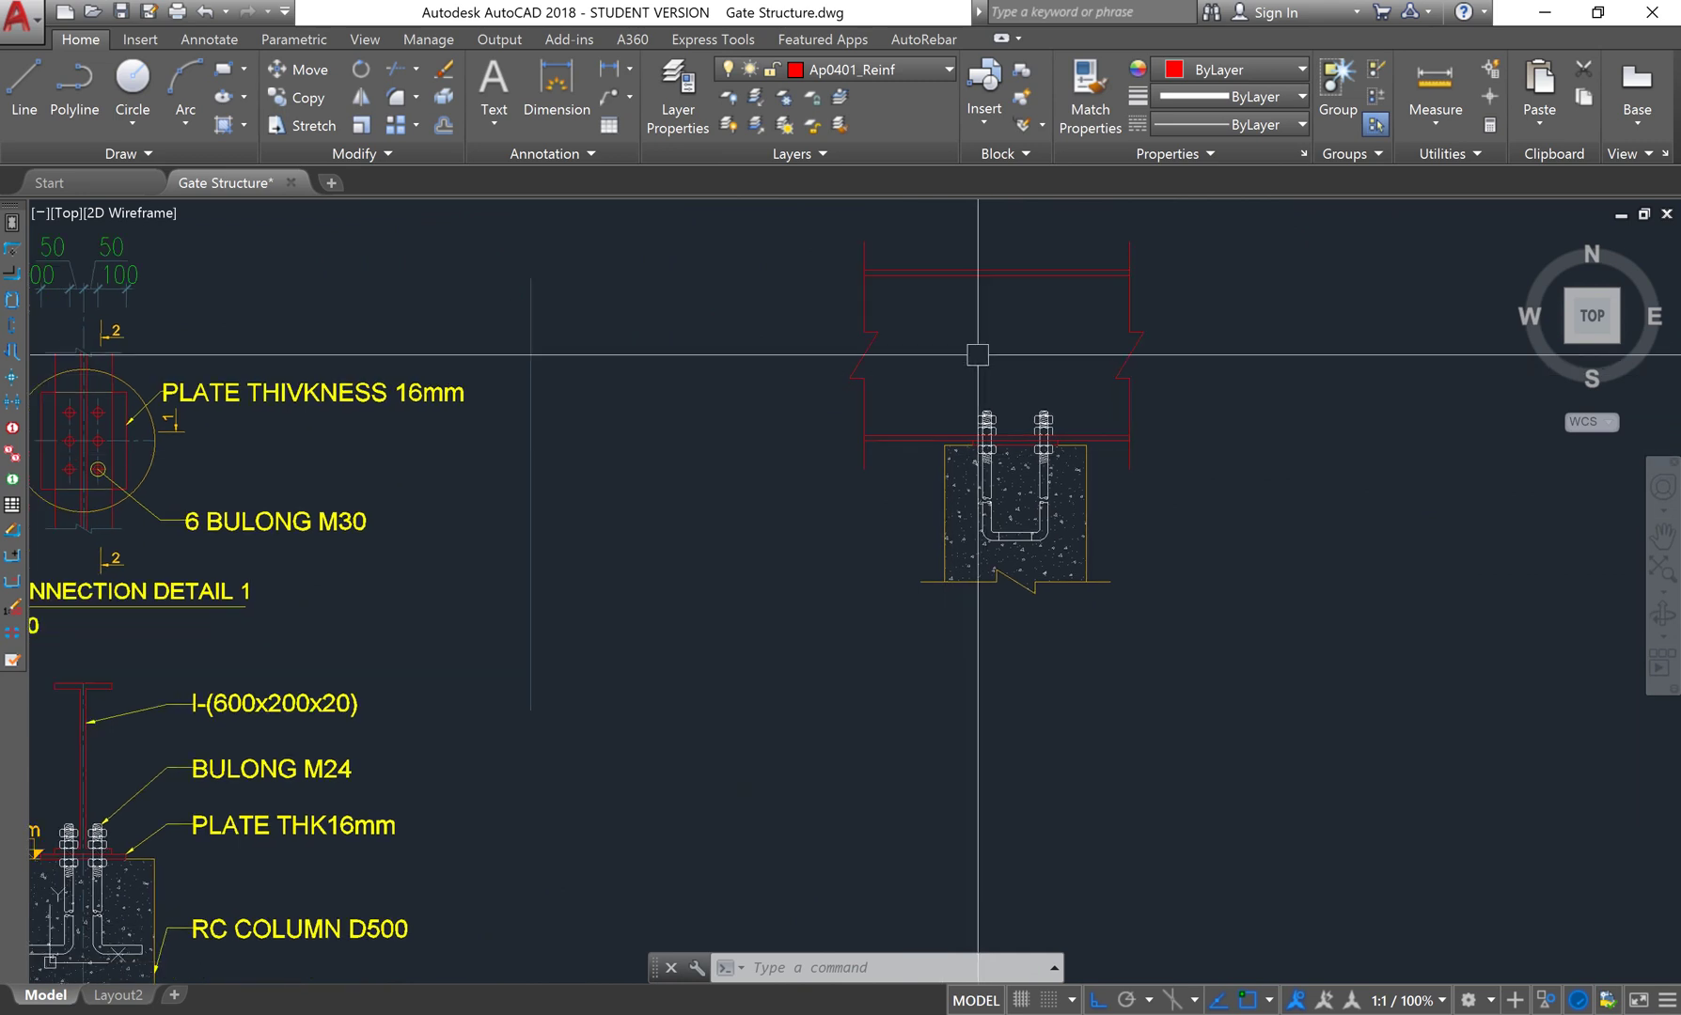